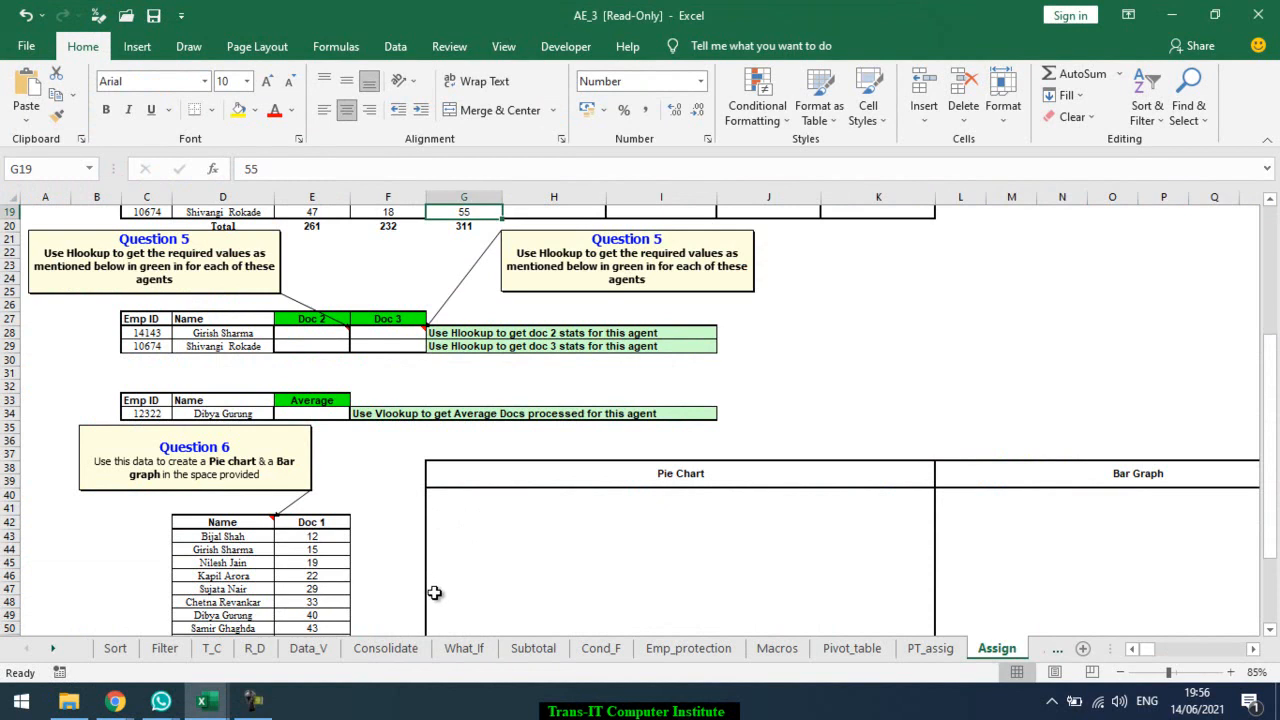
- Switch to the What_If workbook and select cell A1 on its Goal seek sheet
{"action": "left_click", "coordinate": [600, 650]}
{"action": "left_click", "coordinate": [453, 648]}
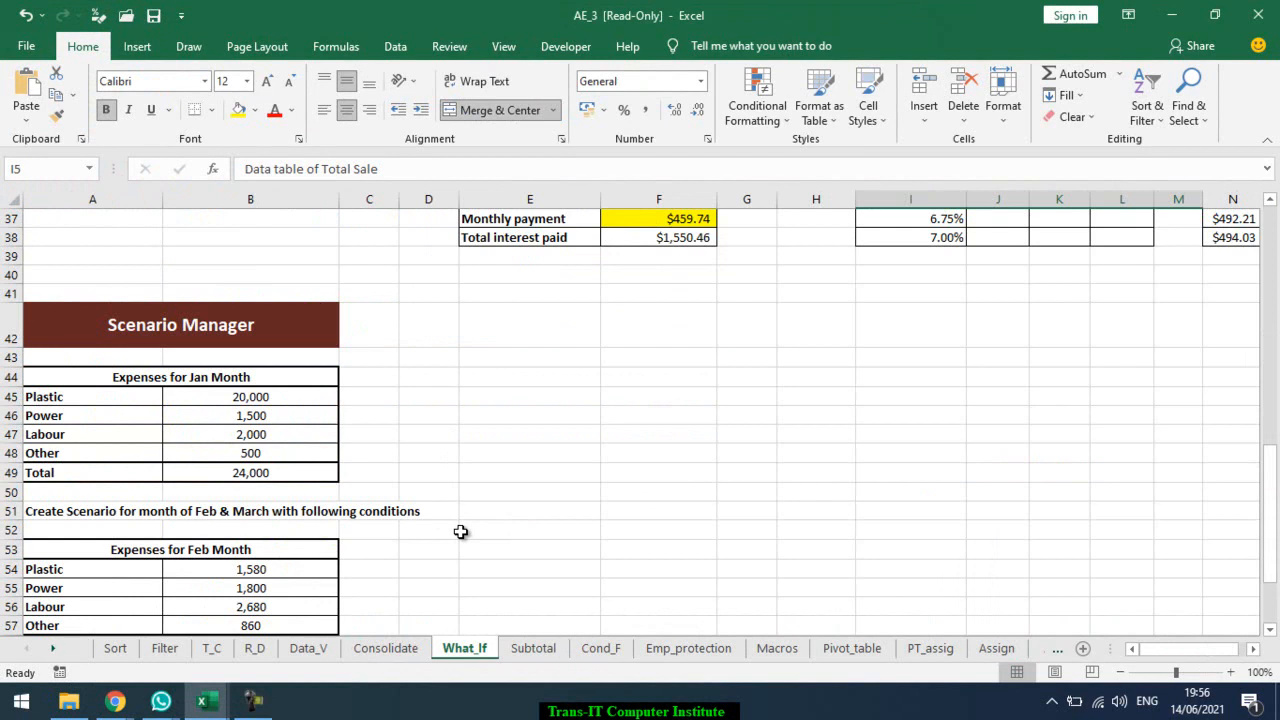
{"action": "key", "text": "alt+Tab"}
{"action": "key", "text": "alt+Tab"}
{"action": "key", "text": "alt+Tab"}
{"action": "key", "text": "alt+Tab"}
{"action": "key", "text": "alt+Tab"}
{"action": "key", "text": "alt+Tab"}
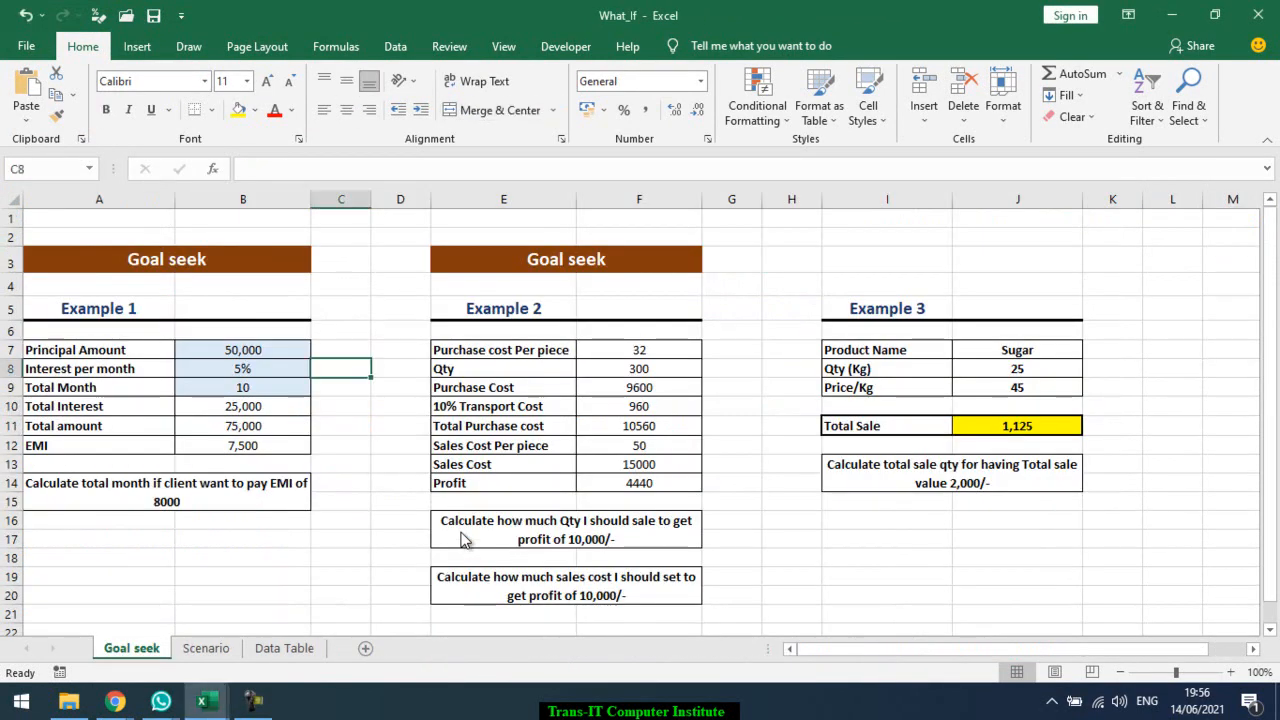
{"action": "left_click", "coordinate": [322, 547]}
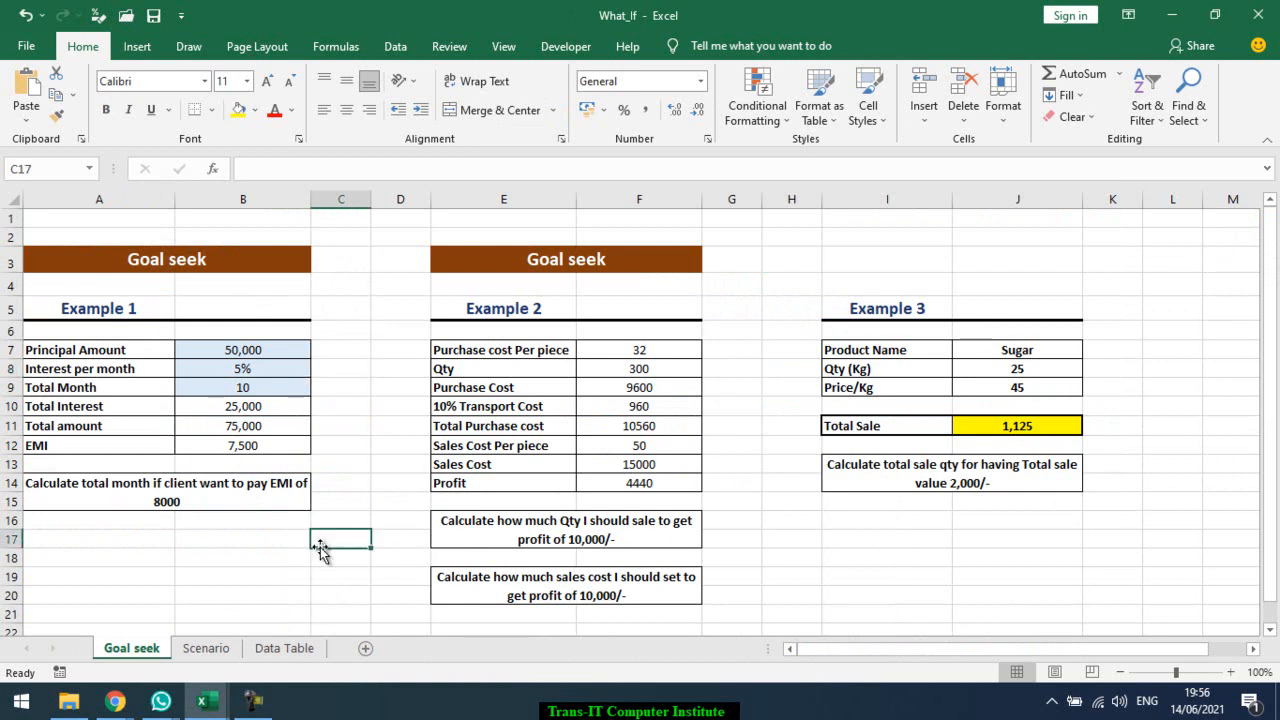
{"action": "key", "text": "ctrl+Home"}
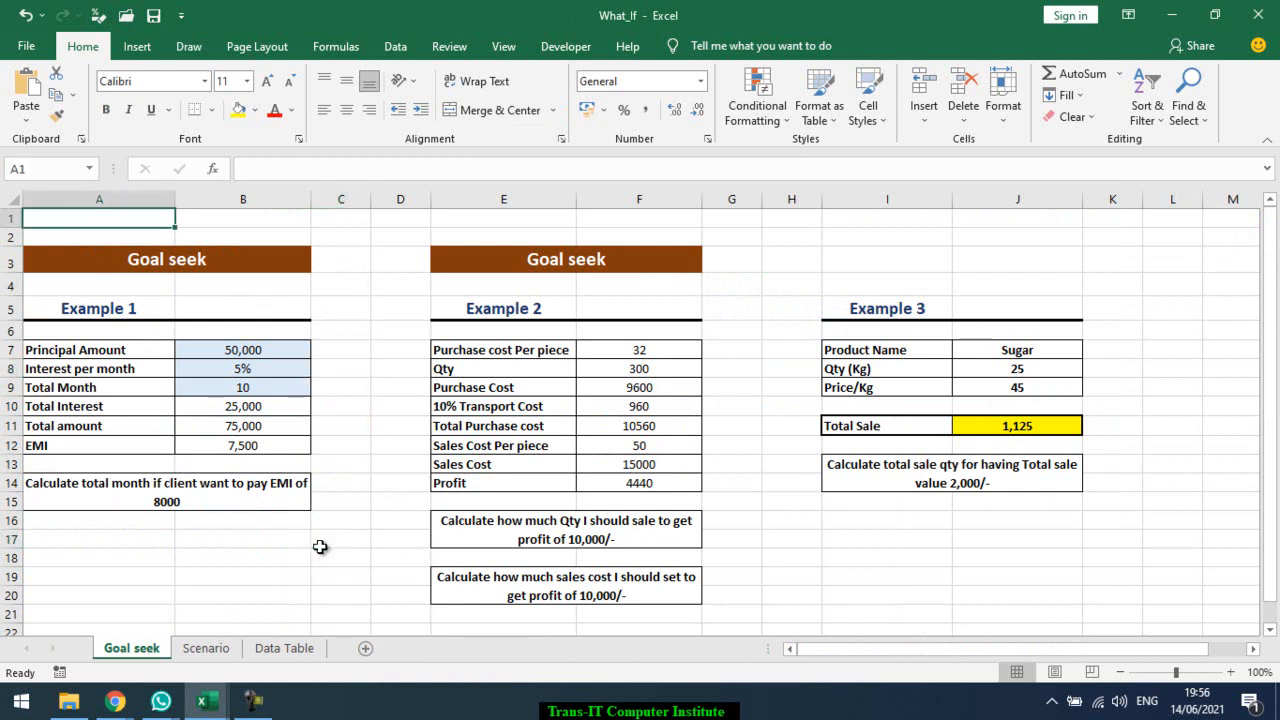
- Check the Google Meet presentation in the browser and return to the What_If workbook
{"action": "key", "text": "alt+Tab"}
{"action": "key", "text": "alt+Tab"}
{"action": "key", "text": "alt+Tab"}
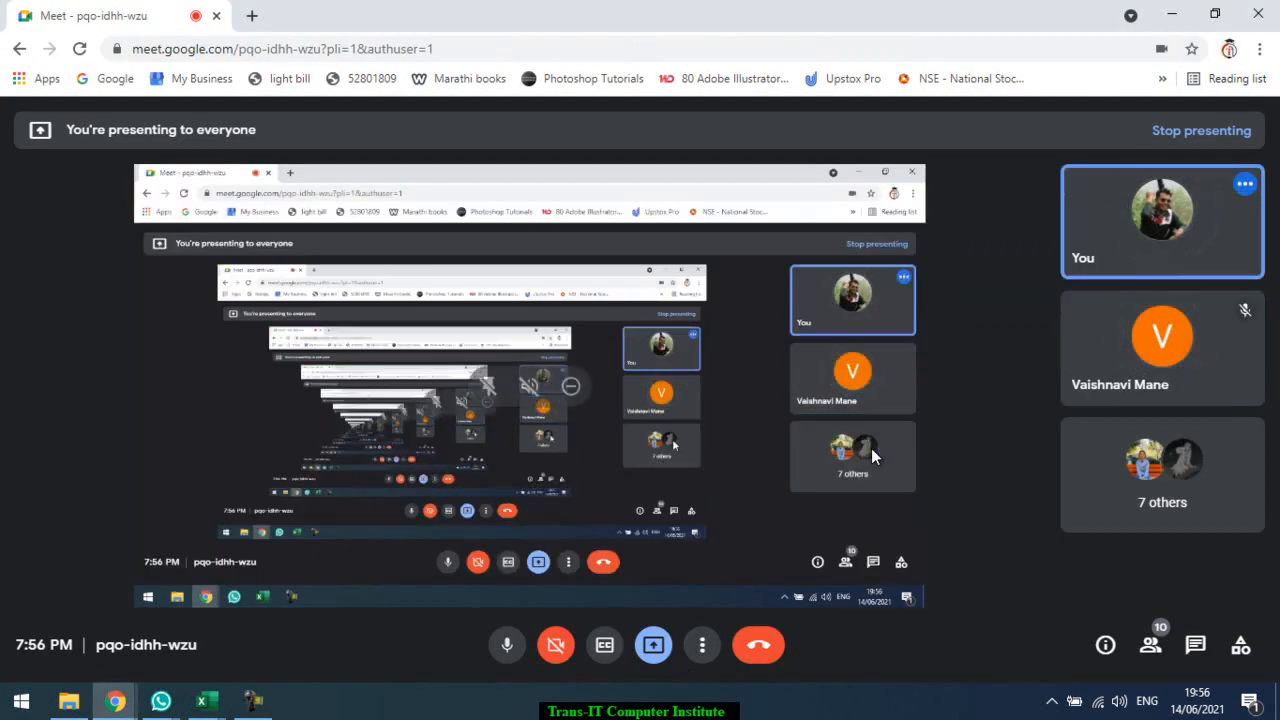
{"action": "key", "text": "alt+Tab"}
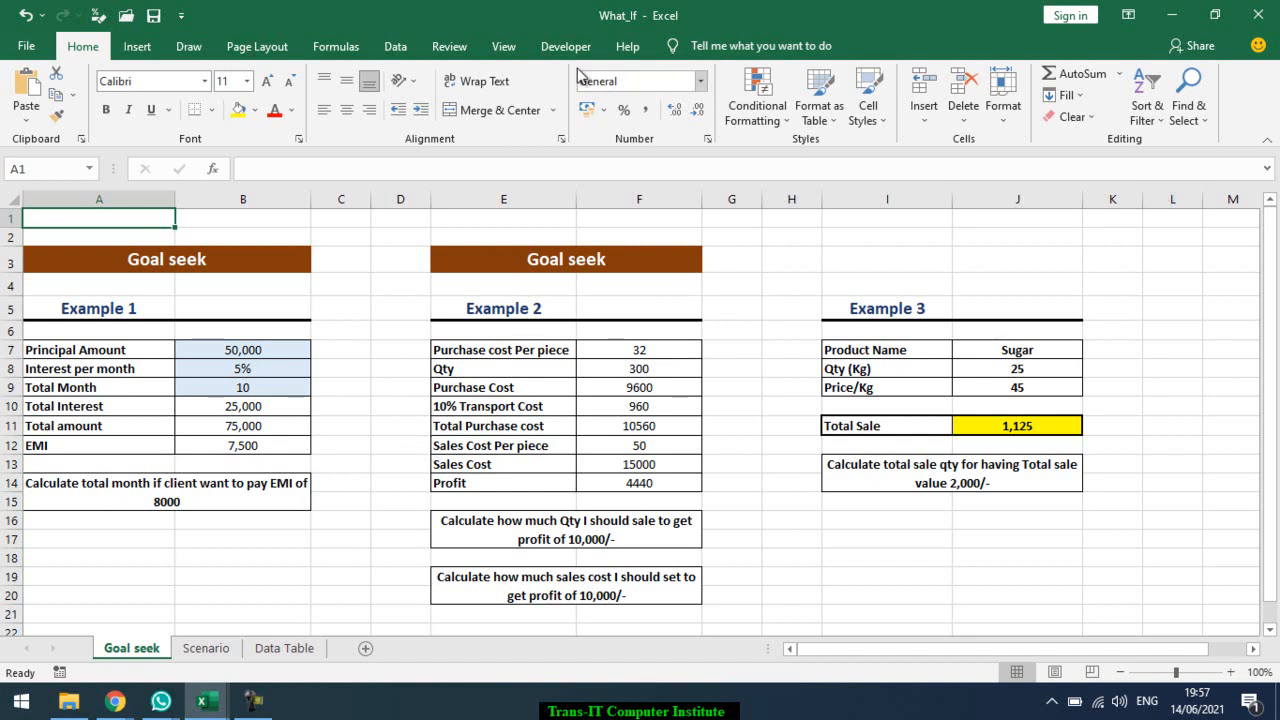
- Display the available What-If Analysis tools and close the list without choosing one
{"action": "left_click", "coordinate": [398, 47]}
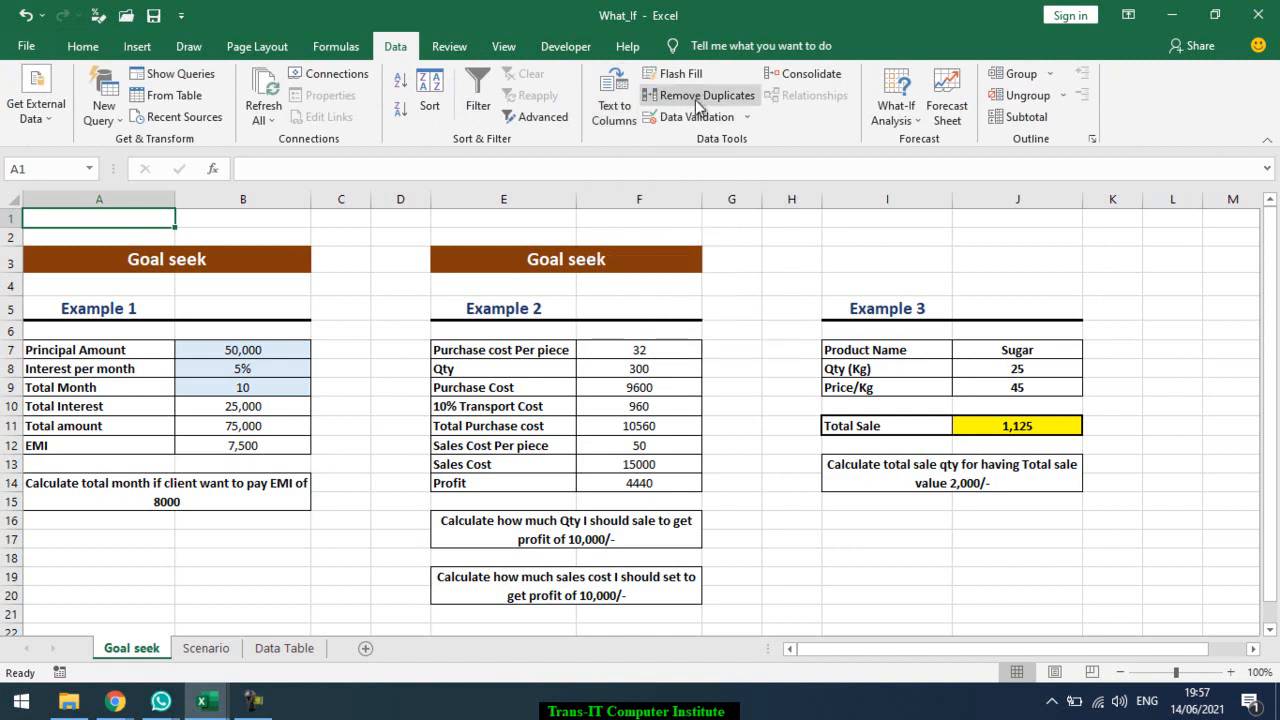
{"action": "left_click", "coordinate": [906, 120]}
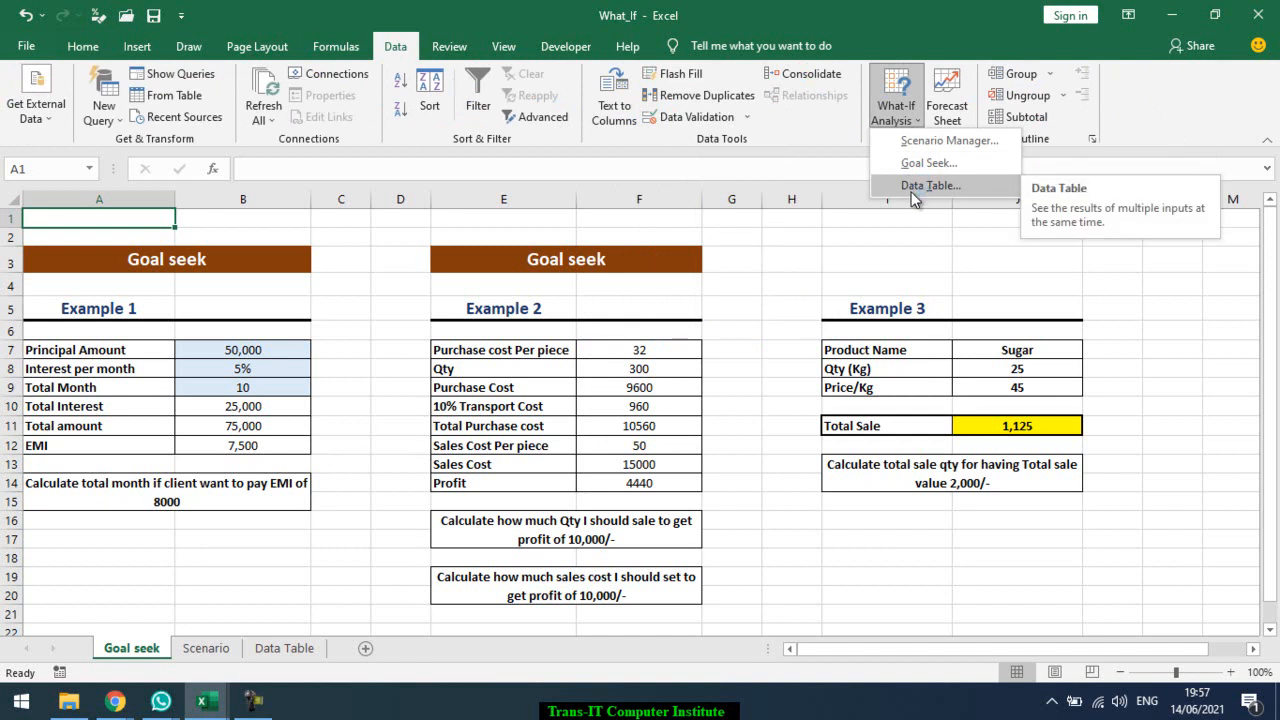
{"action": "left_click", "coordinate": [196, 666]}
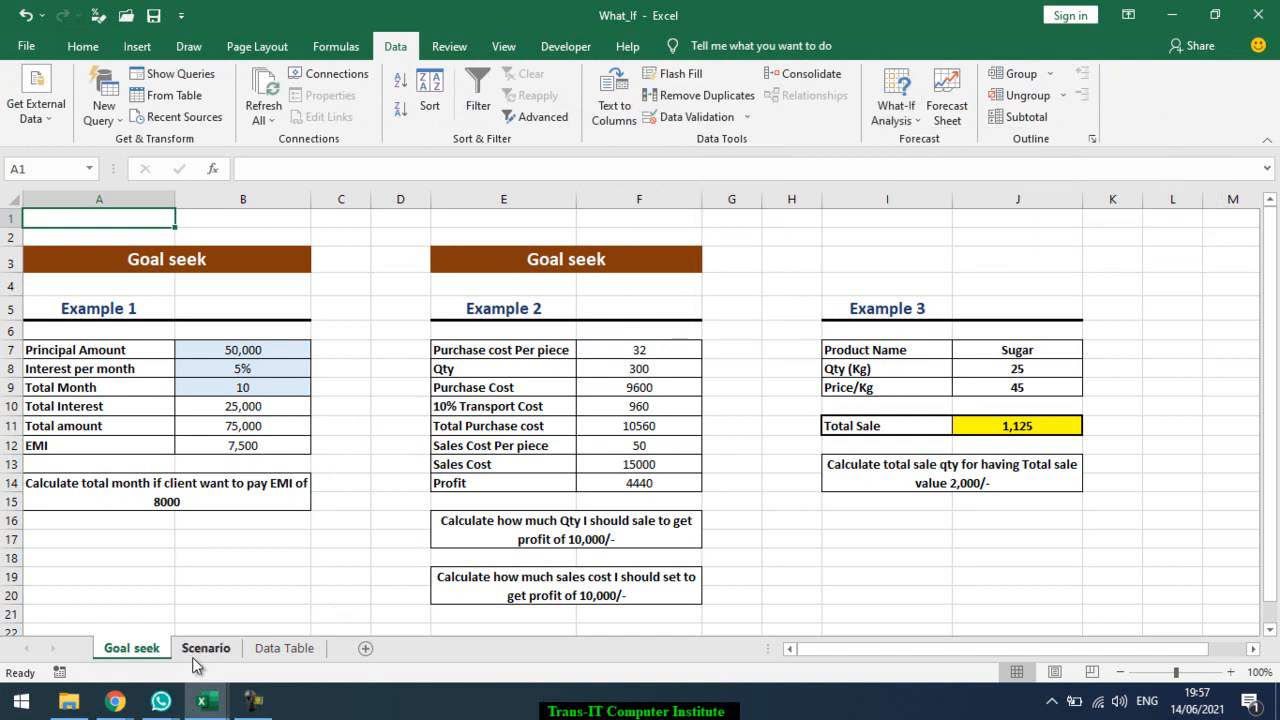
- View the Scenario and Data Table sheets, and return to the Goal seek sheet
{"action": "left_click", "coordinate": [204, 648]}
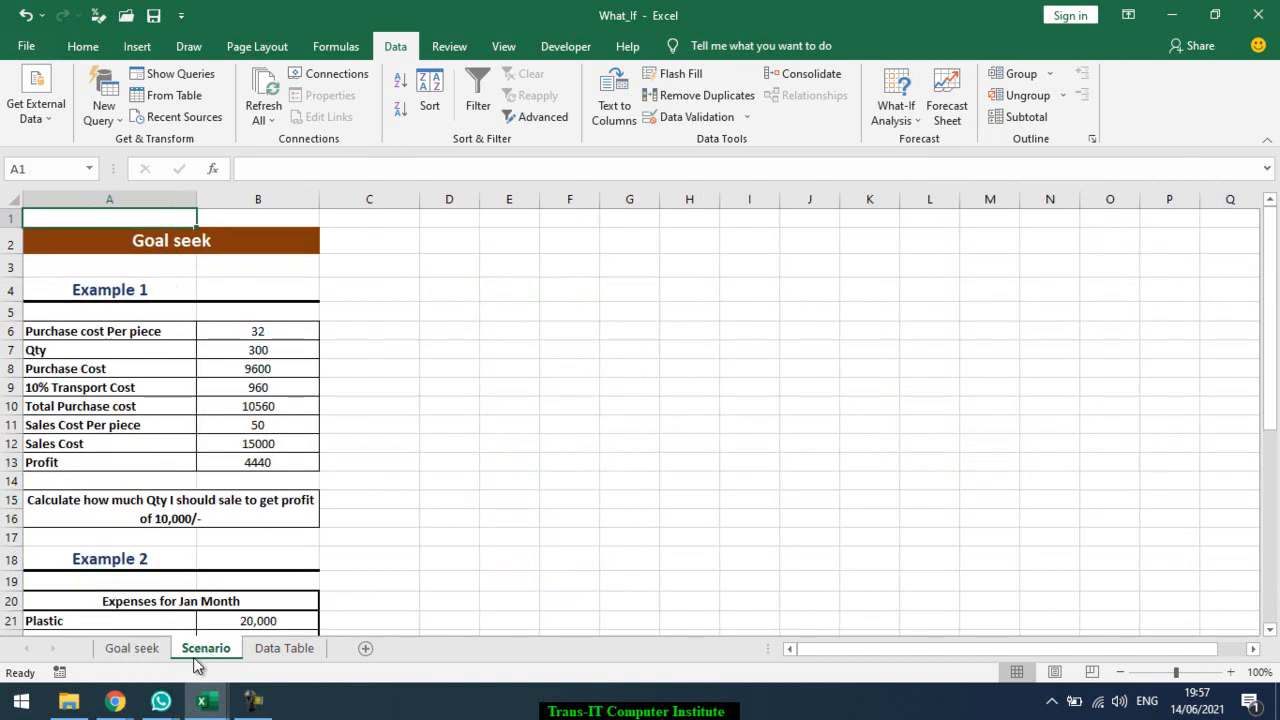
{"action": "left_click", "coordinate": [267, 652]}
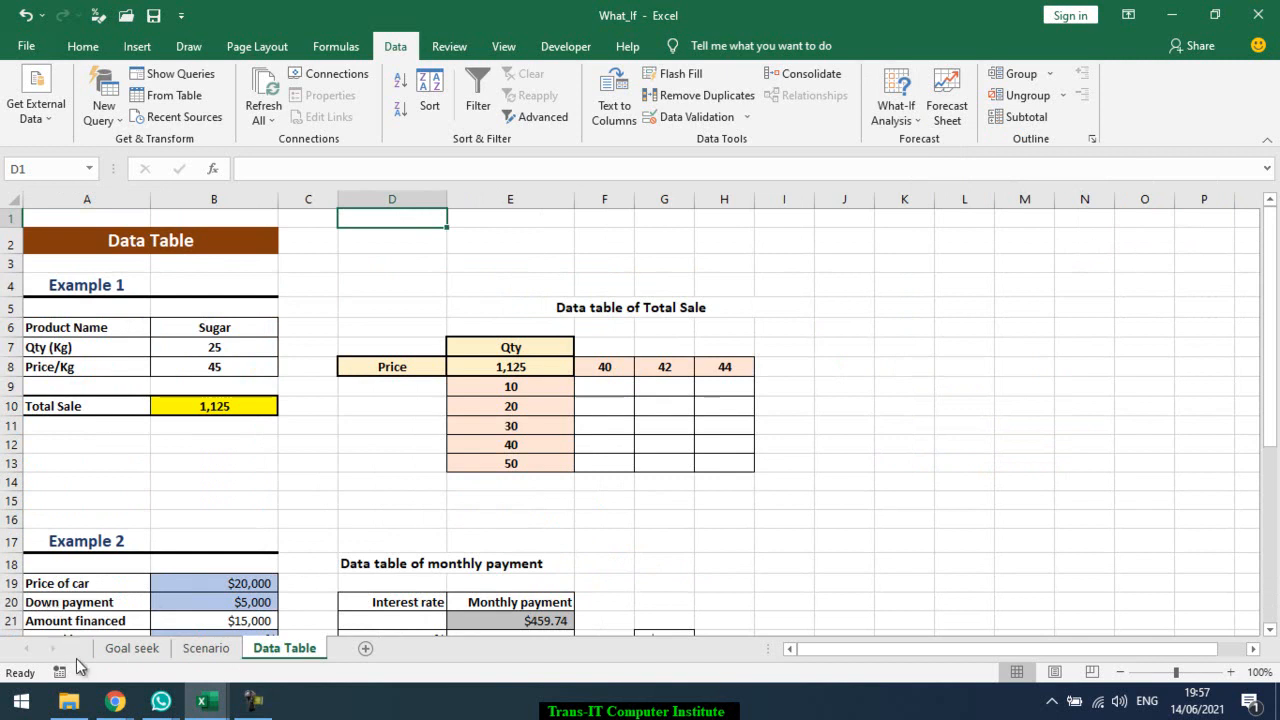
{"action": "left_click", "coordinate": [131, 651]}
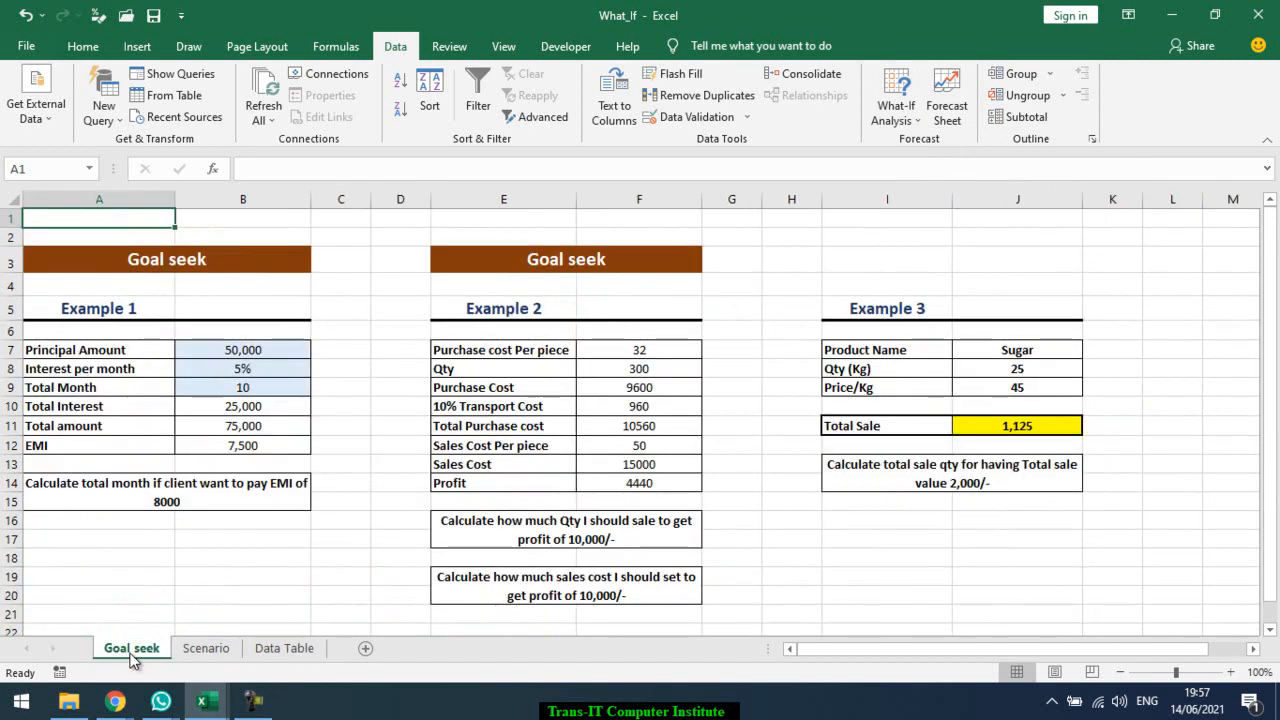
- Examine the principal amount, interest per month and total month cells of Example 1 at 130% zoom
{"action": "left_click", "coordinate": [286, 422]}
{"action": "key", "text": "Up"}
{"action": "key", "text": "Up"}
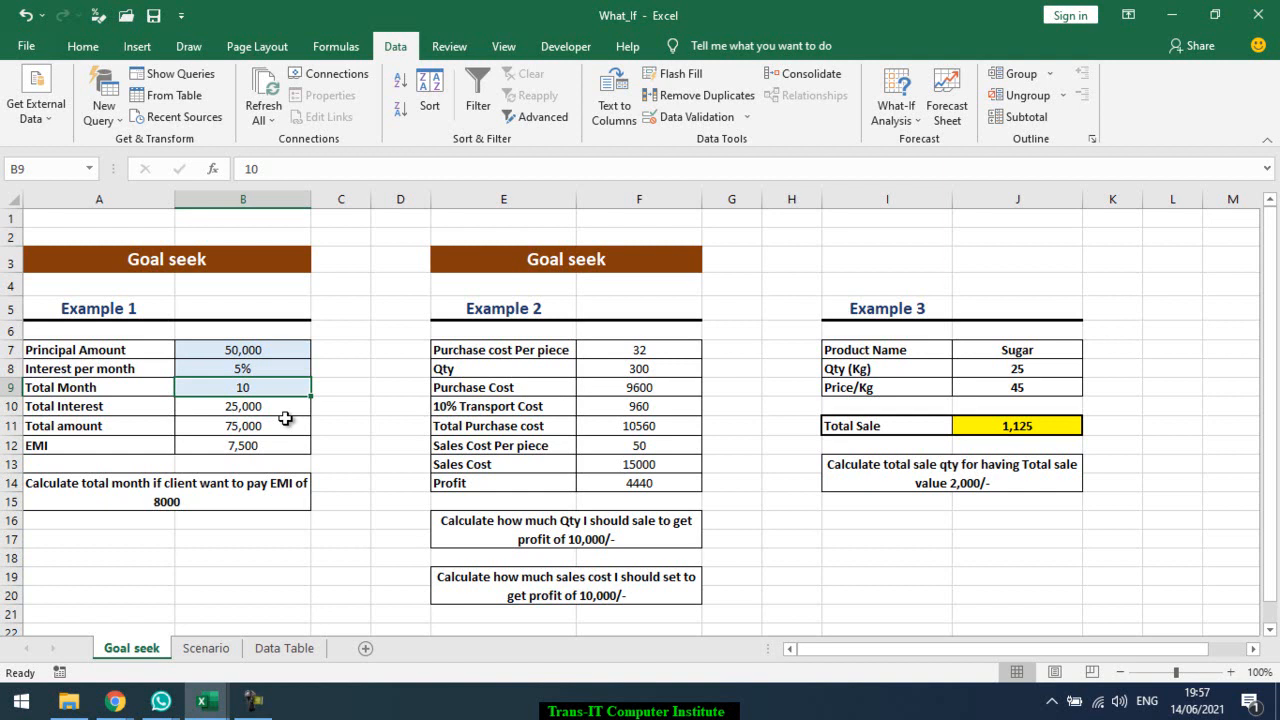
{"action": "left_click", "coordinate": [1231, 671]}
{"action": "left_click", "coordinate": [1231, 671]}
{"action": "left_click", "coordinate": [1231, 671]}
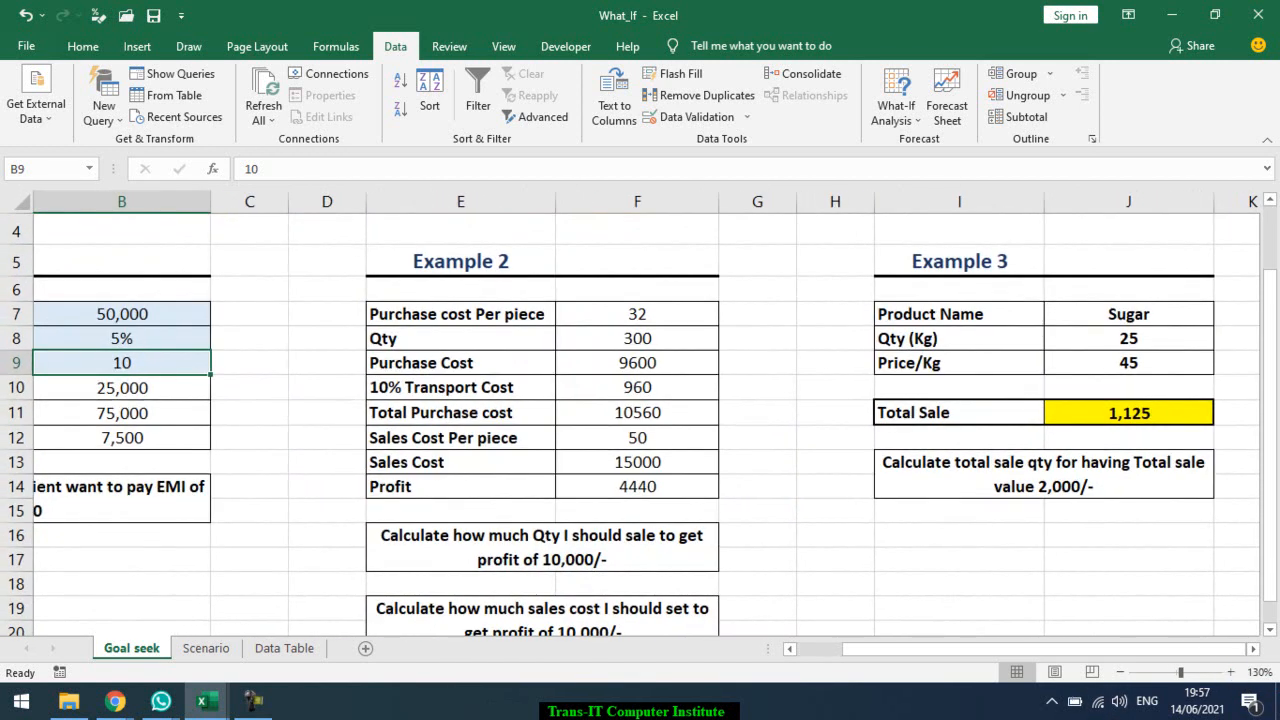
{"action": "key", "text": "Left"}
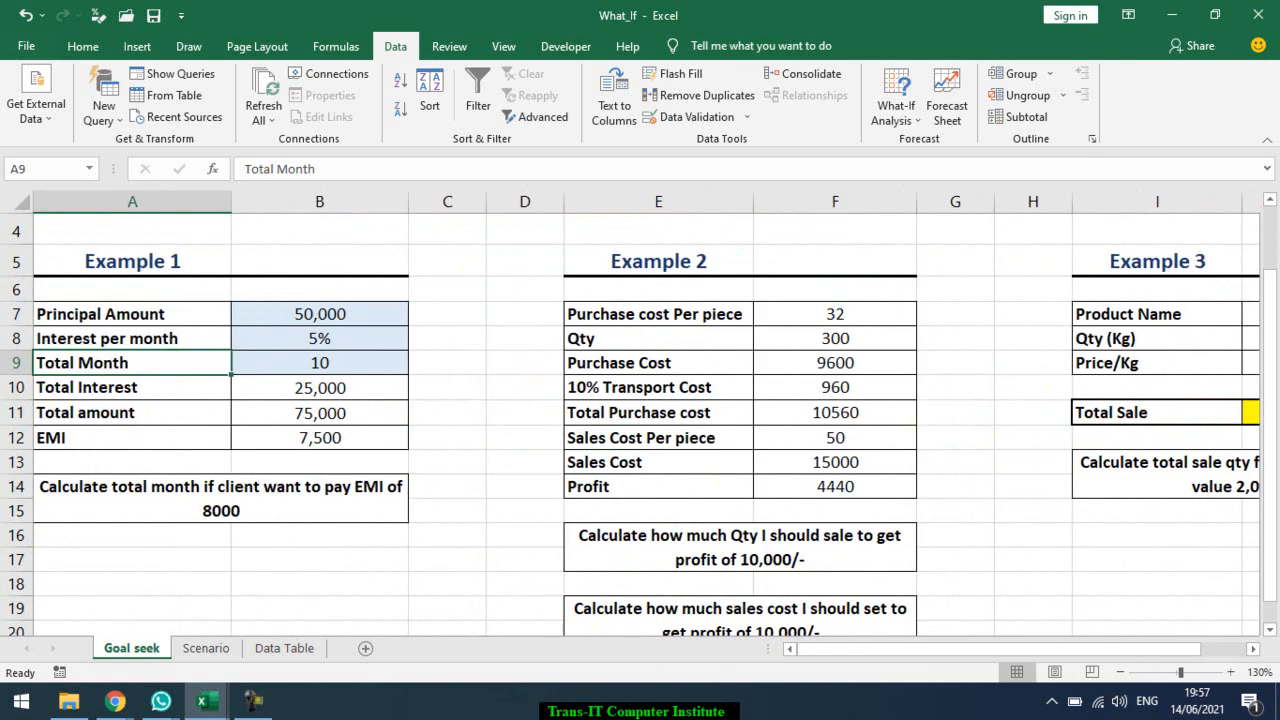
{"action": "key", "text": "Up"}
{"action": "key", "text": "Up"}
{"action": "key", "text": "Right"}
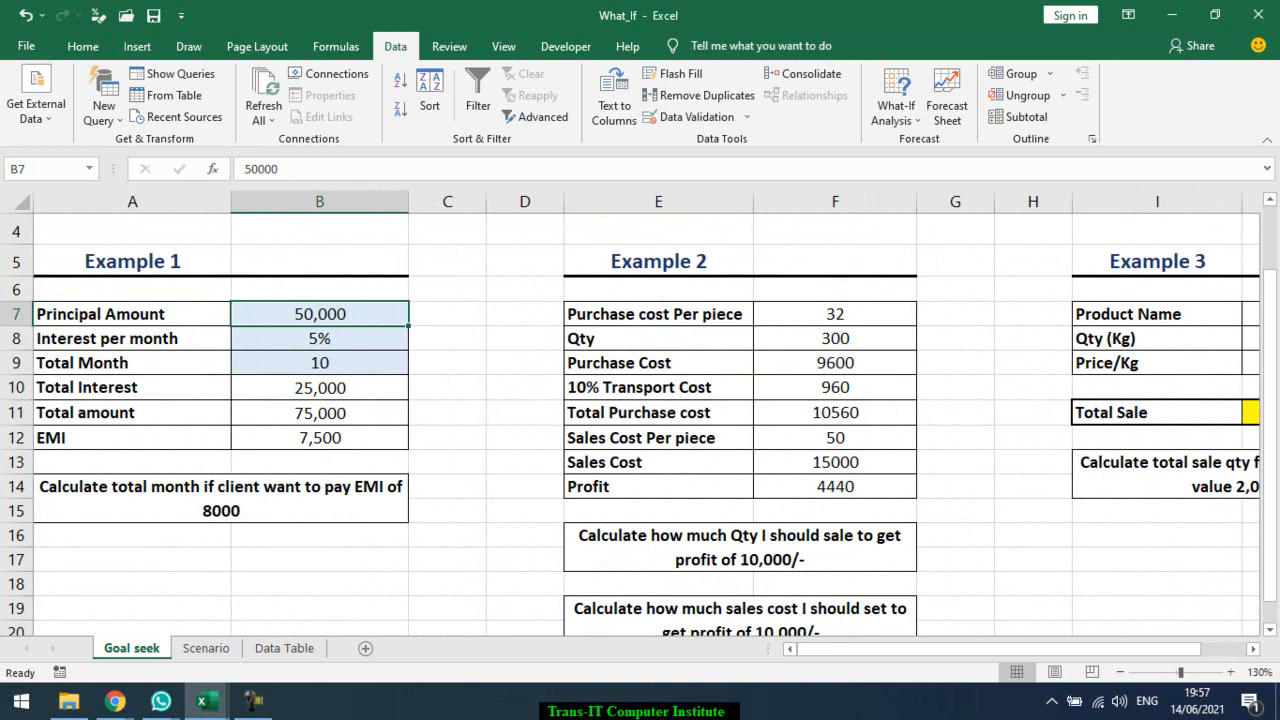
{"action": "key", "text": "Down"}
{"action": "key", "text": "Up"}
- Set Example 1's interest per month to 2% and its total month to 12
{"action": "key", "text": "Return"}
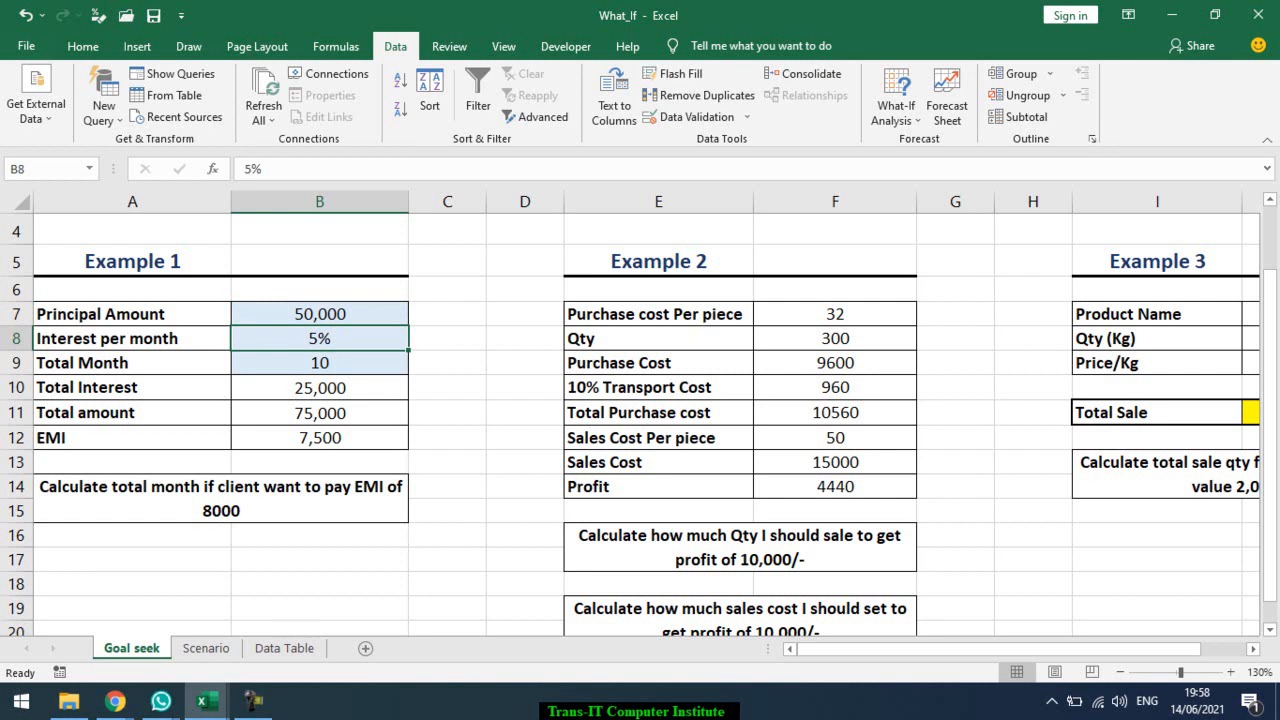
{"action": "type", "text": "2"}
{"action": "key", "text": "Return"}
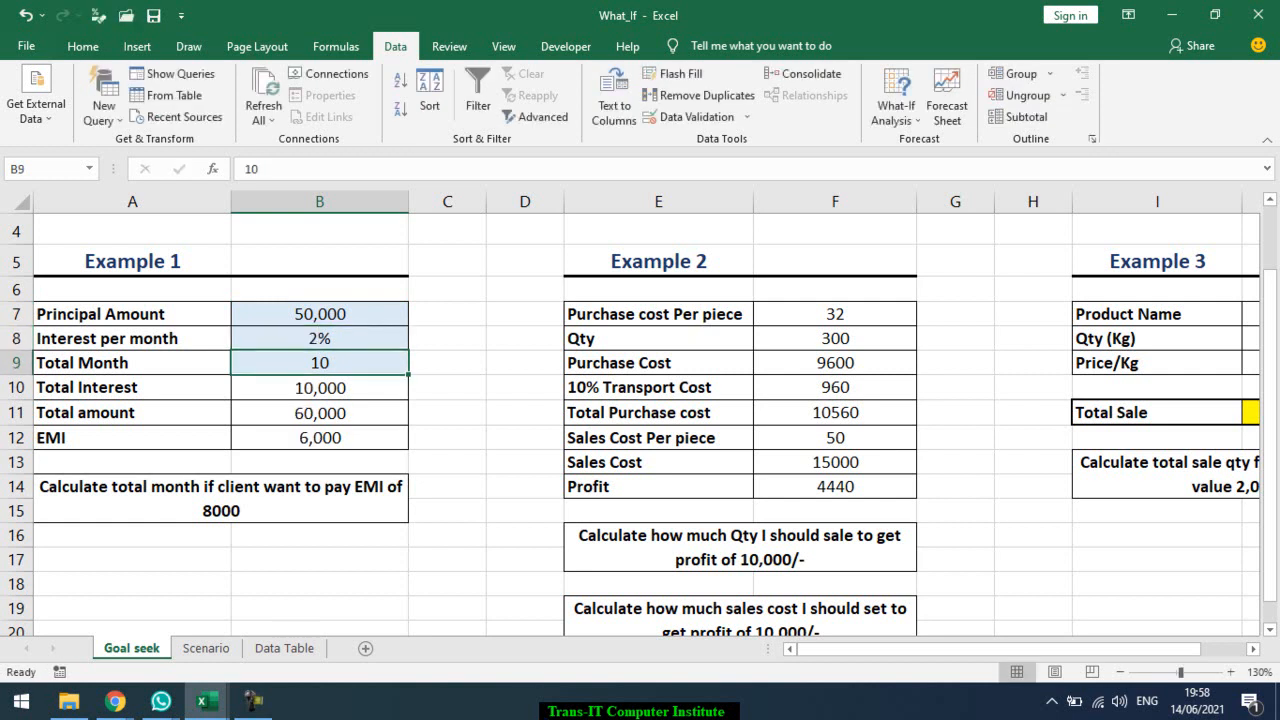
{"action": "key", "text": "Down"}
{"action": "key", "text": "Up"}
{"action": "type", "text": "12"}
{"action": "key", "text": "Return"}
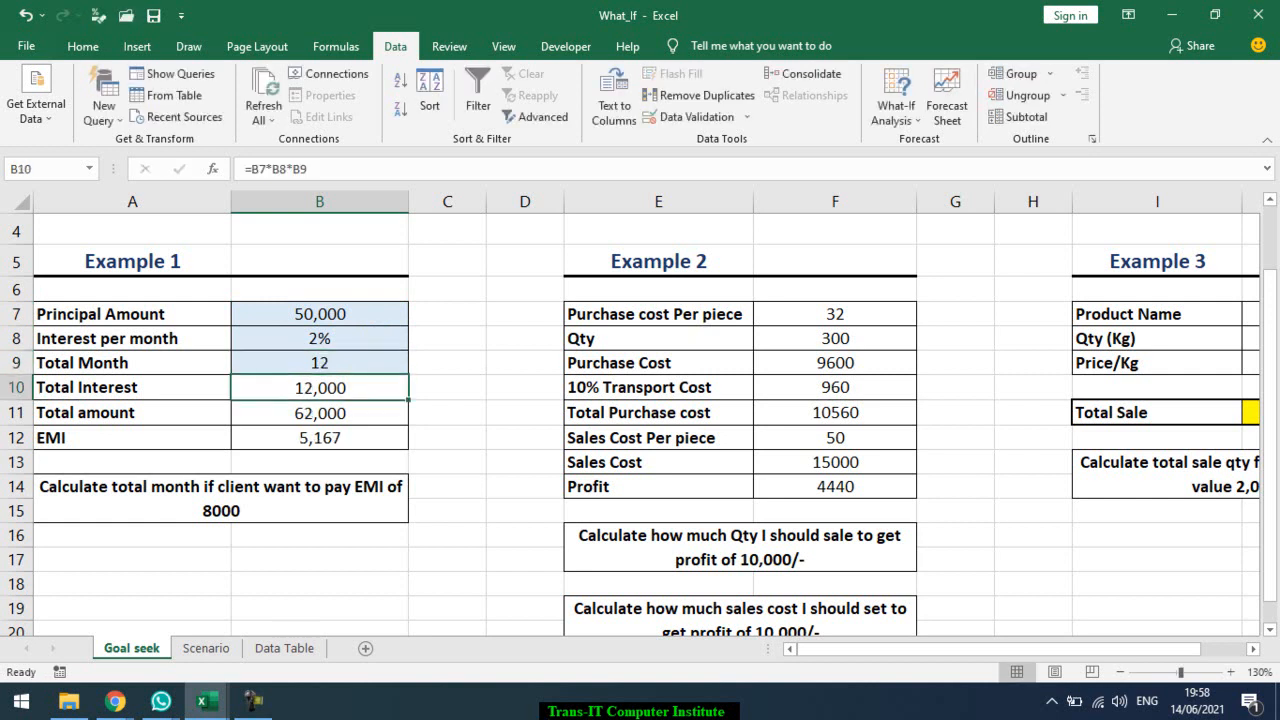
- Examine Example 1's input cells and the formulas behind Total Interest, Total amount and EMI
{"action": "key", "text": "Up"}
{"action": "key", "text": "Up"}
{"action": "key", "text": "Up"}
{"action": "key", "text": "Down"}
{"action": "key", "text": "Down"}
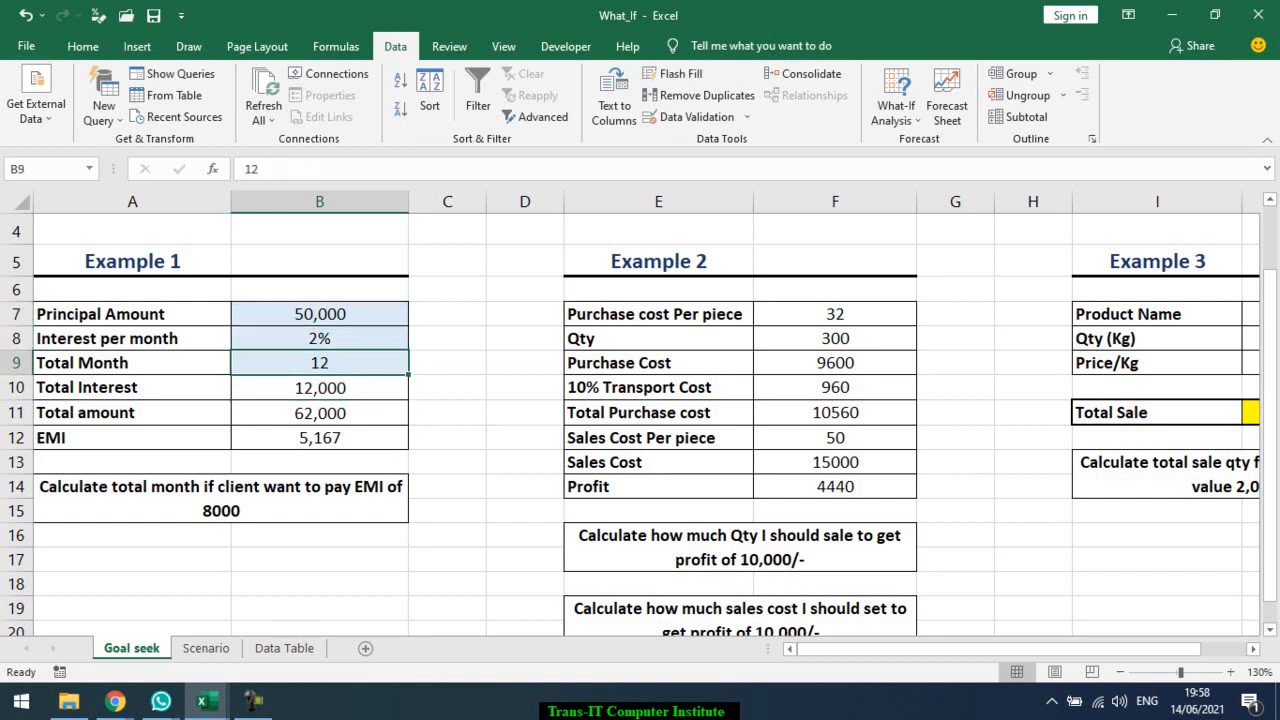
{"action": "key", "text": "Down"}
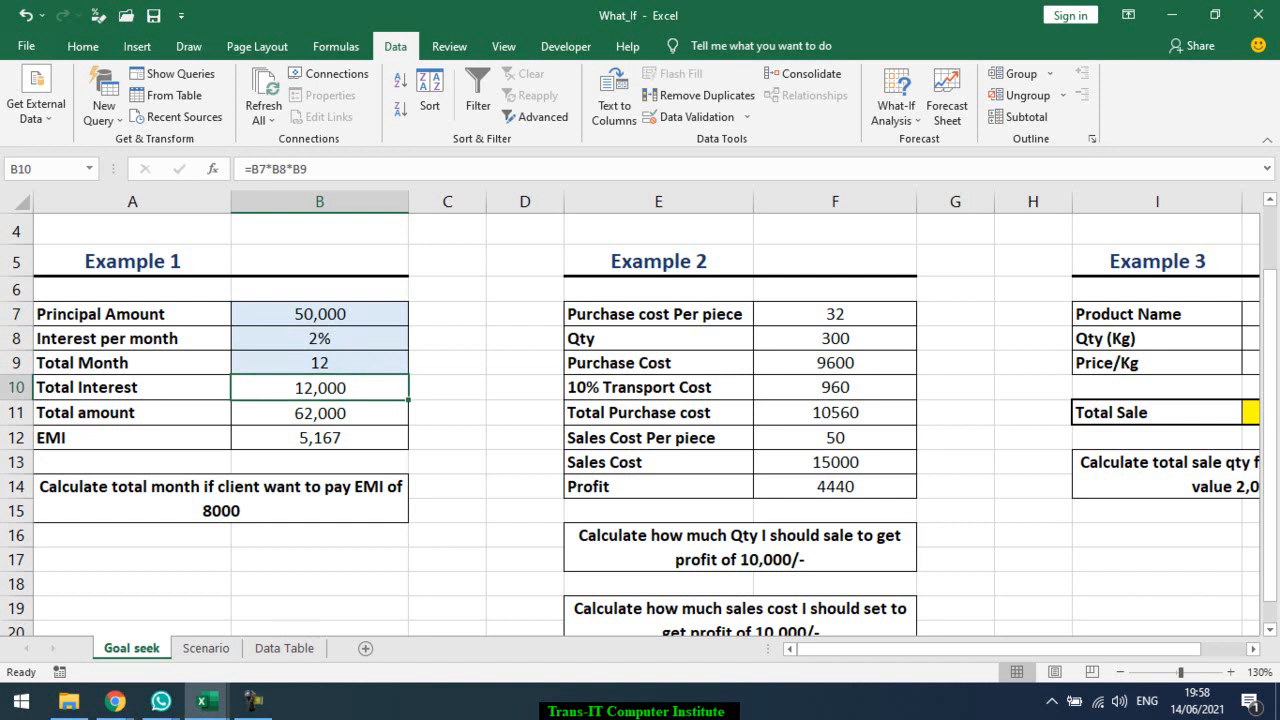
{"action": "key", "text": "Up"}
{"action": "key", "text": "Up"}
{"action": "key", "text": "Down"}
{"action": "key", "text": "Down"}
{"action": "double_click", "coordinate": [327, 387]}
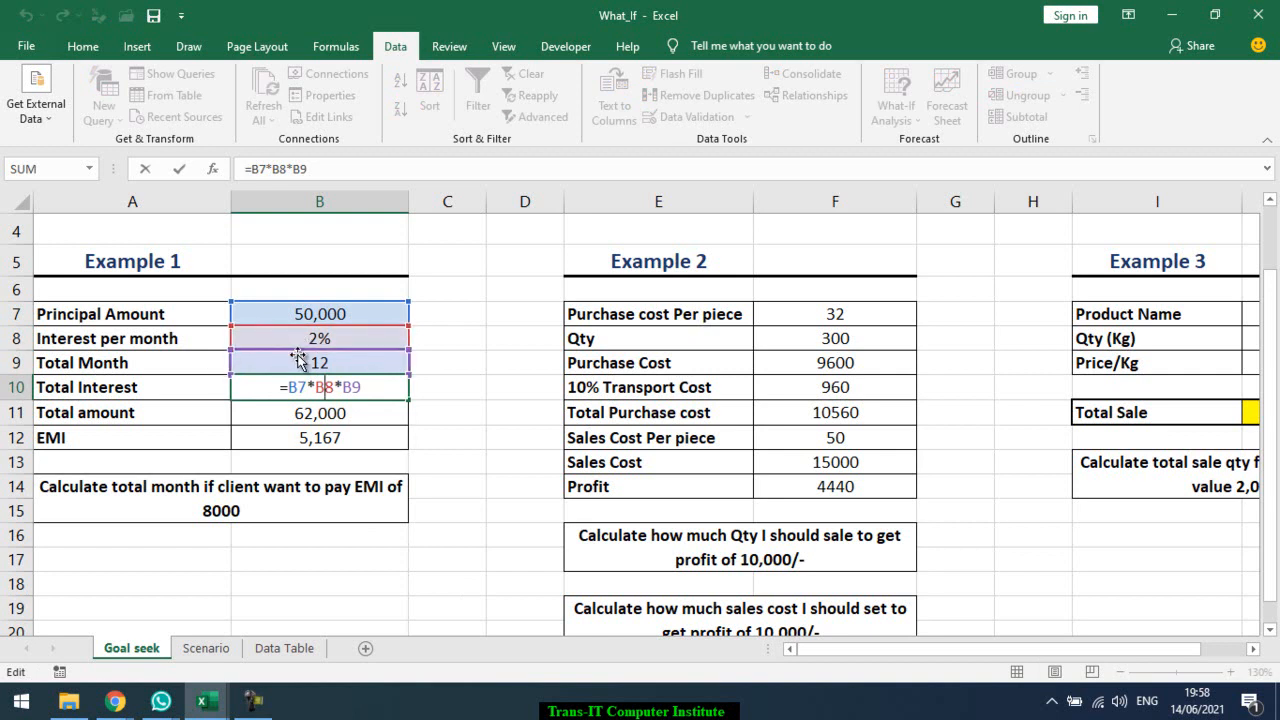
{"action": "key", "text": "ctrl+Return"}
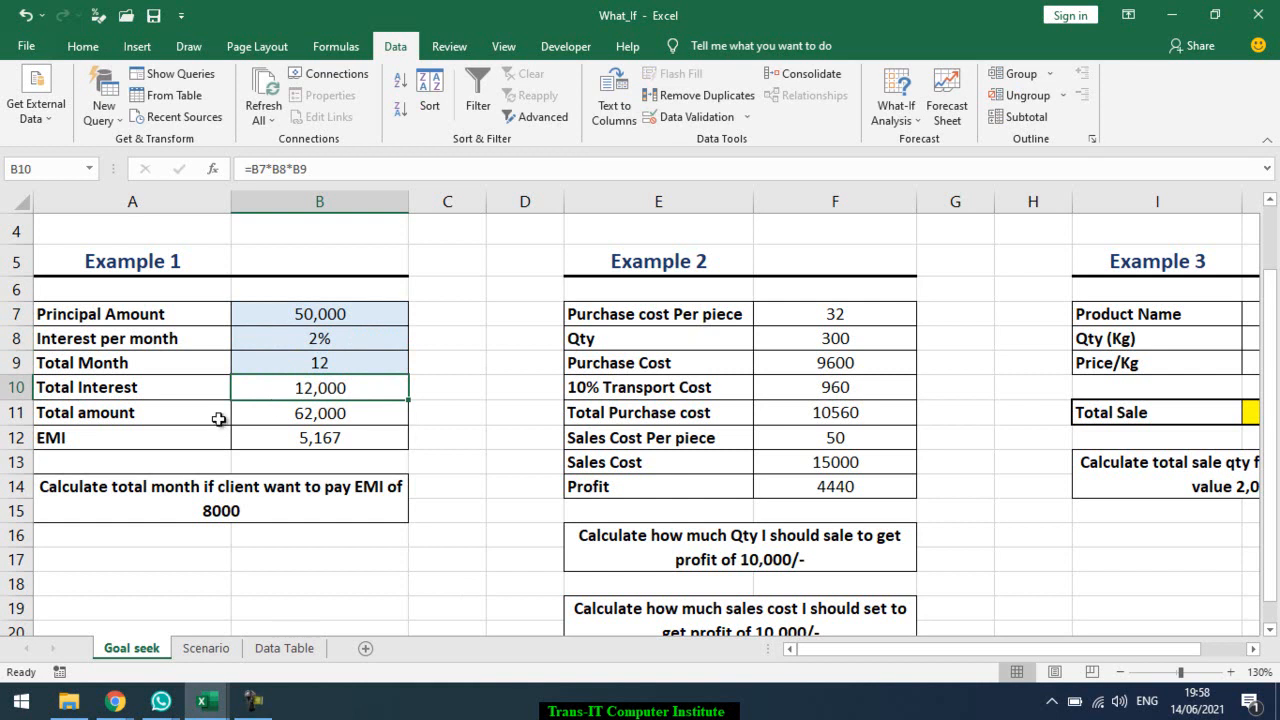
{"action": "left_click", "coordinate": [266, 420]}
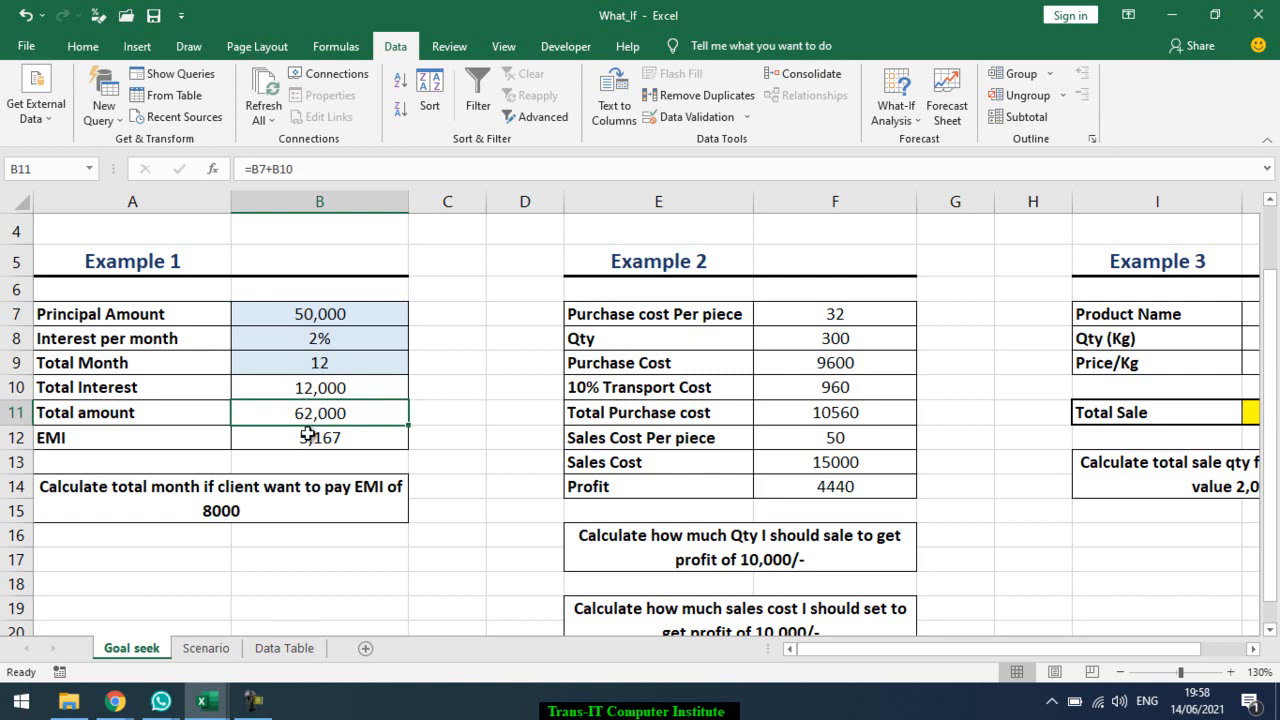
{"action": "left_click", "coordinate": [310, 437]}
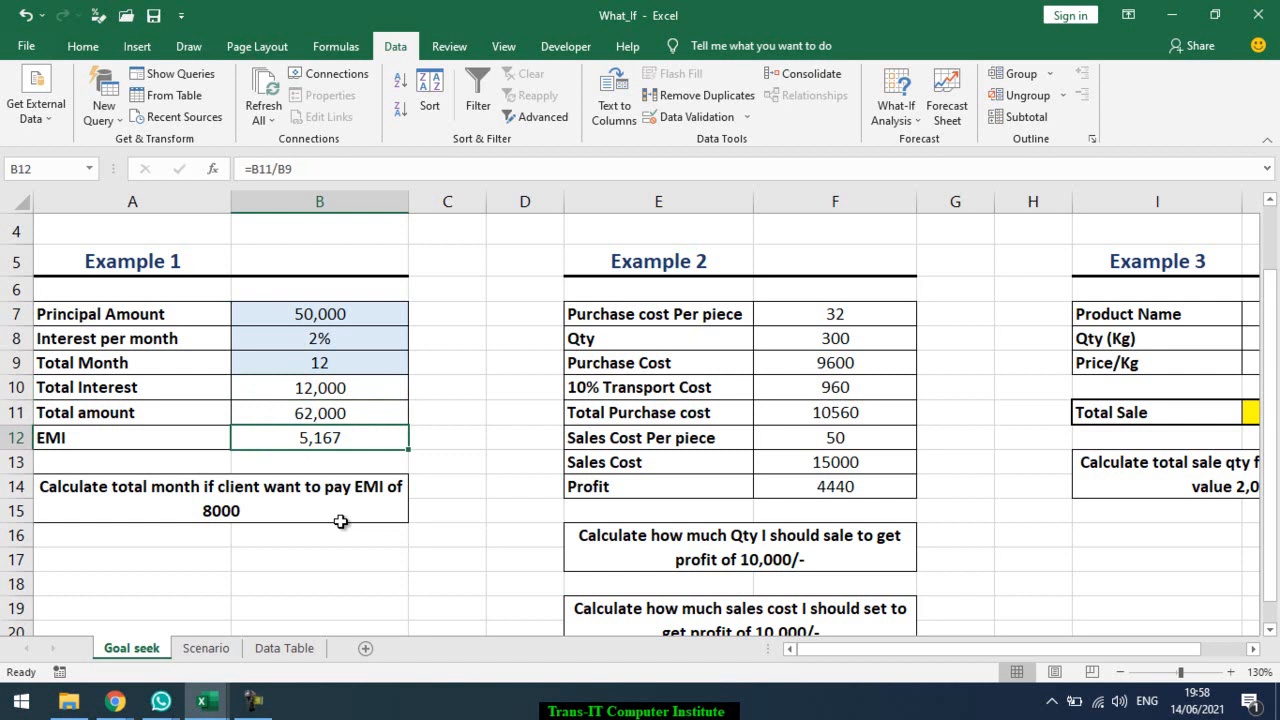
- Change Example 1's principal amount to 100000 and its total month to 36
{"action": "left_click", "coordinate": [326, 314]}
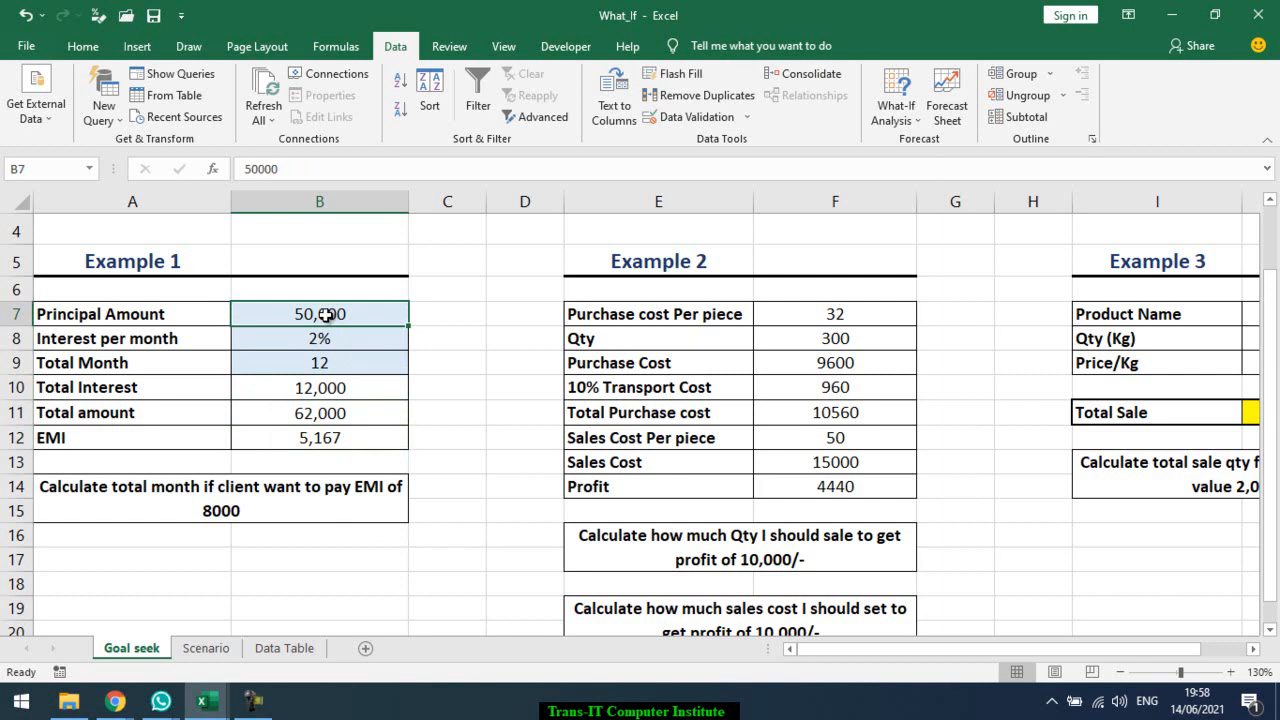
{"action": "type", "text": "1,00,00"}
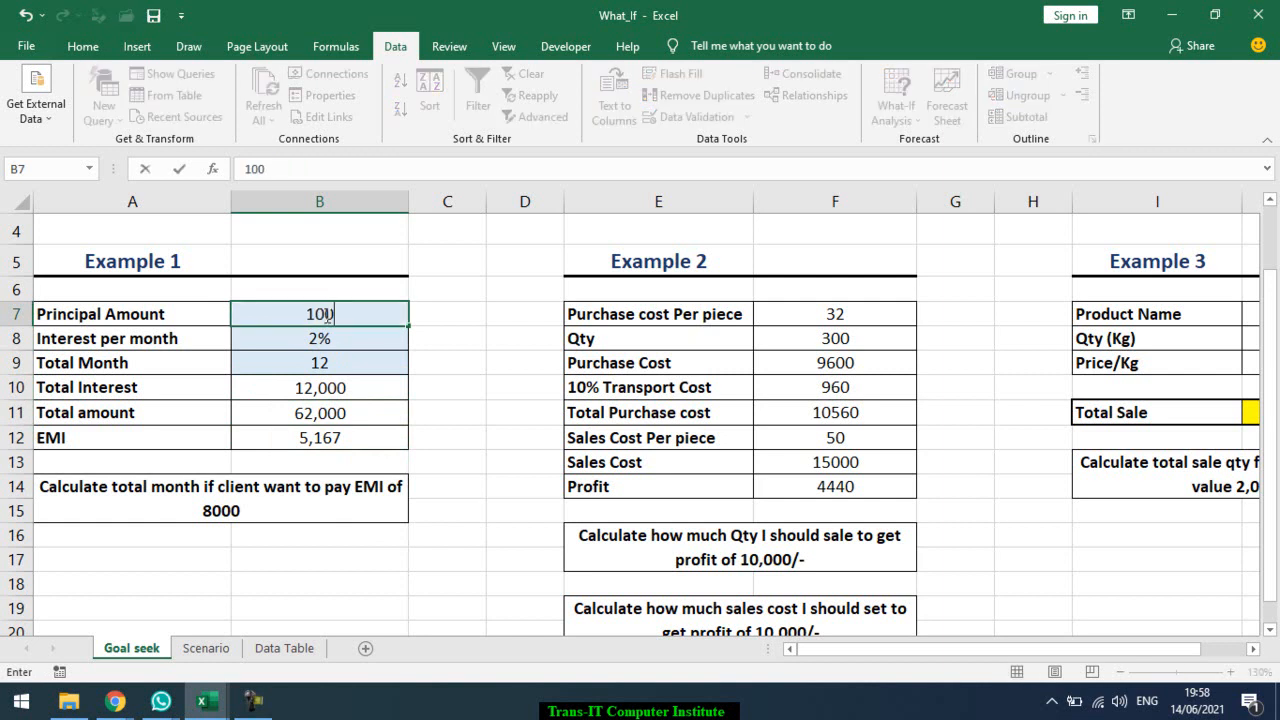
{"action": "type", "text": "000"}
{"action": "key", "text": "Return"}
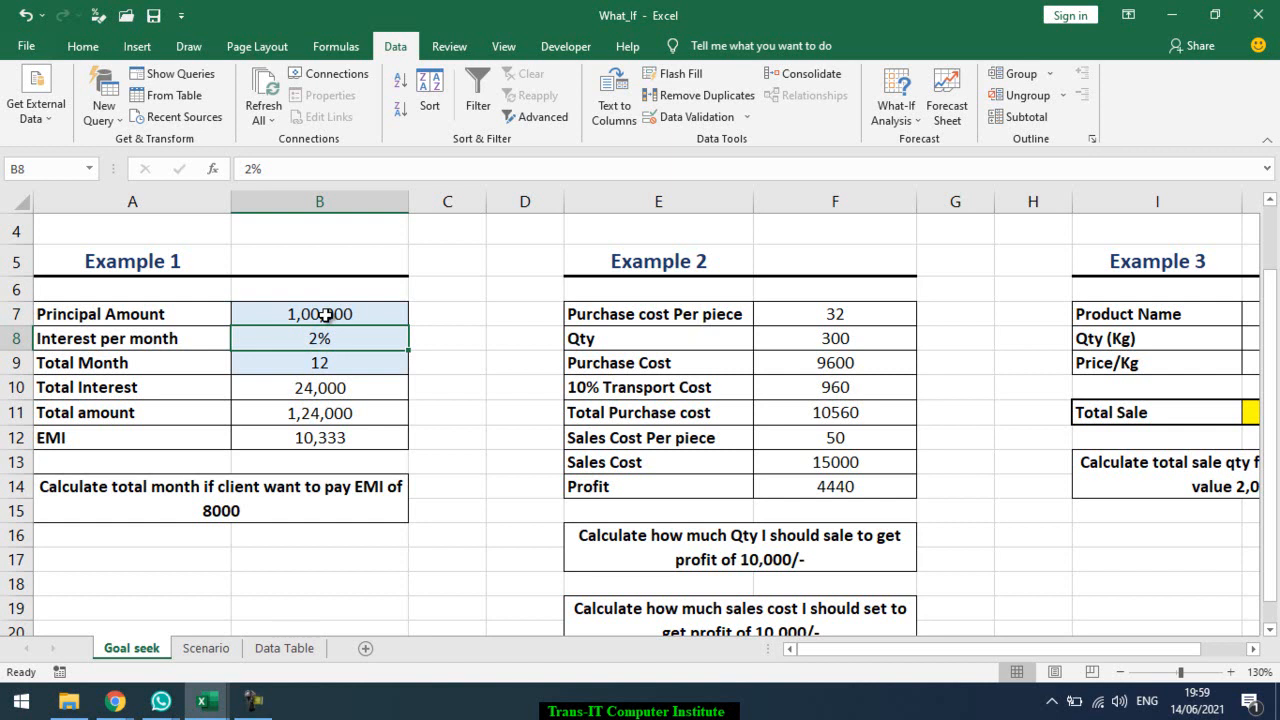
{"action": "left_click", "coordinate": [343, 361]}
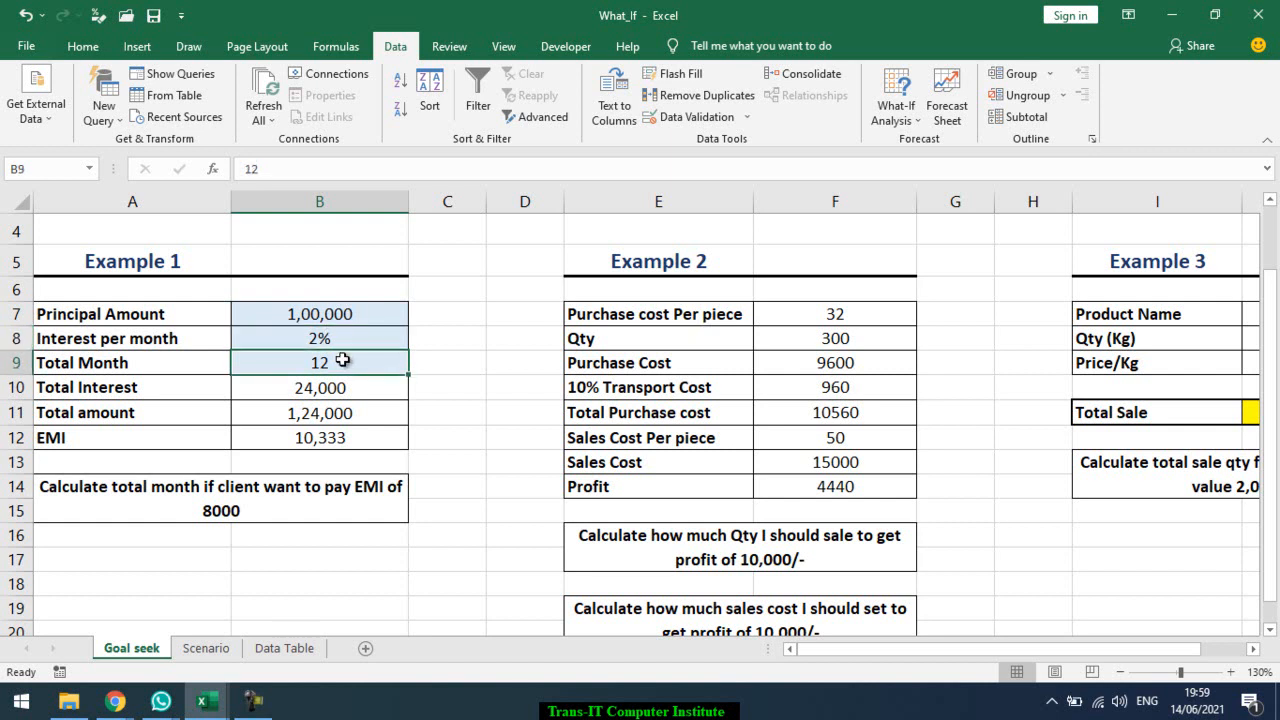
{"action": "type", "text": "36"}
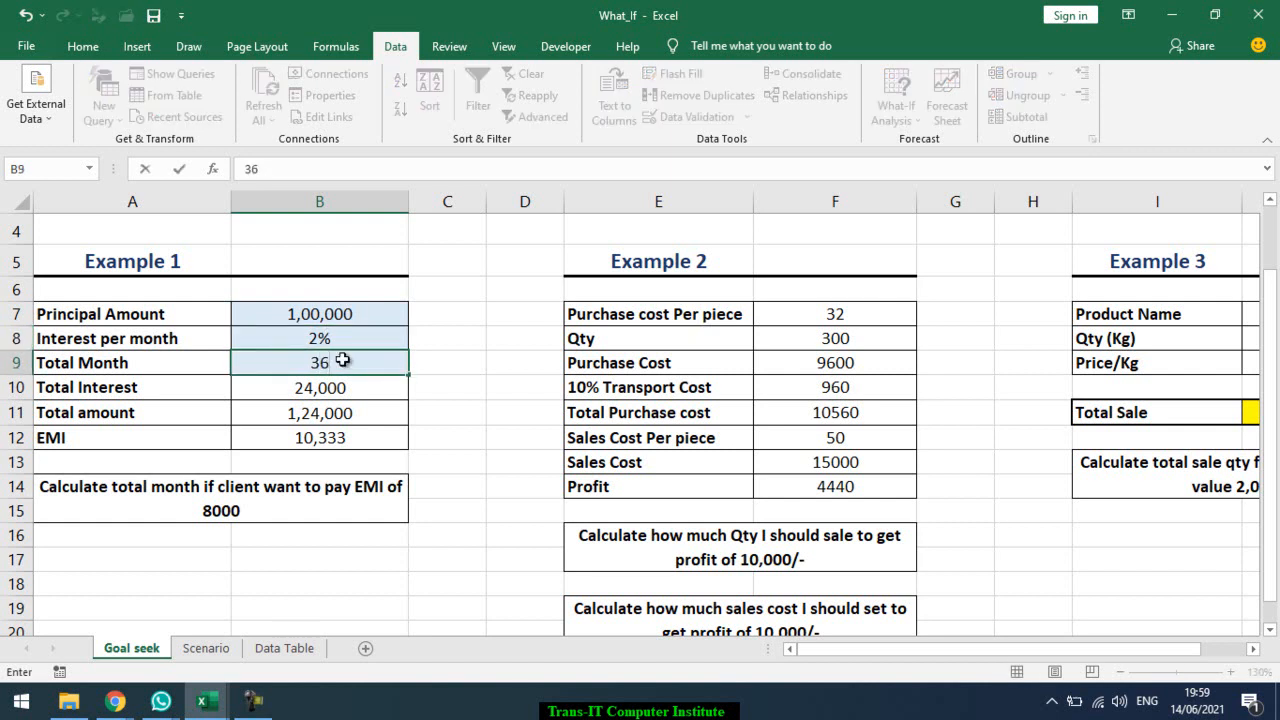
{"action": "key", "text": "Return"}
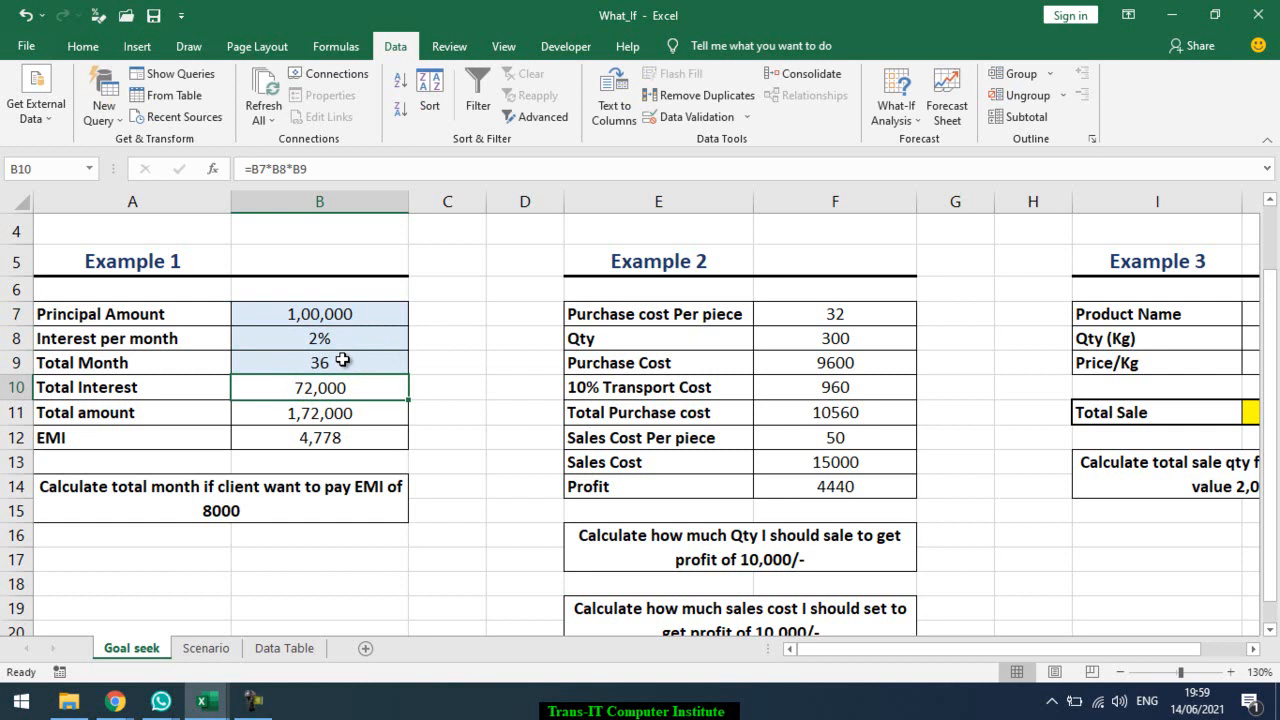
- Undo the last changes to Example 1's total month and principal amount
{"action": "key", "text": "Up"}
{"action": "key", "text": "Up"}
{"action": "key", "text": "Up"}
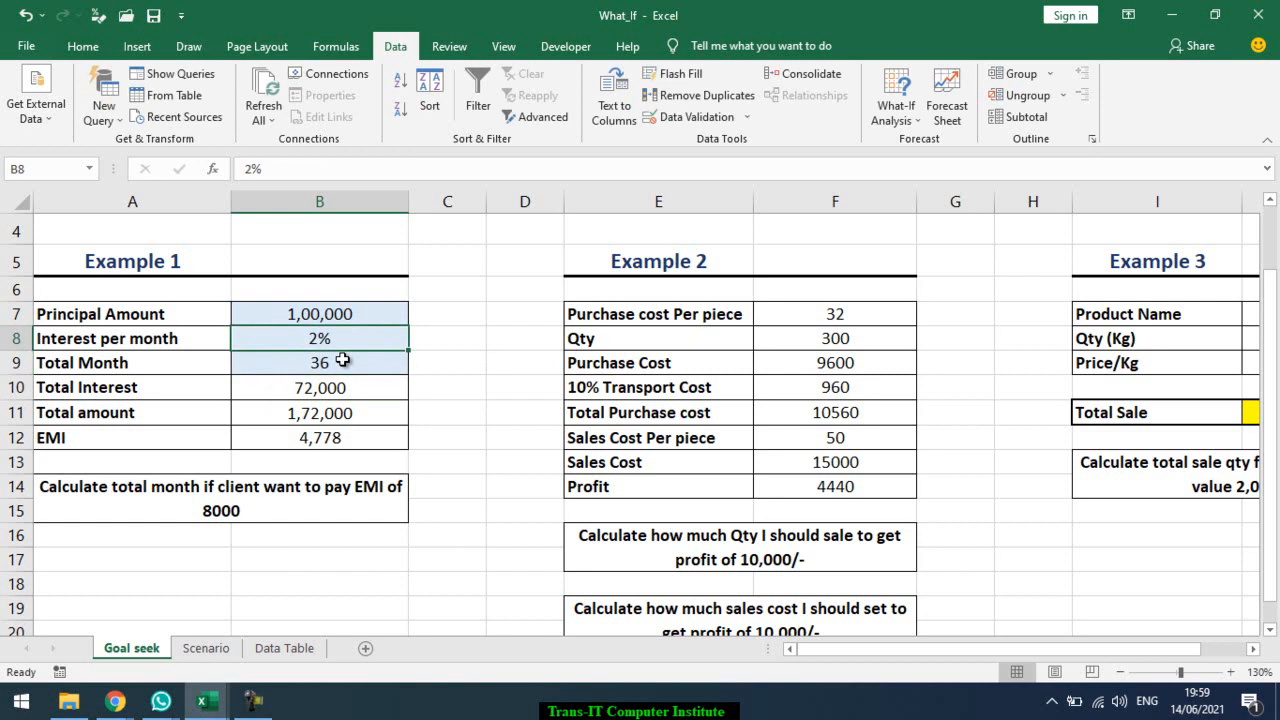
{"action": "key", "text": "ctrl+z"}
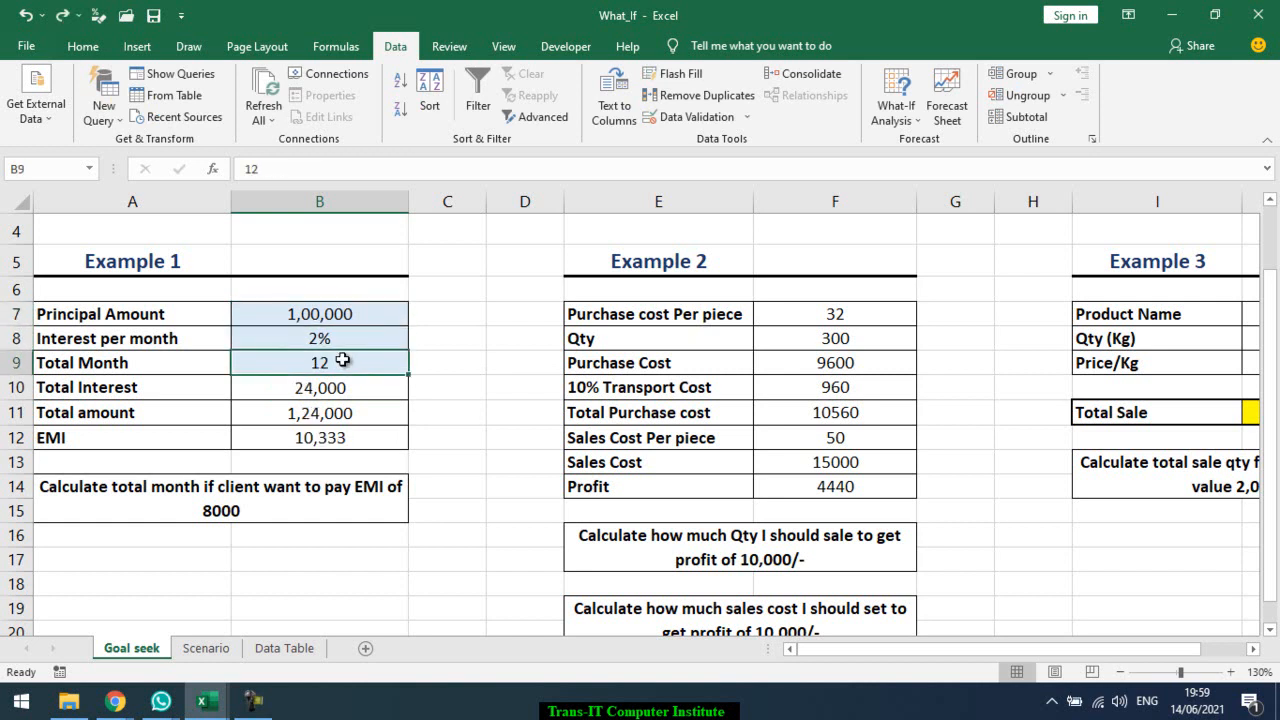
{"action": "key", "text": "ctrl+z"}
- Examine the formula behind Example 1's EMI and the principal amount and total month cells it depends on
{"action": "key", "text": "Down"}
{"action": "key", "text": "Down"}
{"action": "key", "text": "Down"}
{"action": "key", "text": "Down"}
{"action": "key", "text": "Down"}
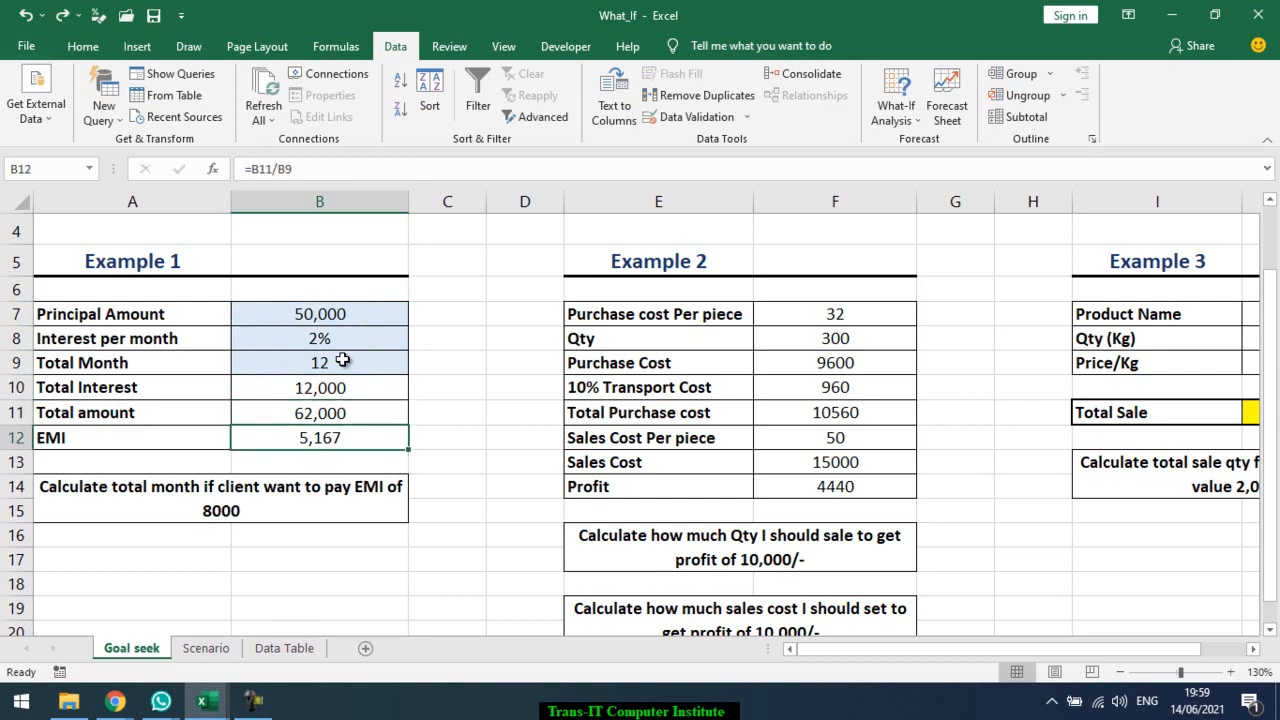
{"action": "double_click", "coordinate": [359, 436]}
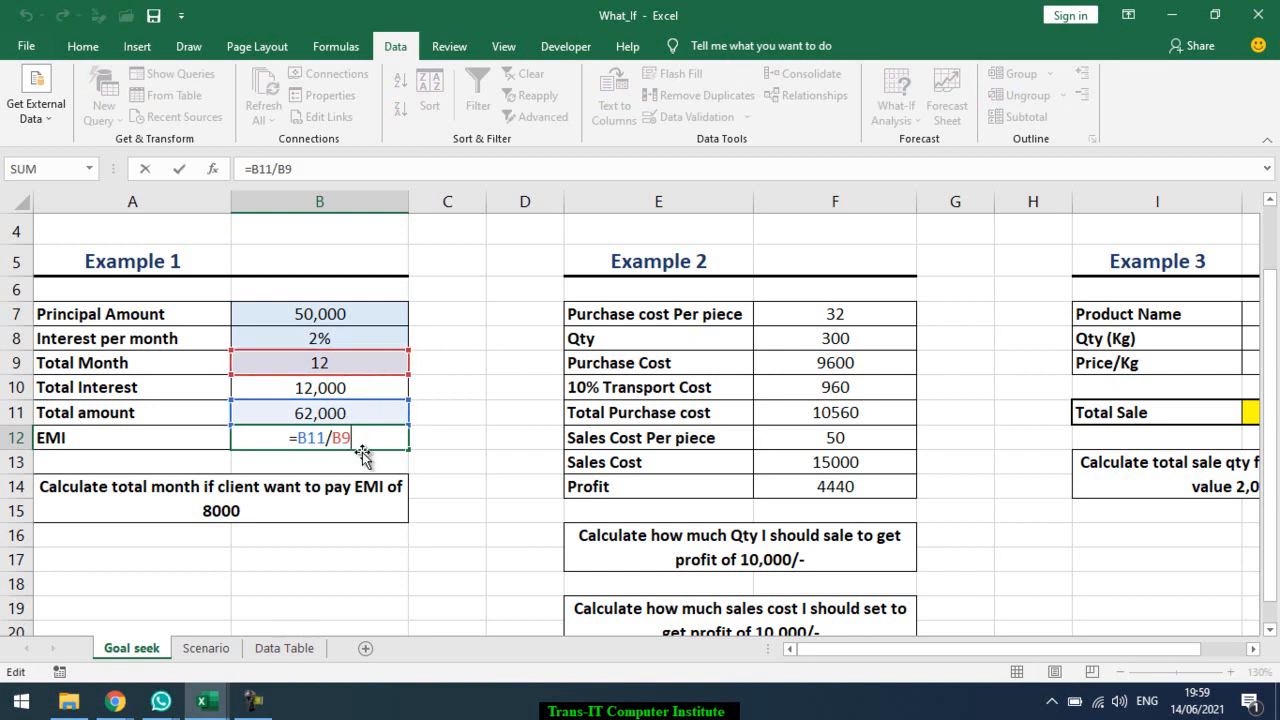
{"action": "key", "text": "ctrl+Return"}
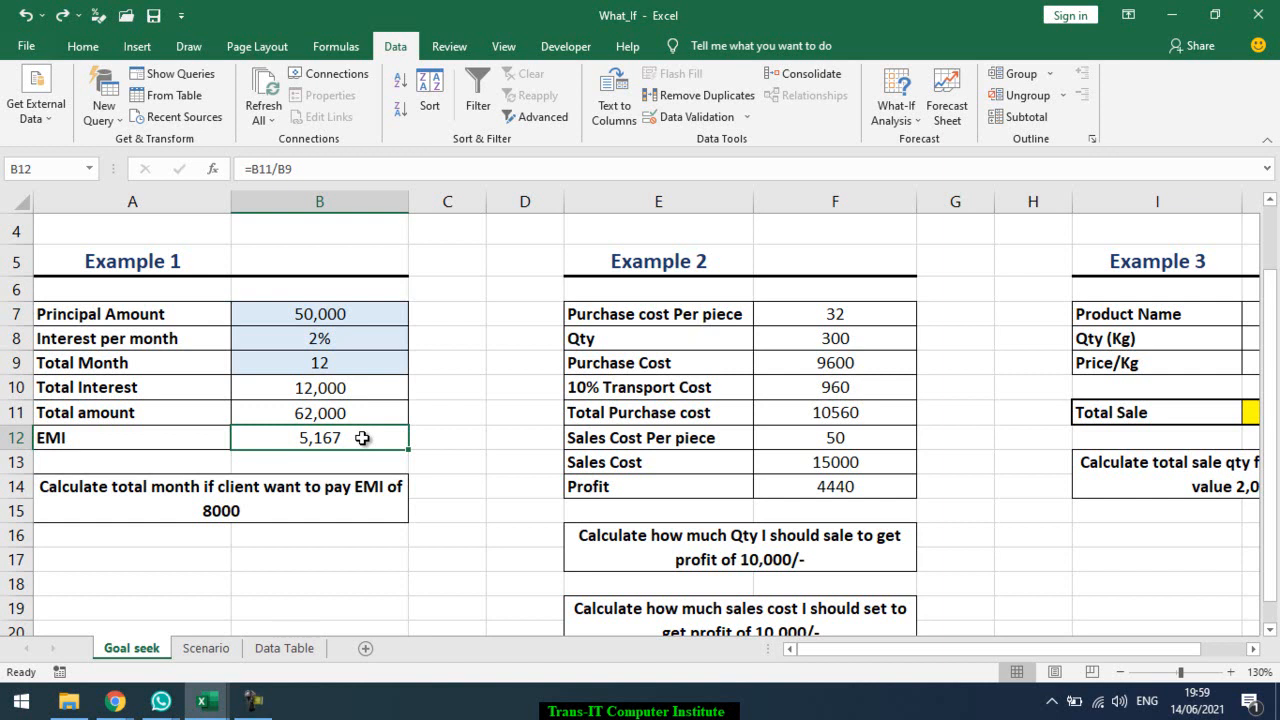
{"action": "left_click", "coordinate": [372, 323]}
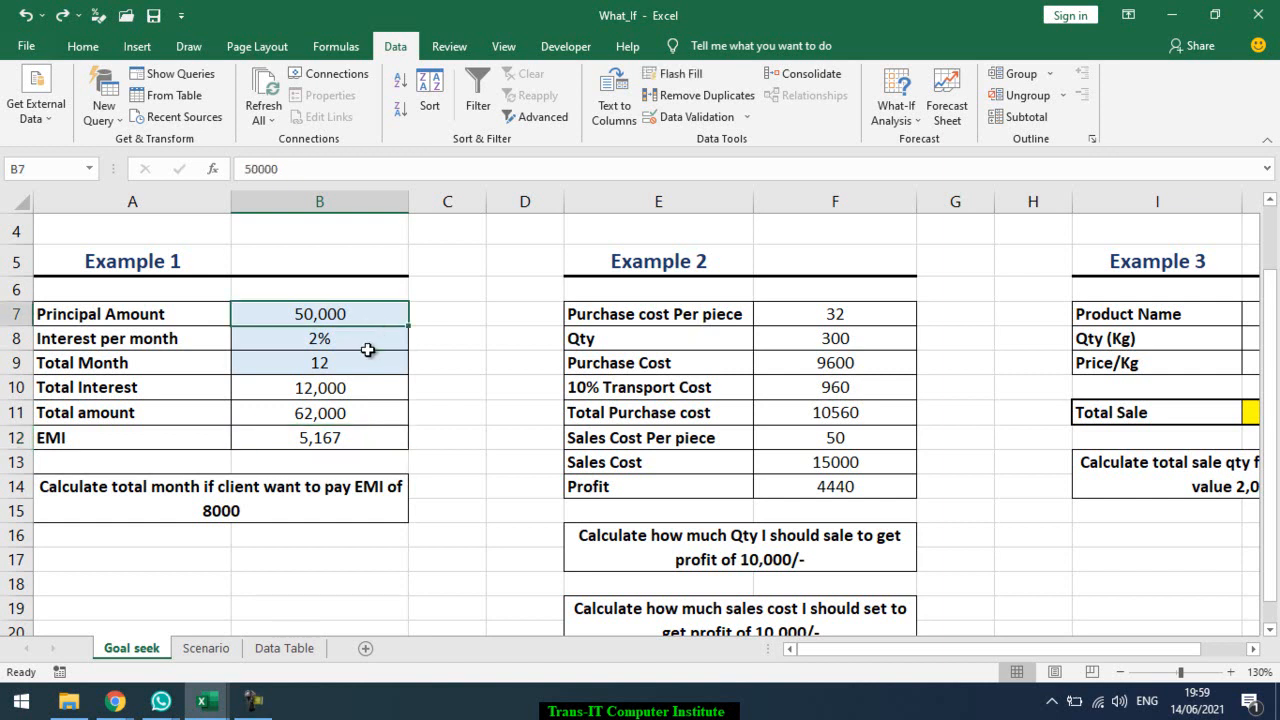
{"action": "left_click", "coordinate": [355, 437]}
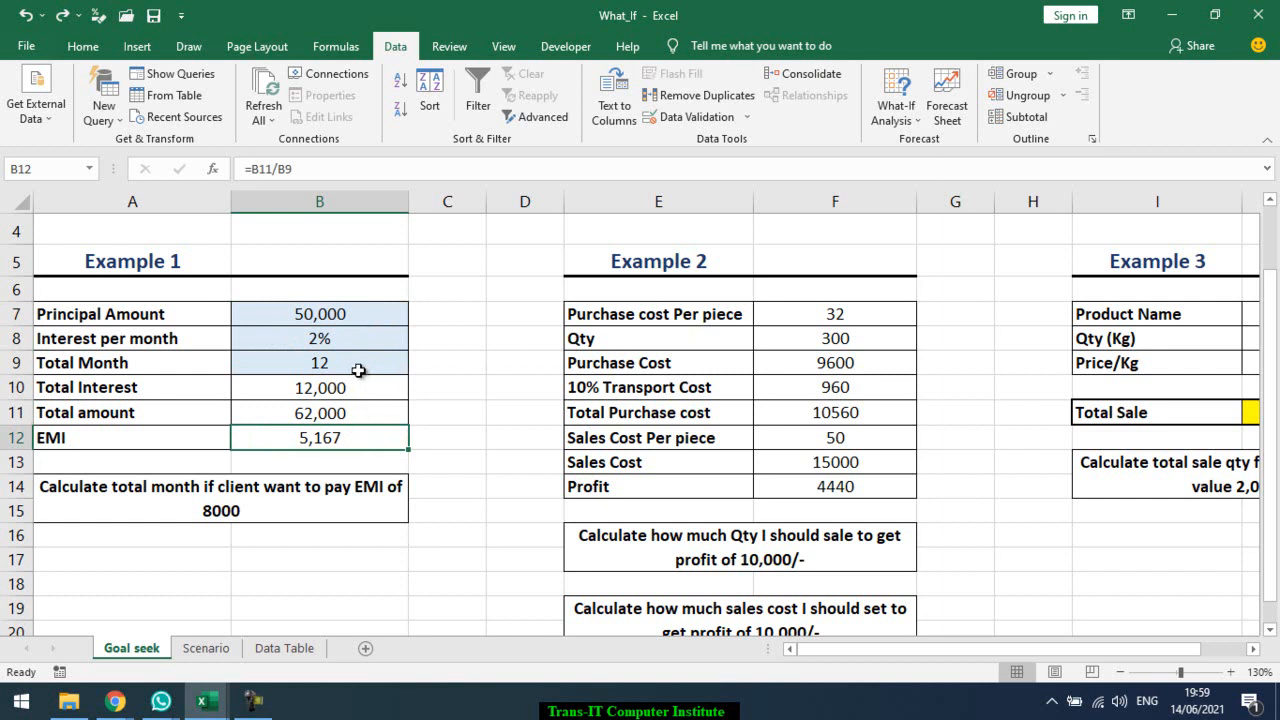
{"action": "left_click", "coordinate": [358, 370]}
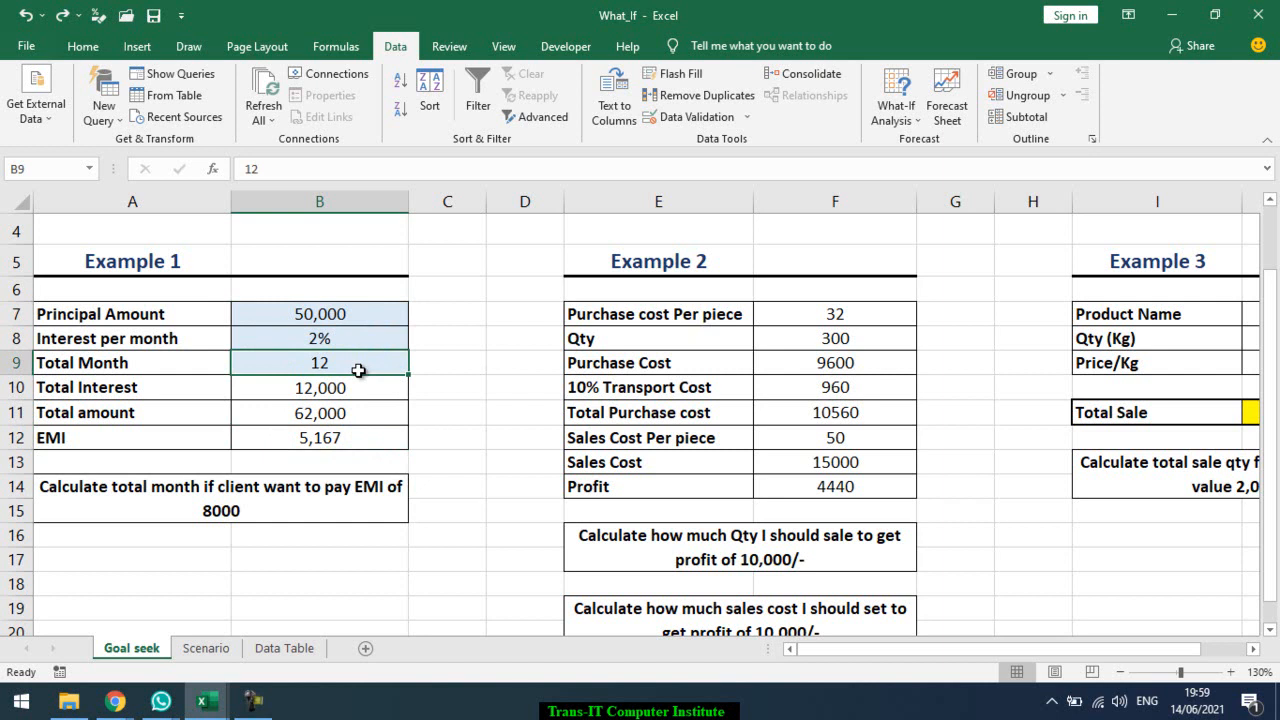
- Try Goal Seek on Example 1's EMI cell B12 with a target value of 8000, changing total month cell B9
{"action": "left_click", "coordinate": [897, 110]}
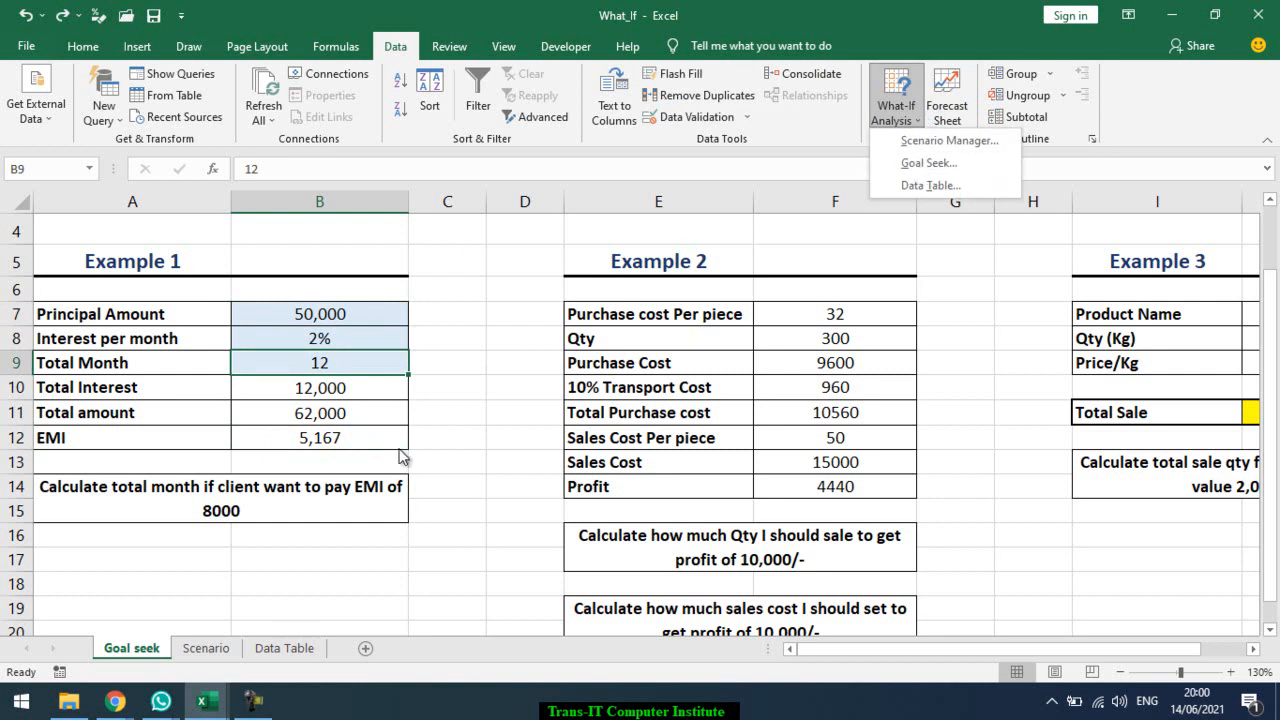
{"action": "left_click", "coordinate": [357, 435]}
{"action": "left_click", "coordinate": [357, 435]}
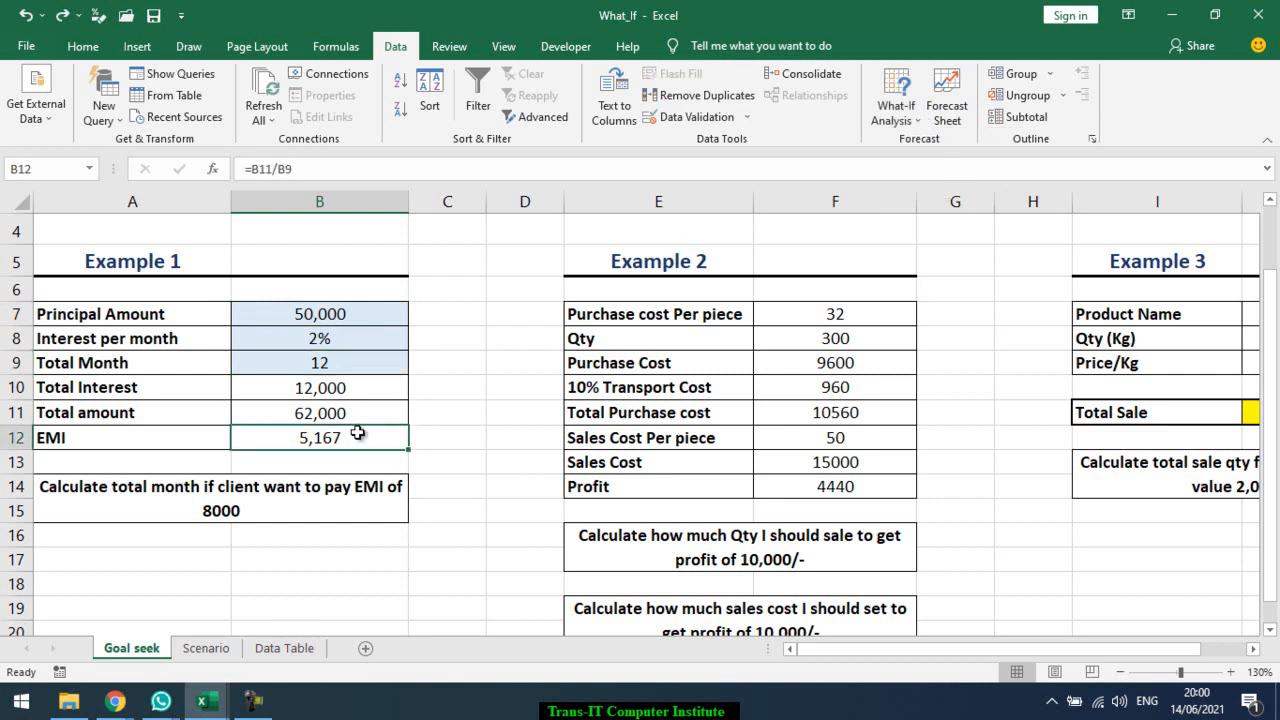
{"action": "left_click", "coordinate": [896, 112]}
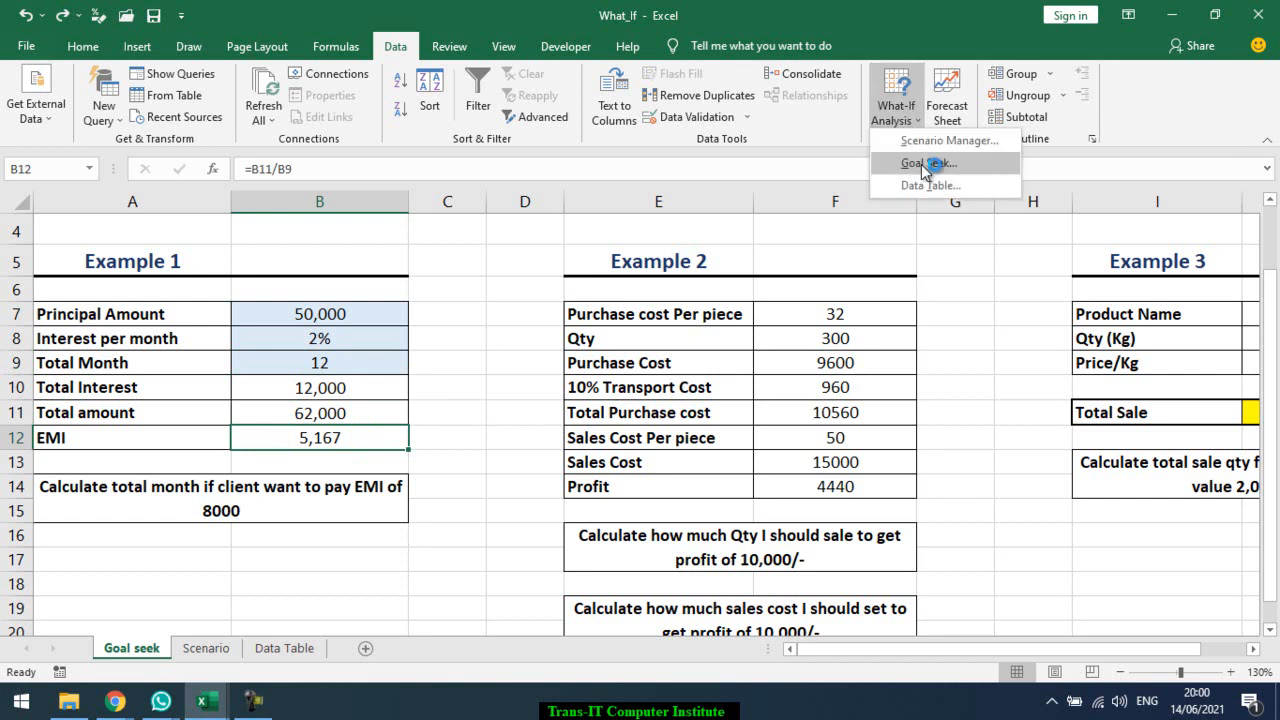
{"action": "left_click", "coordinate": [925, 164]}
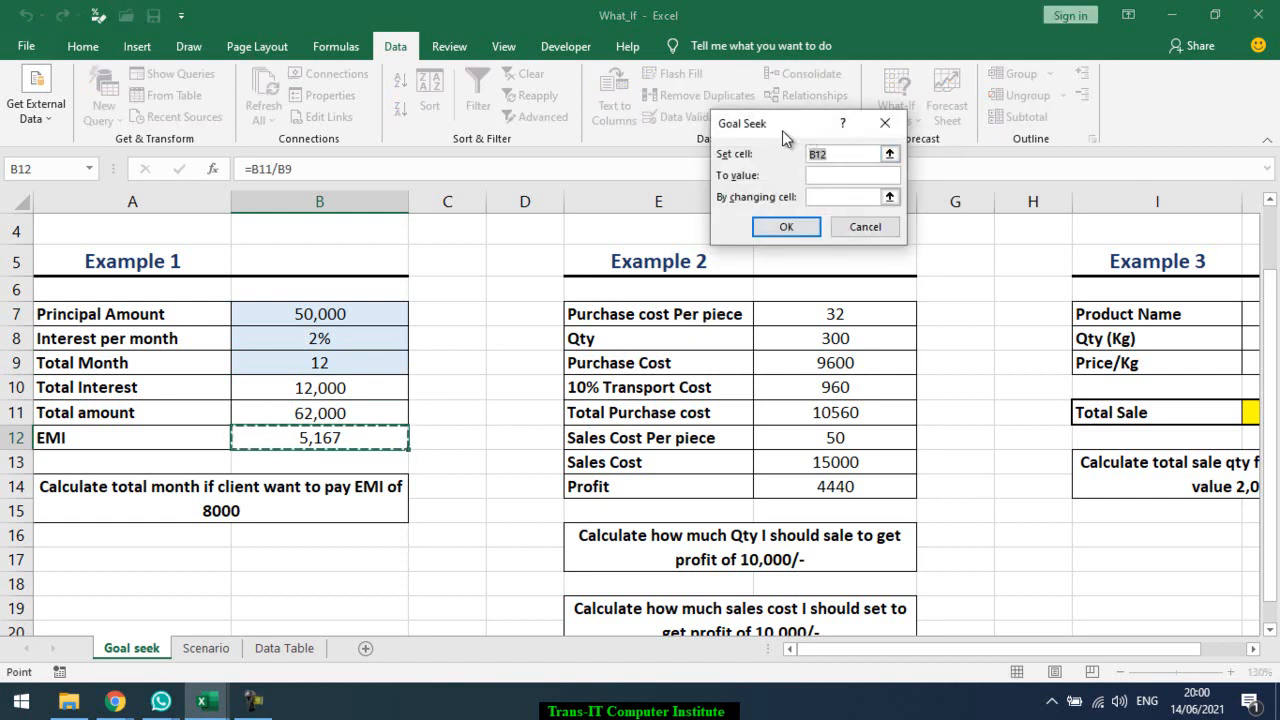
{"action": "left_click_drag", "start_coordinate": [783, 130], "coordinate": [544, 328]}
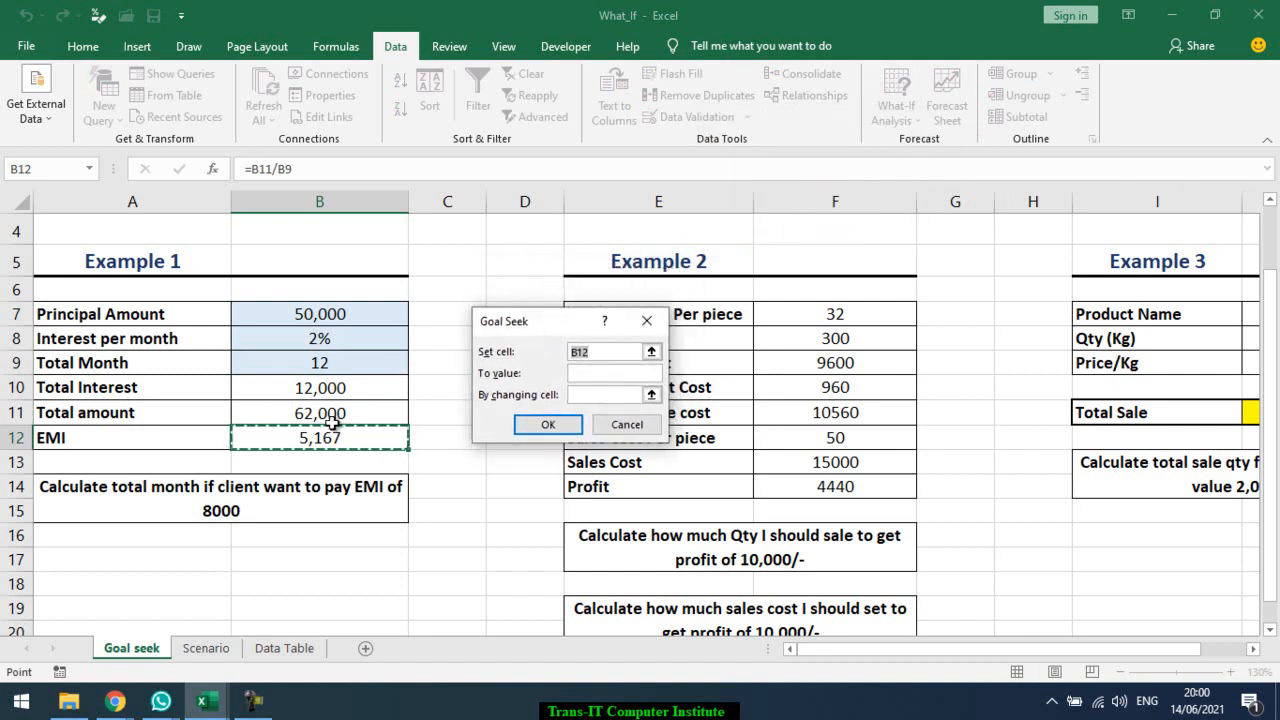
{"action": "left_click", "coordinate": [585, 373]}
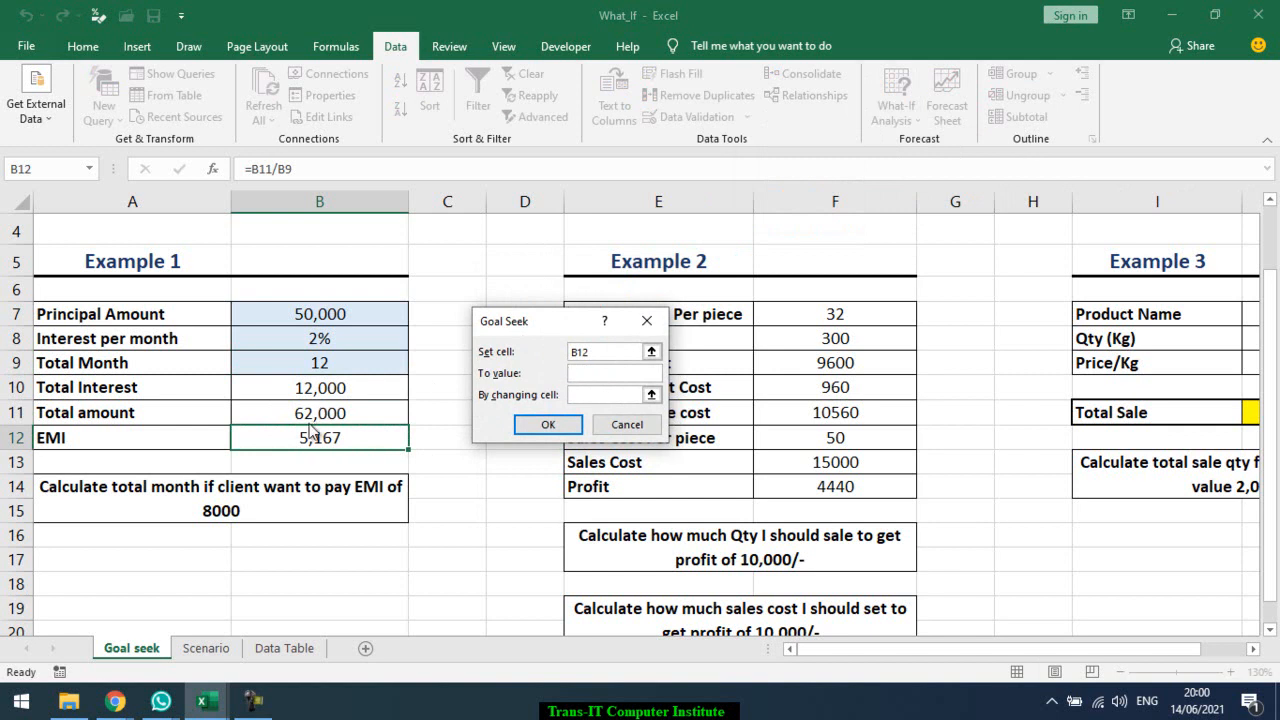
{"action": "left_click", "coordinate": [599, 373]}
{"action": "left_click", "coordinate": [344, 368]}
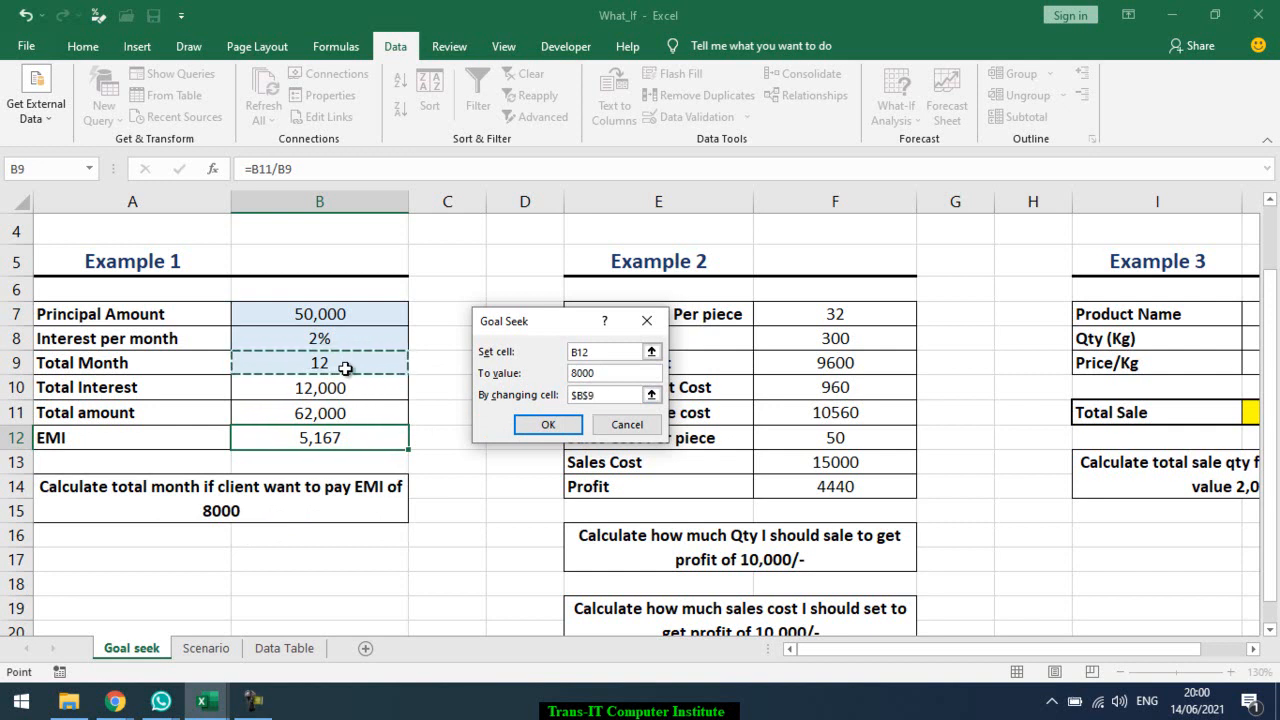
{"action": "left_click", "coordinate": [563, 422]}
{"action": "left_click", "coordinate": [626, 425]}
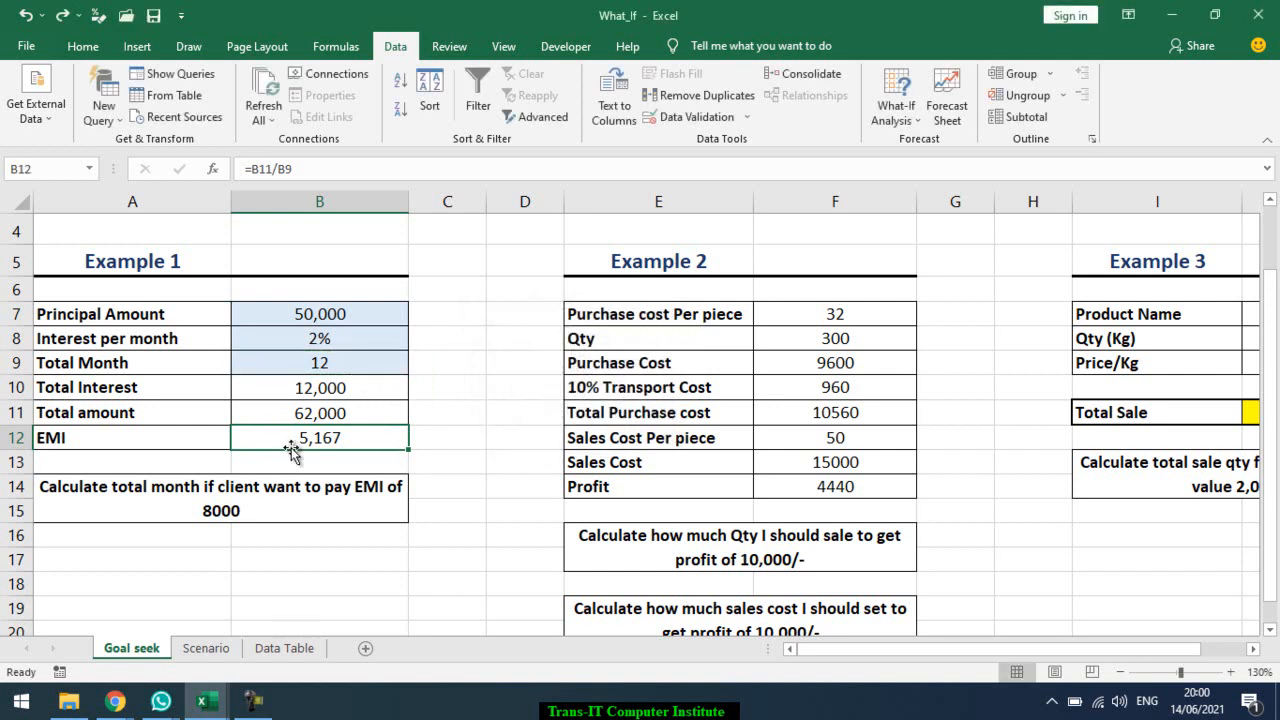
- Inspect the cell references in Example 1's EMI formula without changing it
{"action": "double_click", "coordinate": [295, 442]}
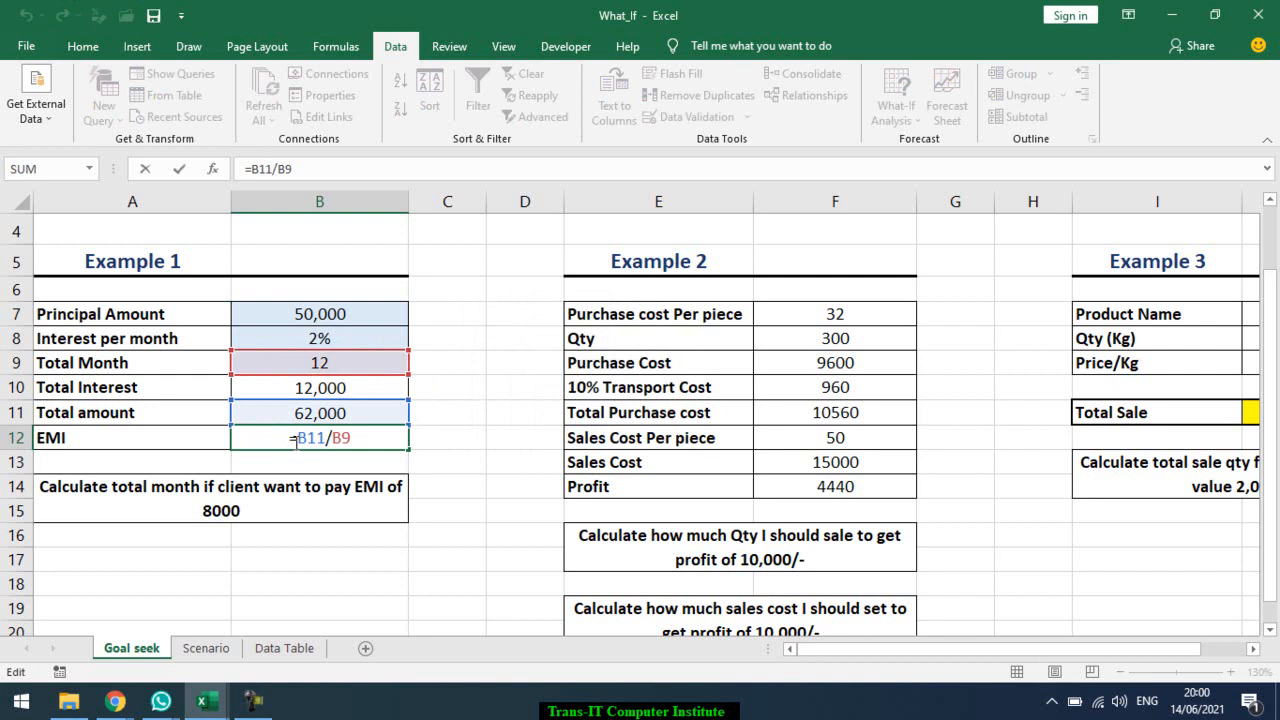
{"action": "key", "text": "Escape"}
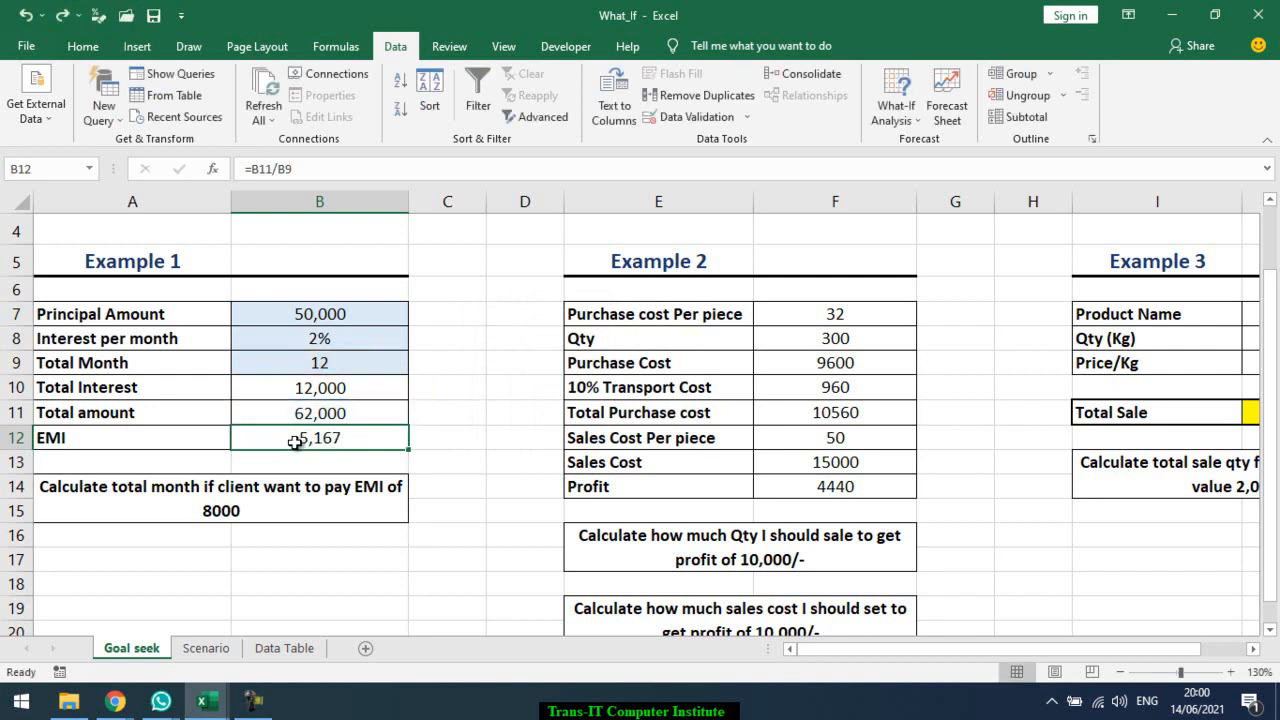
{"action": "double_click", "coordinate": [347, 438]}
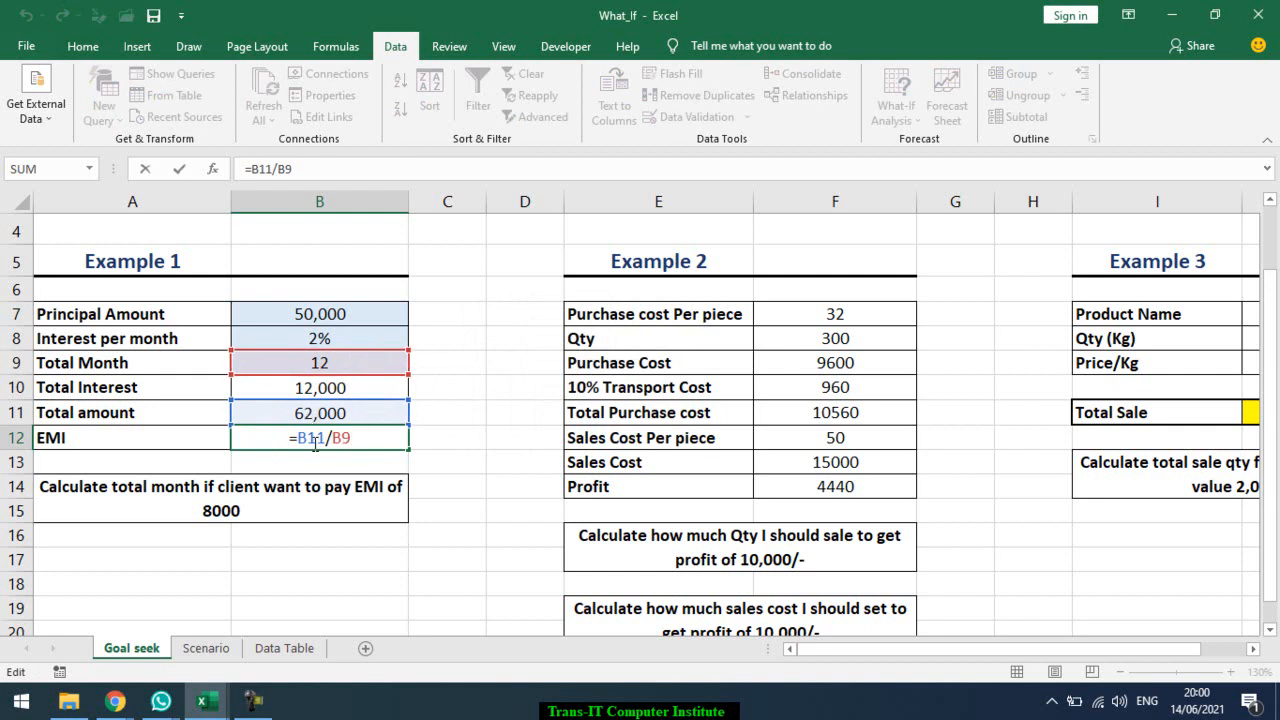
{"action": "key", "text": "Escape"}
- Try a total month of 10 in Example 1 and undo the change
{"action": "left_click", "coordinate": [358, 365]}
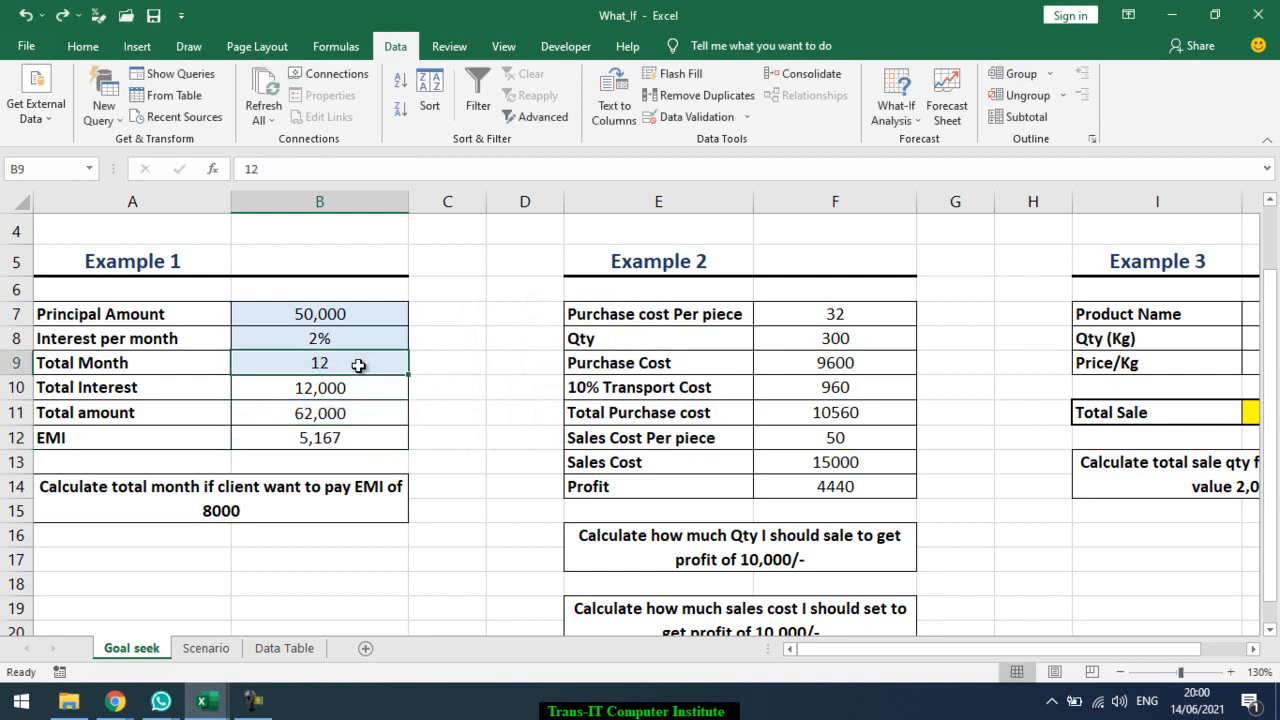
{"action": "type", "text": "10"}
{"action": "key", "text": "Return"}
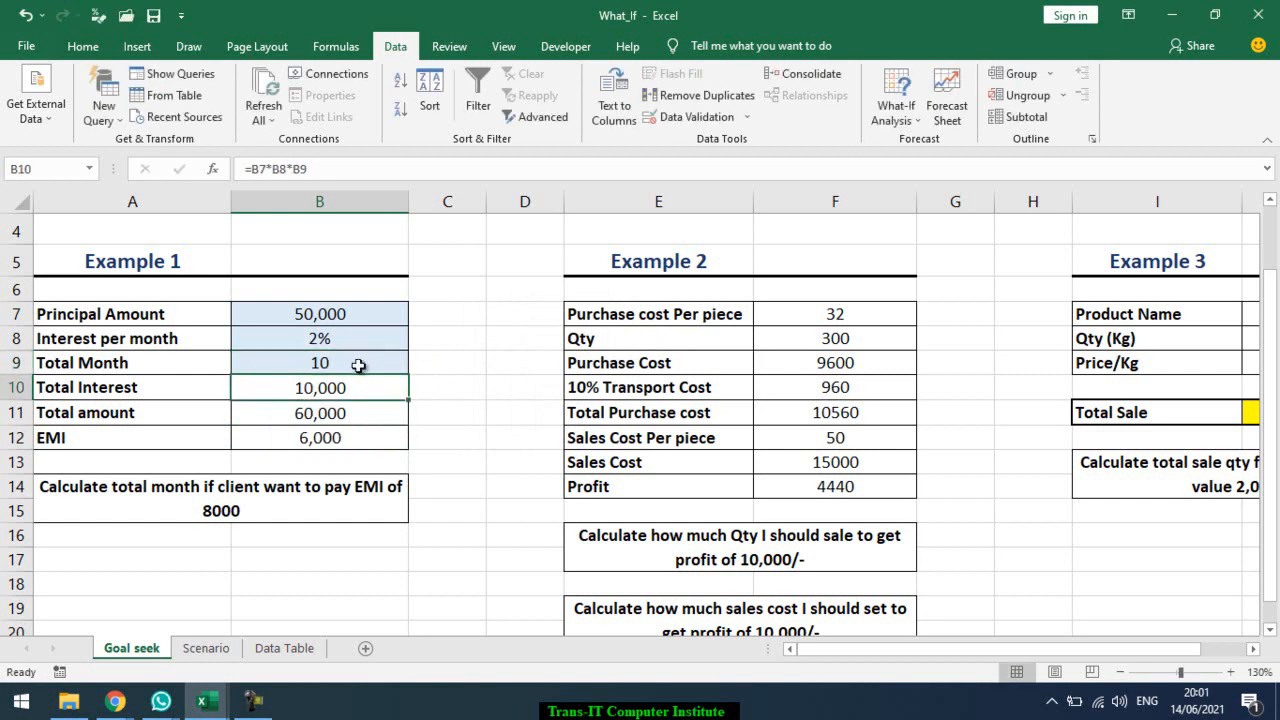
{"action": "left_click", "coordinate": [358, 365]}
{"action": "key", "text": "ctrl+z"}
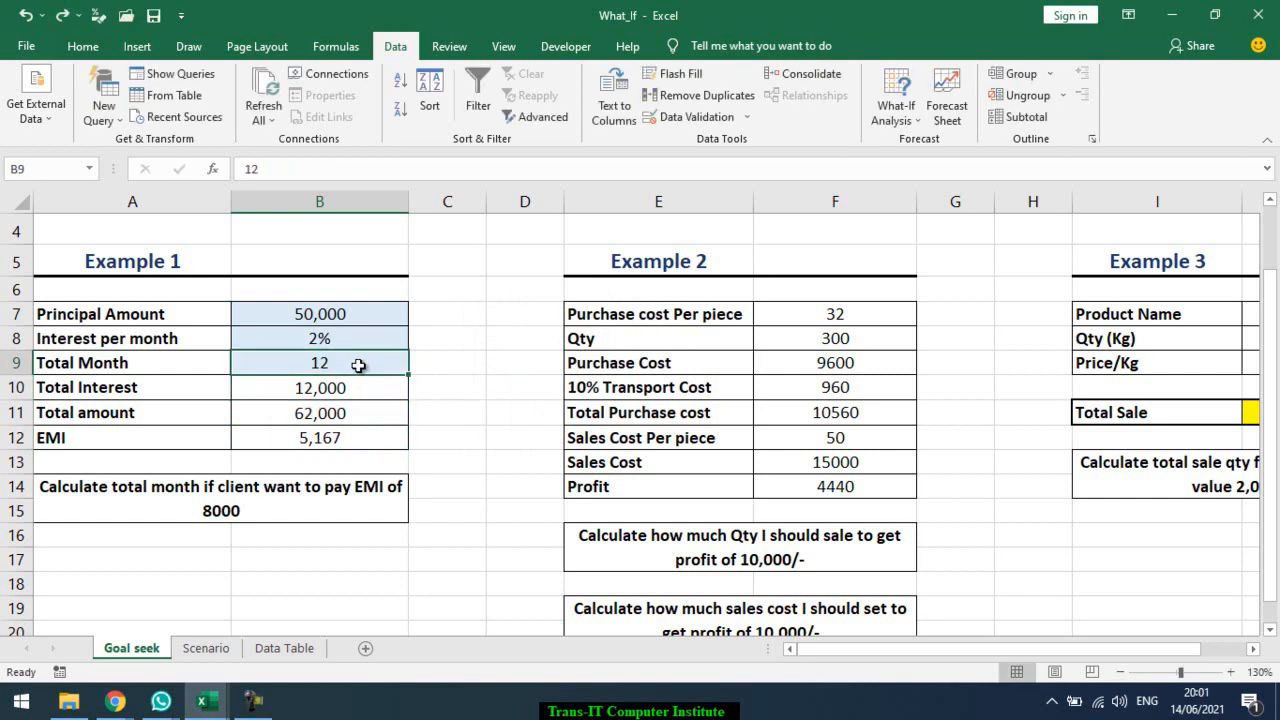
- Run Goal Seek to set Example 1's EMI cell B12 to 8000 by changing total month cell B9, and keep the solution
{"action": "left_click", "coordinate": [345, 452]}
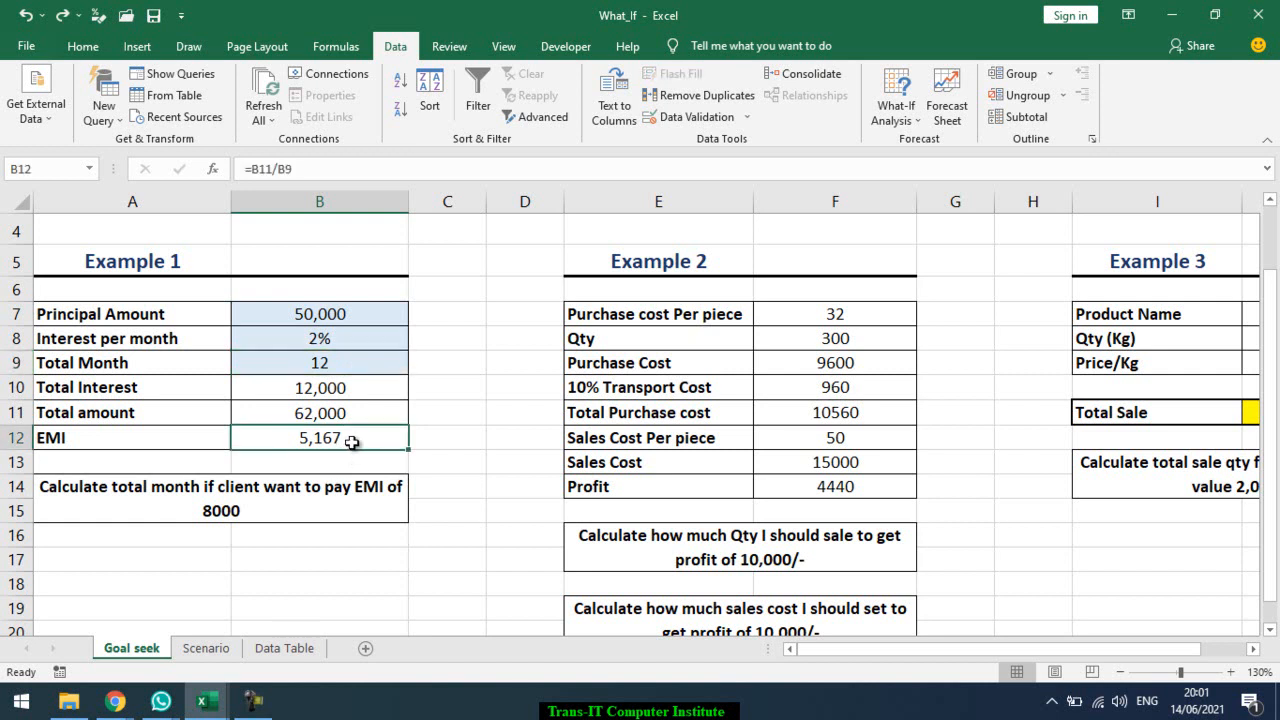
{"action": "double_click", "coordinate": [350, 440]}
{"action": "key", "text": "Escape"}
{"action": "left_click", "coordinate": [917, 114]}
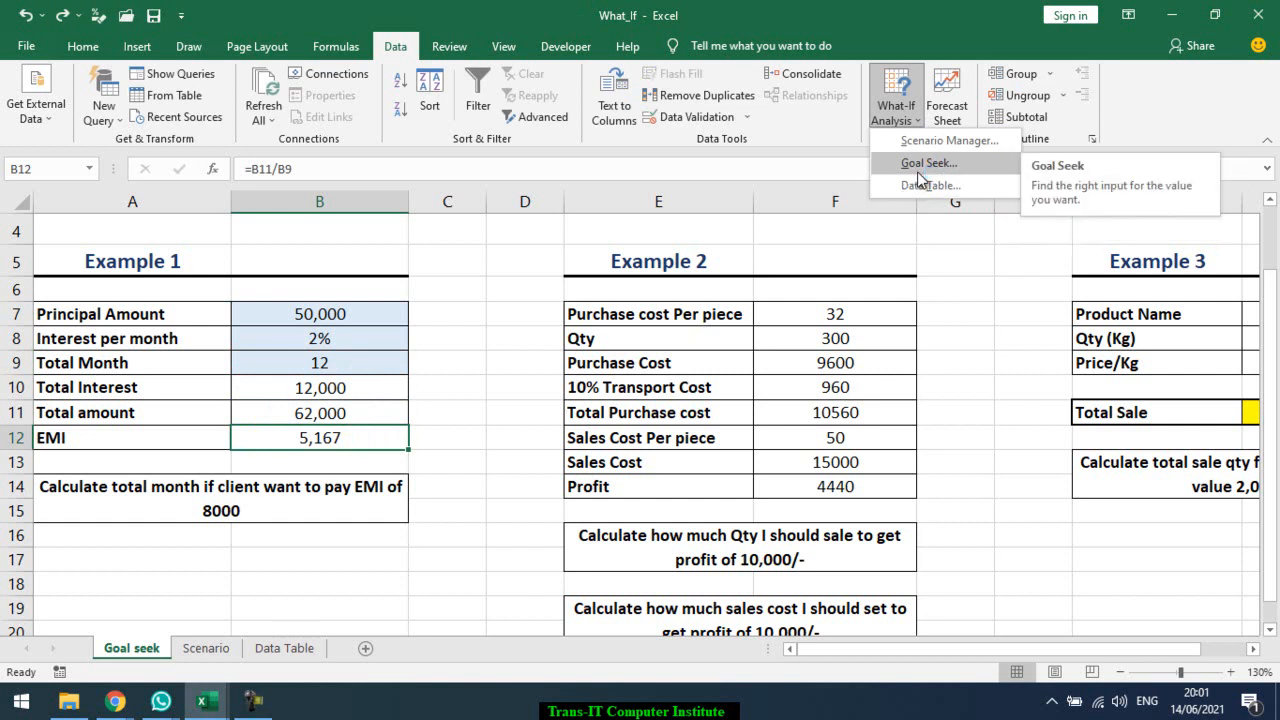
{"action": "left_click", "coordinate": [919, 168]}
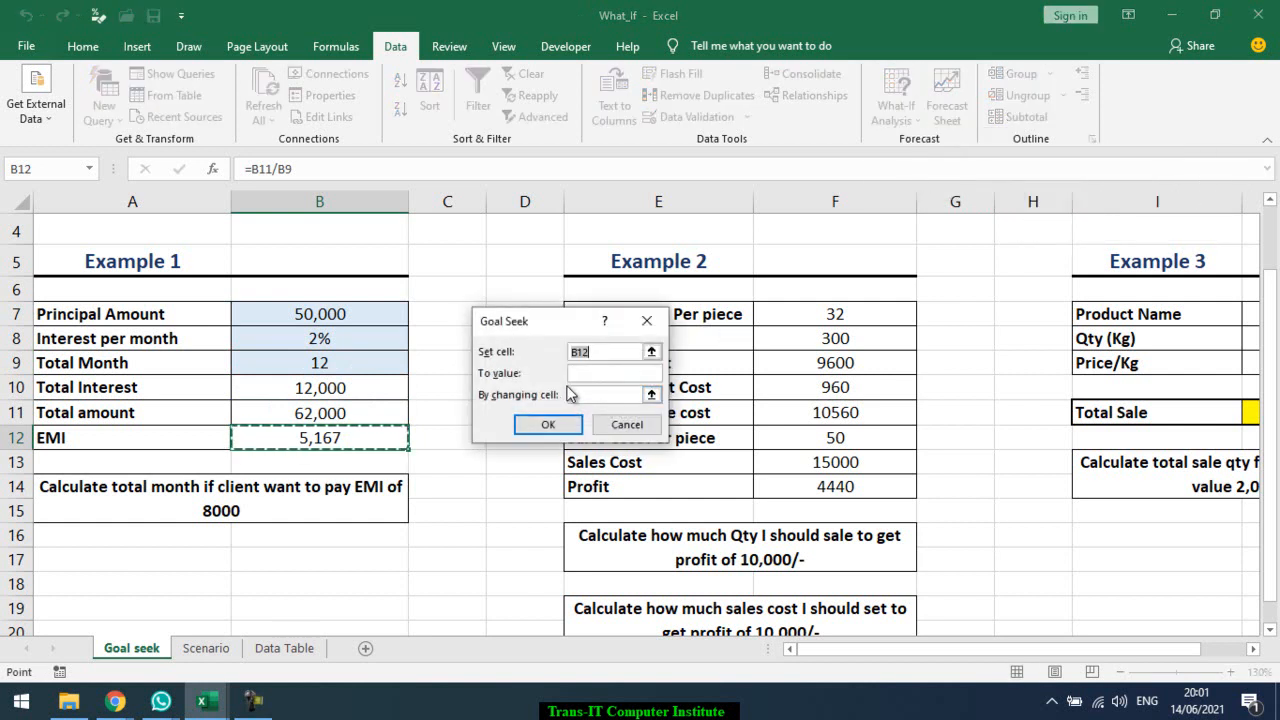
{"action": "left_click", "coordinate": [593, 373]}
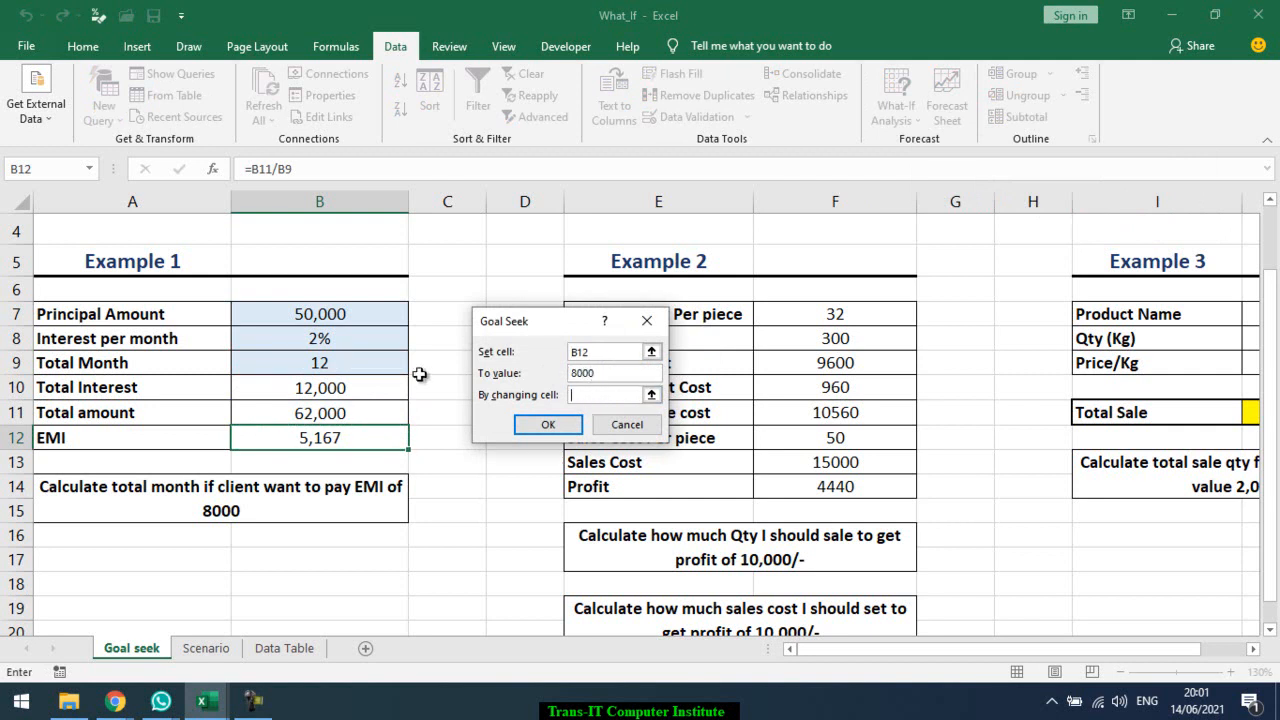
{"action": "left_click", "coordinate": [384, 362]}
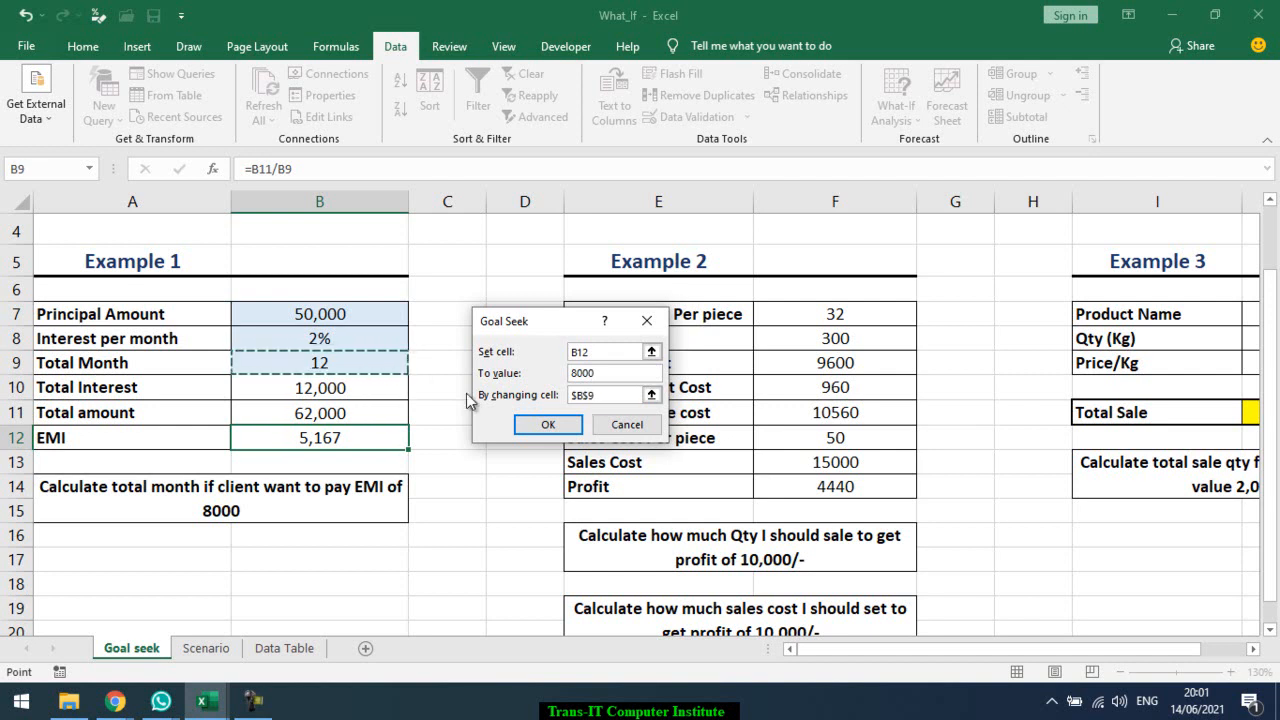
{"action": "left_click", "coordinate": [531, 424]}
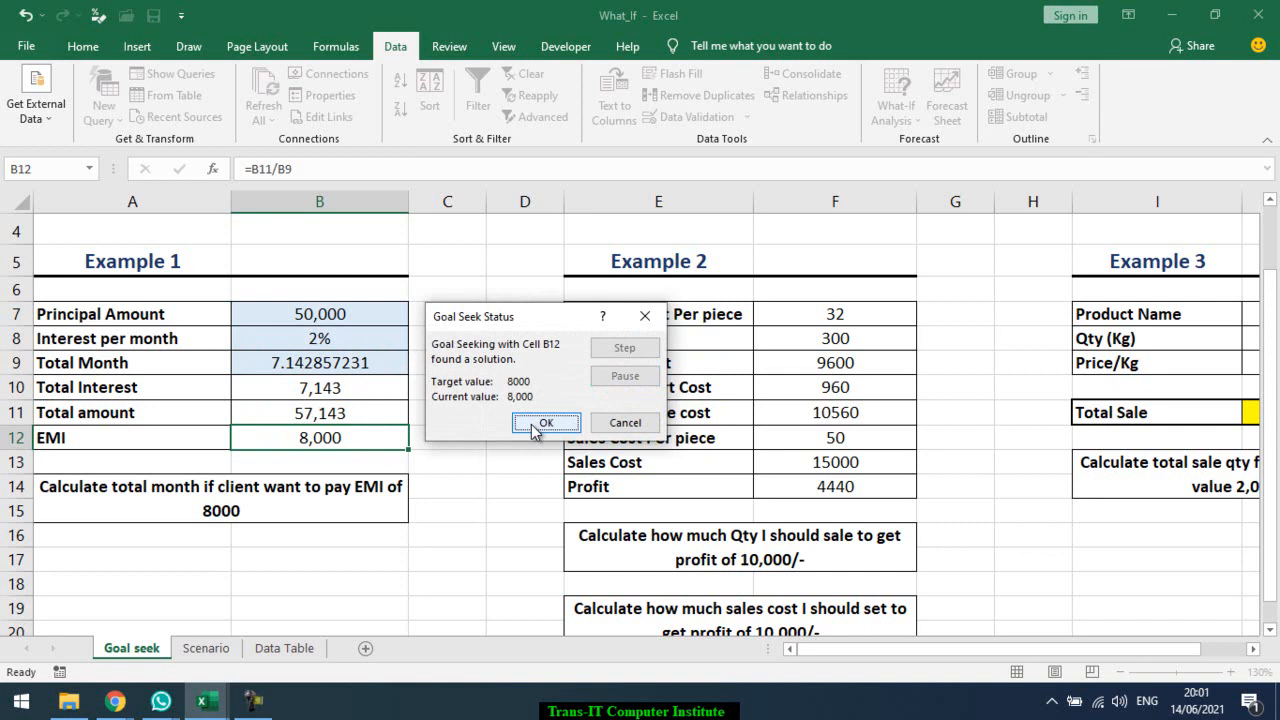
{"action": "left_click", "coordinate": [540, 424]}
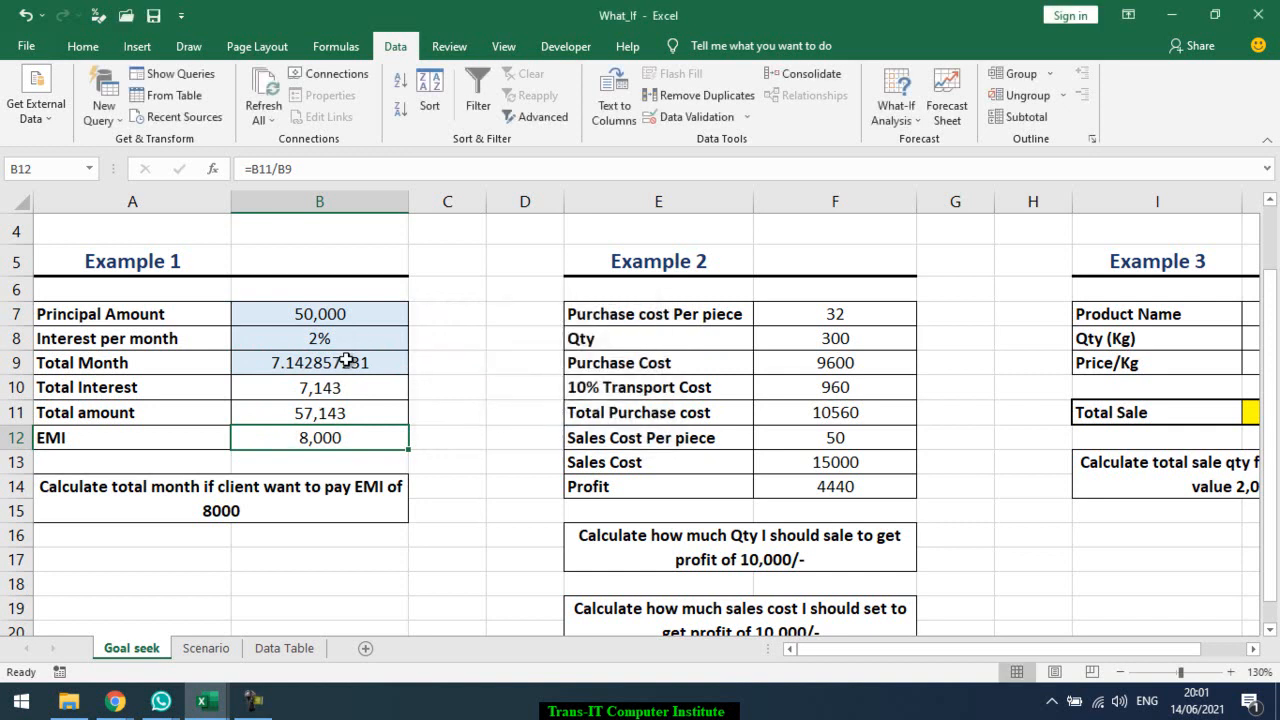
- Display Example 1's EMI with six decimal places
{"action": "left_click", "coordinate": [80, 47]}
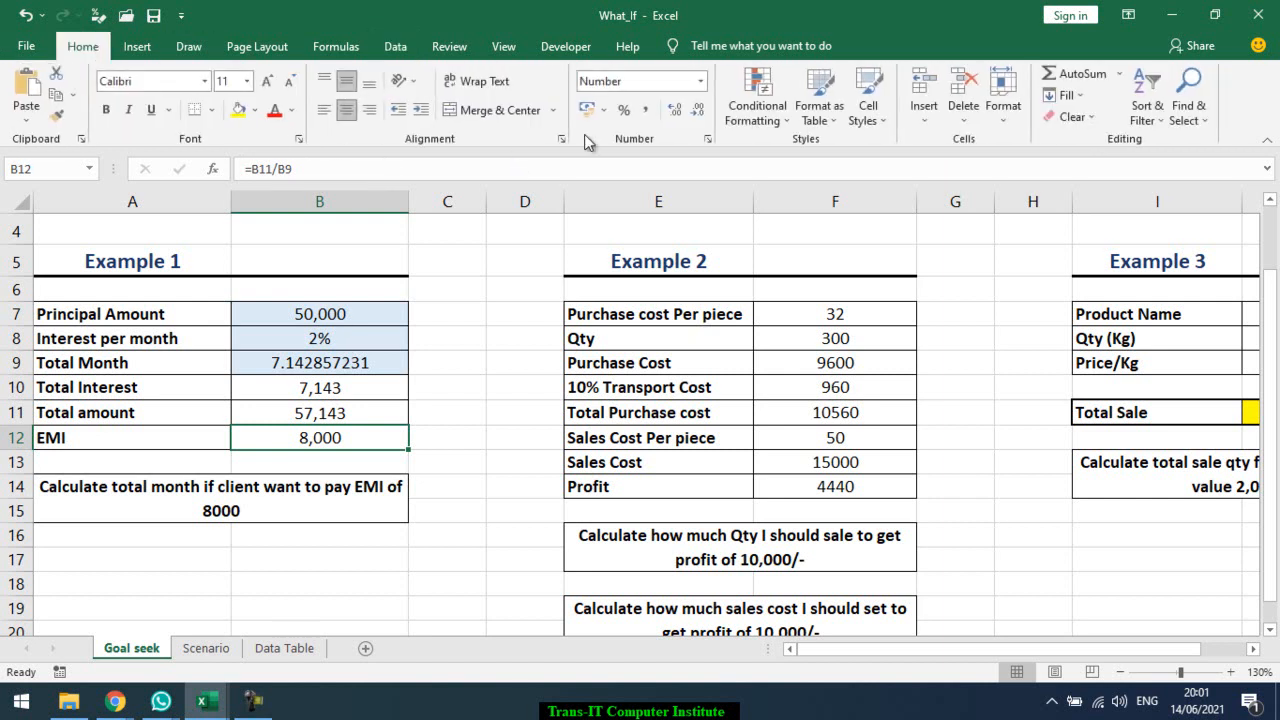
{"action": "left_click", "coordinate": [699, 116]}
{"action": "left_click", "coordinate": [675, 110]}
{"action": "left_click", "coordinate": [675, 110]}
{"action": "left_click", "coordinate": [675, 110]}
{"action": "left_click", "coordinate": [675, 110]}
{"action": "left_click", "coordinate": [675, 110]}
{"action": "left_click", "coordinate": [675, 110]}
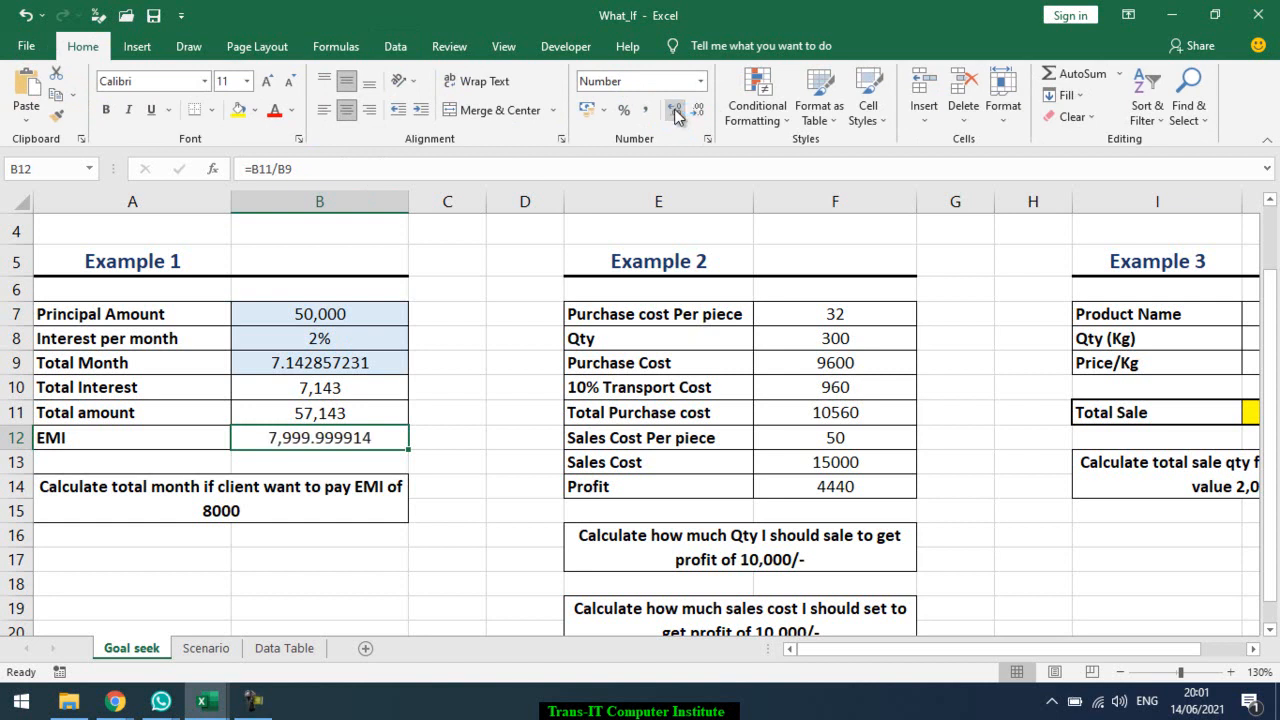
- Undo the decimal places added to Example 1's EMI
{"action": "key", "text": "ctrl+z"}
{"action": "key", "text": "ctrl+z"}
{"action": "key", "text": "ctrl+z"}
{"action": "key", "text": "ctrl+z"}
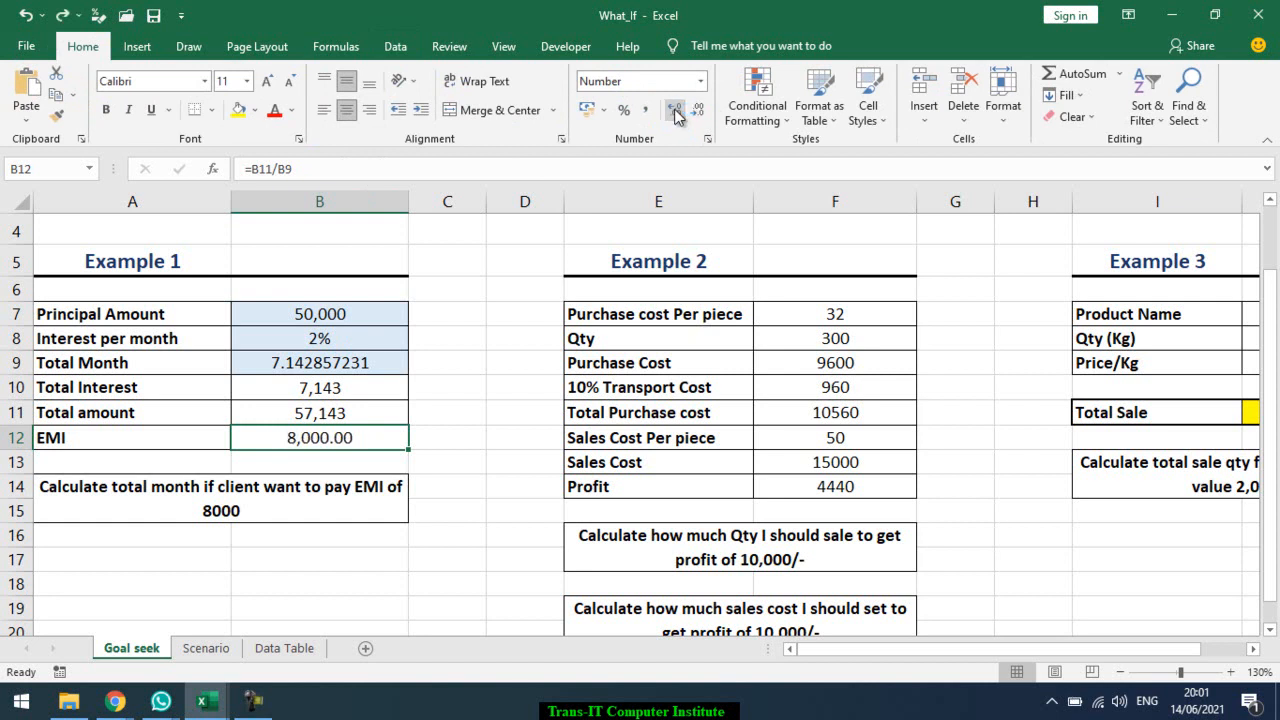
{"action": "key", "text": "ctrl+z"}
{"action": "key", "text": "ctrl+z"}
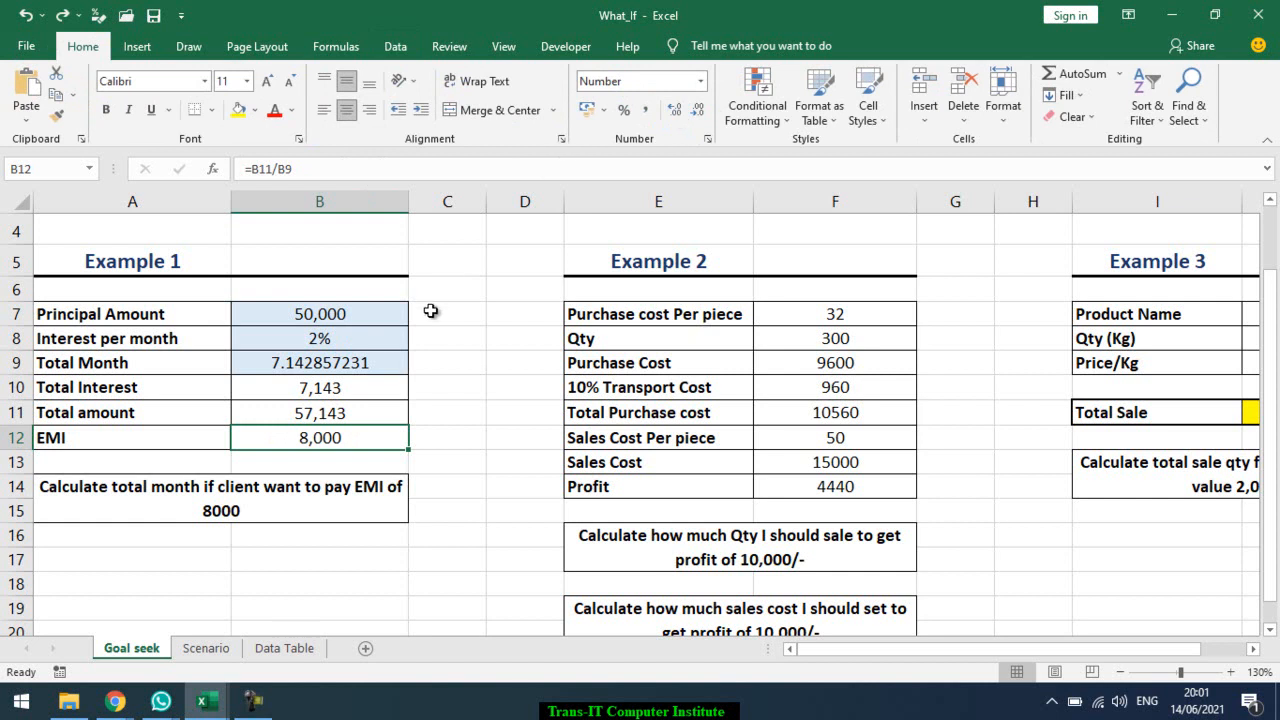
- Format Example 1's total month to display as a whole number with no decimal places
{"action": "left_click", "coordinate": [378, 365]}
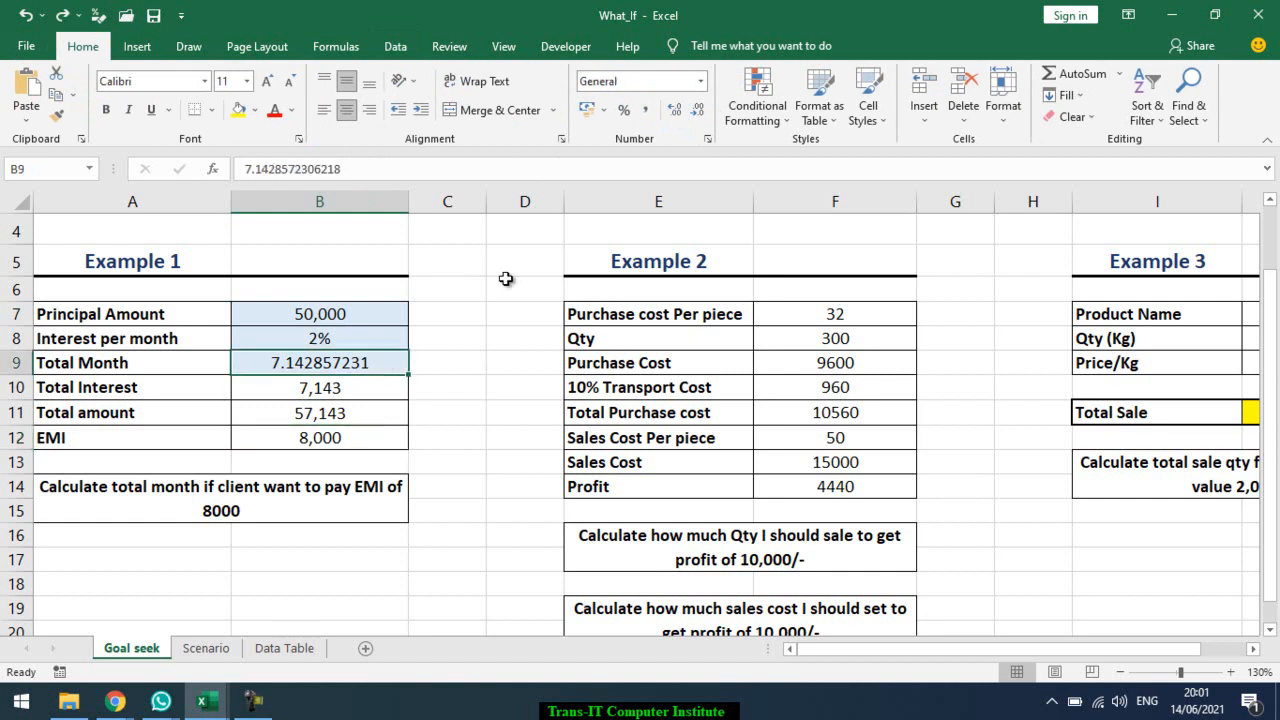
{"action": "left_click", "coordinate": [675, 117]}
{"action": "left_click", "coordinate": [675, 117]}
{"action": "left_click", "coordinate": [675, 117]}
{"action": "left_click", "coordinate": [675, 117]}
{"action": "left_click", "coordinate": [699, 117]}
{"action": "left_click", "coordinate": [699, 117]}
{"action": "double_click", "coordinate": [699, 117]}
{"action": "triple_click", "coordinate": [699, 117]}
{"action": "double_click", "coordinate": [699, 117]}
{"action": "triple_click", "coordinate": [699, 117]}
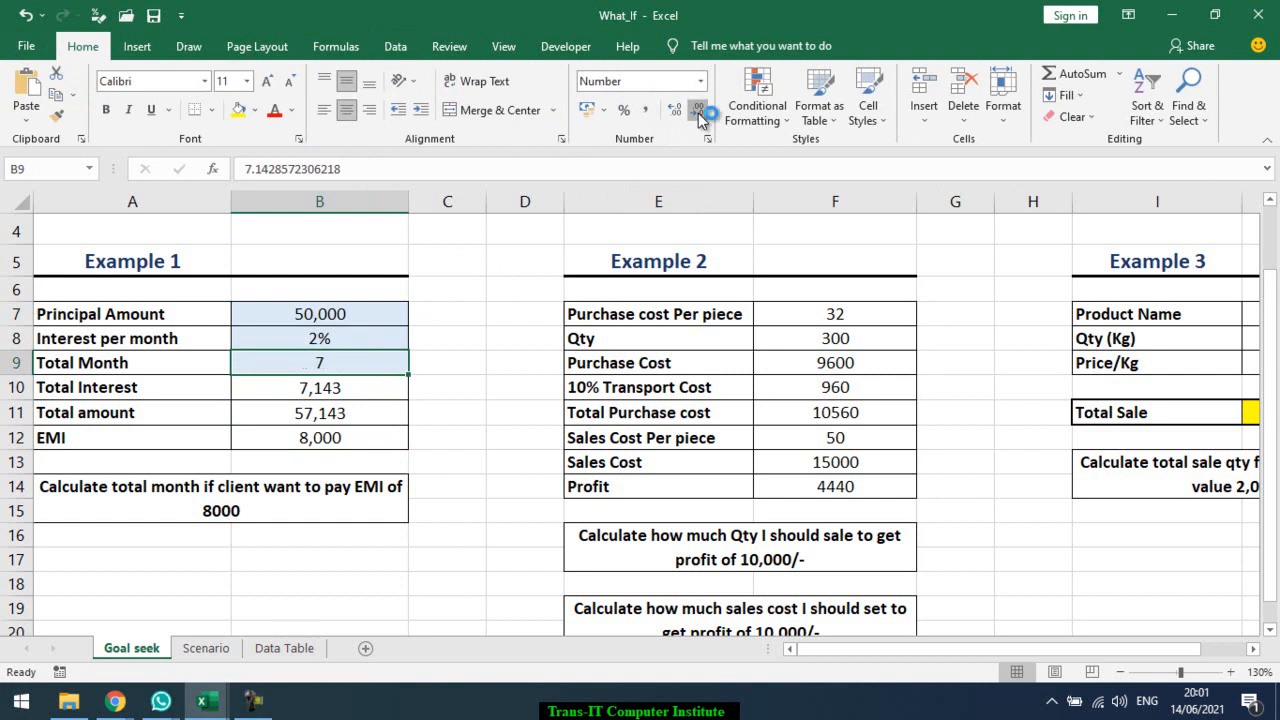
- Check the value stored in Example 1's total month cell and the formula in its EMI cell
{"action": "left_click", "coordinate": [511, 309]}
{"action": "double_click", "coordinate": [367, 358]}
{"action": "key", "text": "Escape"}
{"action": "left_click", "coordinate": [347, 438]}
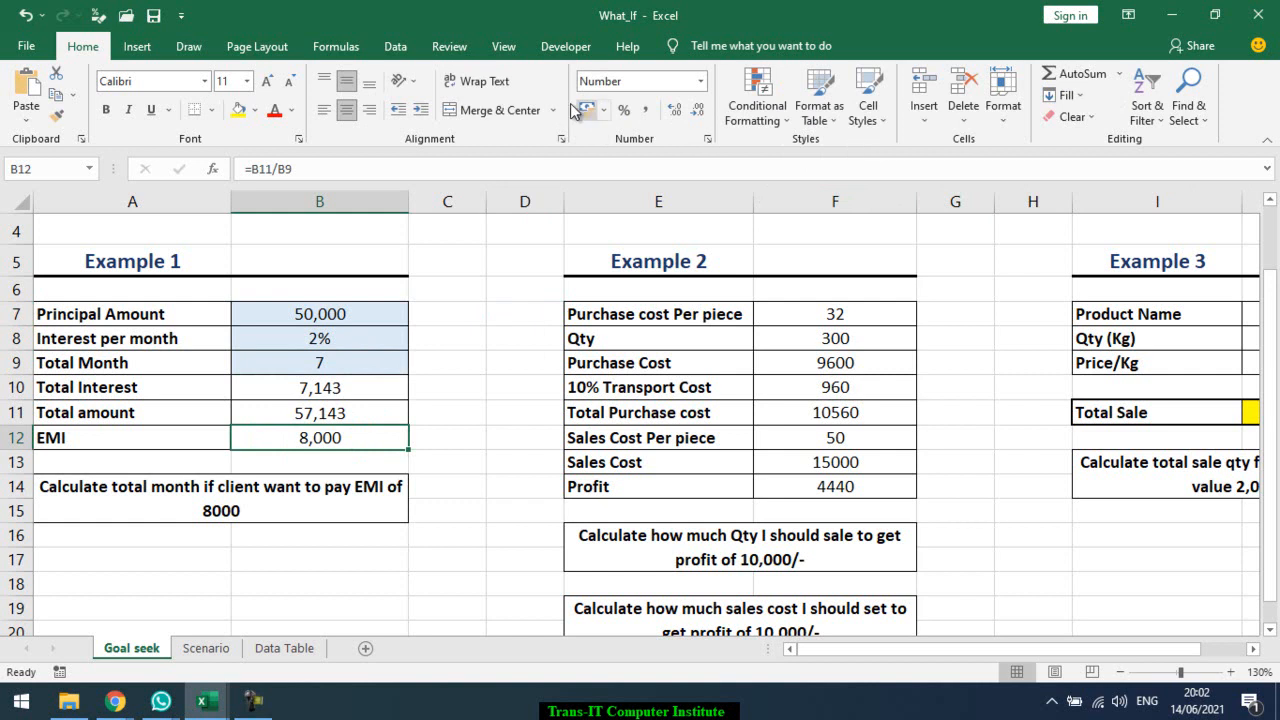
{"action": "left_click", "coordinate": [395, 47]}
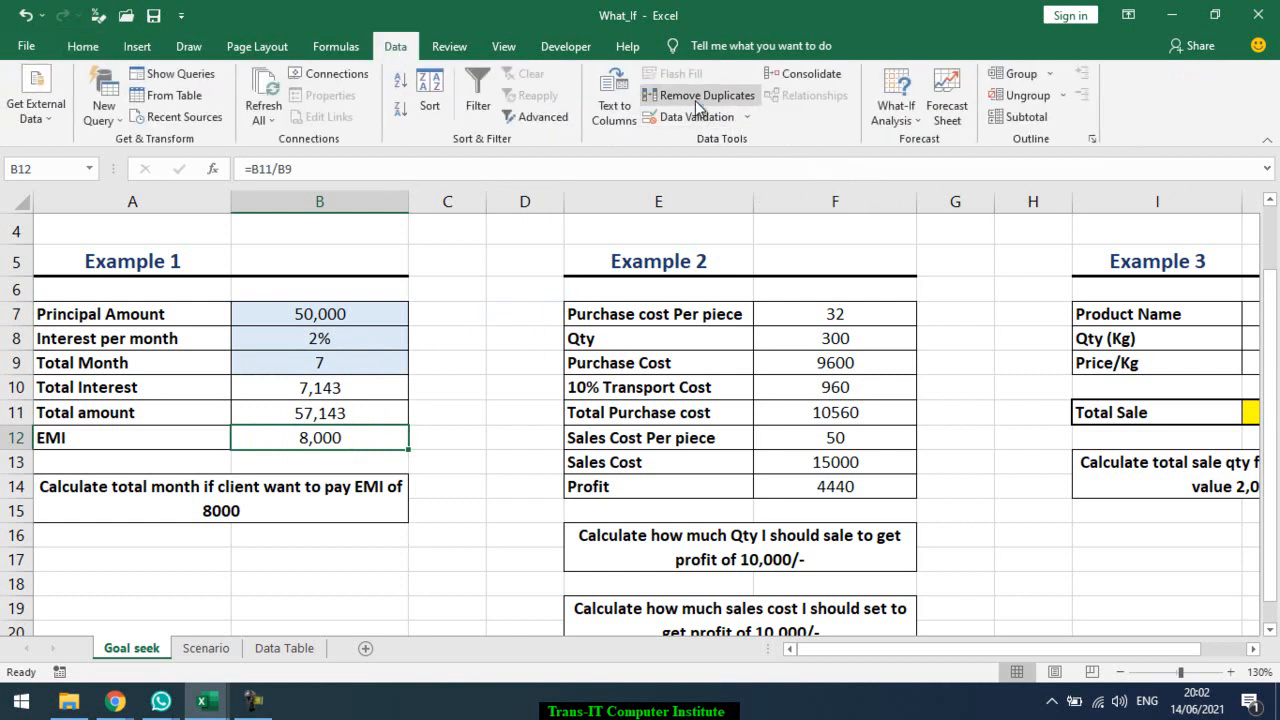
- Run Goal Seek on Example 1's EMI cell B12 with a target of 2000 by changing the total month in B9
{"action": "left_click", "coordinate": [920, 125]}
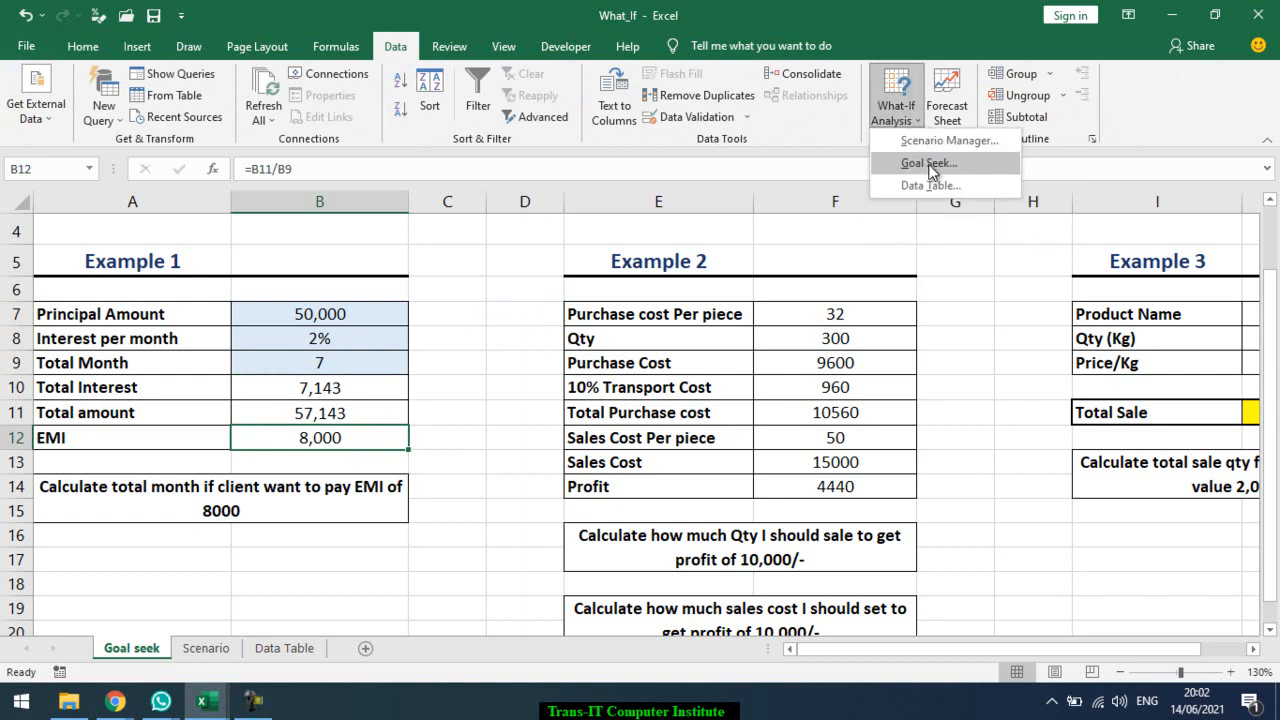
{"action": "left_click", "coordinate": [929, 164]}
{"action": "left_click", "coordinate": [567, 369]}
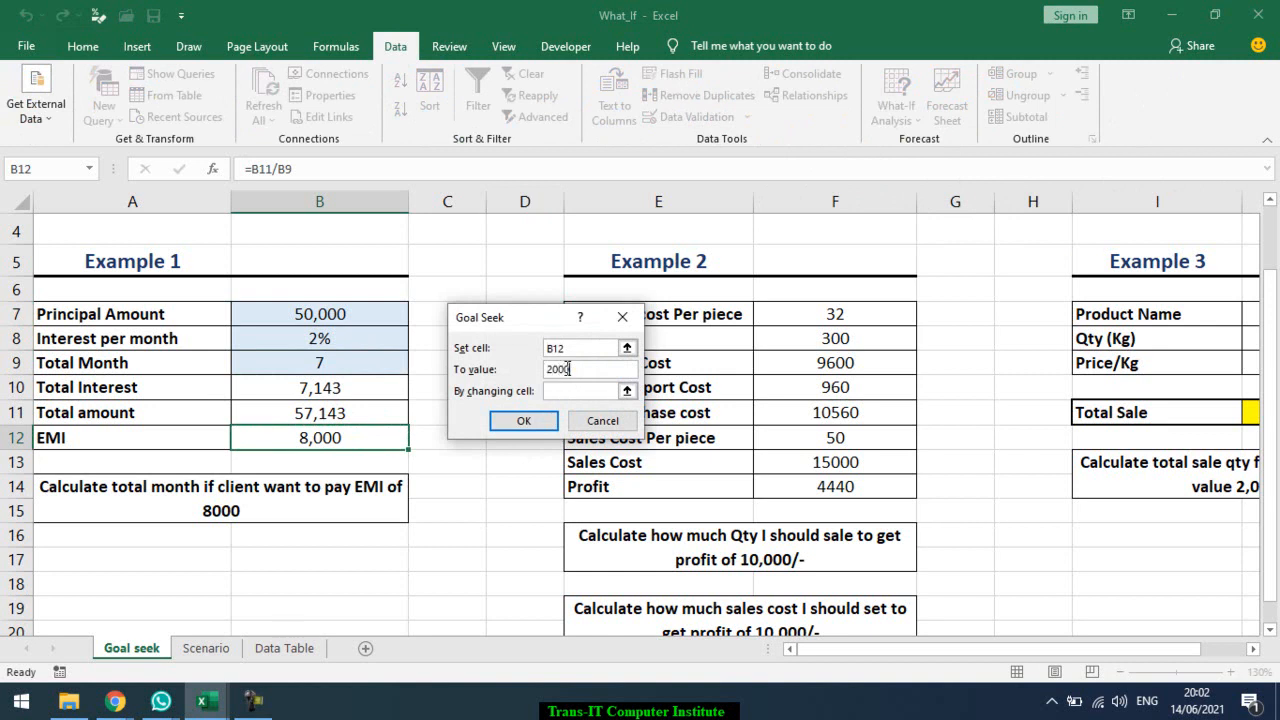
{"action": "left_click", "coordinate": [565, 393]}
{"action": "left_click", "coordinate": [366, 369]}
{"action": "left_click", "coordinate": [521, 421]}
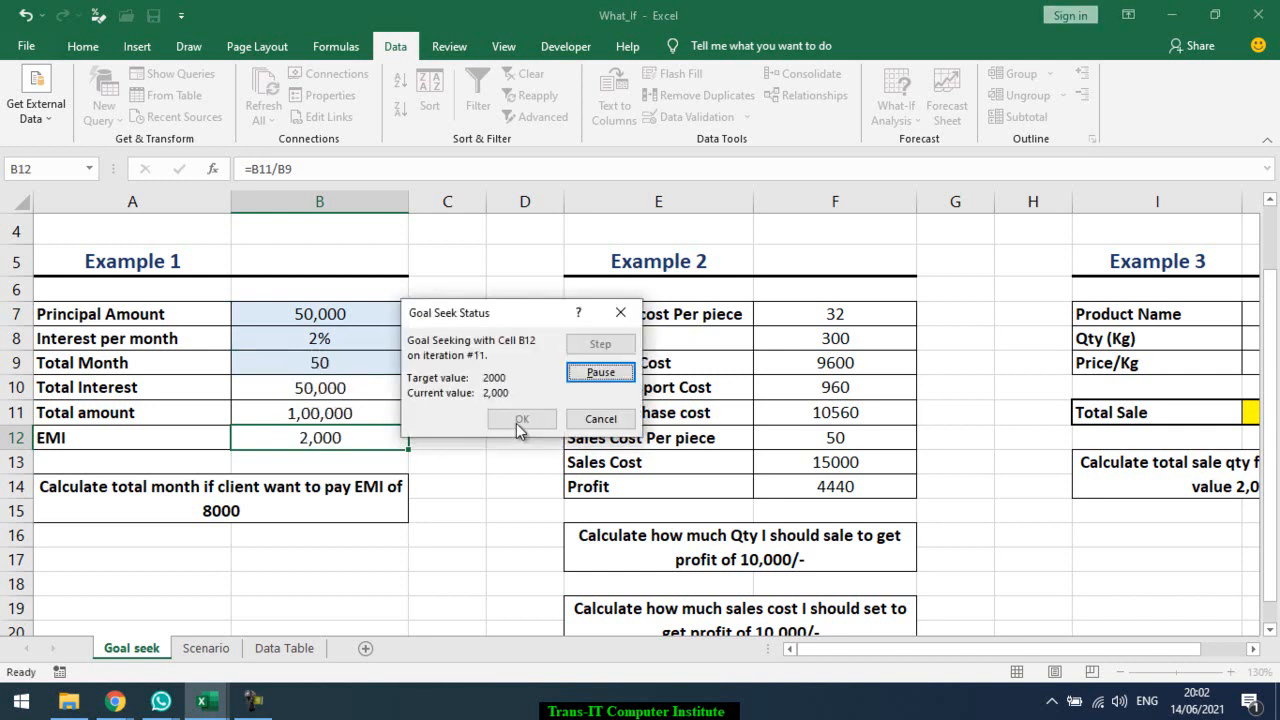
{"action": "left_click", "coordinate": [520, 420]}
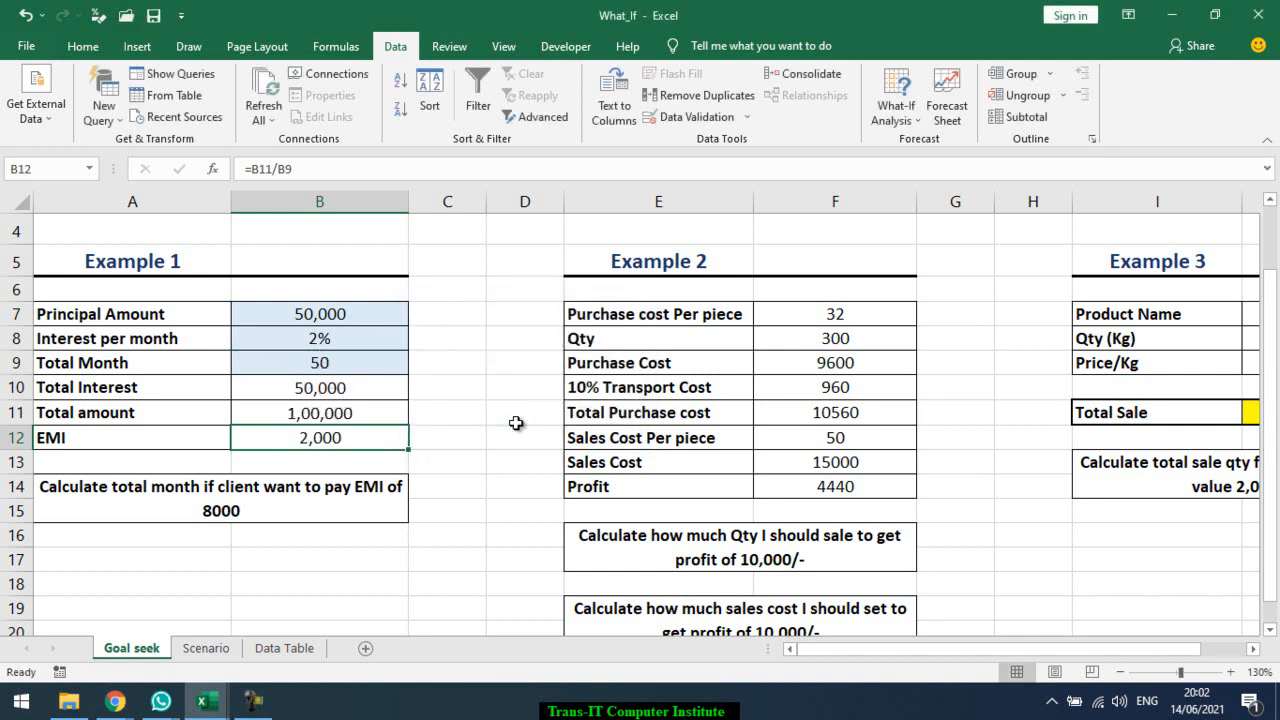
- Review Example 1's principal and total month values and the formulas for total interest, total amount and EMI
{"action": "left_click", "coordinate": [378, 313]}
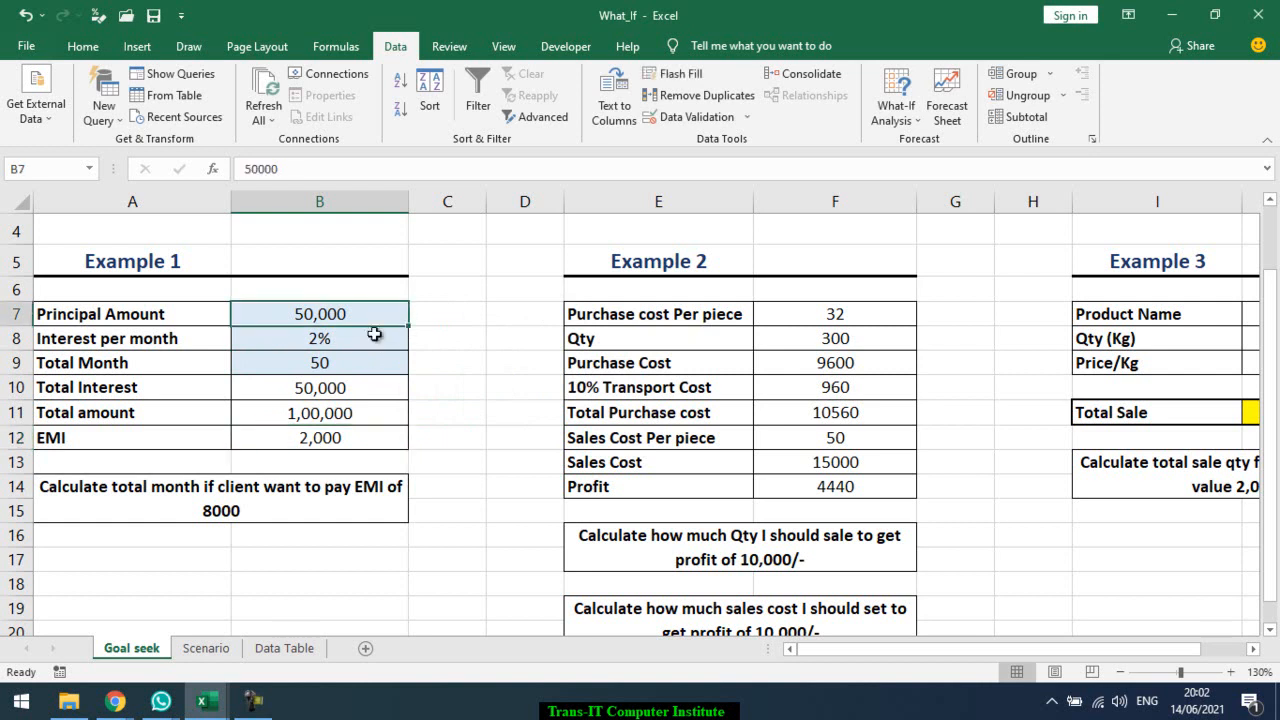
{"action": "left_click", "coordinate": [367, 358]}
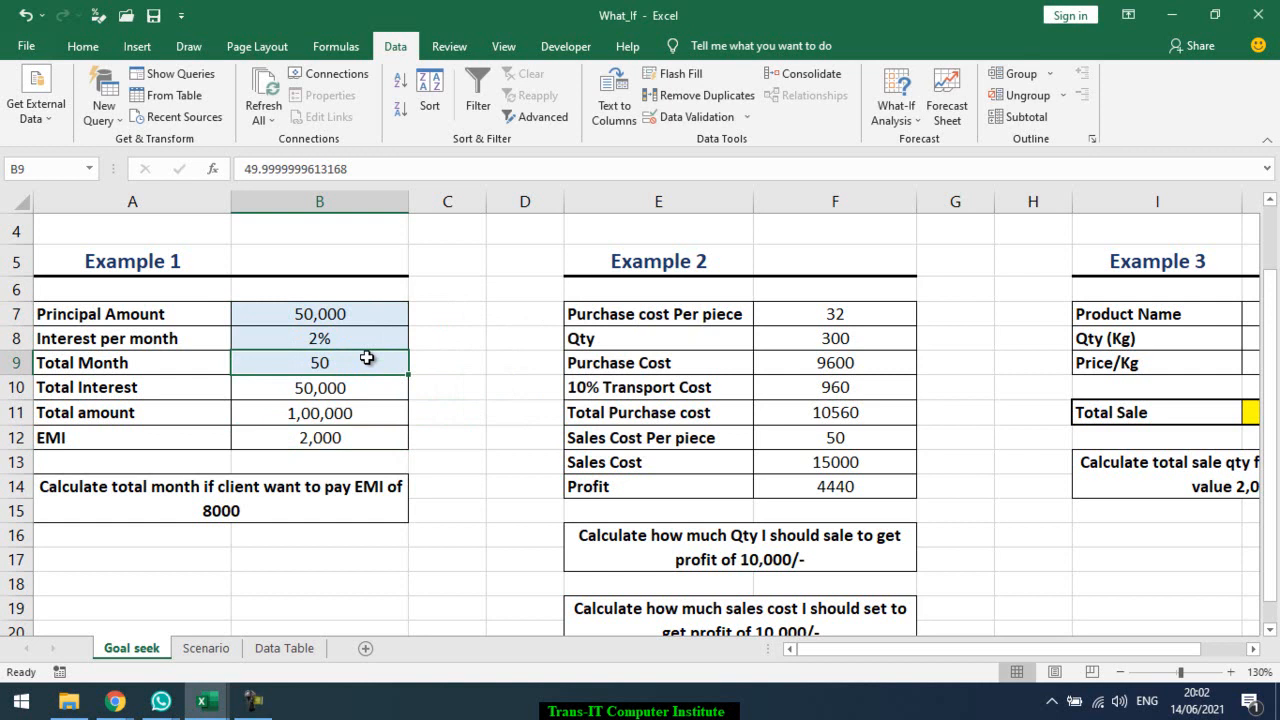
{"action": "left_click", "coordinate": [357, 383]}
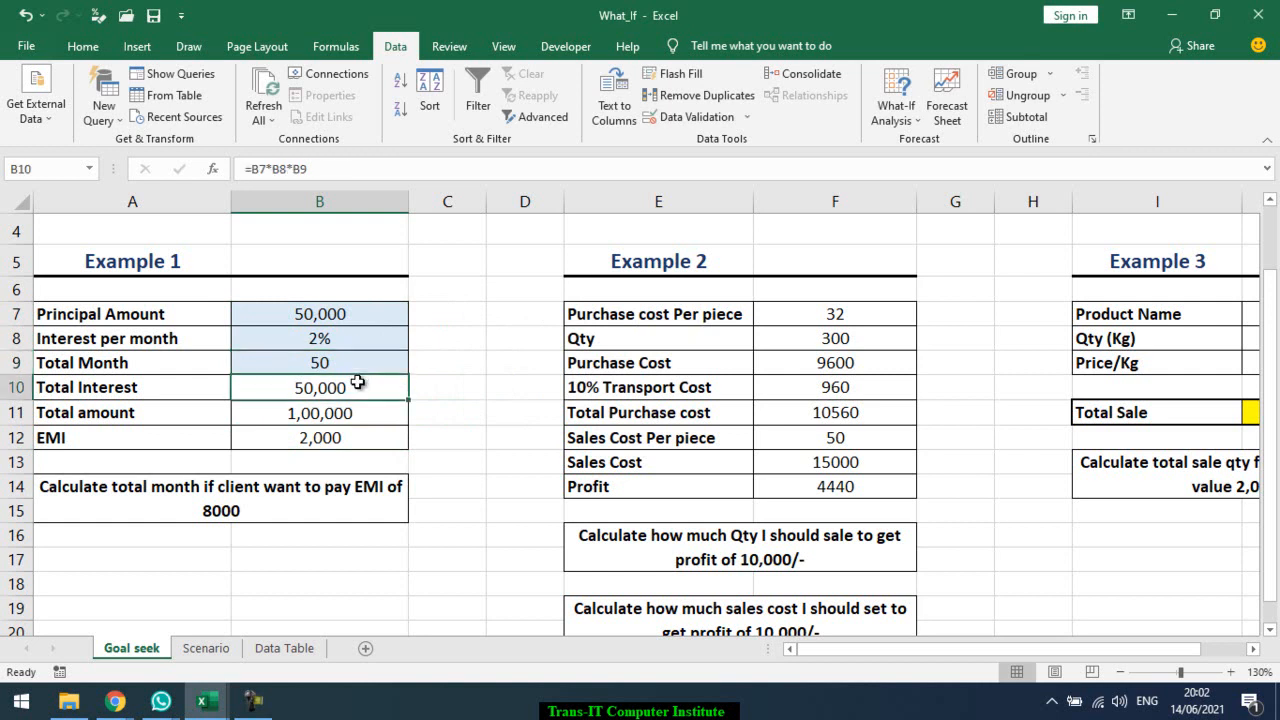
{"action": "left_click", "coordinate": [346, 412]}
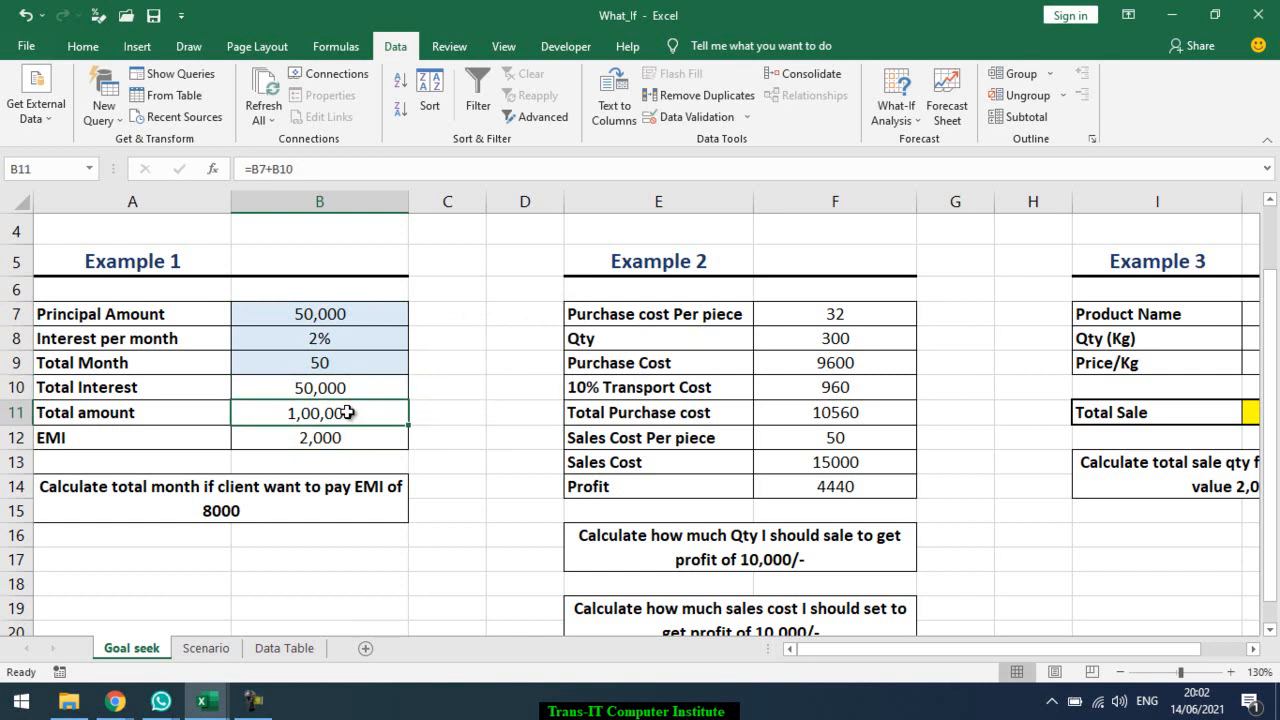
{"action": "left_click", "coordinate": [345, 438]}
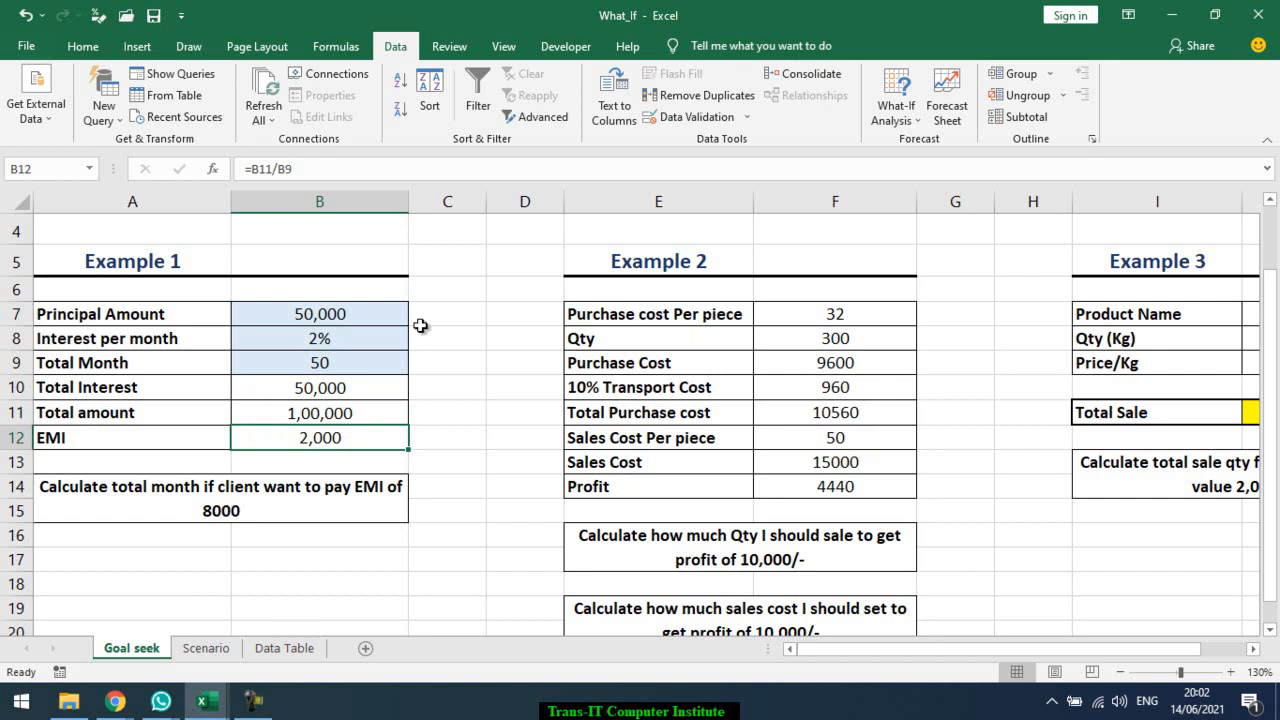
- Copy the number format of Example 1's EMI cell onto Example 2's values in F7:F14 with Format Painter
{"action": "left_click", "coordinate": [82, 46]}
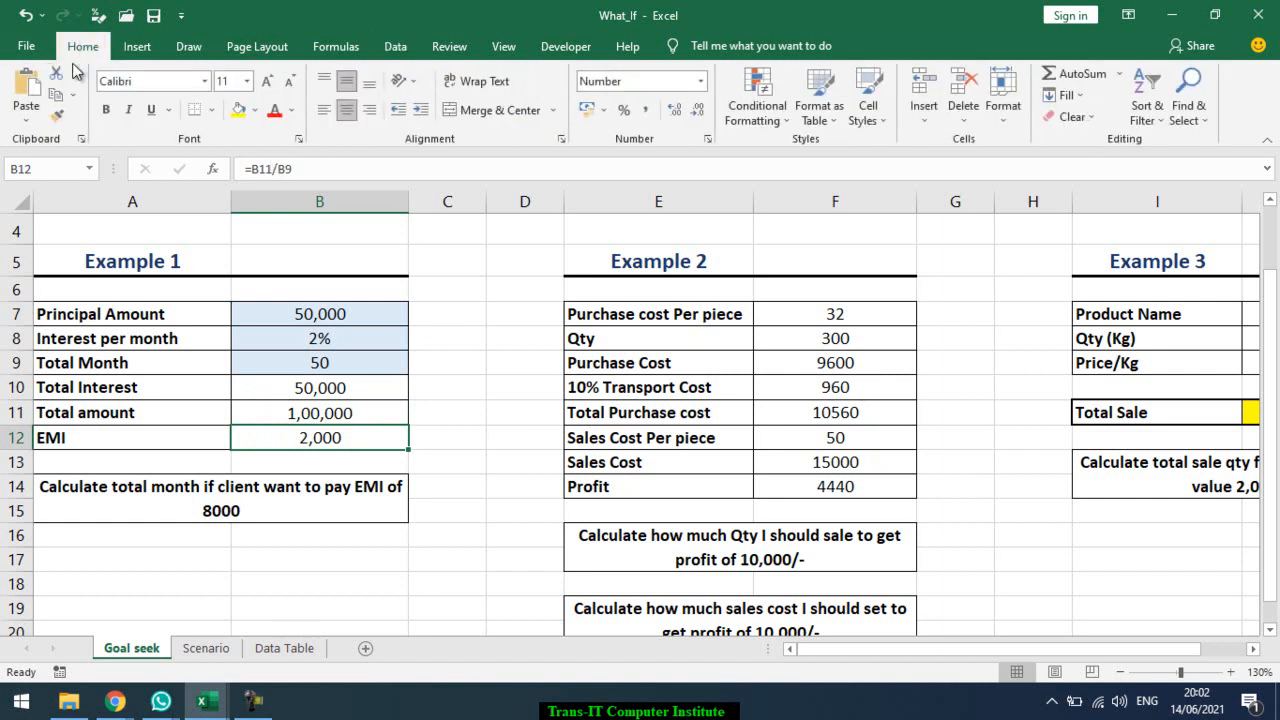
{"action": "left_click", "coordinate": [56, 116]}
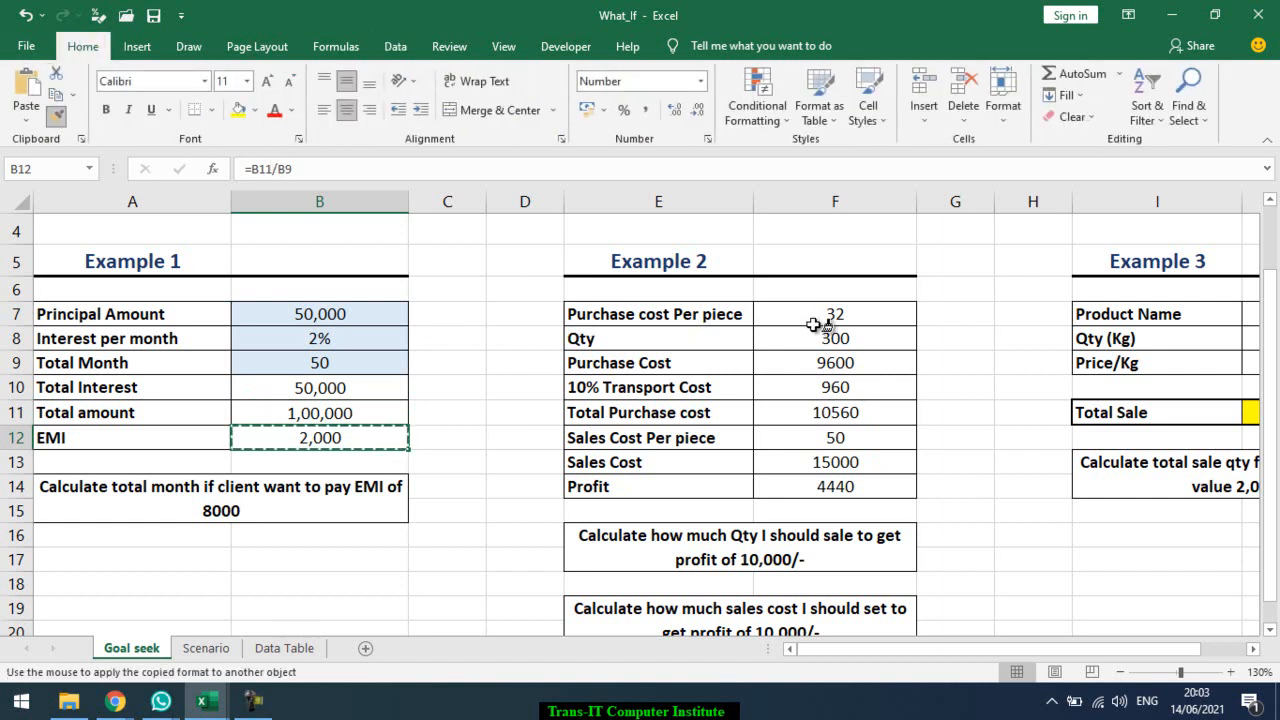
{"action": "mouse_move", "coordinate": [829, 315]}
{"action": "left_mouse_down"}
{"action": "mouse_move", "coordinate": [835, 488]}
{"action": "mouse_move", "coordinate": [846, 486]}
{"action": "mouse_move", "coordinate": [835, 487]}
{"action": "left_mouse_up"}
{"action": "left_click", "coordinate": [877, 462]}
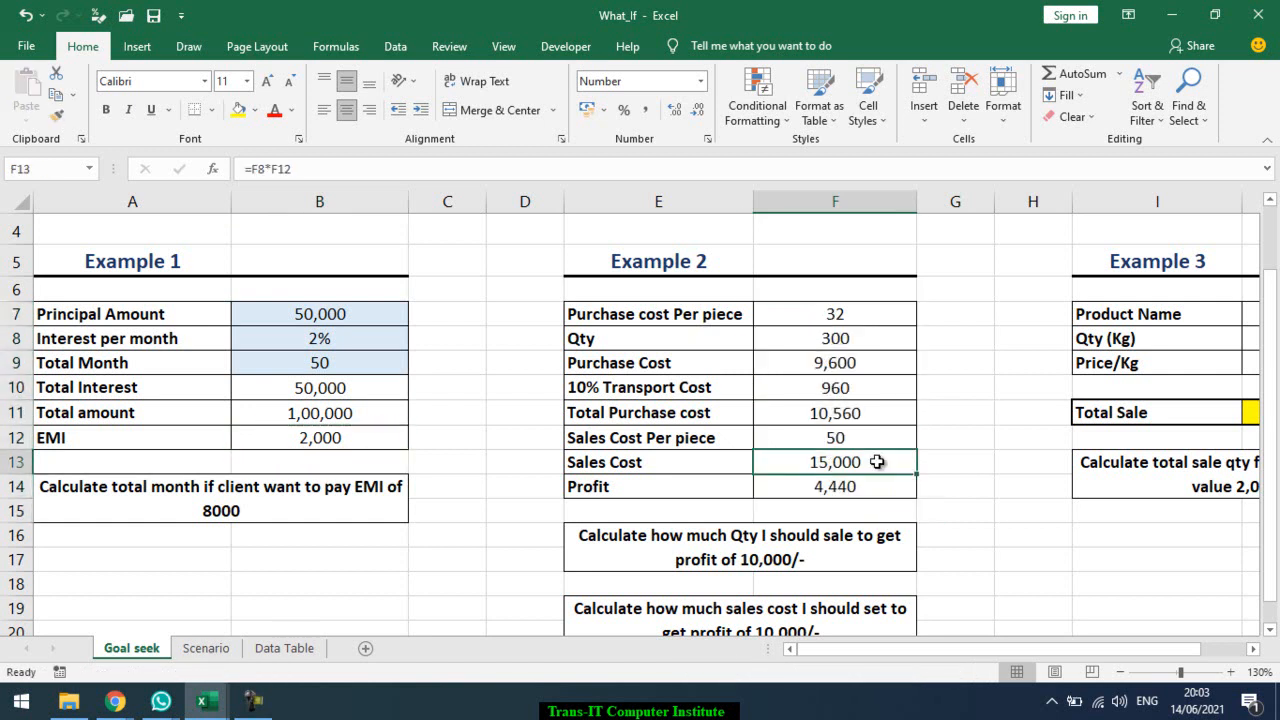
{"action": "left_click", "coordinate": [375, 449]}
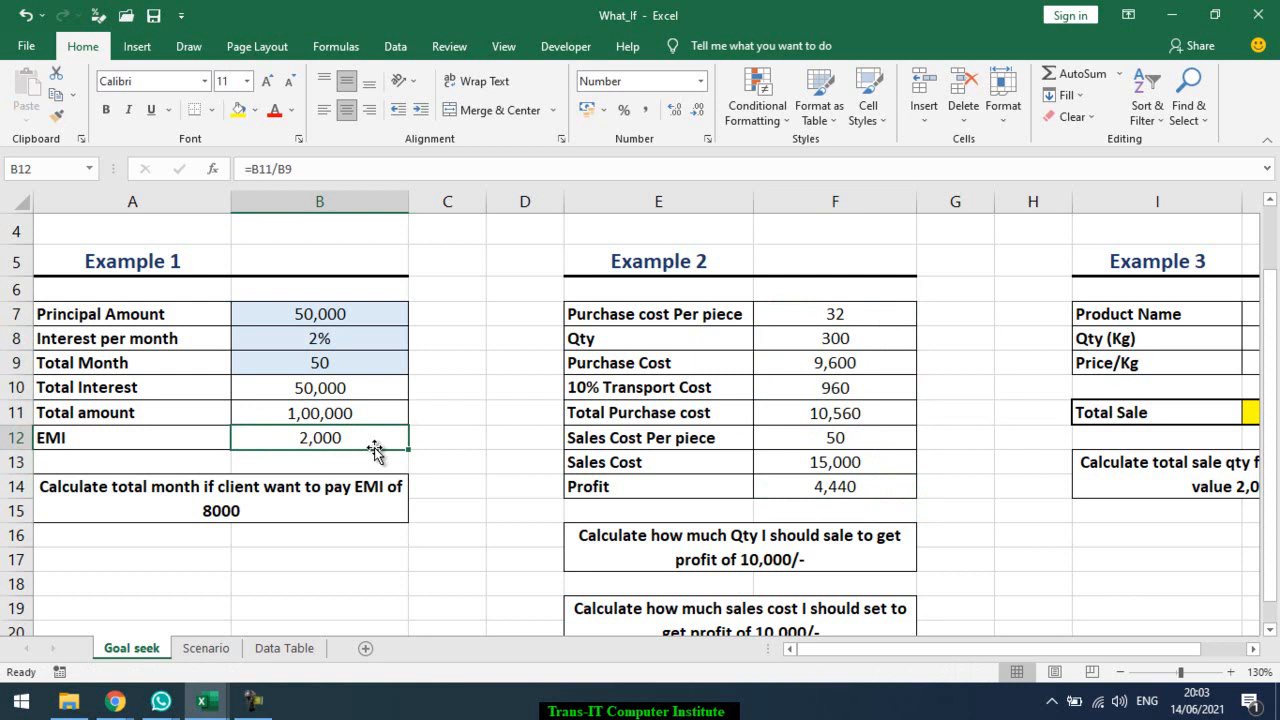
- Look across row 7 at the Example 2 and Example 3 tables, and return to Example 2's purchase cost per piece
{"action": "left_click", "coordinate": [840, 313]}
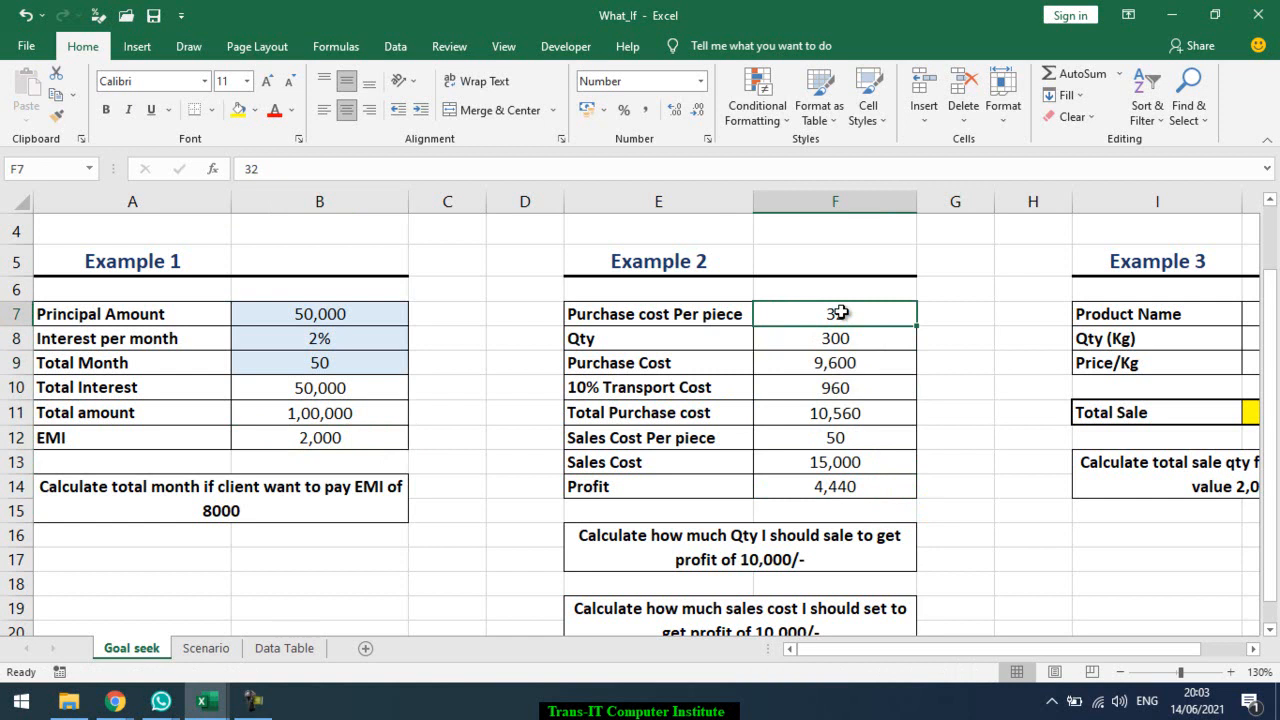
{"action": "key", "text": "Right"}
{"action": "key", "text": "Right"}
{"action": "key", "text": "Right"}
{"action": "key", "text": "Right"}
{"action": "key", "text": "Right"}
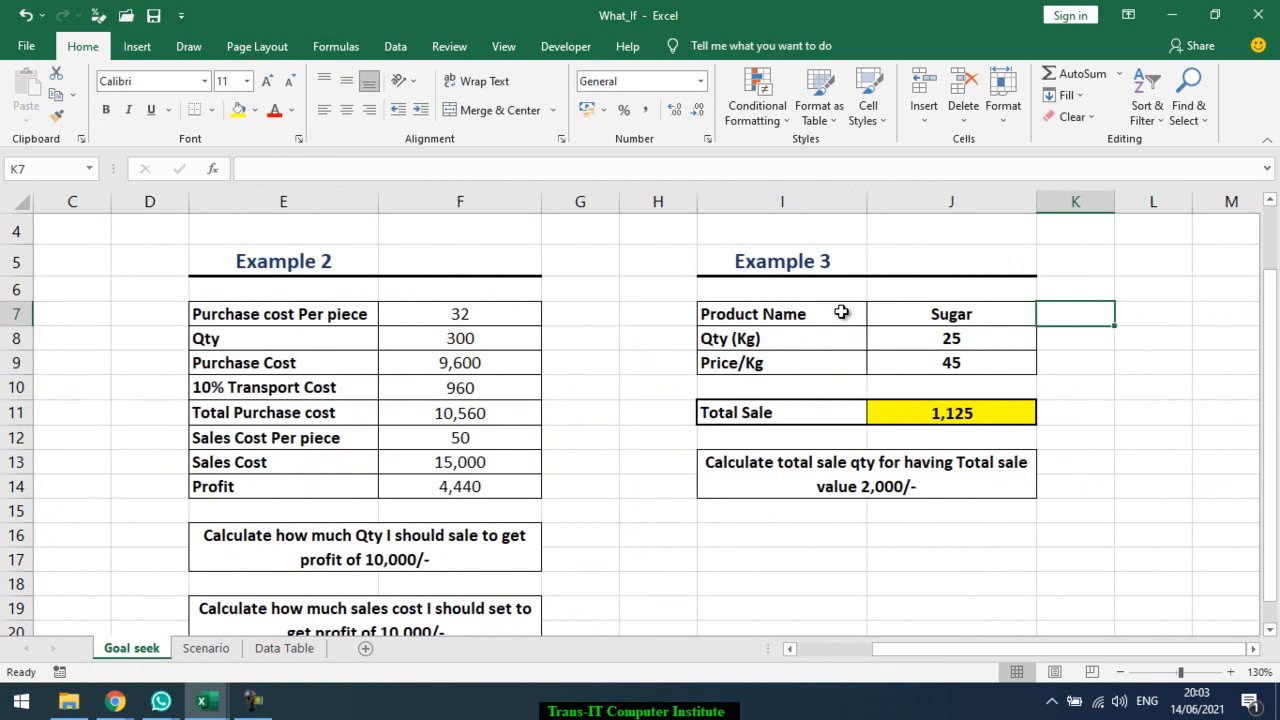
{"action": "key", "text": "Left"}
{"action": "key", "text": "Left"}
{"action": "key", "text": "Left"}
{"action": "key", "text": "Left"}
{"action": "key", "text": "Left"}
{"action": "key", "text": "Left"}
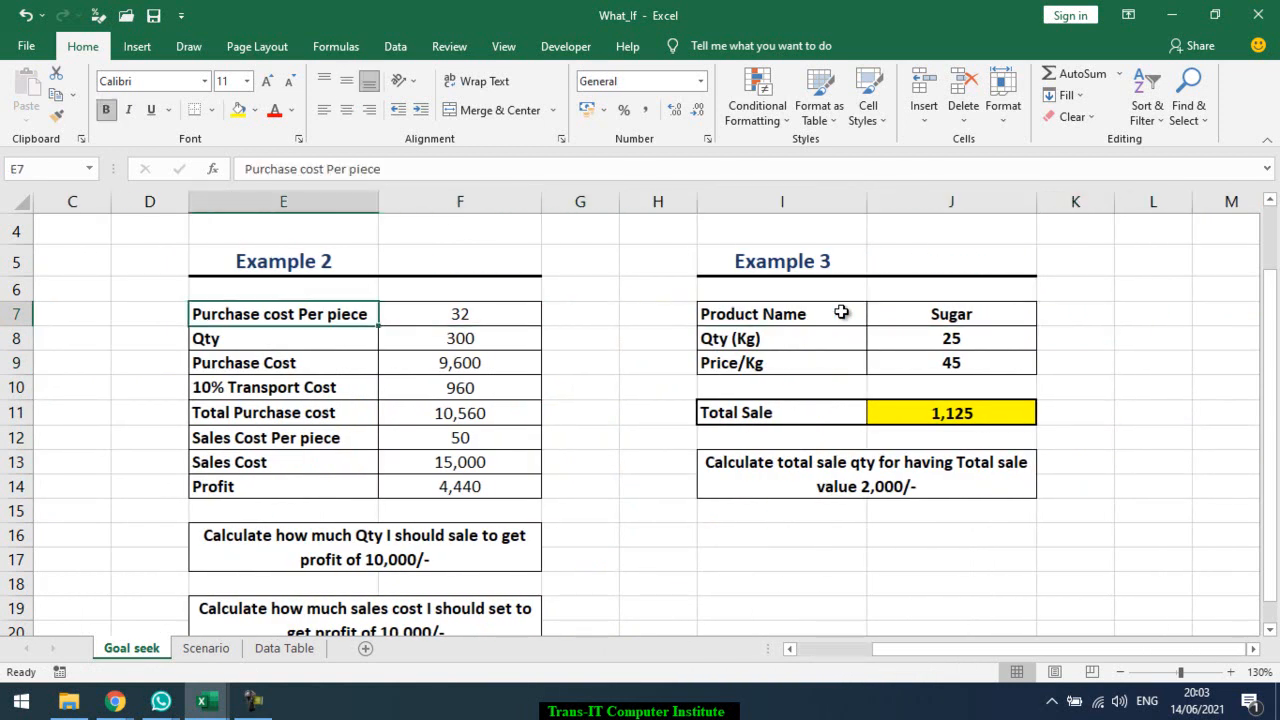
- Examine Example 2's values and formulas from purchase cost per piece through total purchase cost
{"action": "key", "text": "Right"}
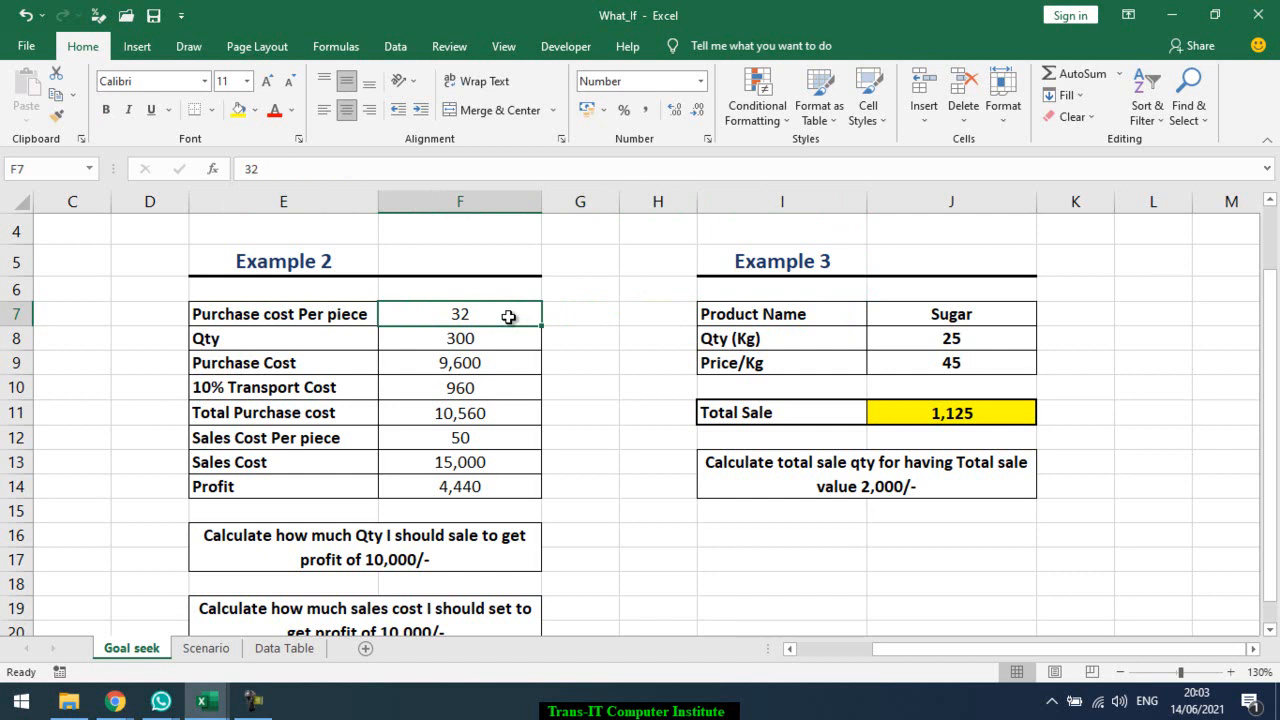
{"action": "key", "text": "Down"}
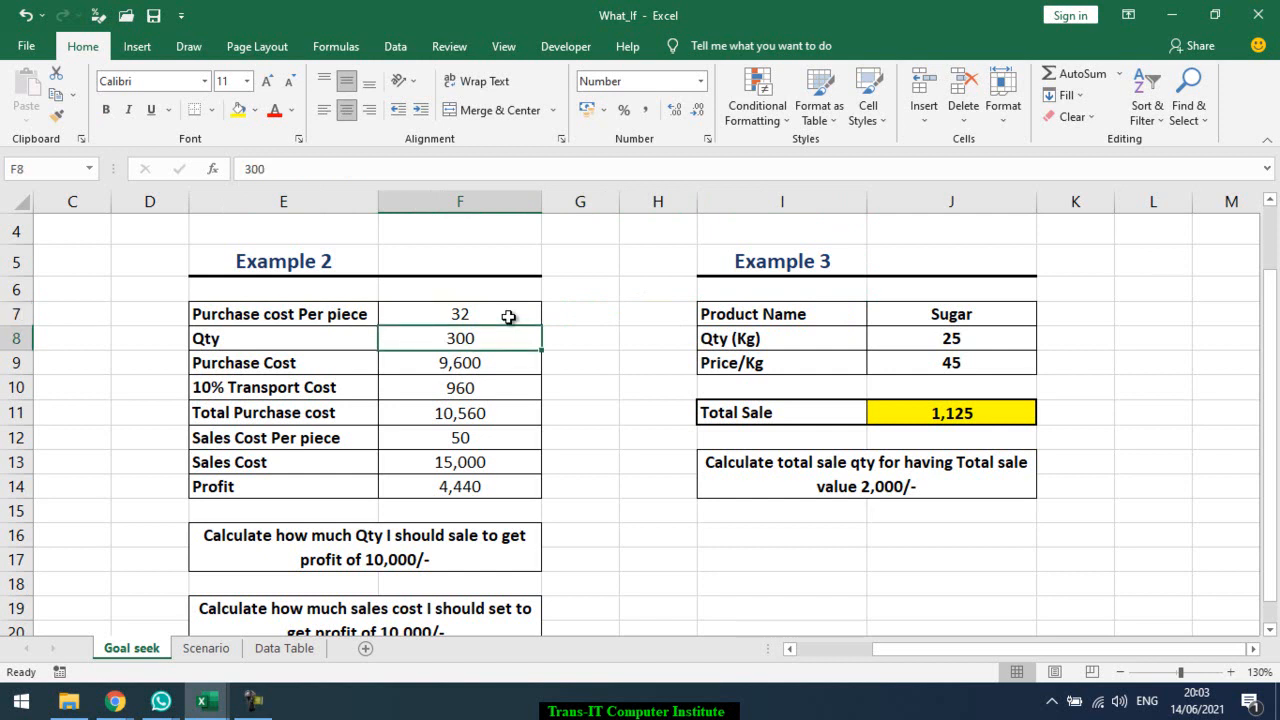
{"action": "key", "text": "Down"}
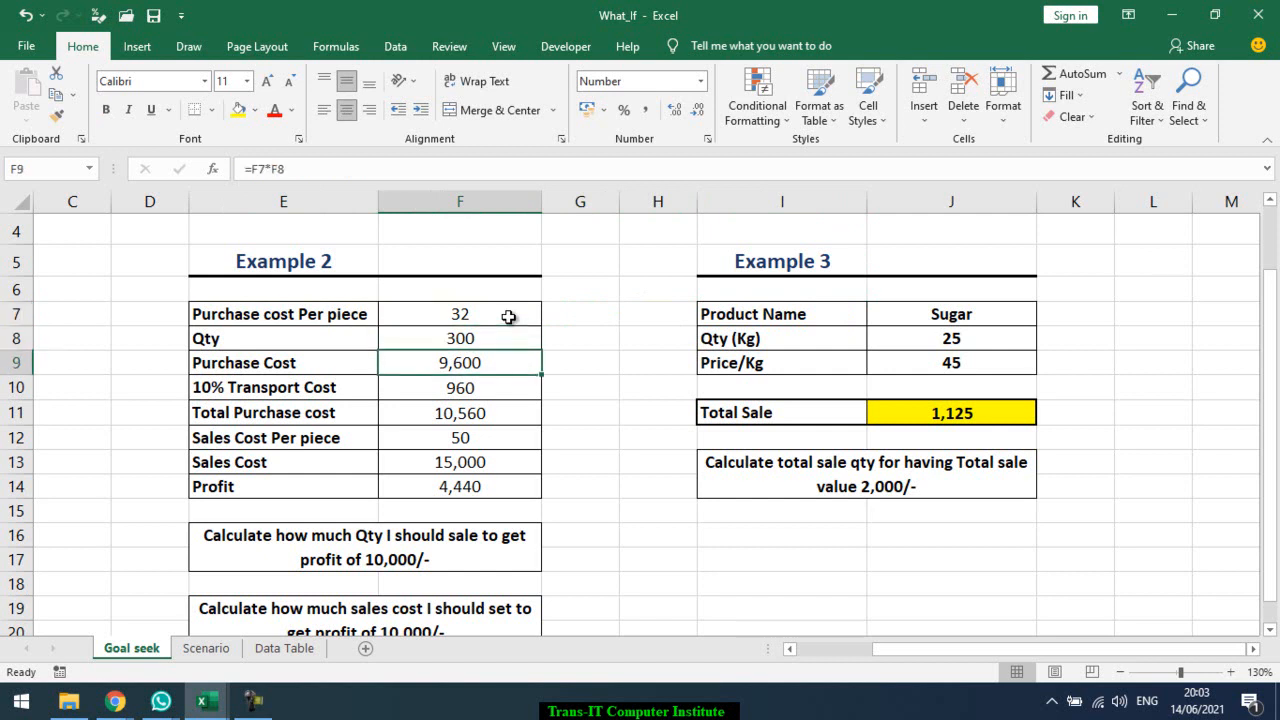
{"action": "key", "text": "Down"}
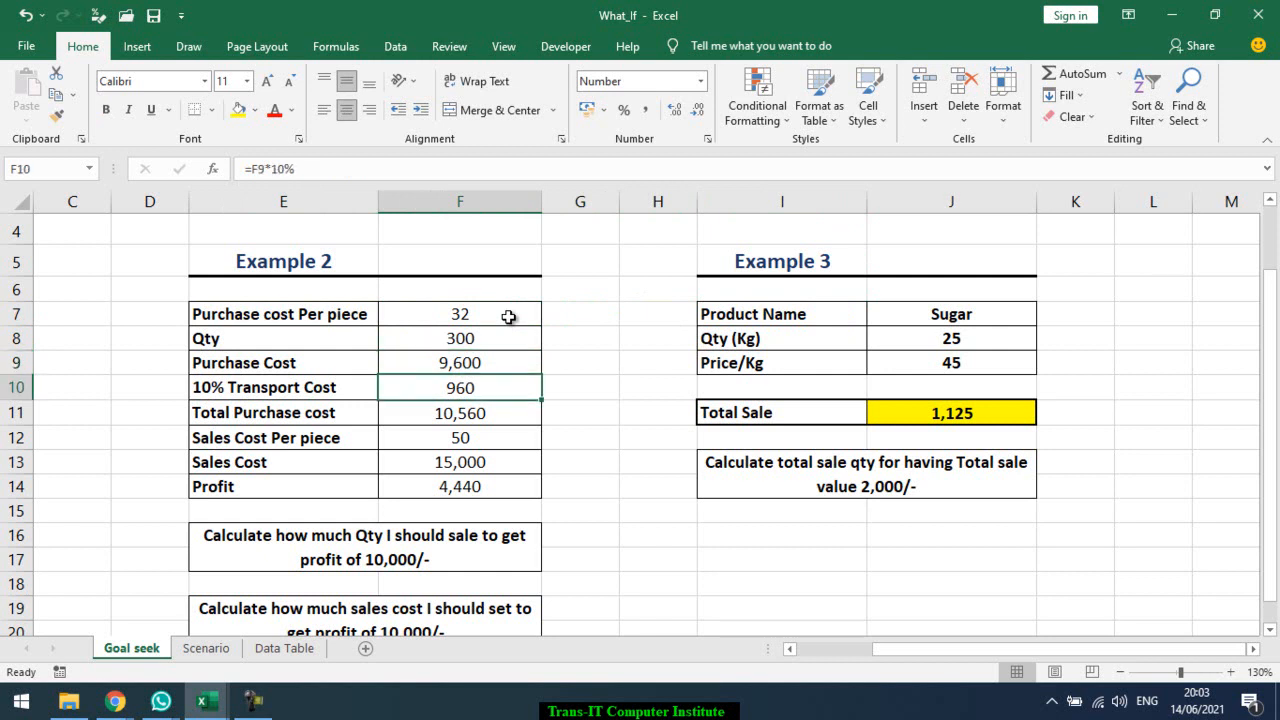
{"action": "key", "text": "Left"}
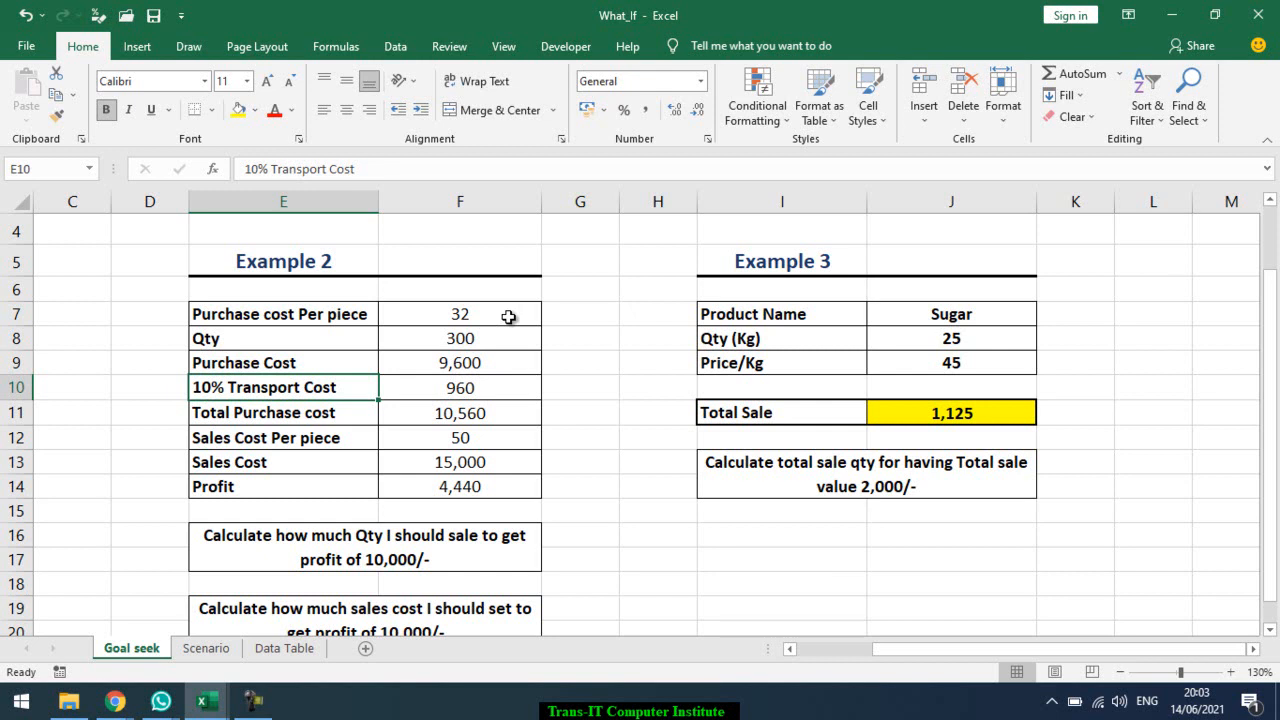
{"action": "key", "text": "Down"}
{"action": "key", "text": "Right"}
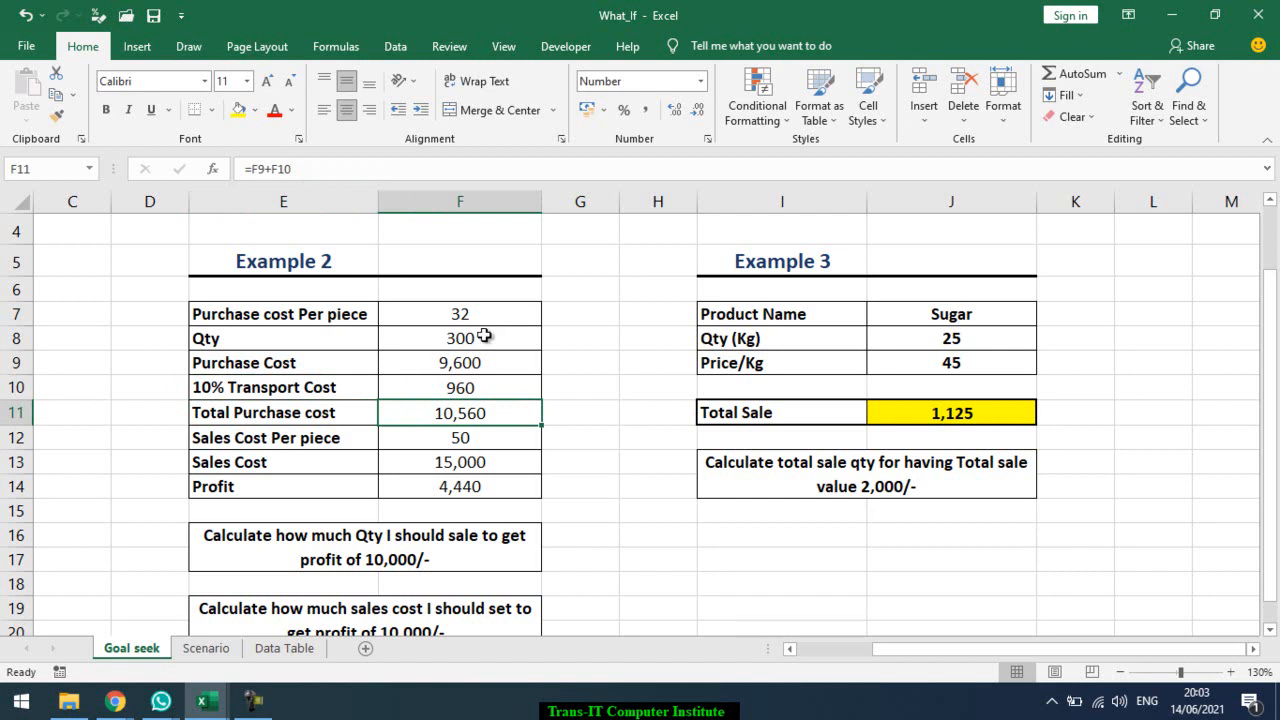
- Examine how Example 2's sales cost and profit formulas depend on the cost per piece, sales cost per piece and Qty
{"action": "left_click", "coordinate": [486, 321]}
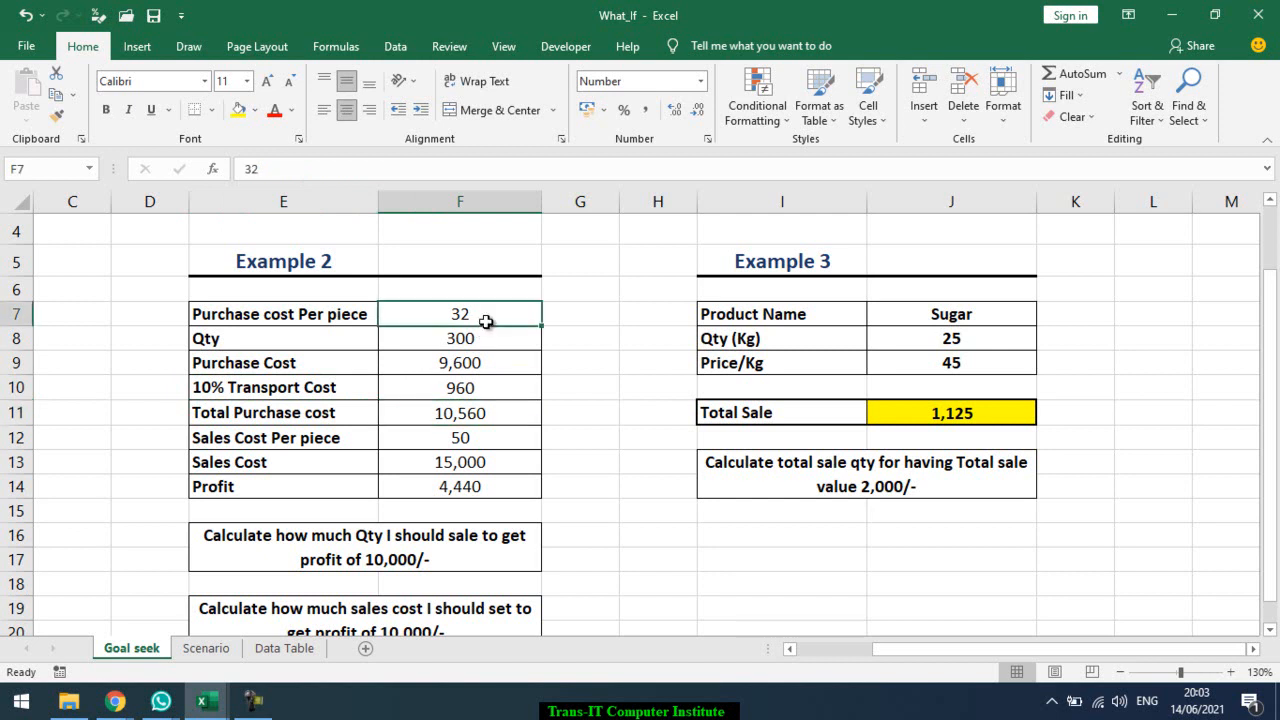
{"action": "left_click", "coordinate": [452, 440]}
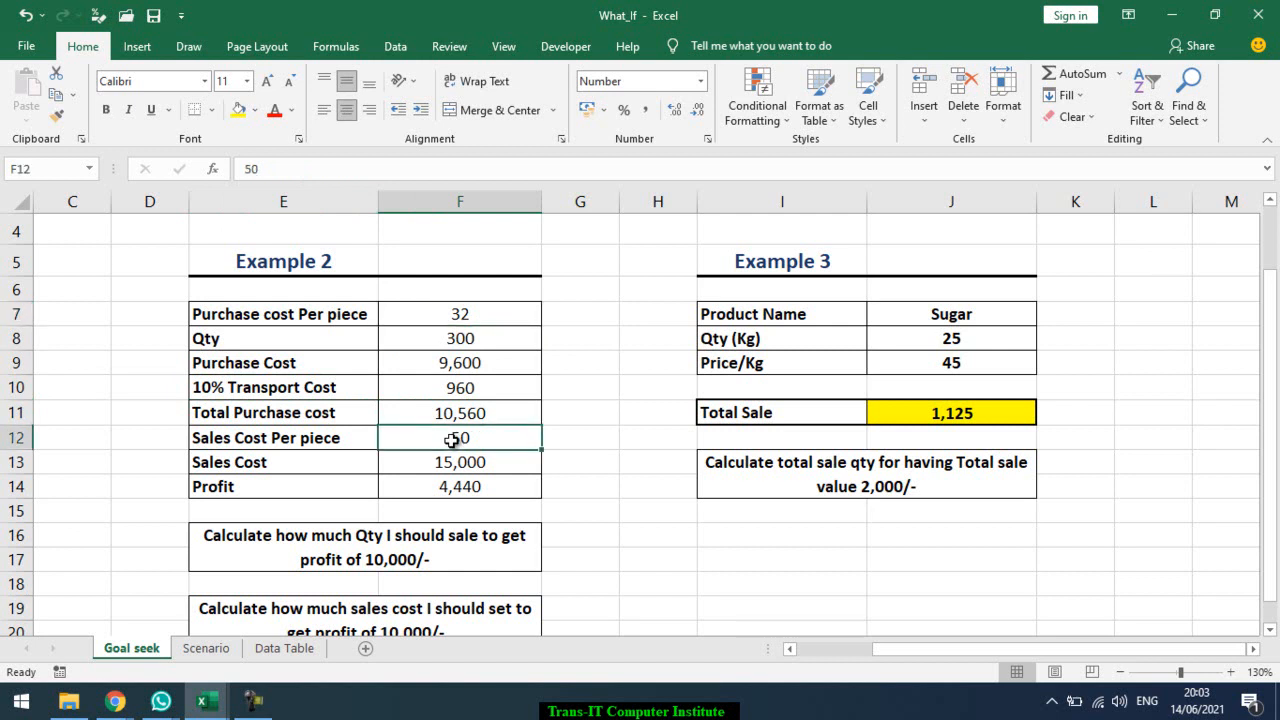
{"action": "left_click", "coordinate": [446, 466]}
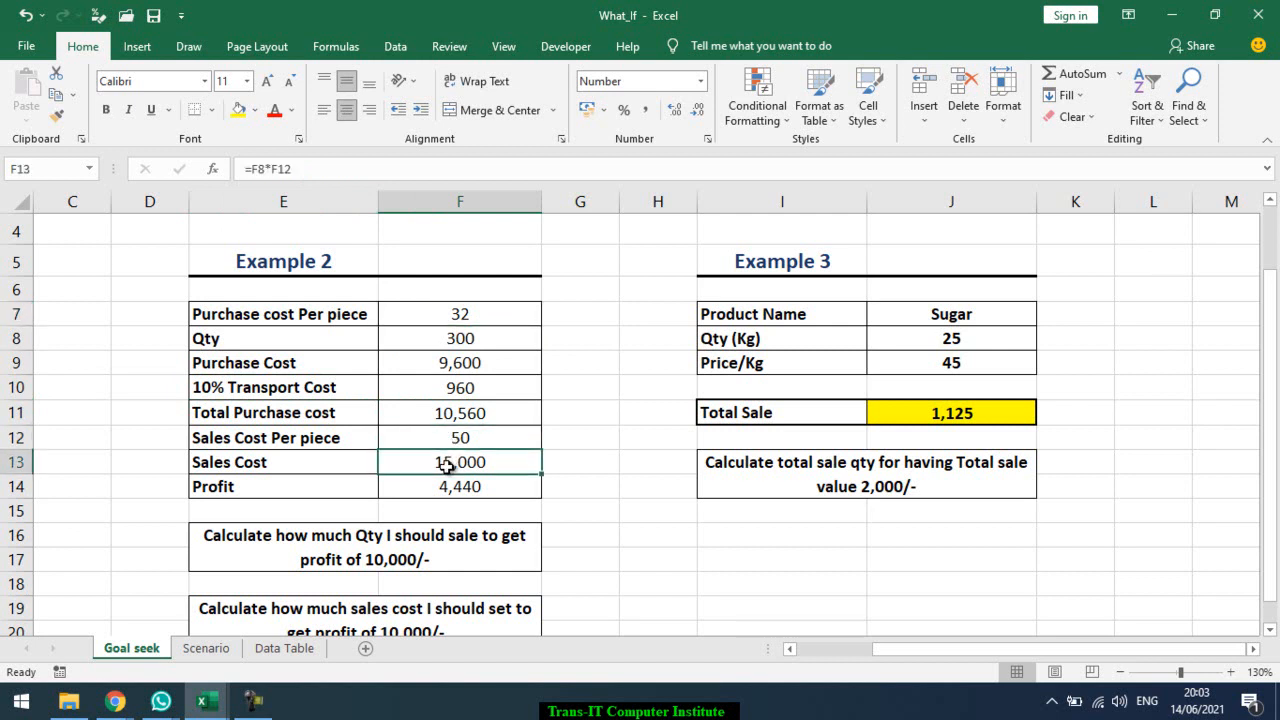
{"action": "left_click", "coordinate": [449, 486]}
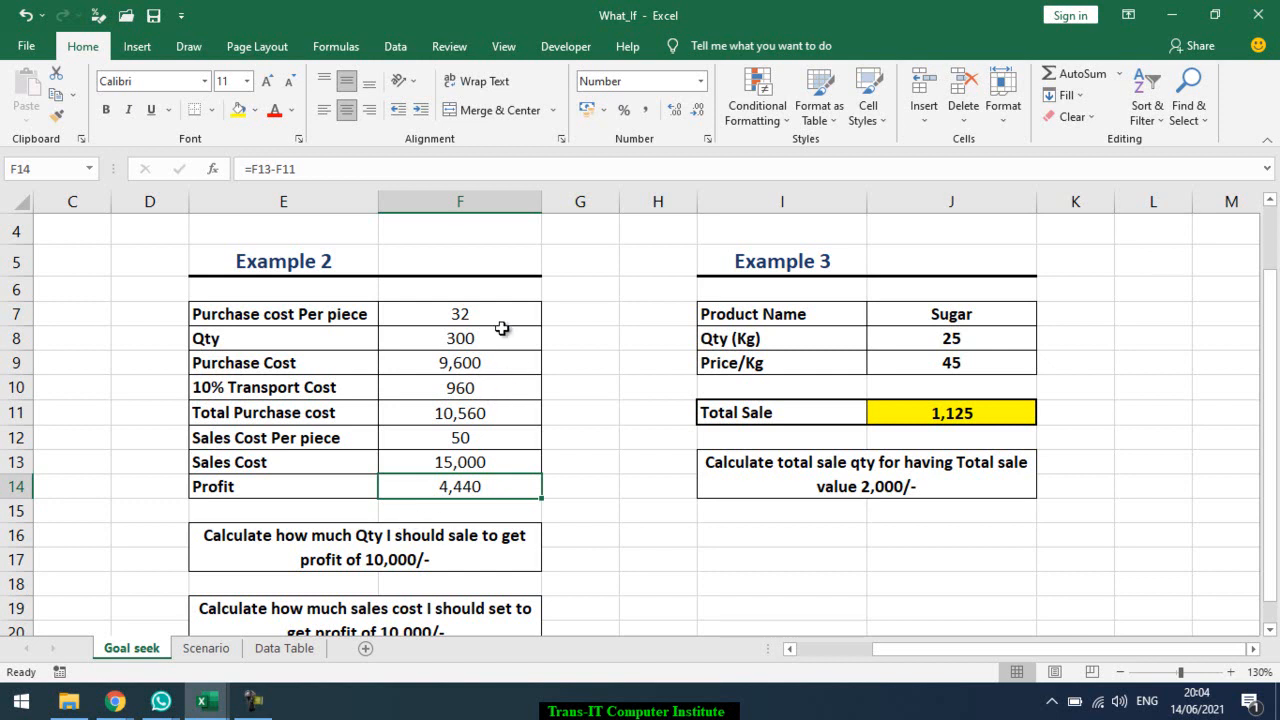
{"action": "left_click", "coordinate": [465, 435]}
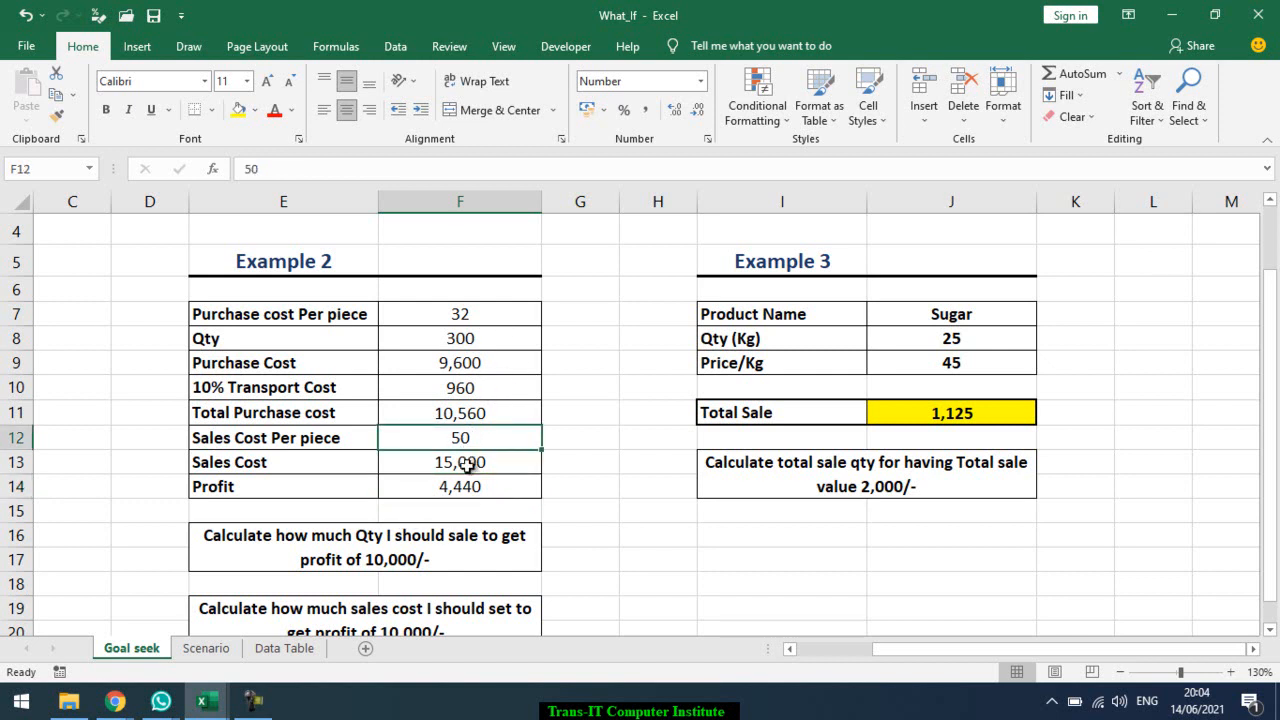
{"action": "left_click", "coordinate": [468, 487]}
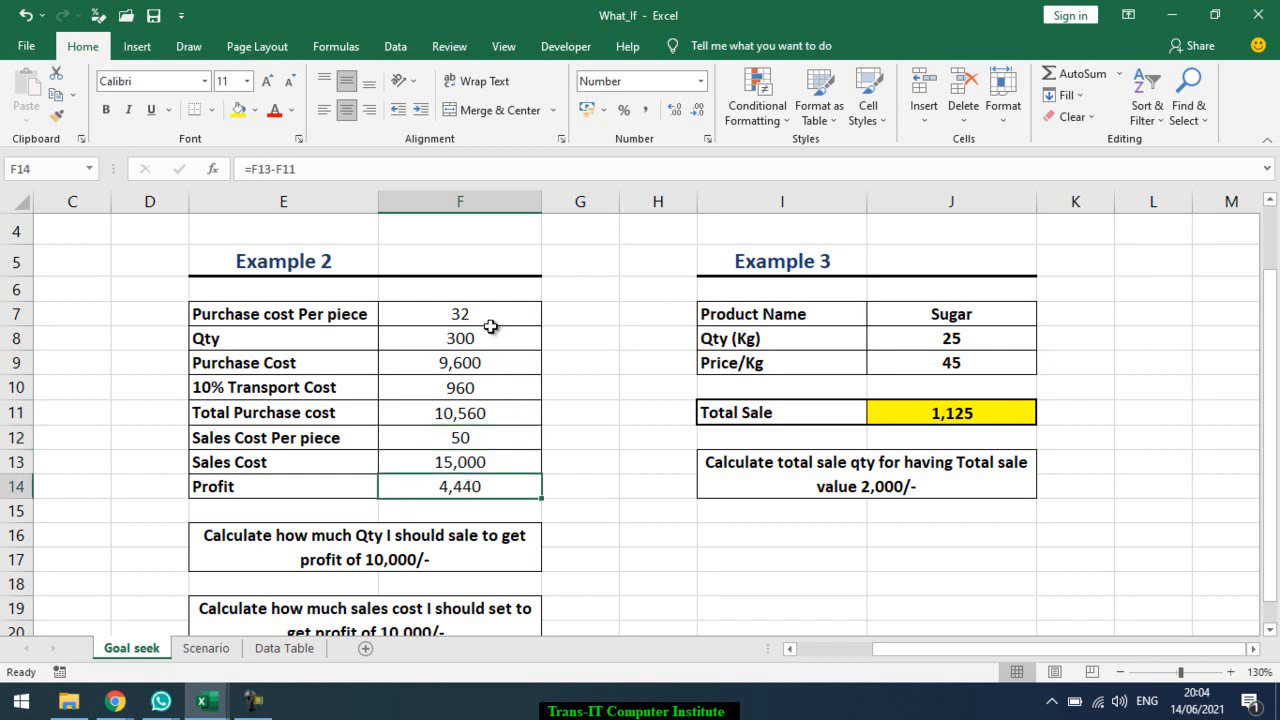
{"action": "left_click", "coordinate": [471, 441]}
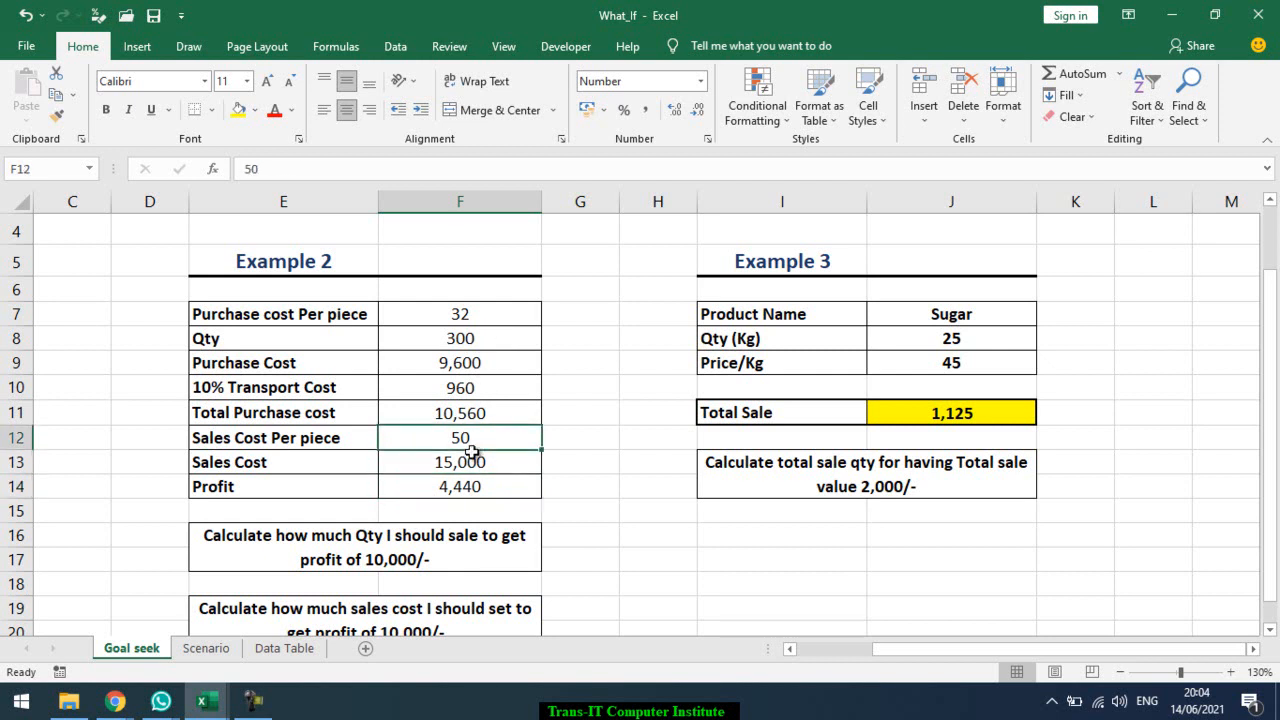
{"action": "left_click", "coordinate": [474, 461]}
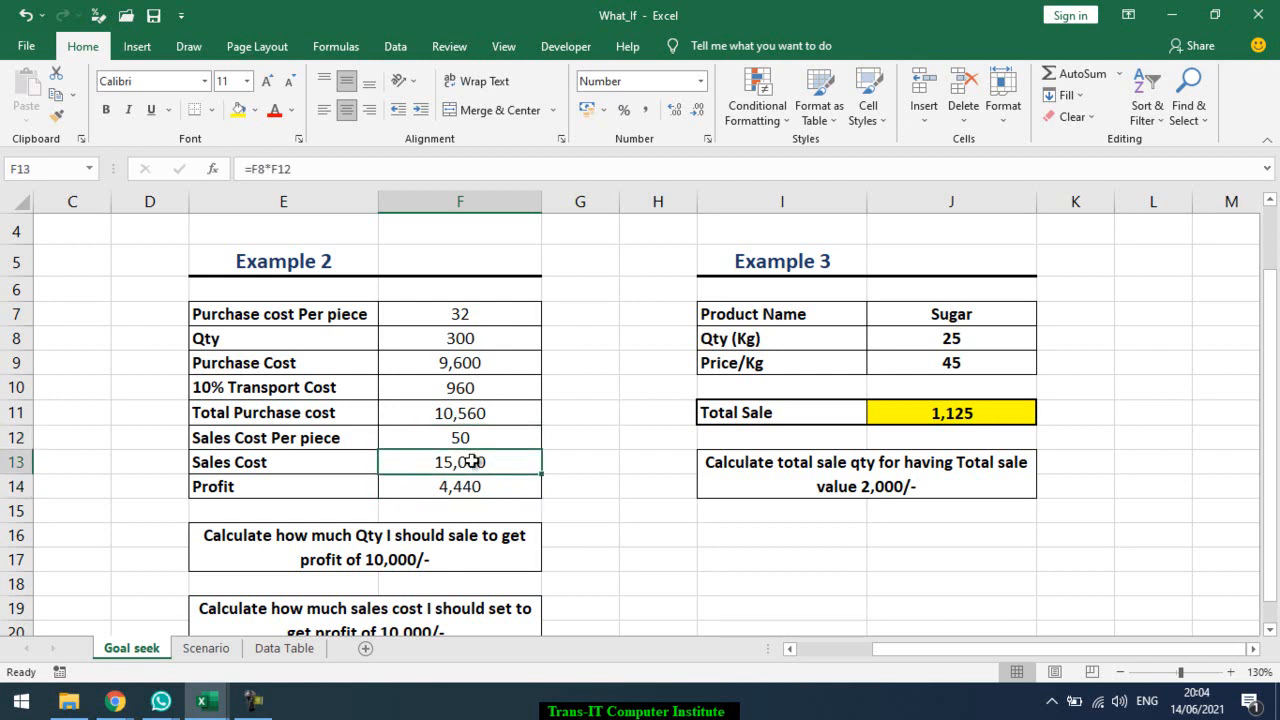
{"action": "left_click", "coordinate": [496, 341]}
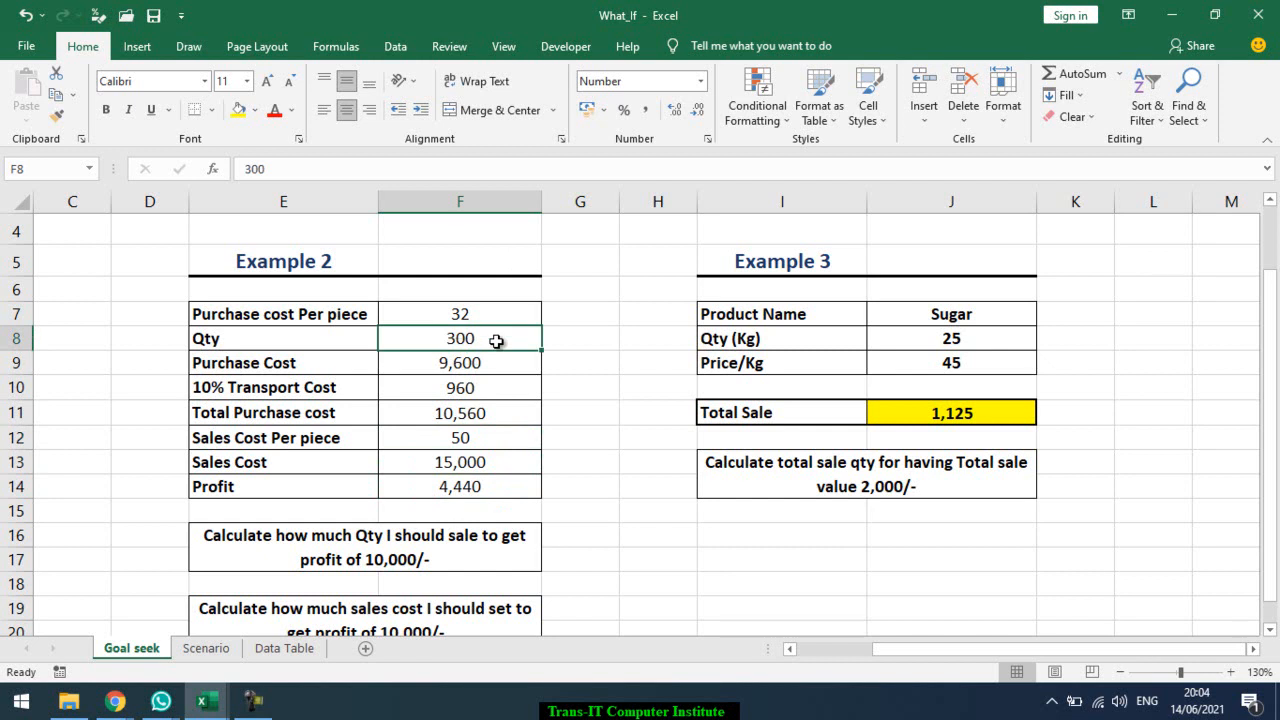
- Run Goal Seek on Example 2's profit in F14 with a target of 10000, changing the Qty in F8, and accept the solution
{"action": "left_click", "coordinate": [463, 486]}
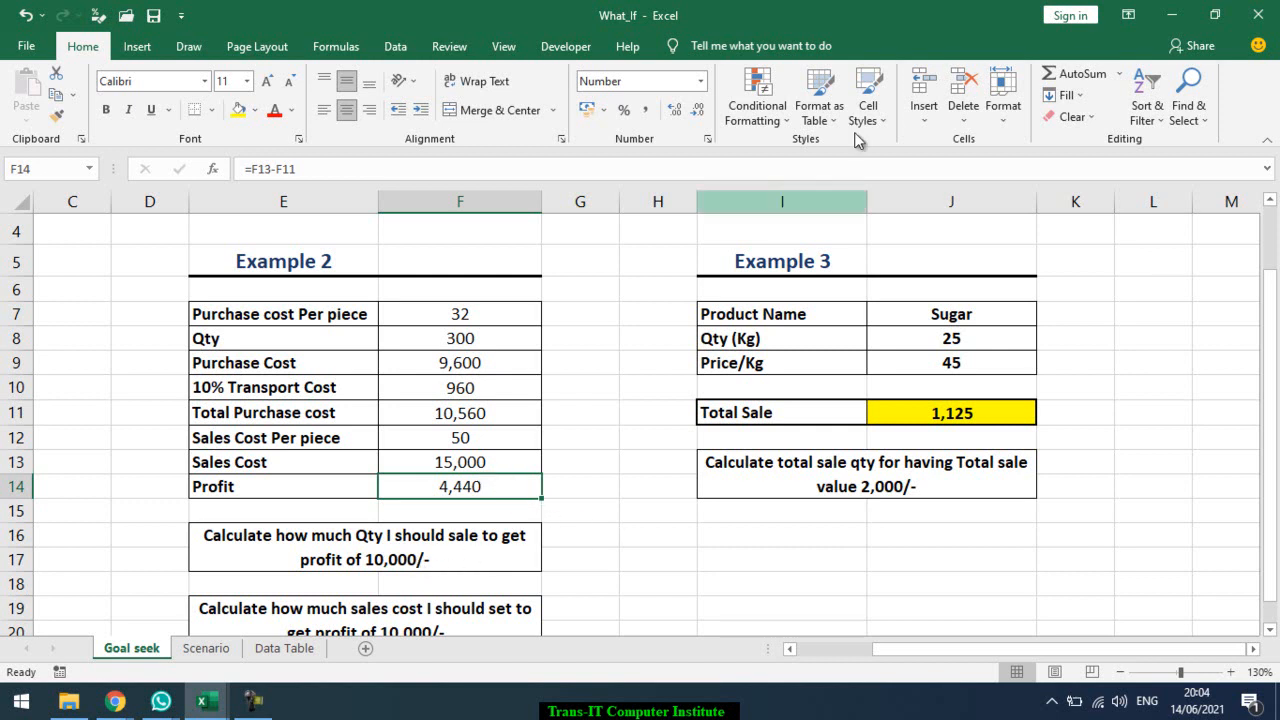
{"action": "left_click", "coordinate": [396, 46]}
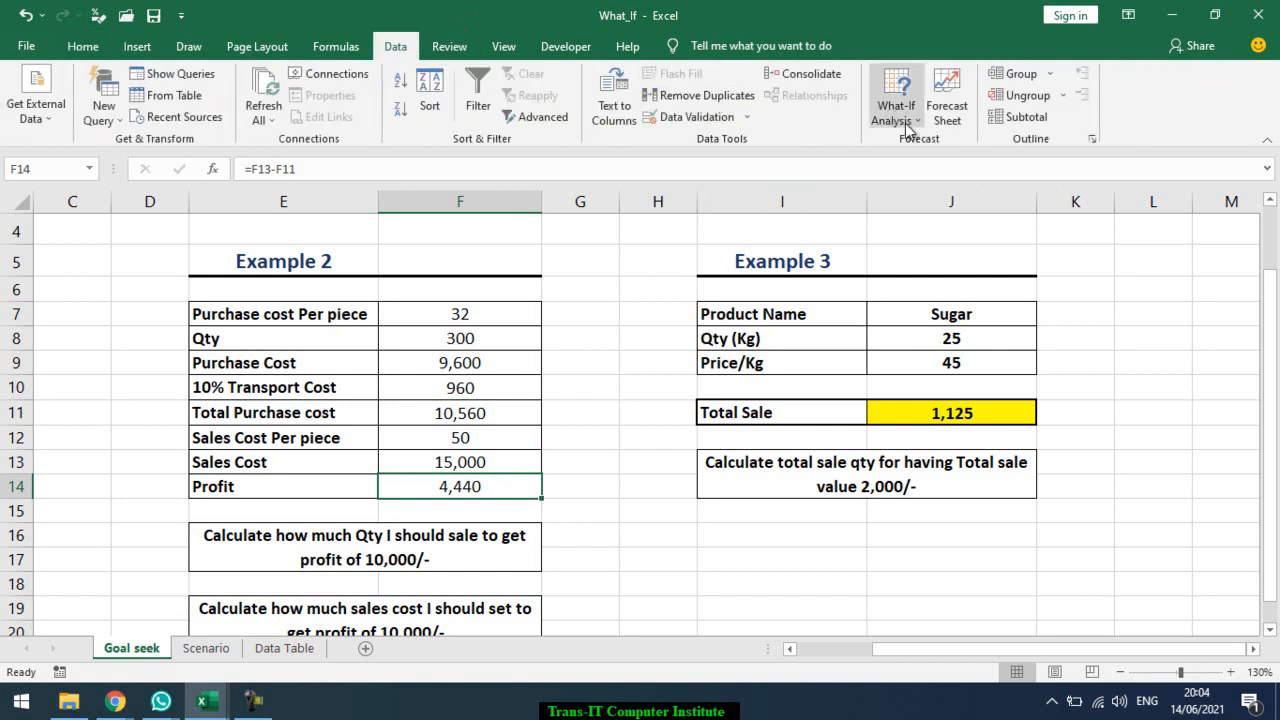
{"action": "left_click", "coordinate": [908, 126]}
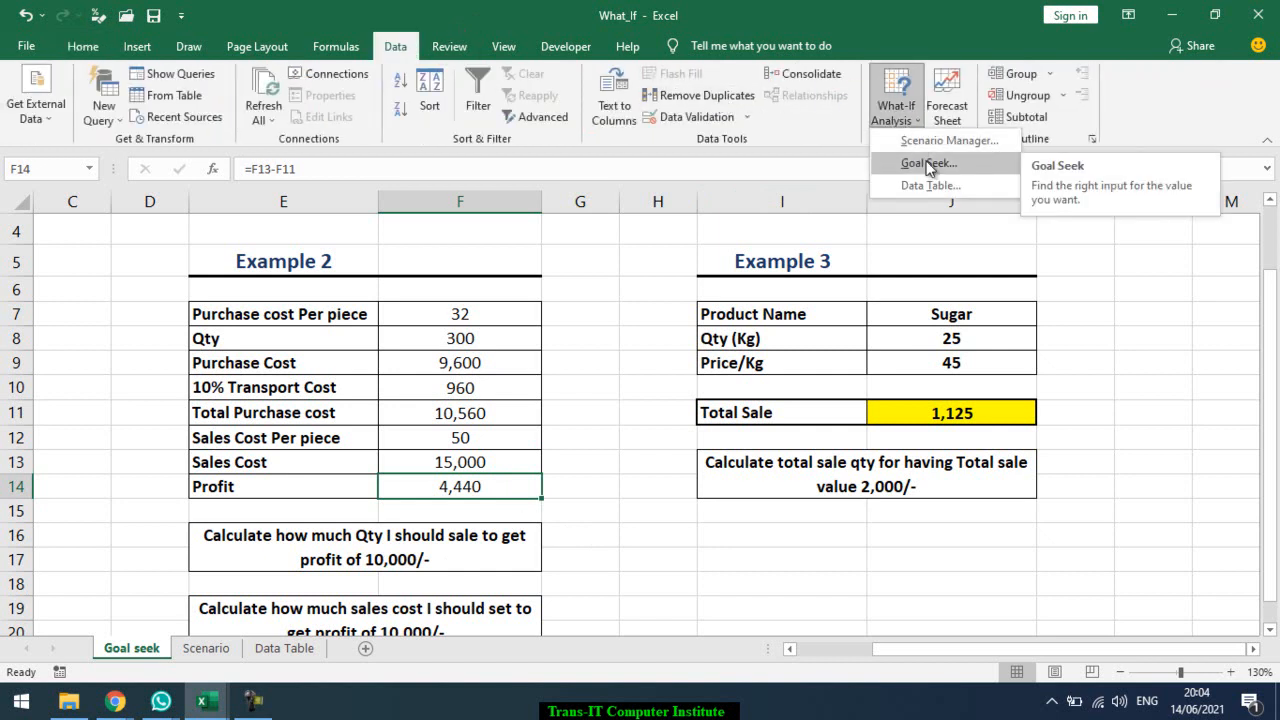
{"action": "left_click", "coordinate": [929, 164]}
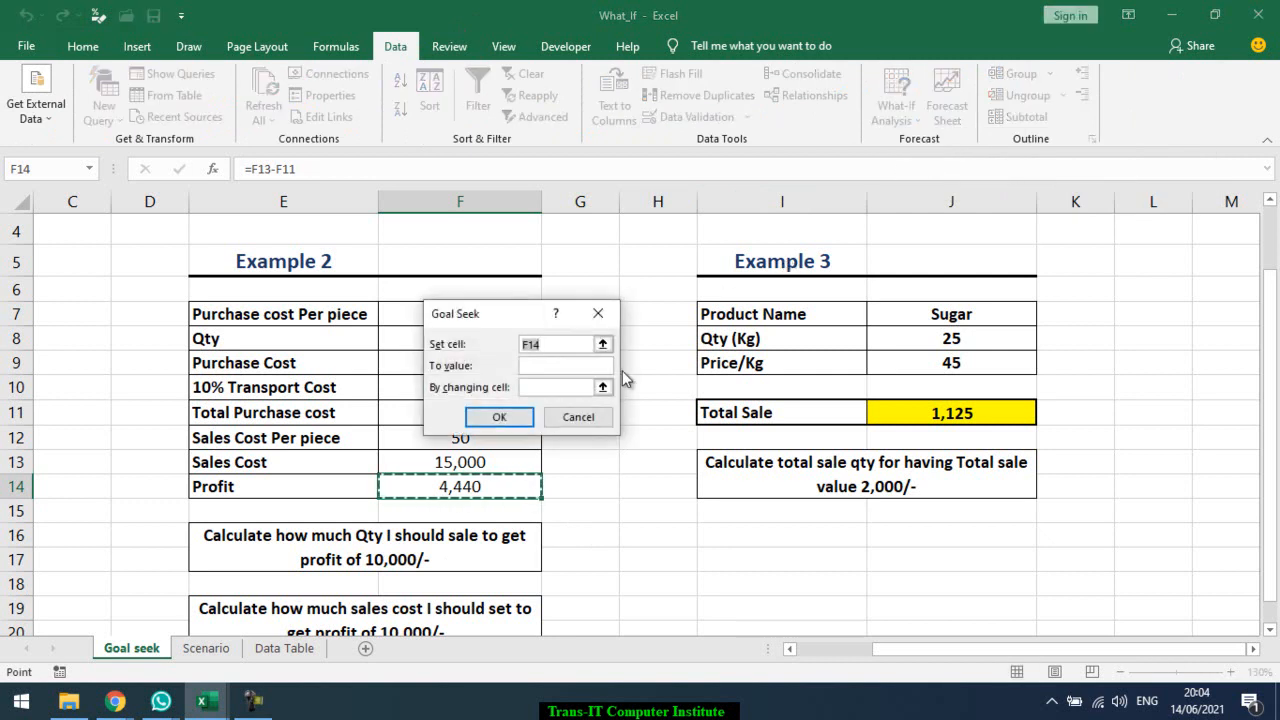
{"action": "left_click_drag", "start_coordinate": [492, 318], "coordinate": [680, 297]}
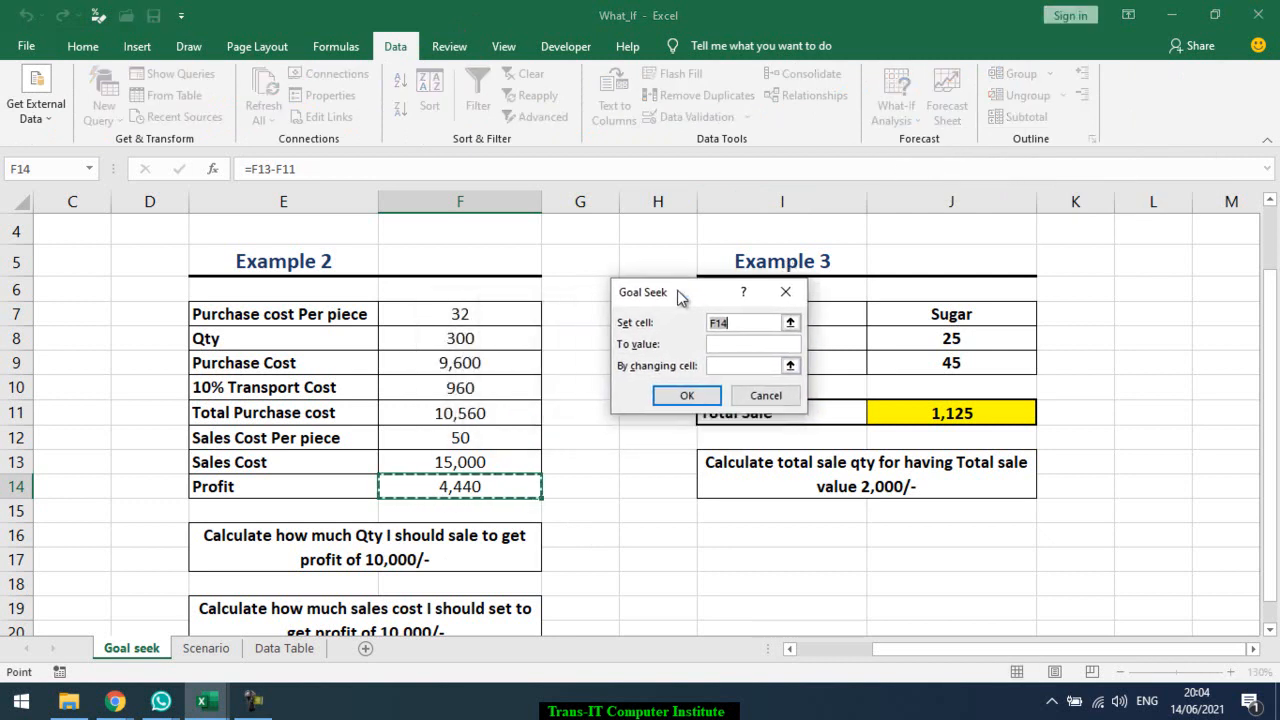
{"action": "left_click", "coordinate": [732, 345]}
{"action": "type", "text": "10000"}
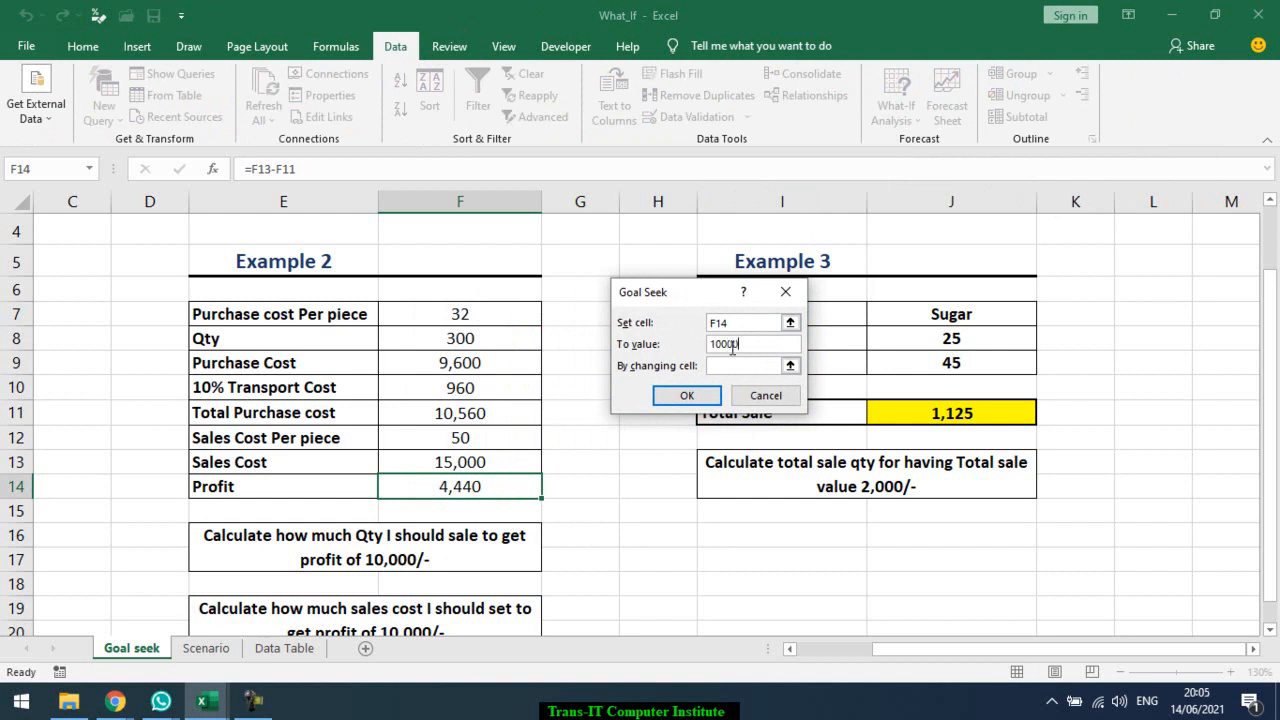
{"action": "left_click", "coordinate": [757, 364]}
{"action": "left_click", "coordinate": [497, 333]}
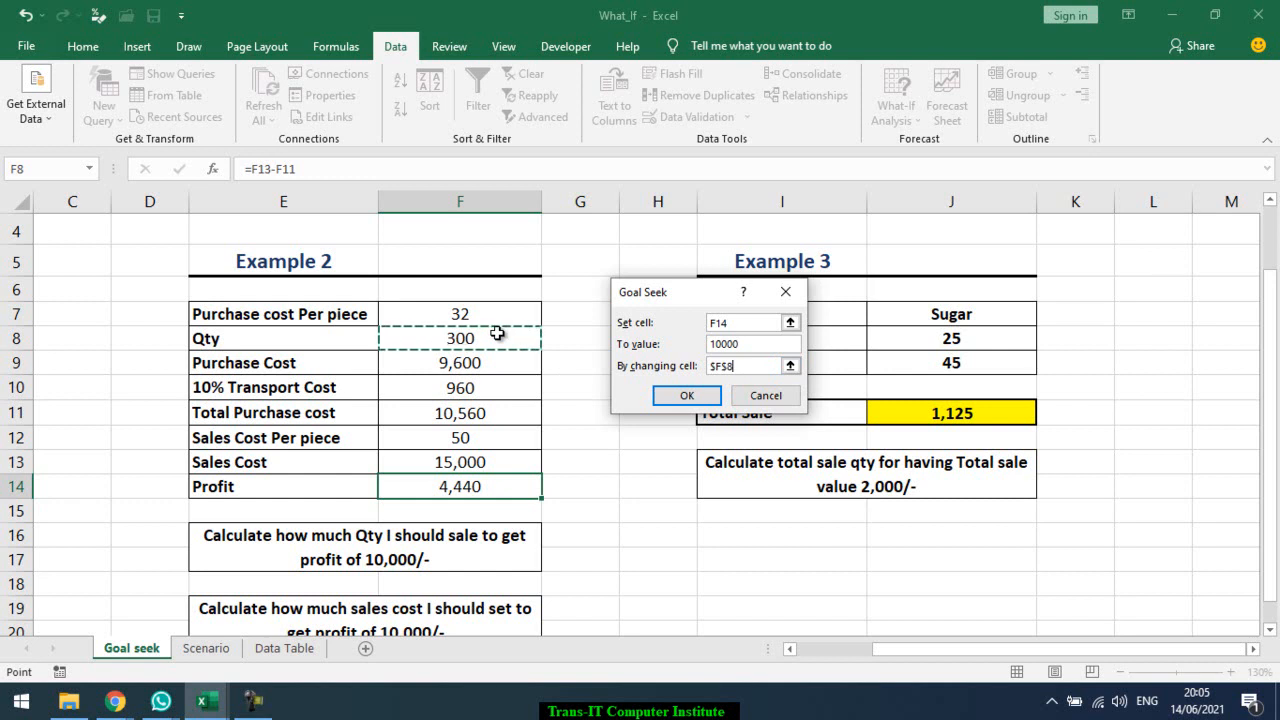
{"action": "left_click", "coordinate": [687, 397]}
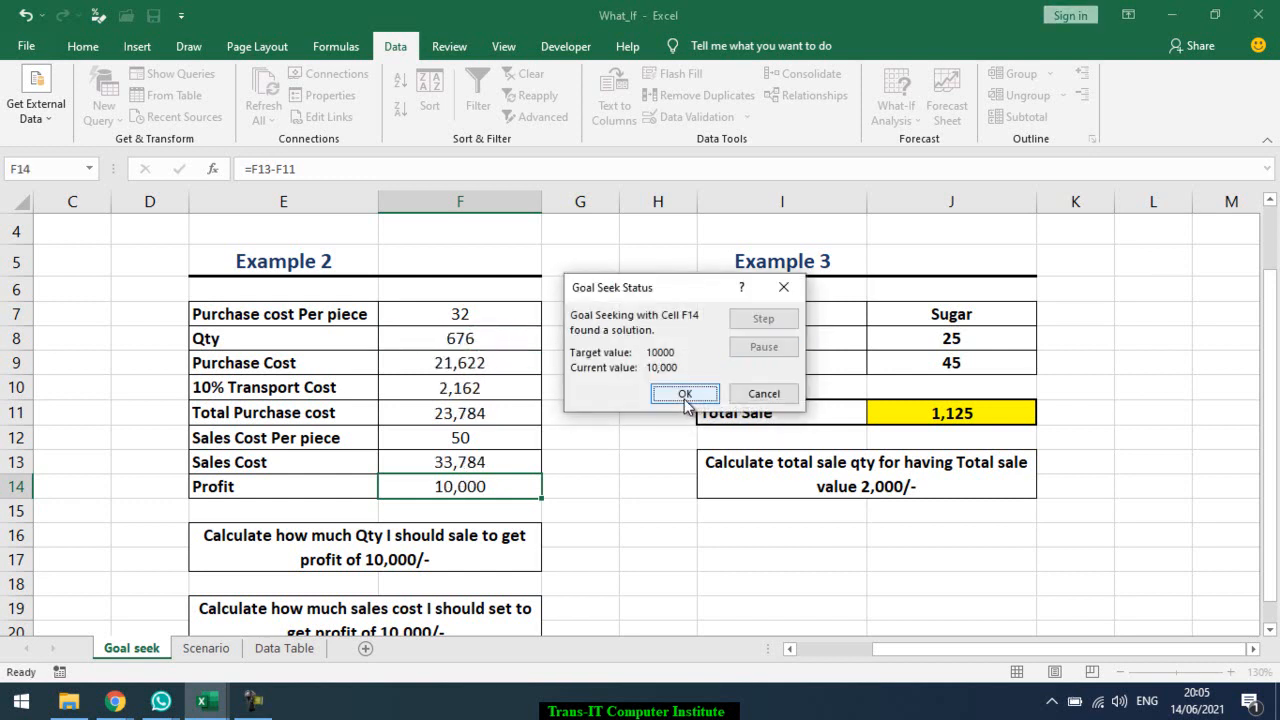
{"action": "left_click", "coordinate": [685, 394]}
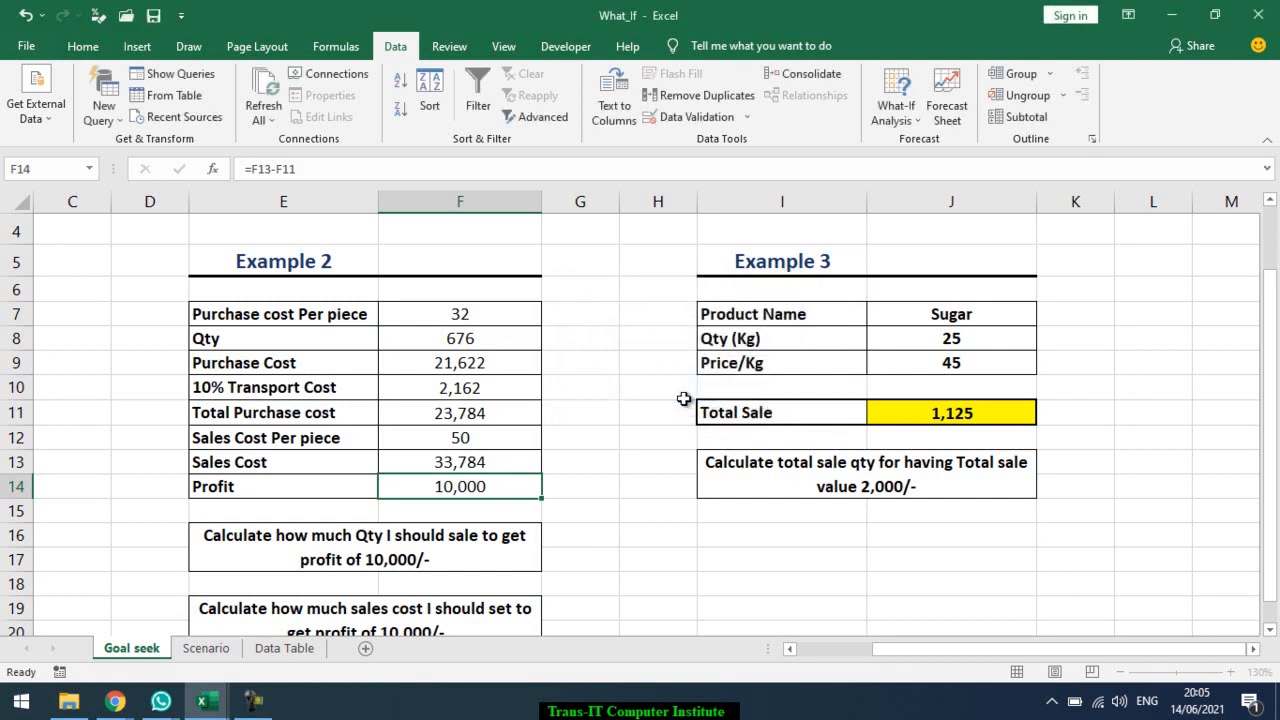
- Check the Qty and profit cells in Example 2, and undo the Goal Seek result
{"action": "left_click", "coordinate": [506, 338]}
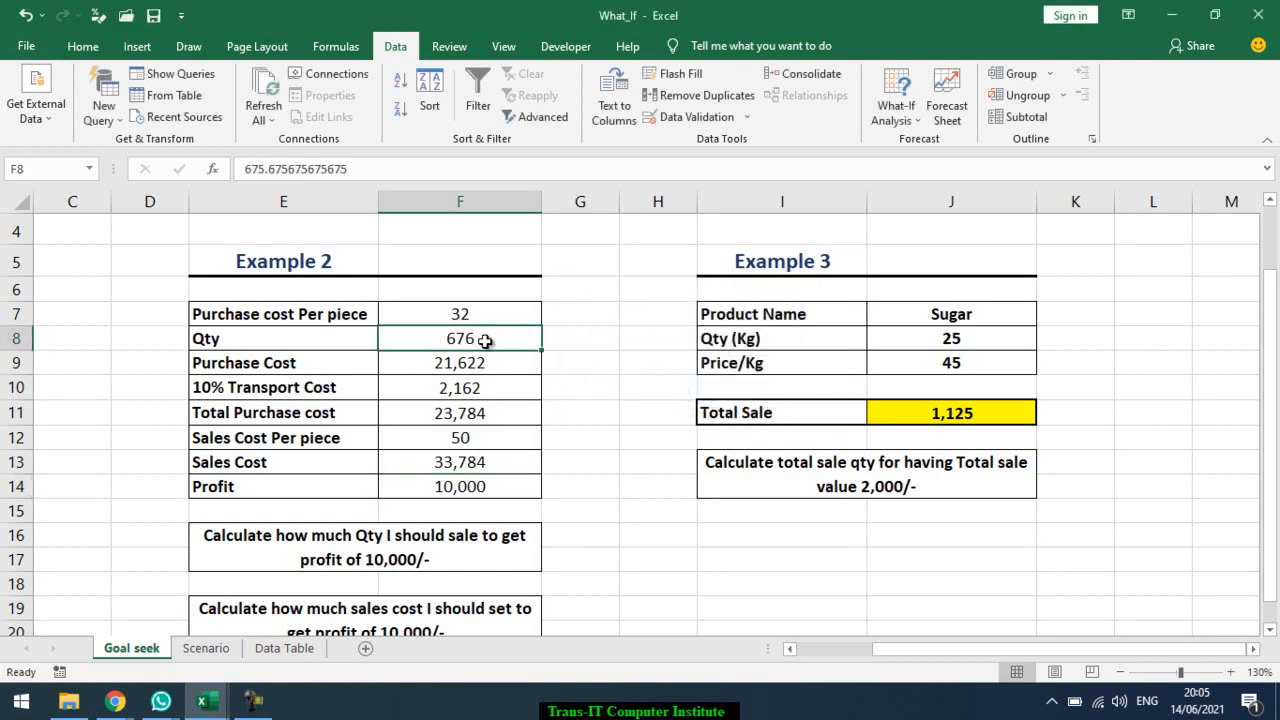
{"action": "left_click", "coordinate": [462, 484]}
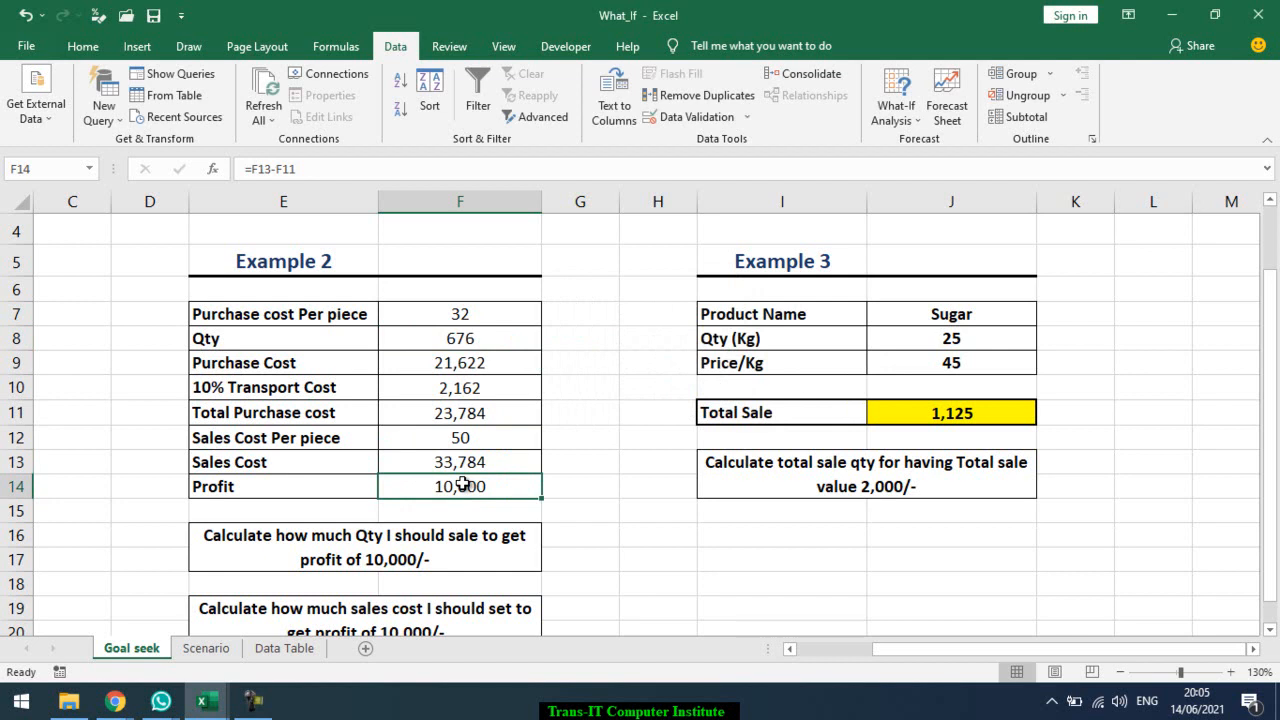
{"action": "left_click", "coordinate": [512, 334]}
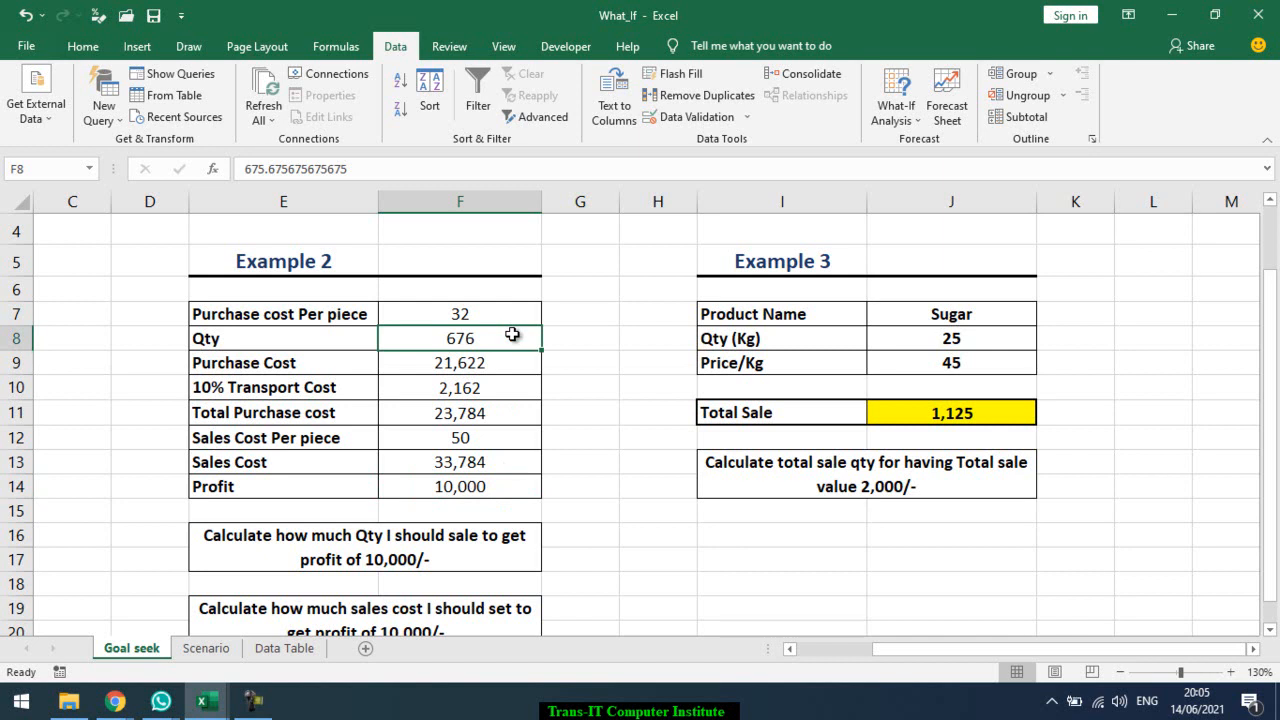
{"action": "key", "text": "ctrl+z"}
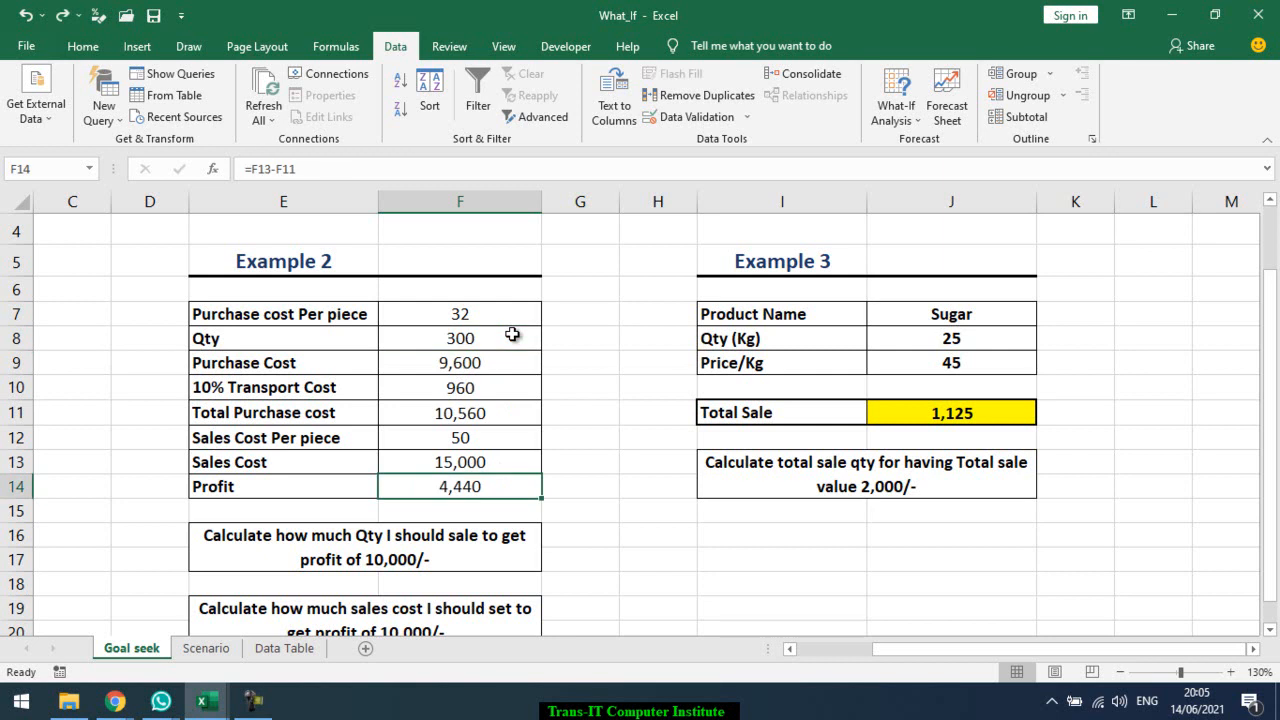
- Run Goal Seek on Example 2's profit in F14 with a target of 6000, changing the sales cost per piece in F12, and accept the solution
{"action": "left_click", "coordinate": [484, 438]}
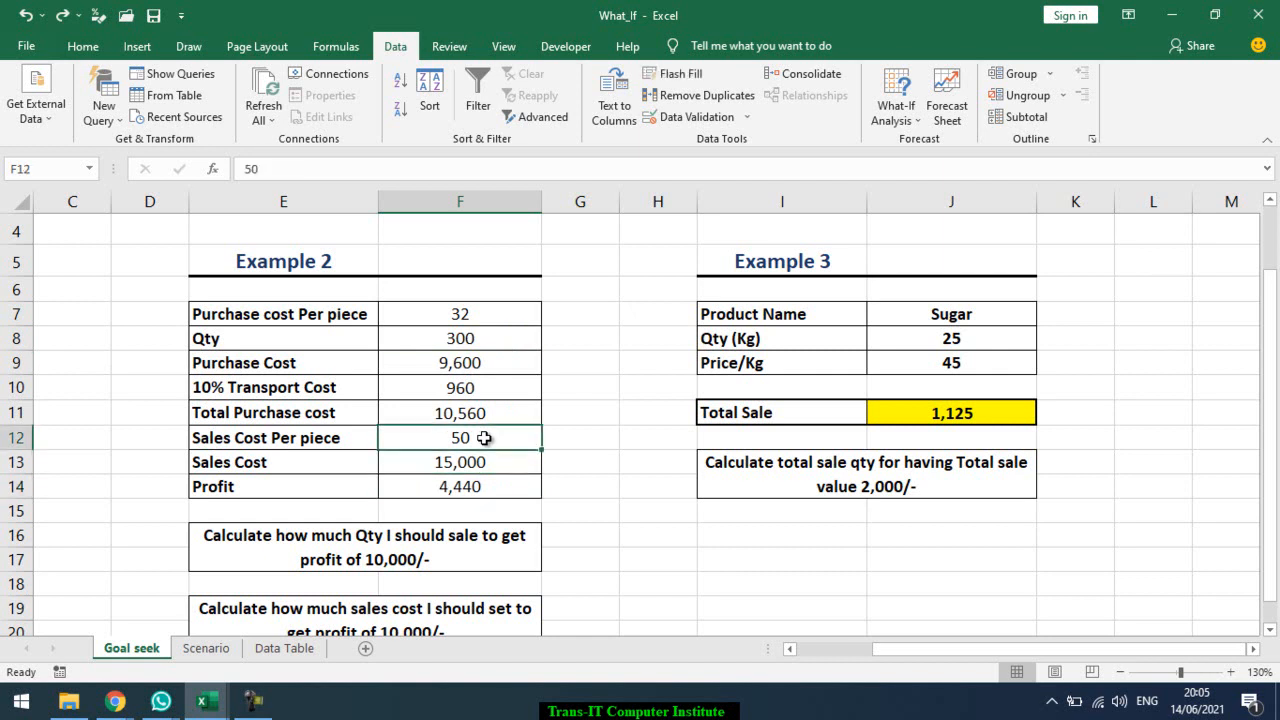
{"action": "left_click", "coordinate": [461, 490]}
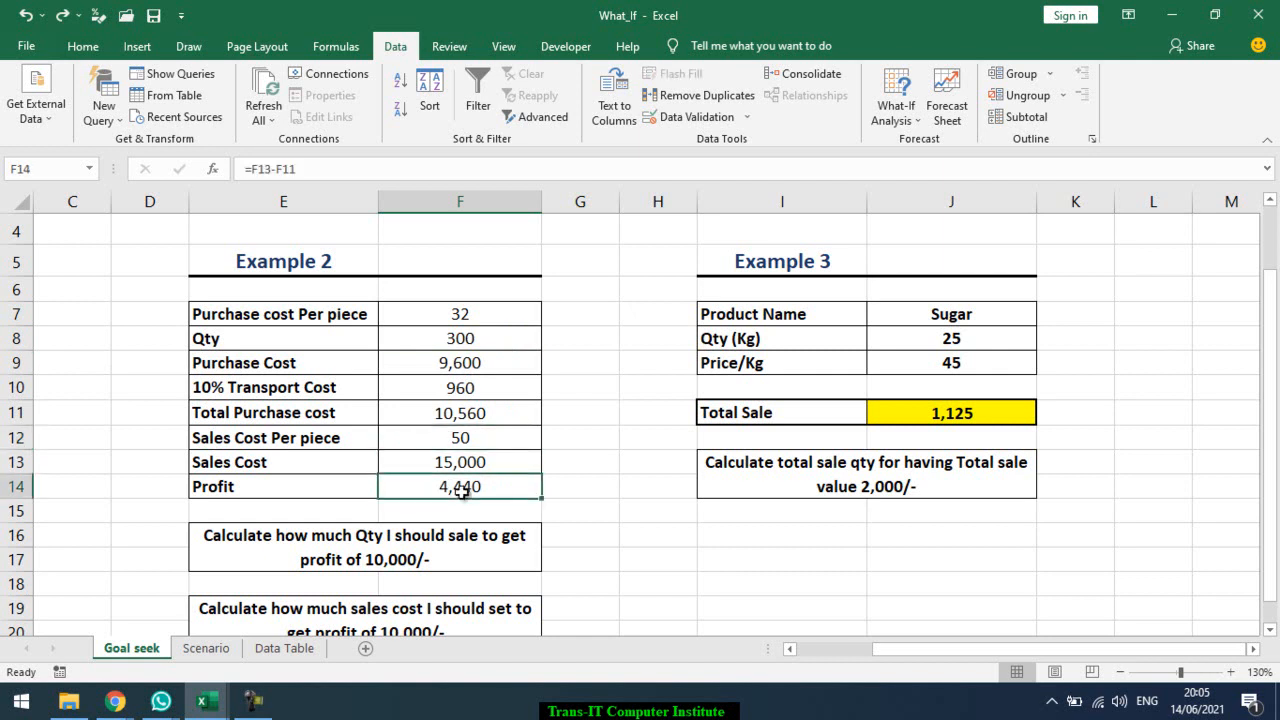
{"action": "left_click", "coordinate": [900, 110]}
{"action": "left_click", "coordinate": [914, 163]}
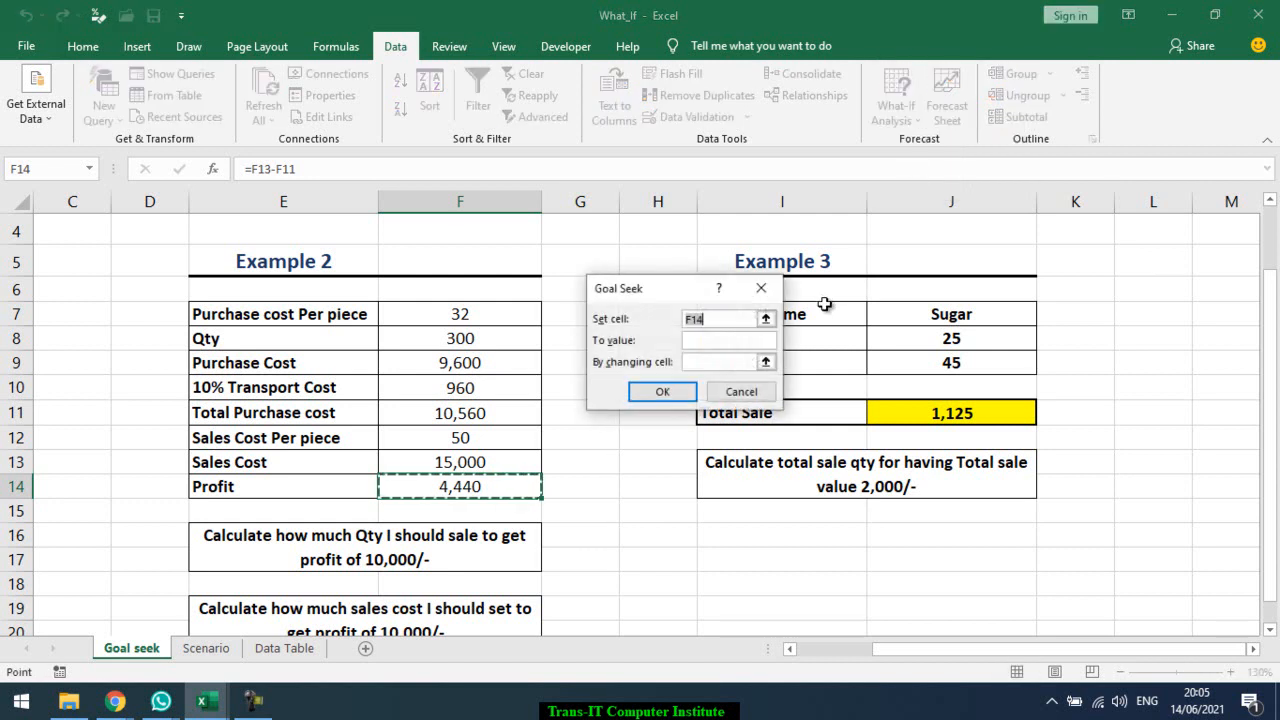
{"action": "left_click", "coordinate": [708, 339]}
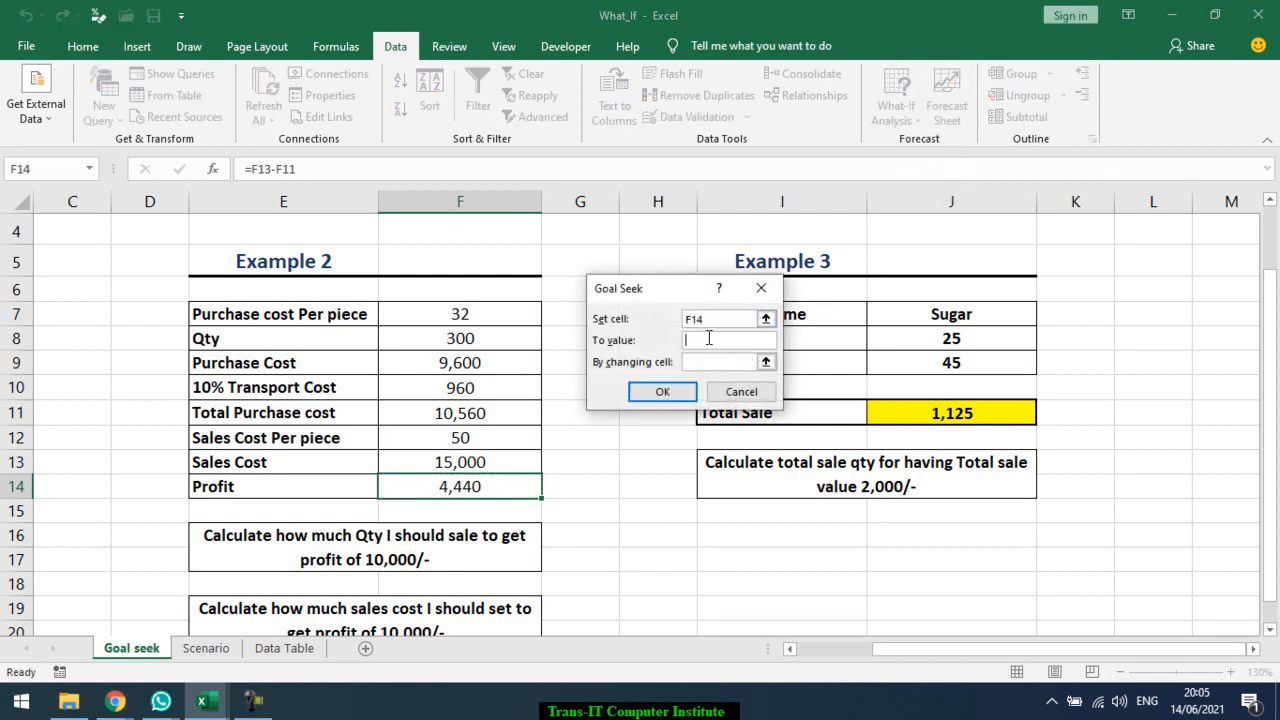
{"action": "type", "text": "6000"}
{"action": "left_click", "coordinate": [736, 364]}
{"action": "left_click", "coordinate": [508, 440]}
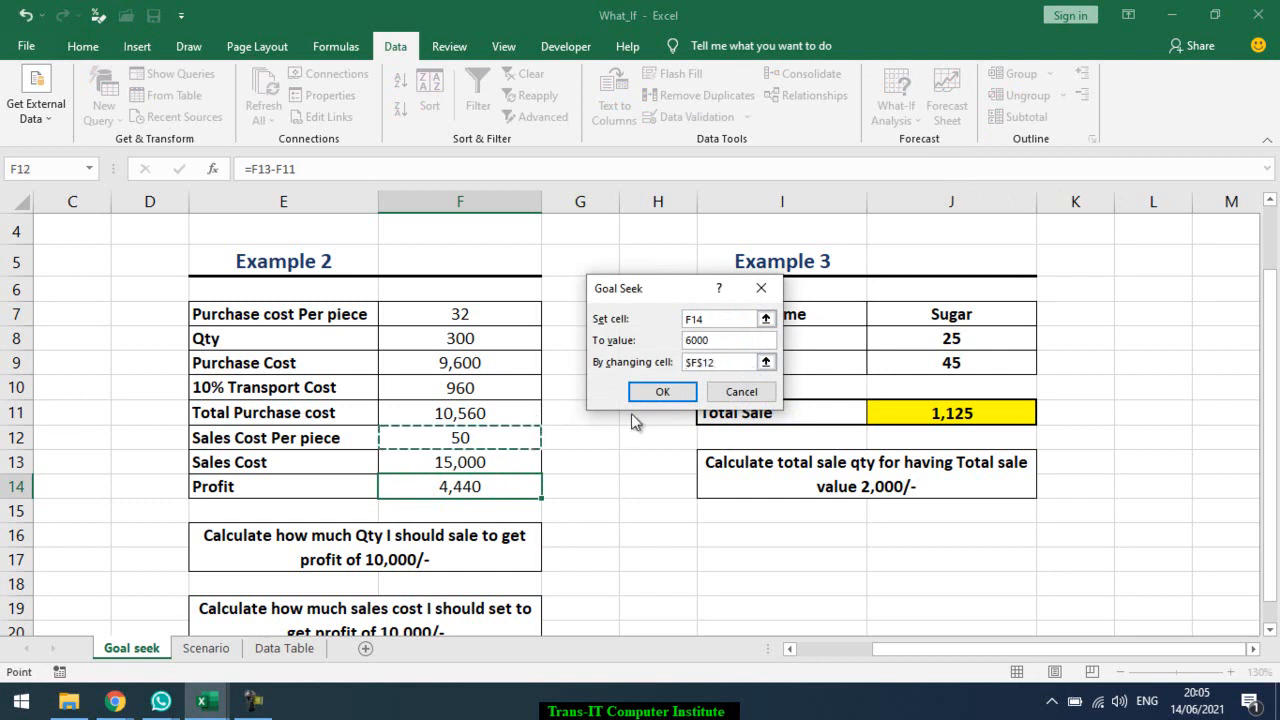
{"action": "left_click", "coordinate": [662, 391]}
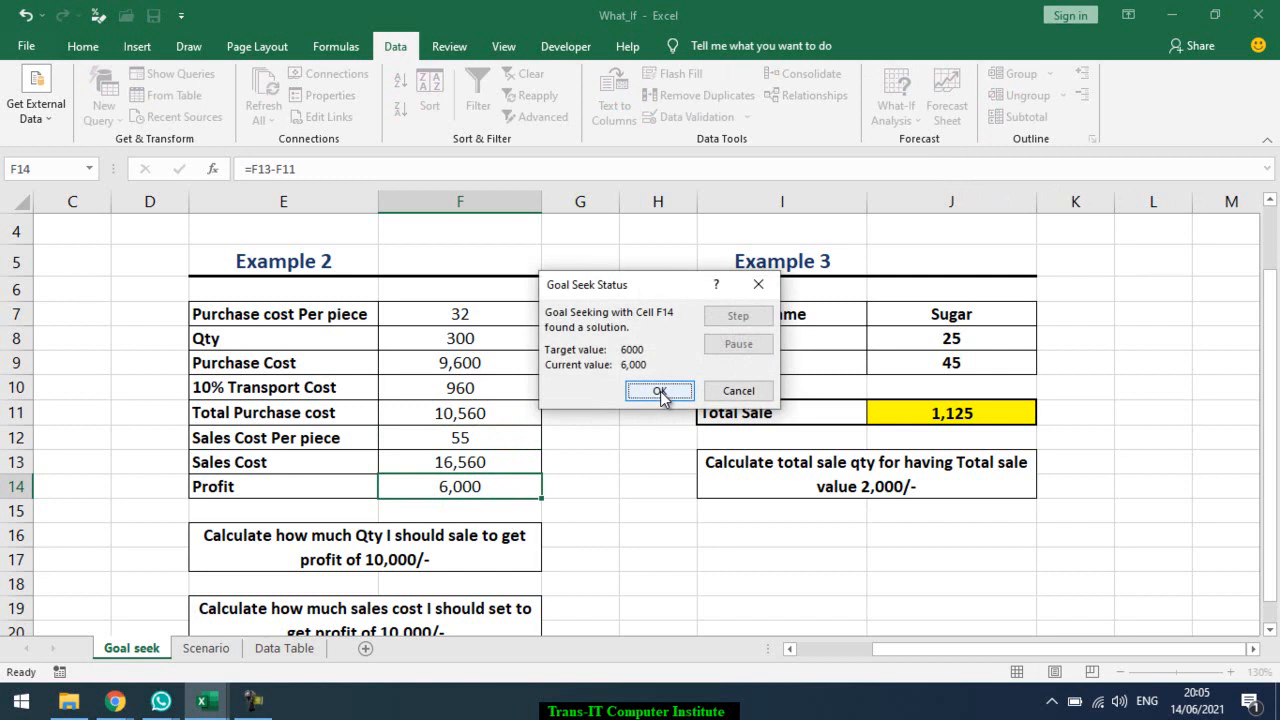
{"action": "left_click", "coordinate": [660, 391]}
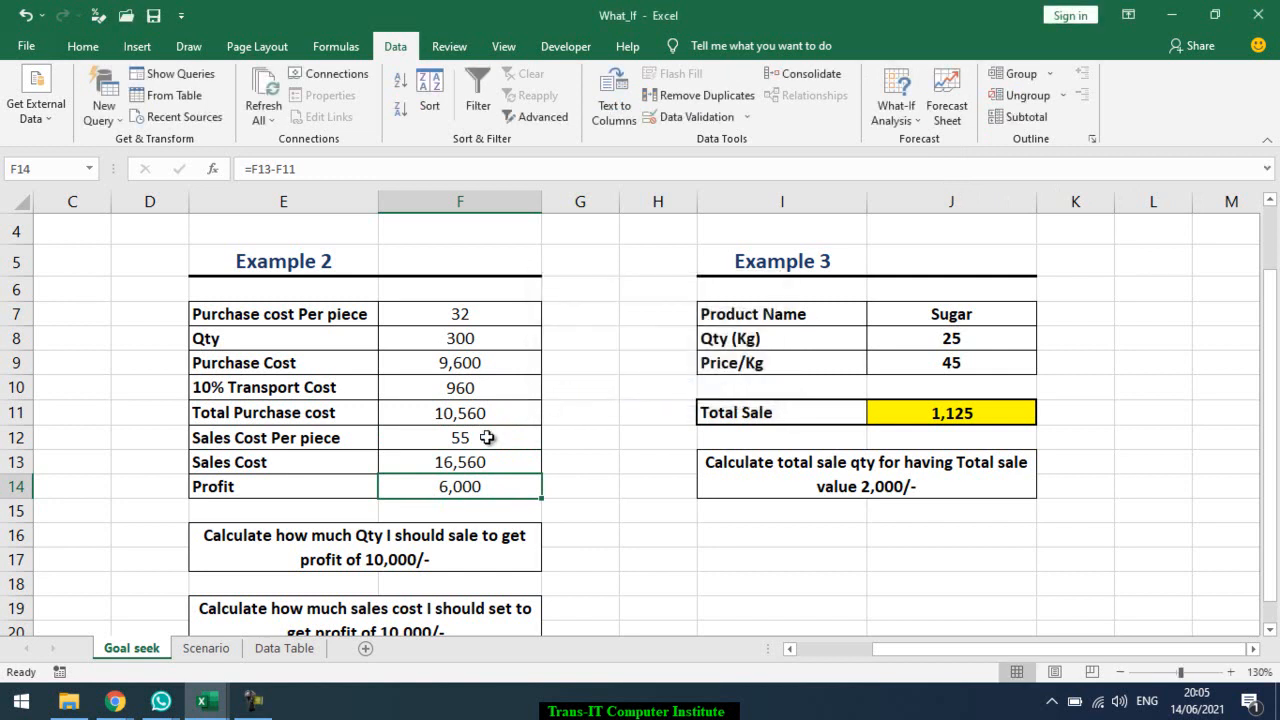
- Examine Example 2's sales cost per piece and the cells referenced by its profit and sales cost formulas
{"action": "left_click", "coordinate": [487, 439]}
{"action": "left_click", "coordinate": [470, 485]}
{"action": "double_click", "coordinate": [471, 485]}
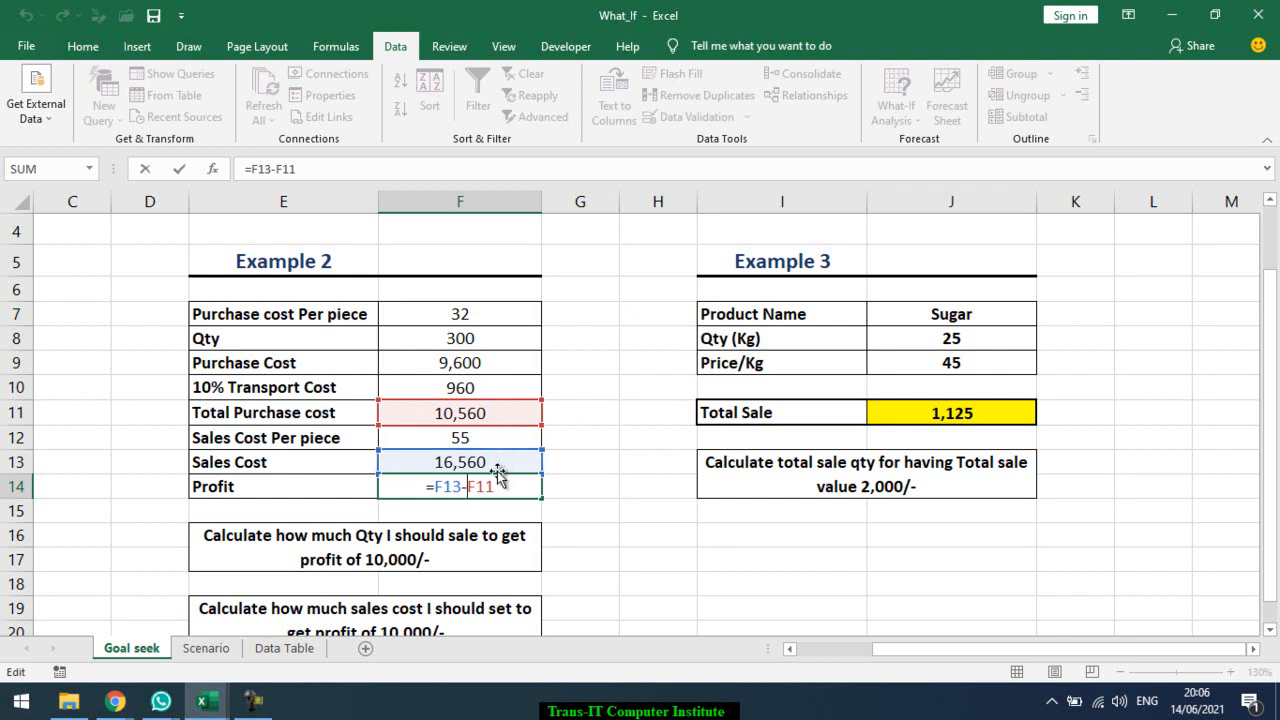
{"action": "left_click", "coordinate": [492, 462]}
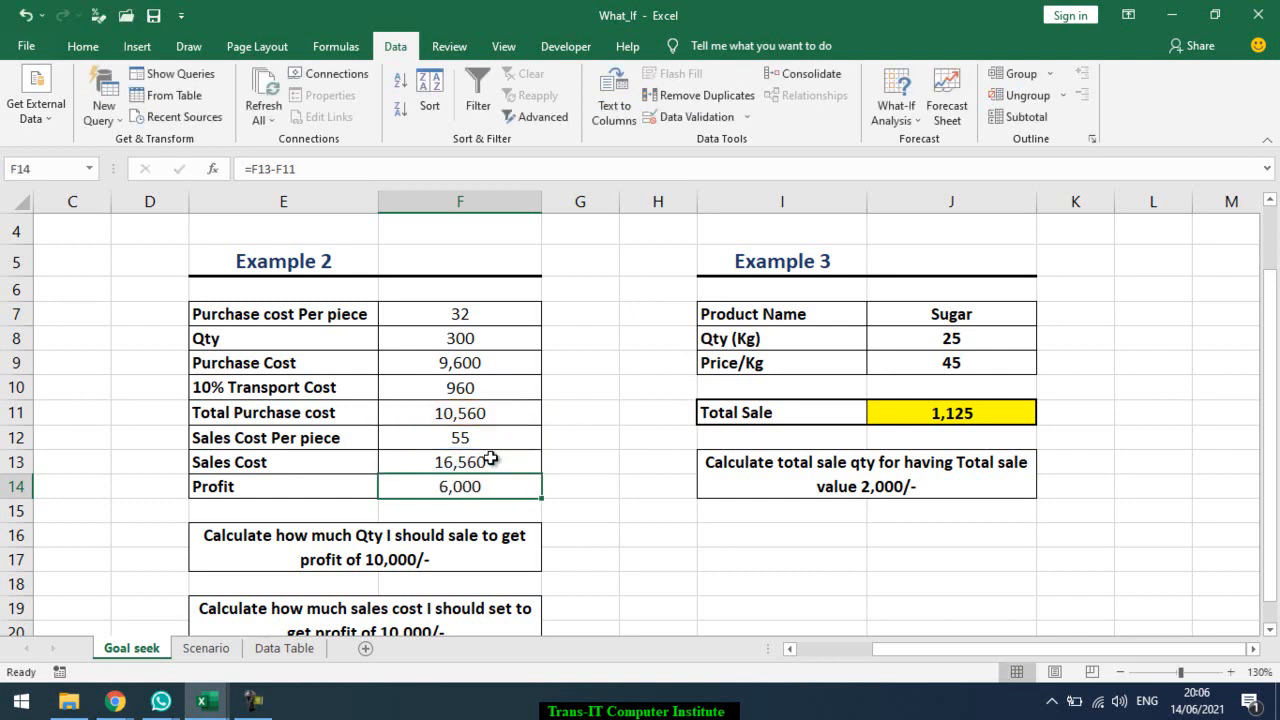
{"action": "double_click", "coordinate": [492, 462]}
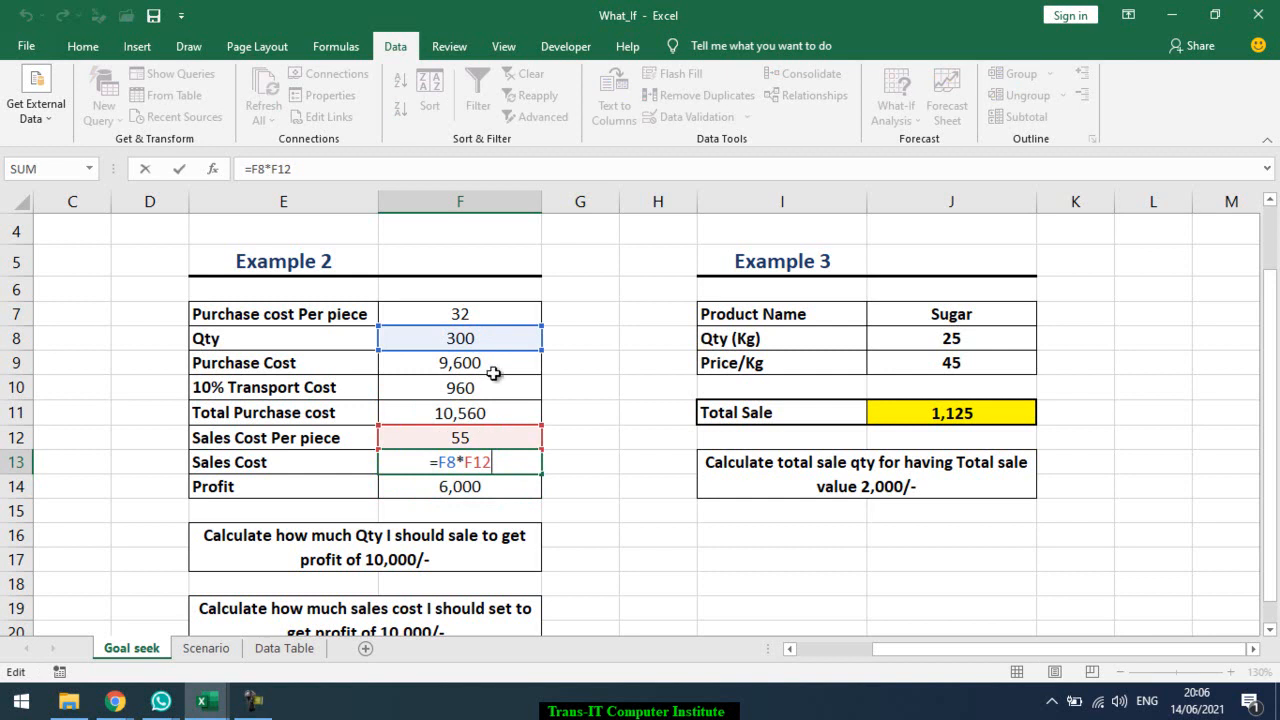
{"action": "left_click", "coordinate": [493, 490]}
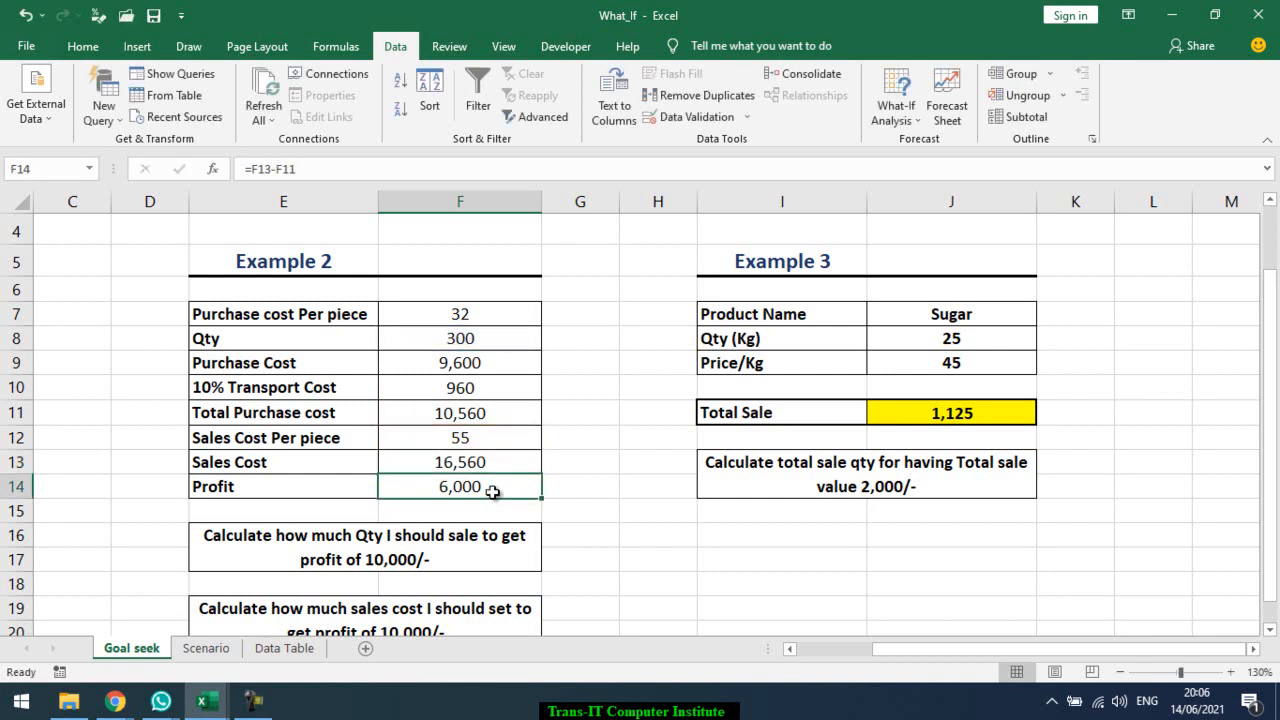
{"action": "left_click", "coordinate": [896, 105]}
{"action": "left_click", "coordinate": [921, 166]}
{"action": "left_click", "coordinate": [697, 338]}
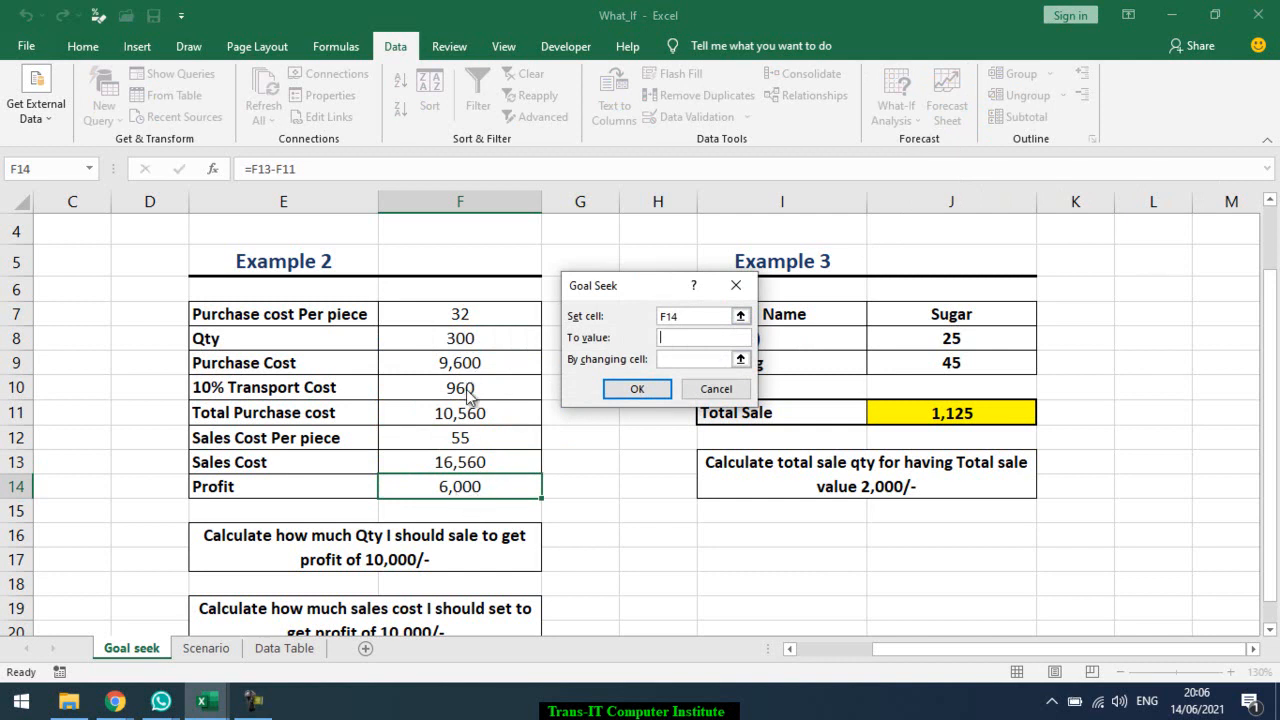
{"action": "left_click", "coordinate": [730, 391]}
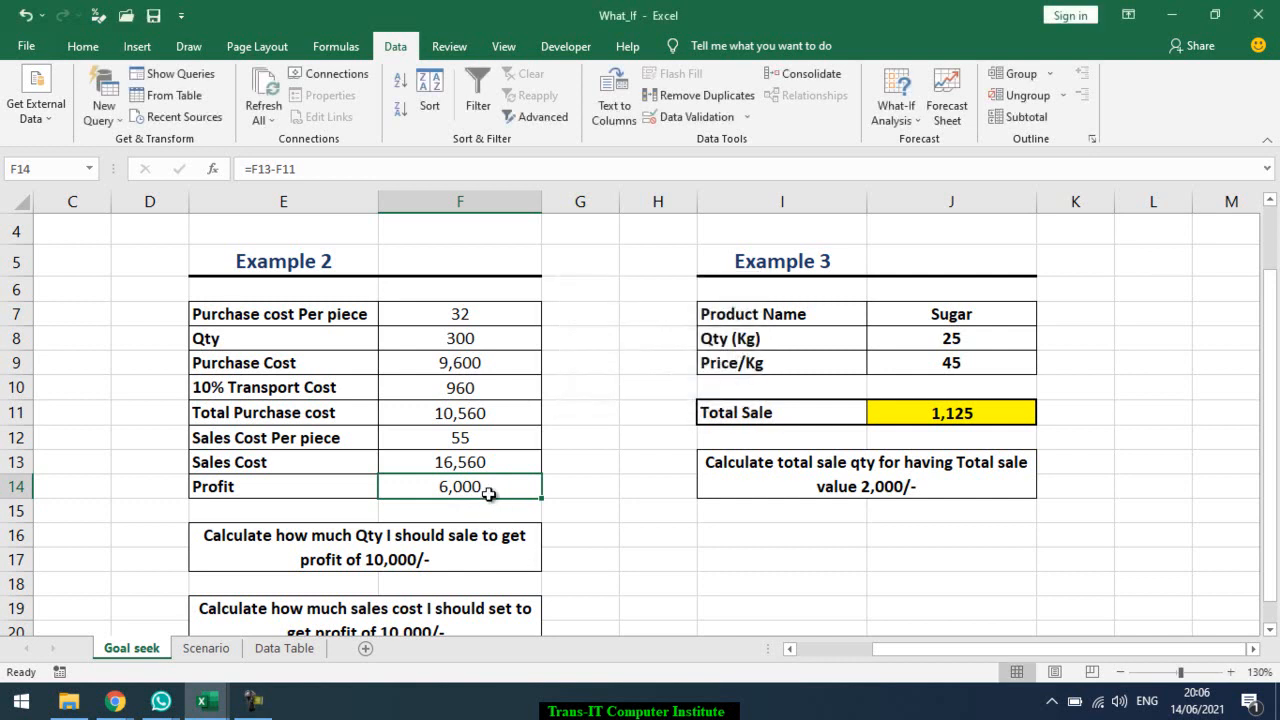
- Trace the dependents and two levels of precedents of Example 2's profit cell, and remove the arrows
{"action": "left_click", "coordinate": [345, 50]}
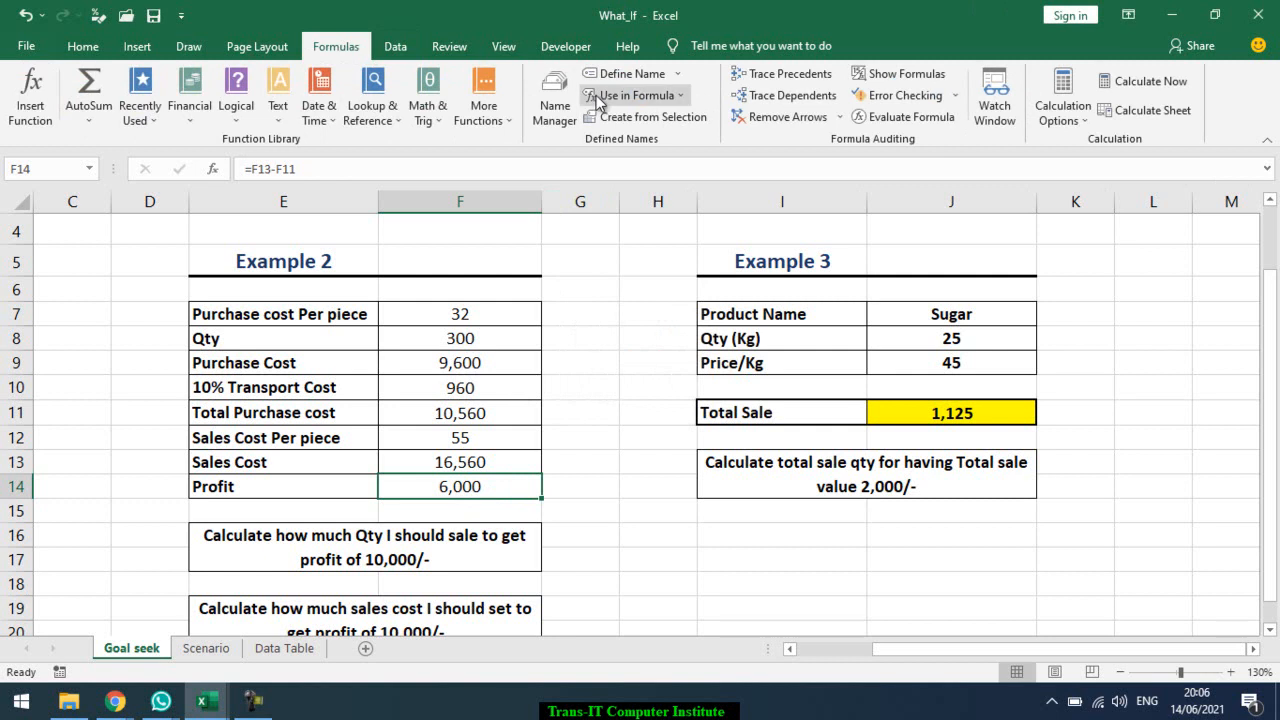
{"action": "left_click", "coordinate": [804, 101]}
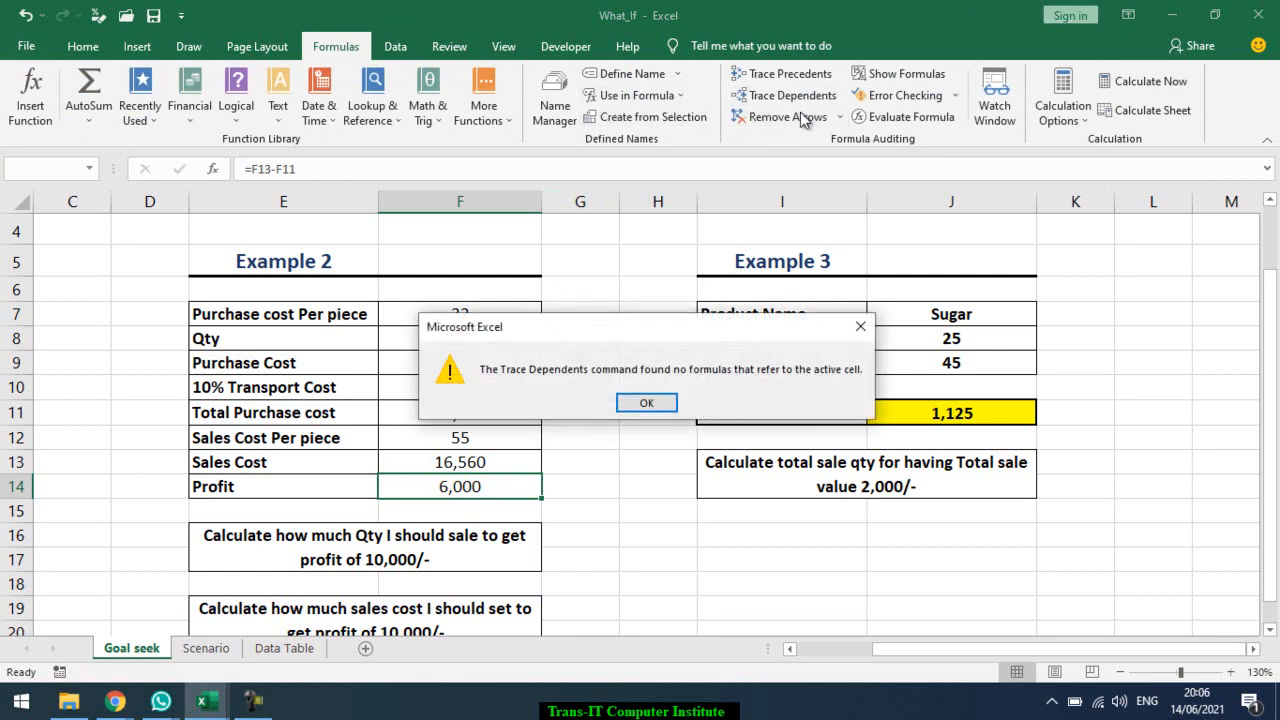
{"action": "key", "text": "Return"}
{"action": "left_click", "coordinate": [805, 76]}
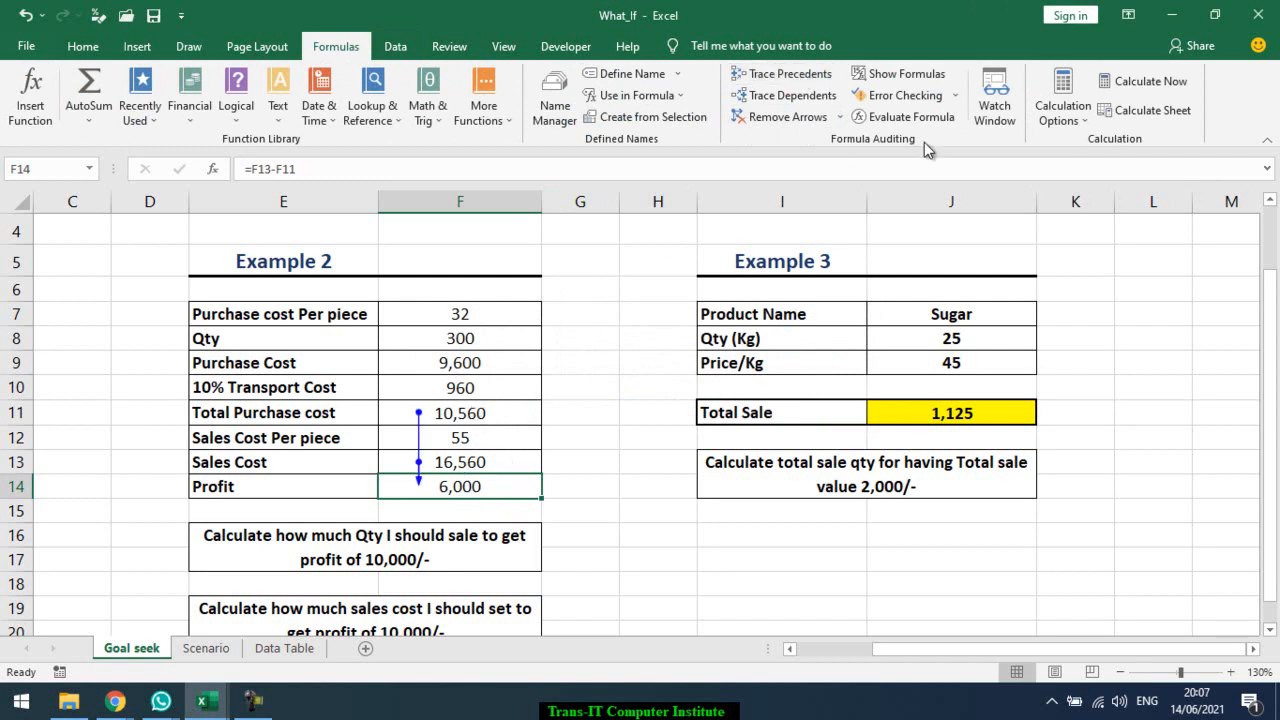
{"action": "left_click", "coordinate": [813, 76]}
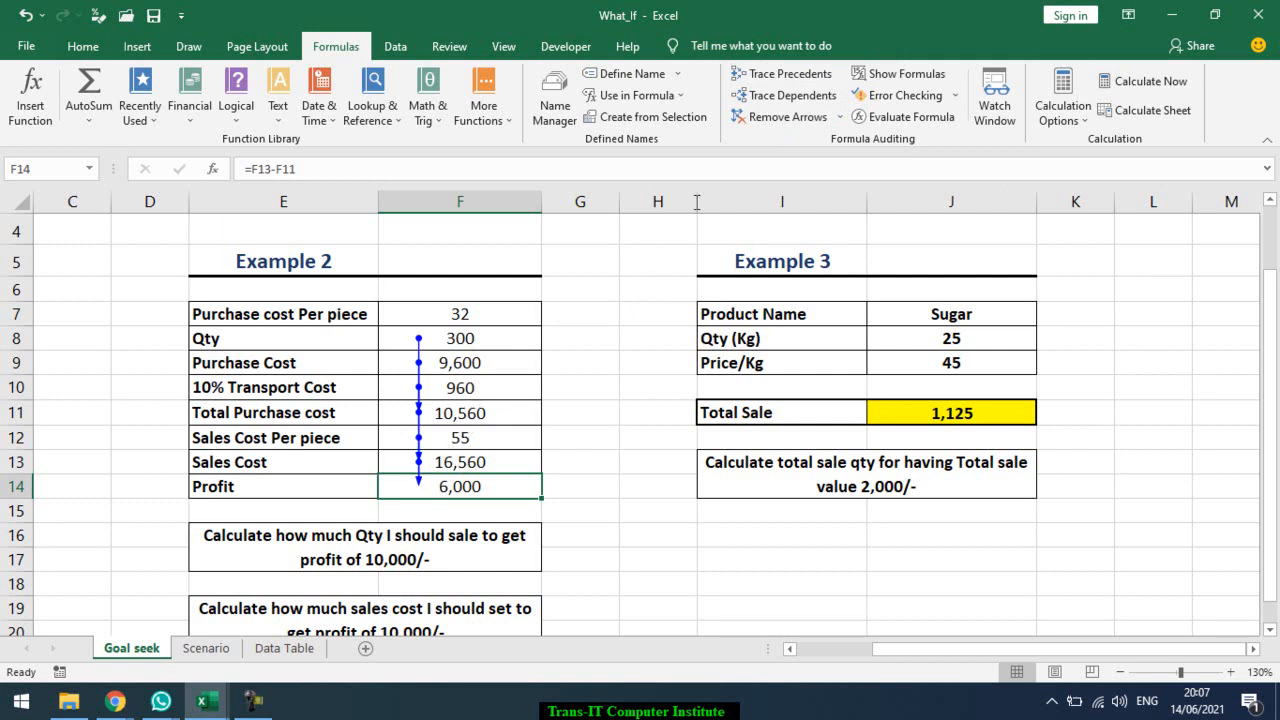
{"action": "left_click", "coordinate": [760, 120]}
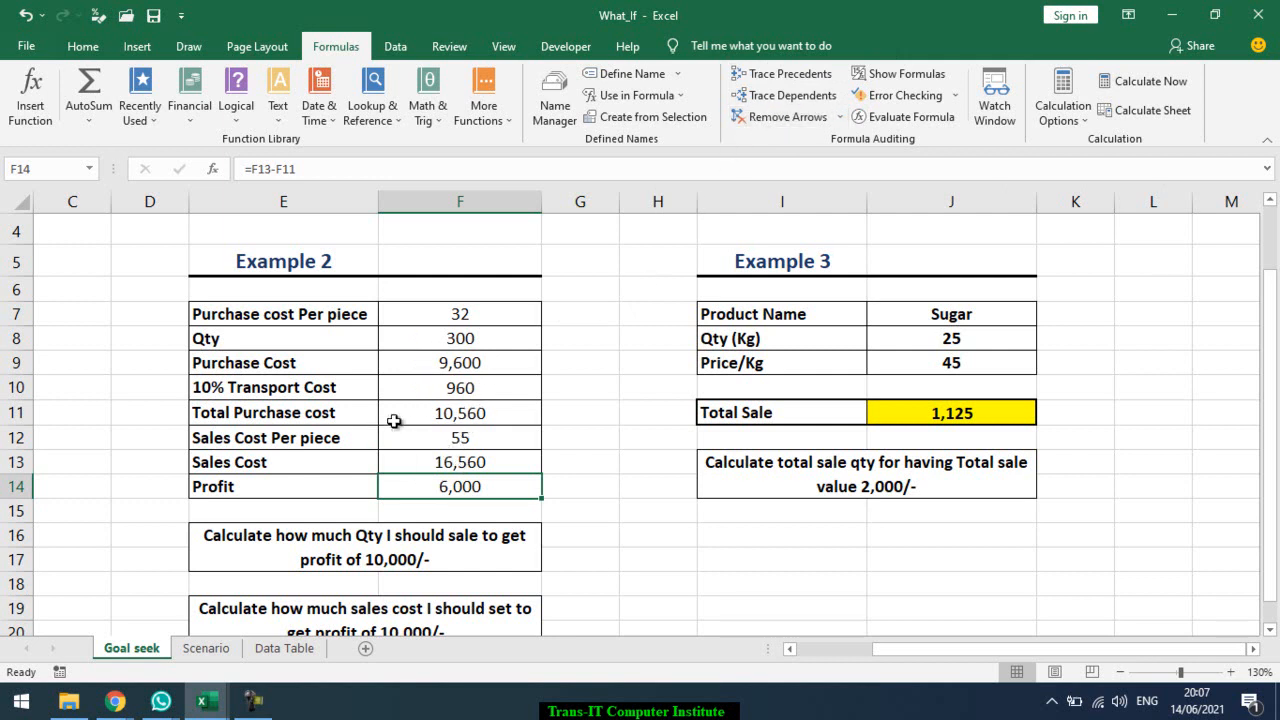
- Try Goal Seek on Example 2's purchase cost per piece in F7 with a target of 50, changing the Qty in F8
{"action": "left_click", "coordinate": [498, 347]}
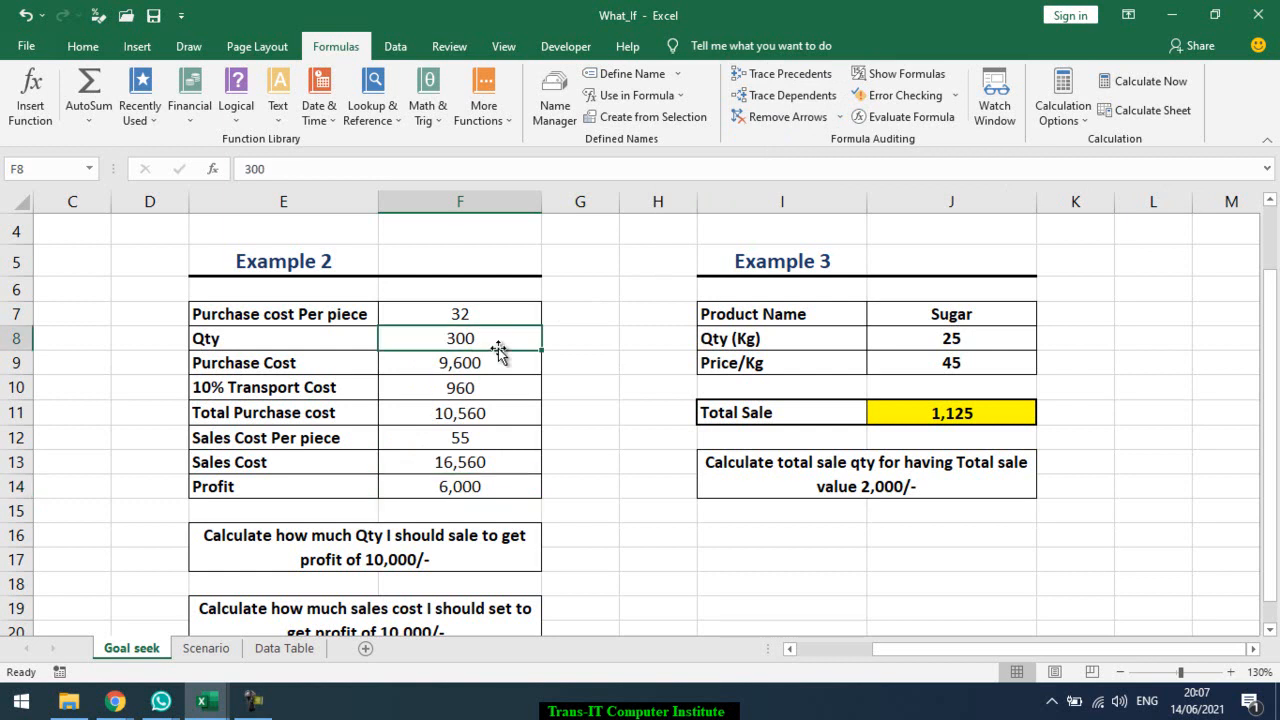
{"action": "left_click", "coordinate": [431, 487]}
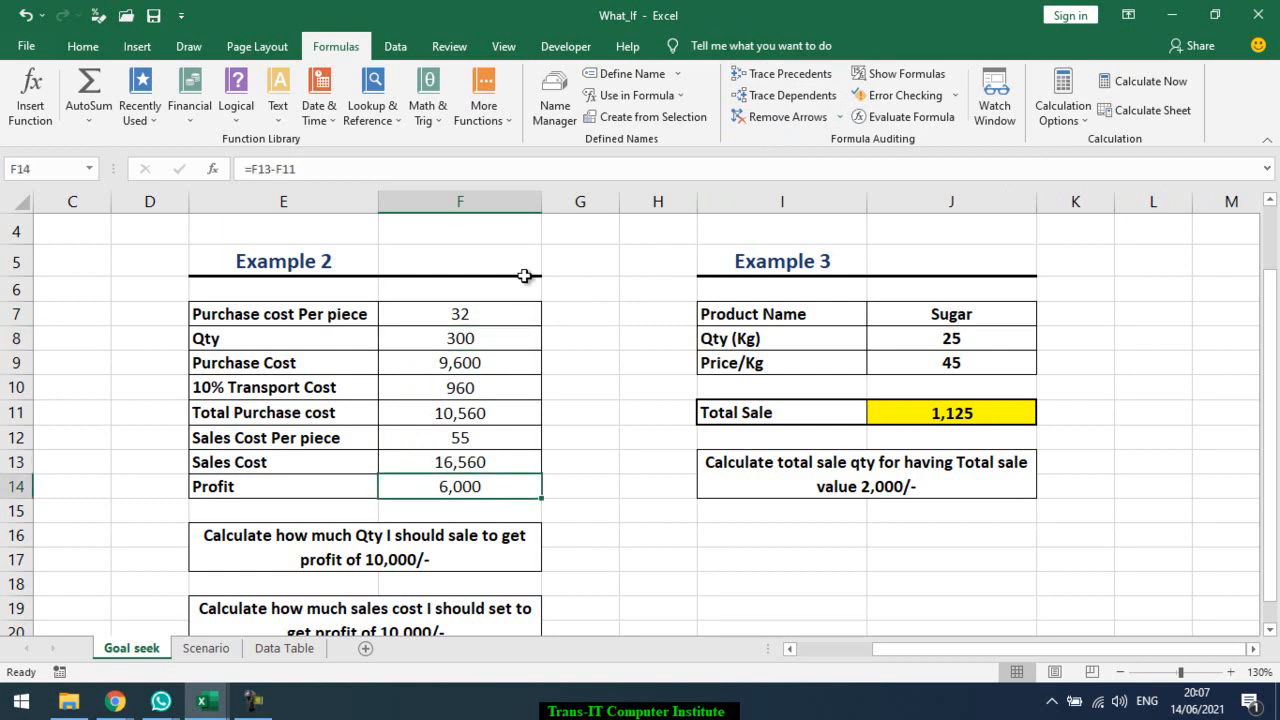
{"action": "left_click", "coordinate": [508, 307]}
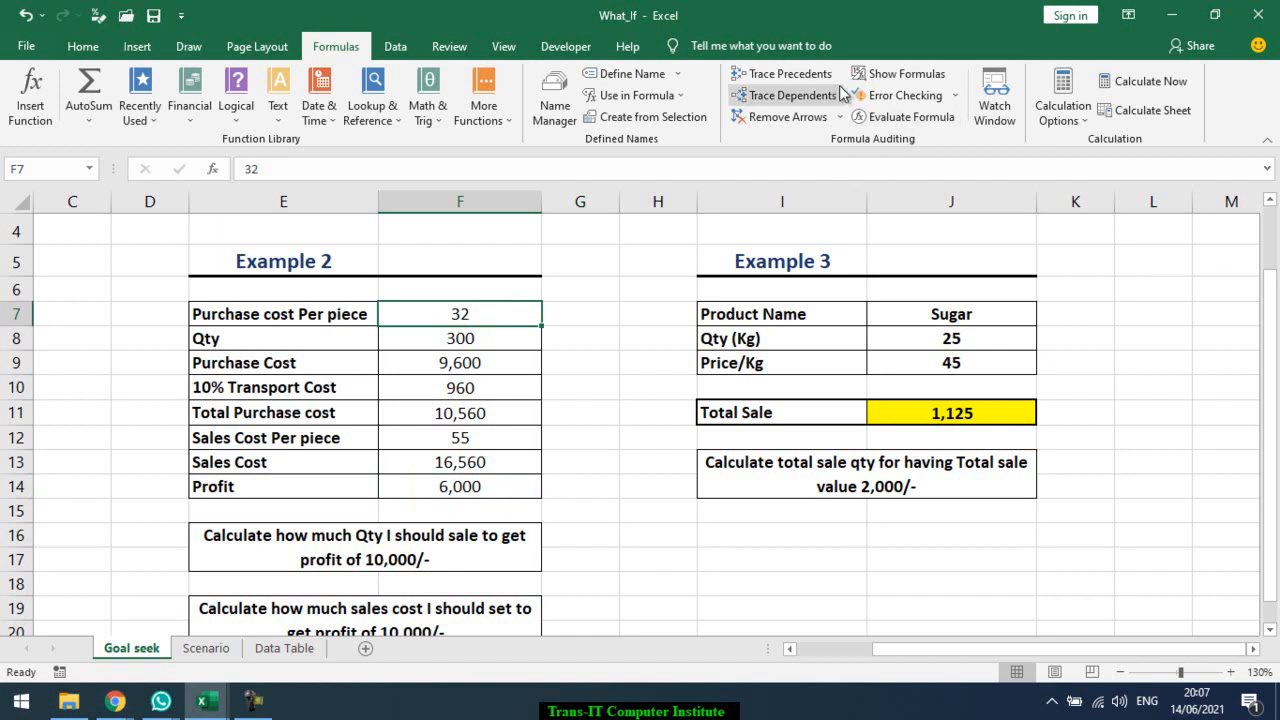
{"action": "left_click", "coordinate": [400, 44]}
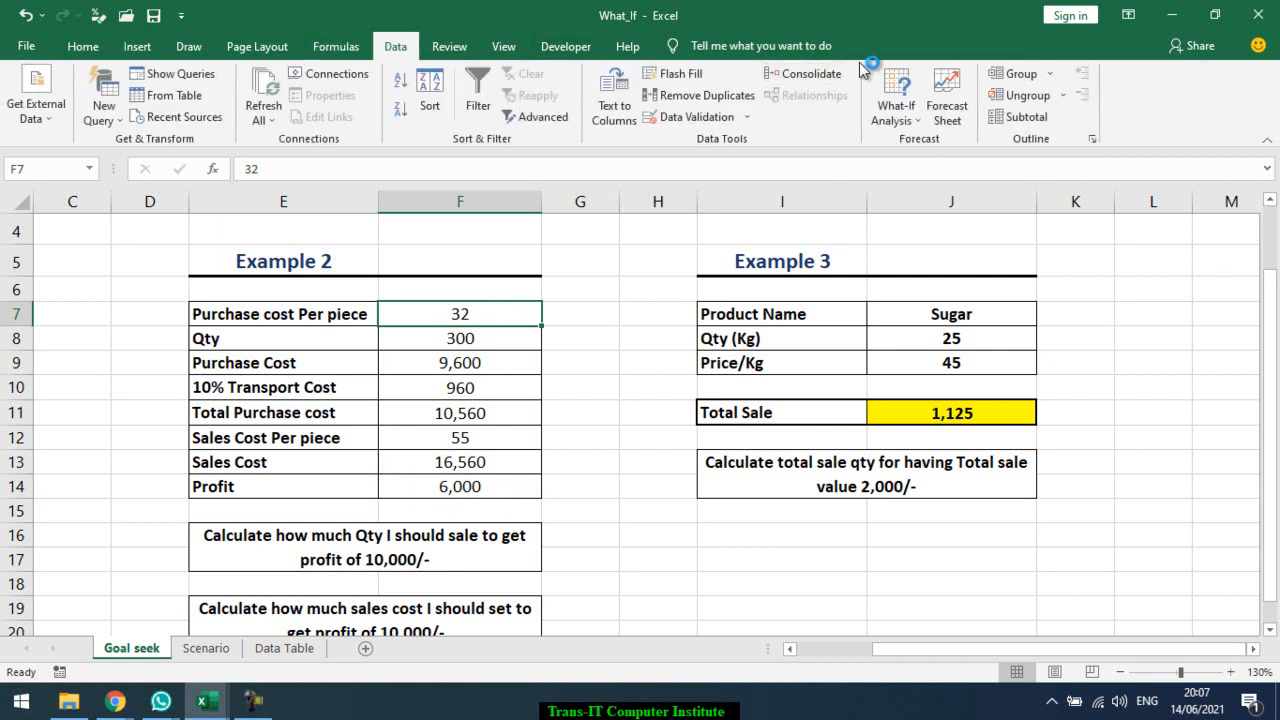
{"action": "left_click", "coordinate": [909, 120]}
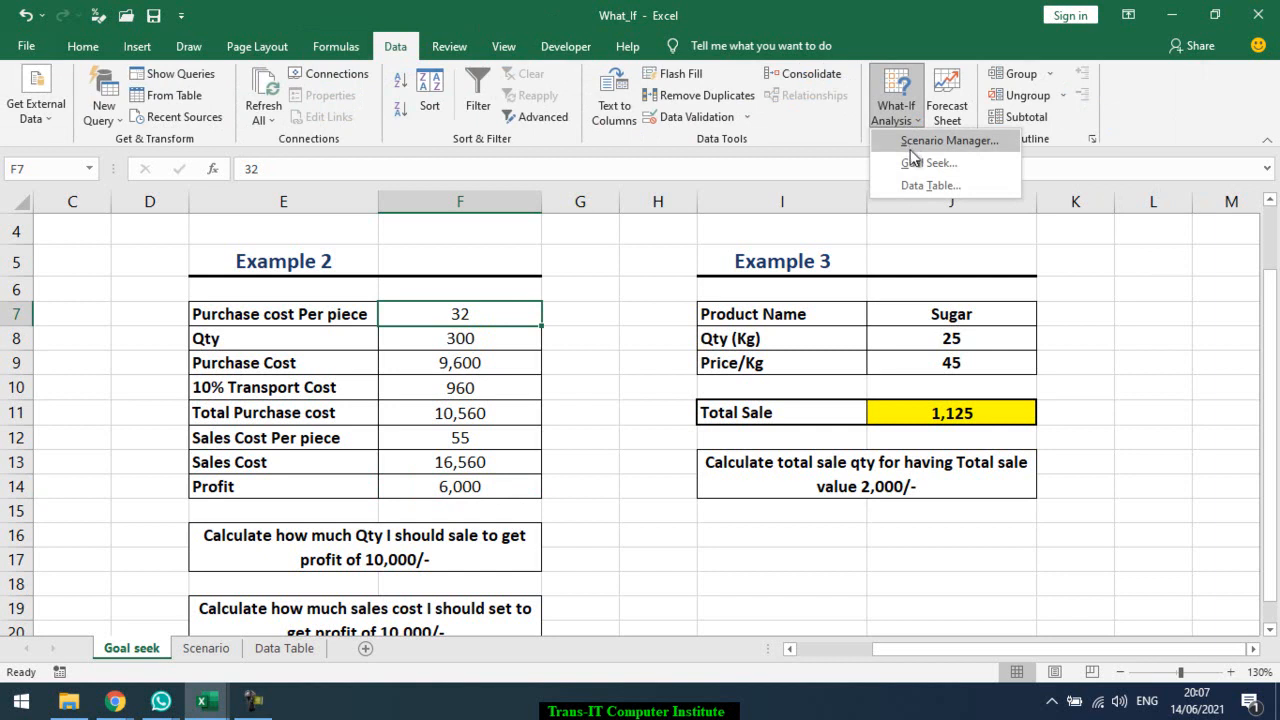
{"action": "left_click", "coordinate": [914, 164]}
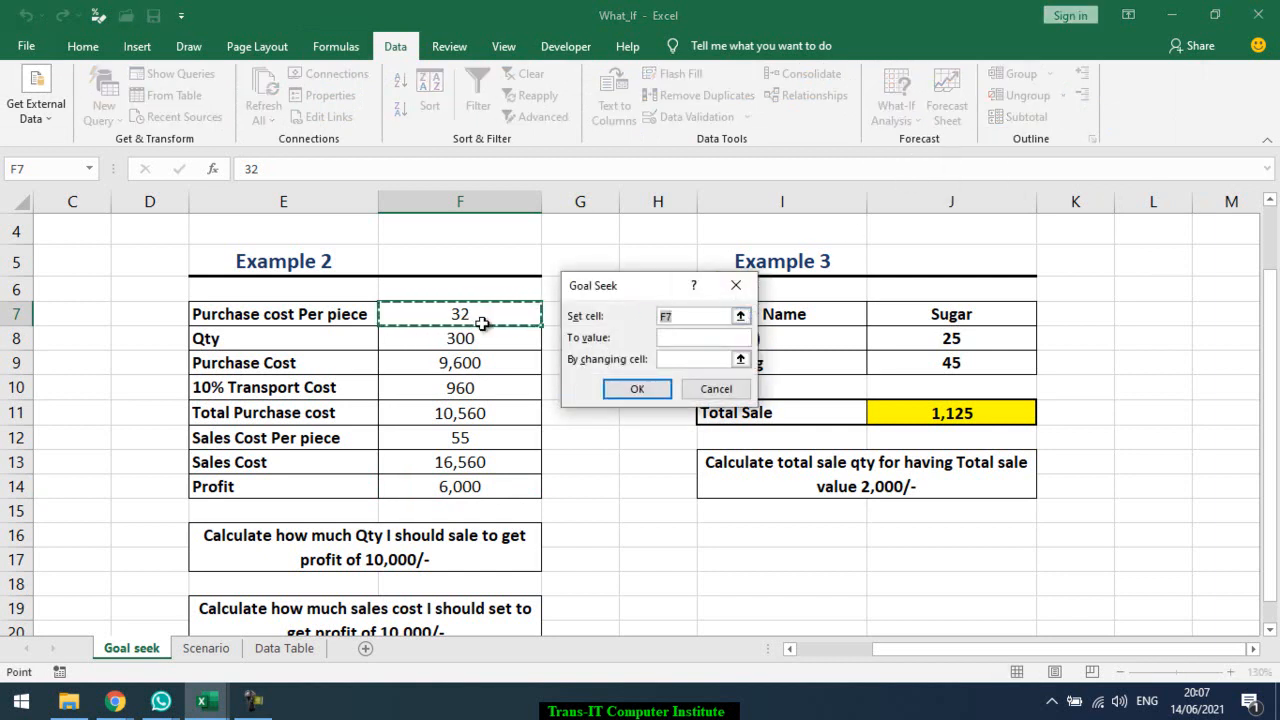
{"action": "left_click", "coordinate": [711, 340]}
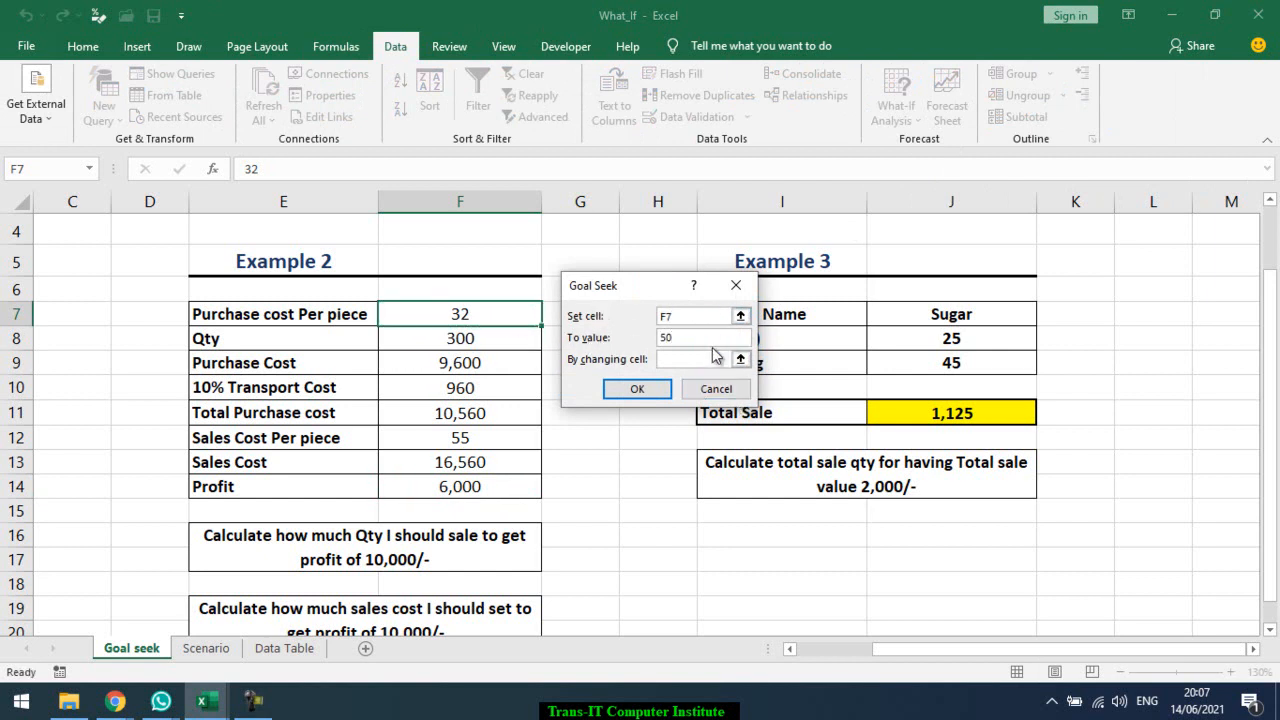
{"action": "left_click", "coordinate": [458, 343]}
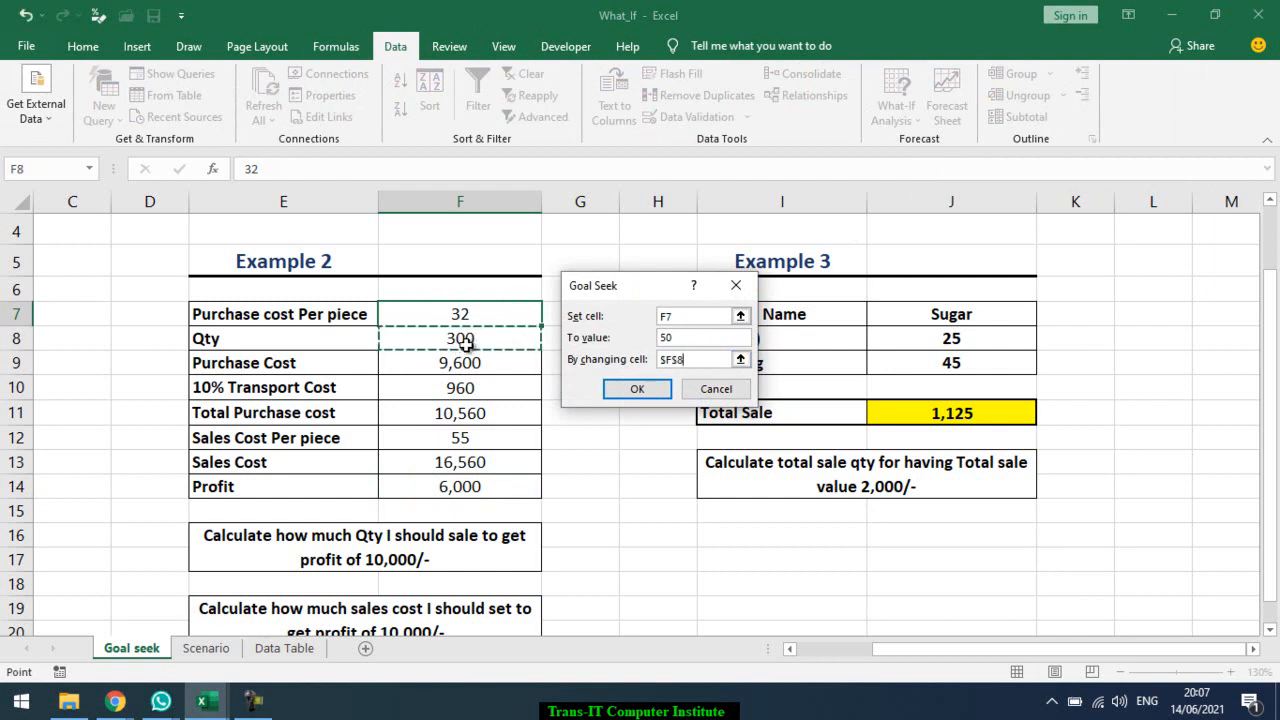
{"action": "left_click", "coordinate": [628, 390]}
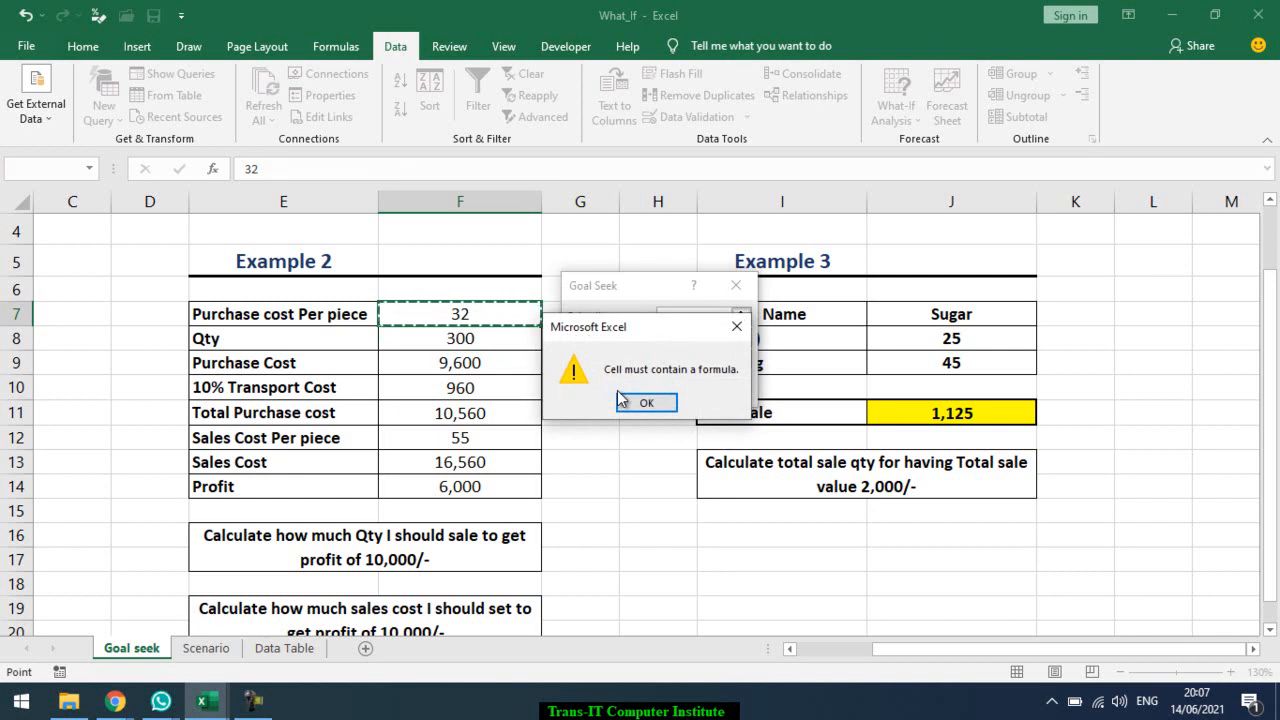
{"action": "left_click", "coordinate": [632, 406]}
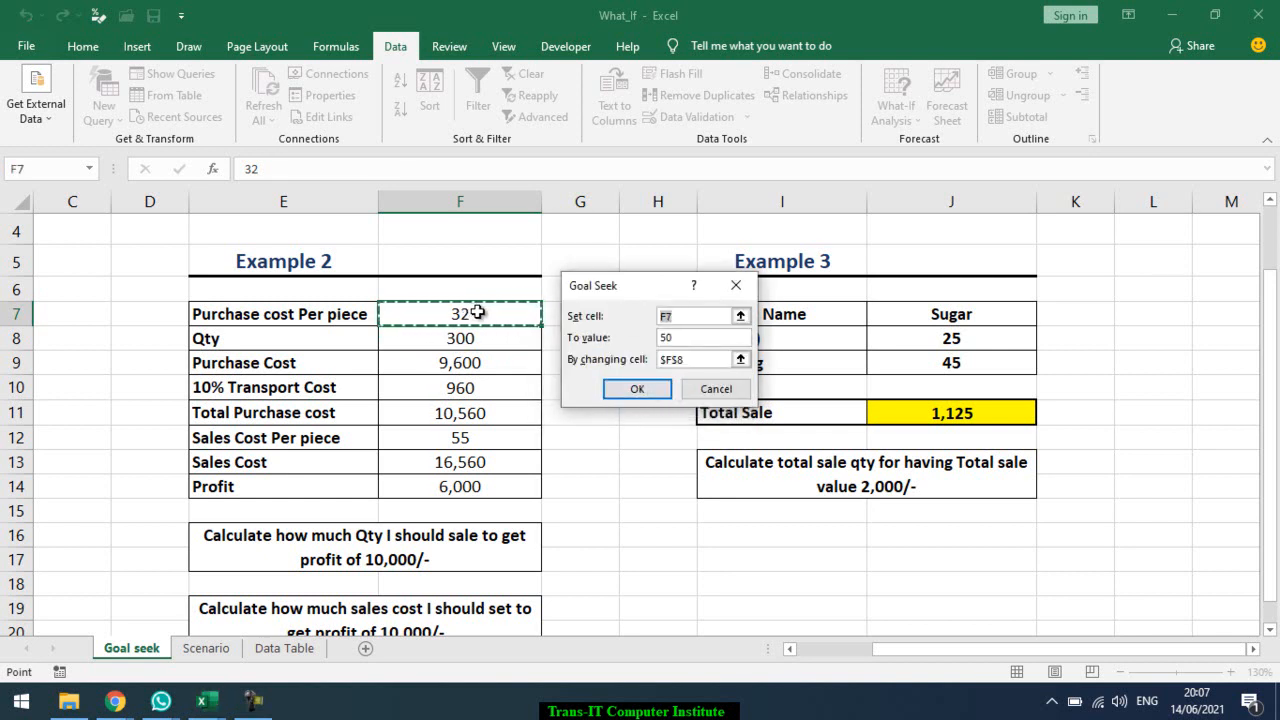
{"action": "left_click", "coordinate": [673, 337]}
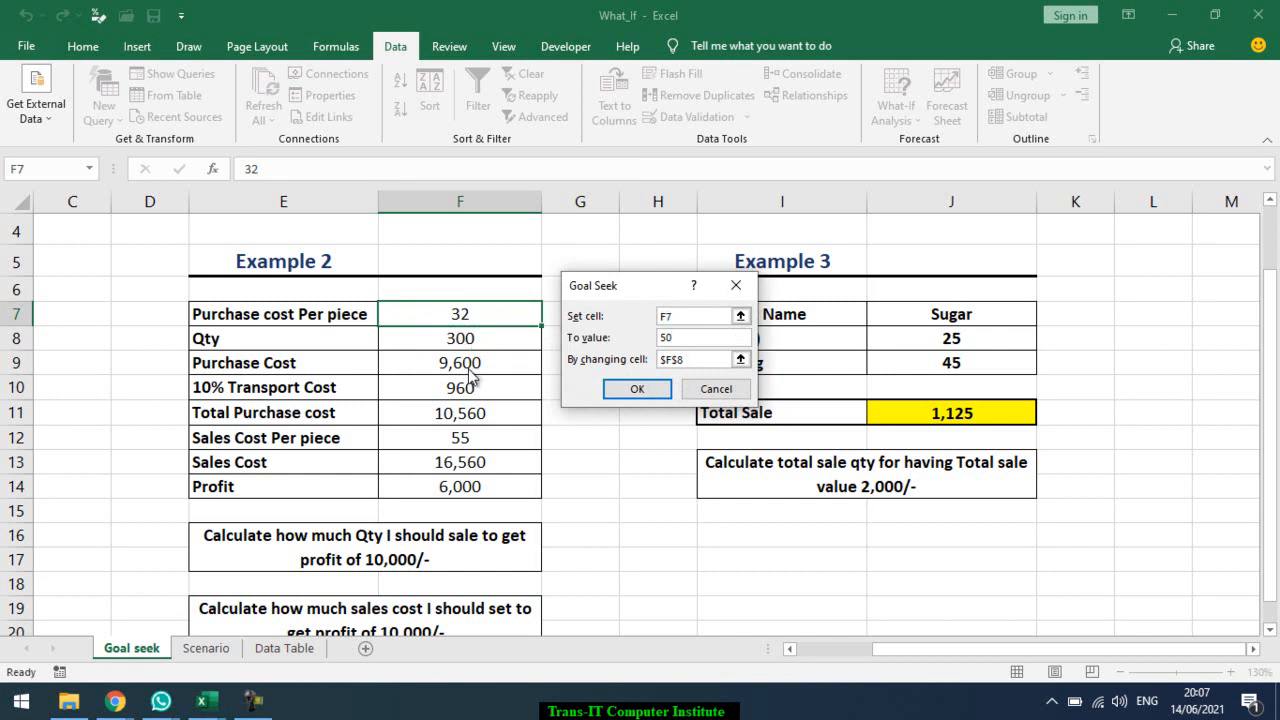
{"action": "key", "text": "Escape"}
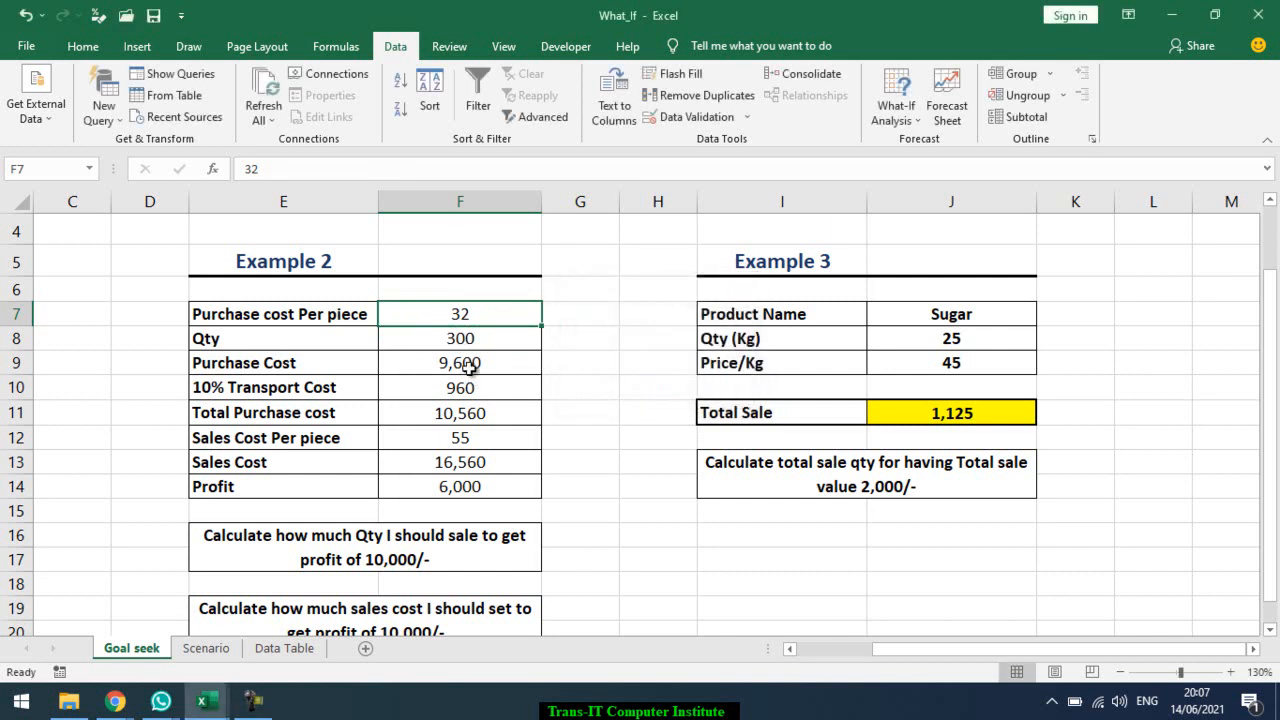
- Examine the cells referenced by Example 2's profit formula in F14
{"action": "left_click", "coordinate": [459, 488]}
{"action": "double_click", "coordinate": [461, 488]}
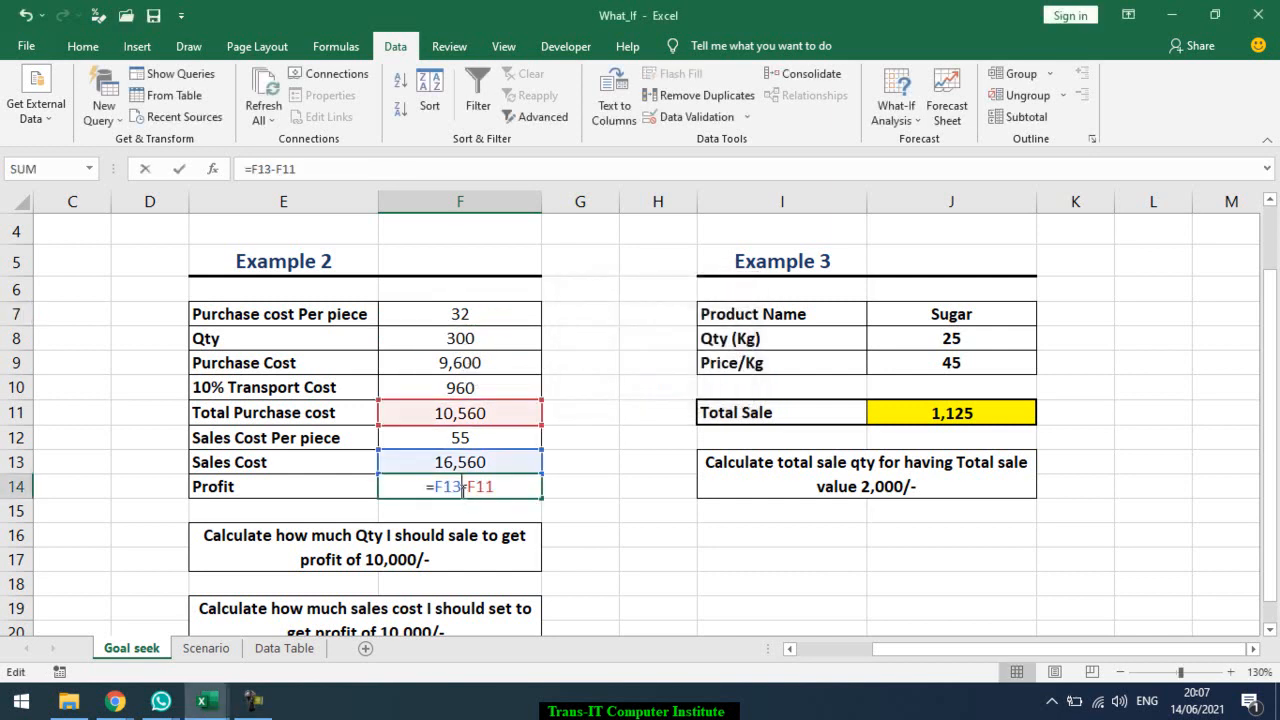
{"action": "key", "text": "Escape"}
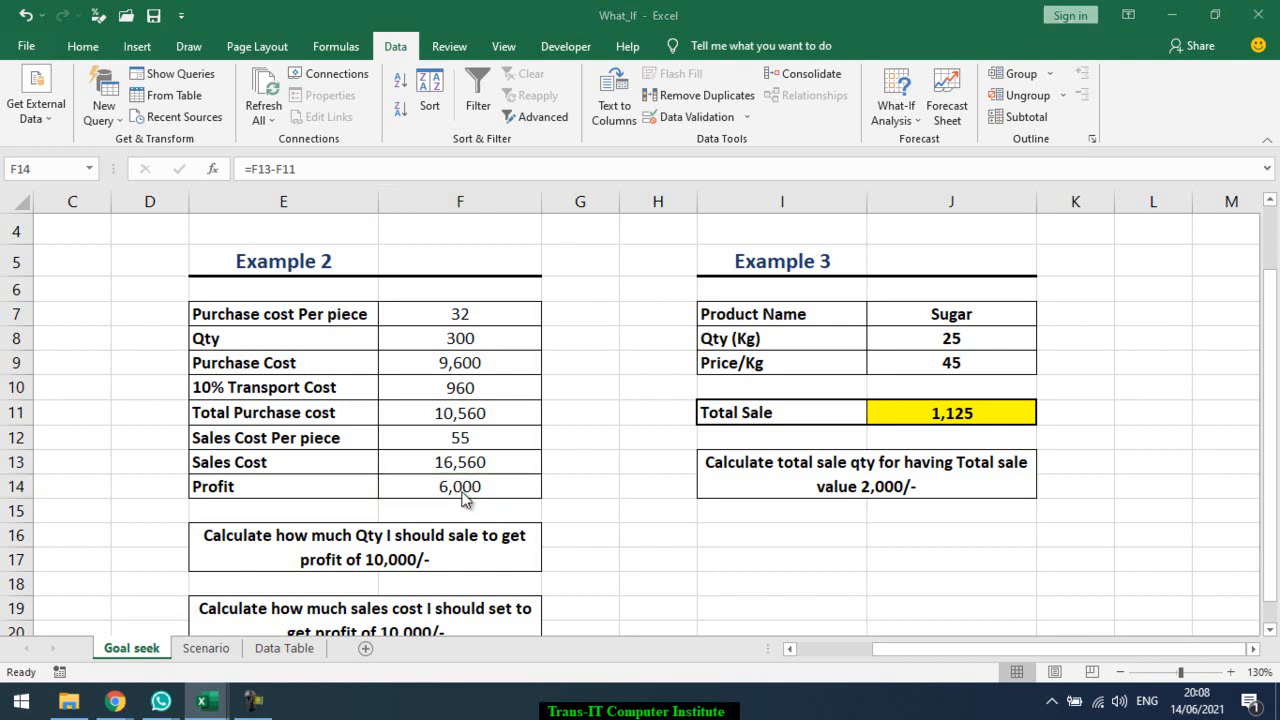
- Switch to the Google Meet call, check the in-call messages and participant list, and return to the What_If workbook in Excel
{"action": "key", "text": "alt+Tab"}
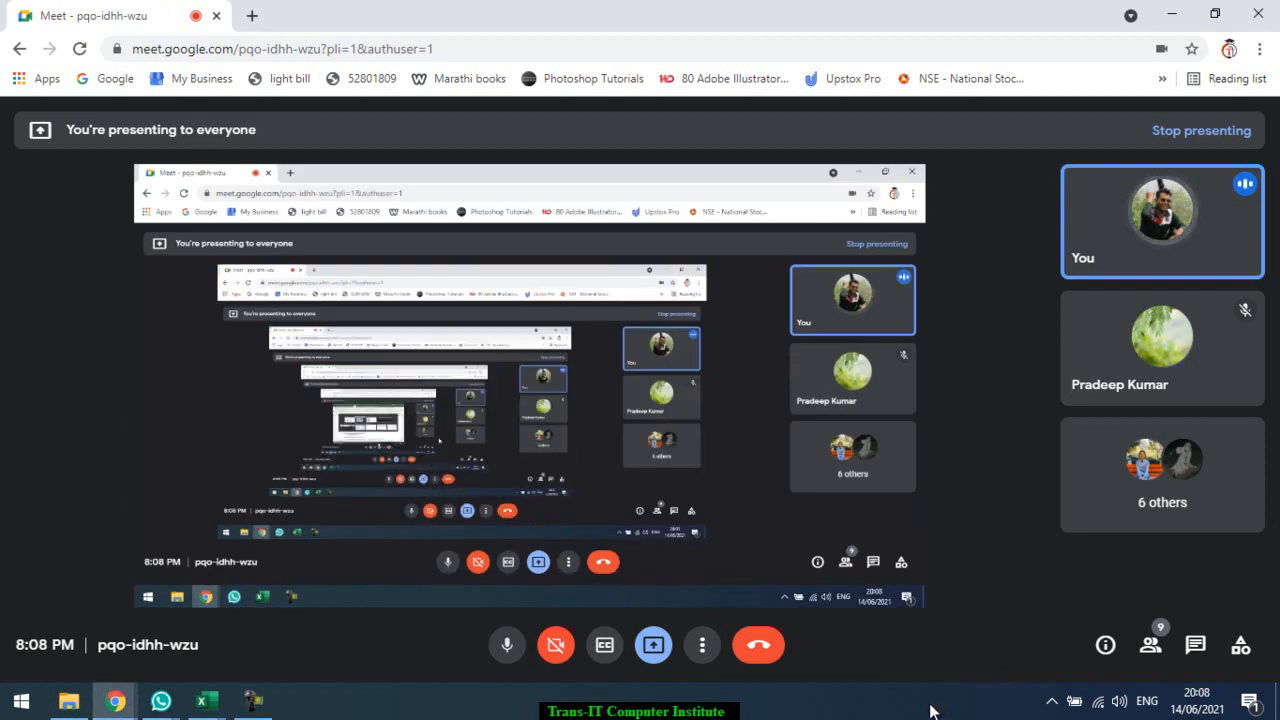
{"action": "left_click", "coordinate": [1203, 651]}
{"action": "key", "text": "alt+Tab"}
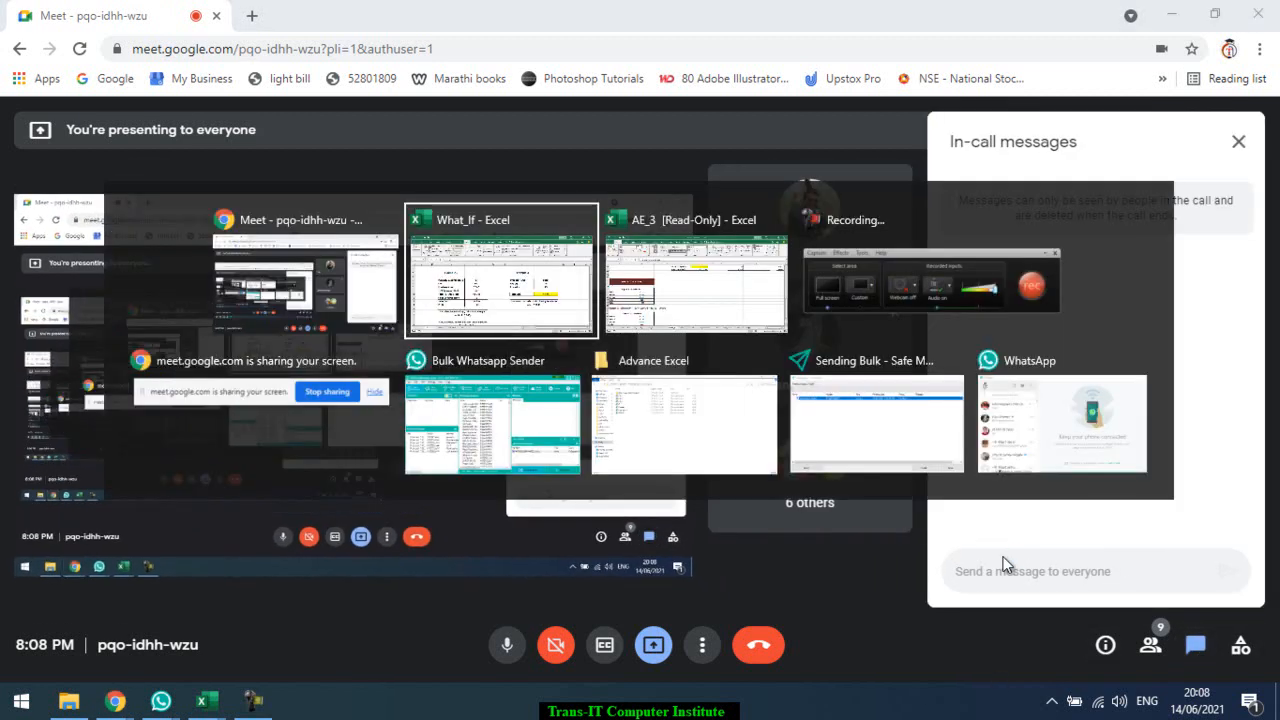
{"action": "key", "text": "alt+Tab"}
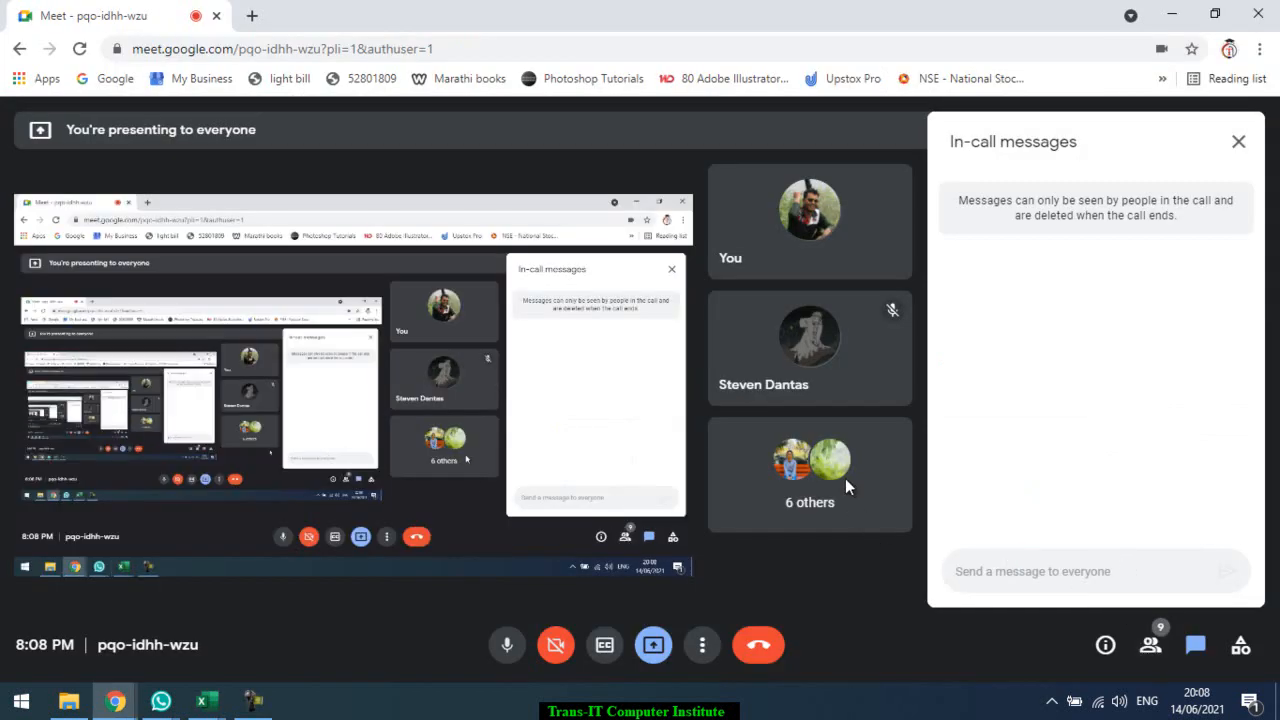
{"action": "left_click", "coordinate": [1238, 146]}
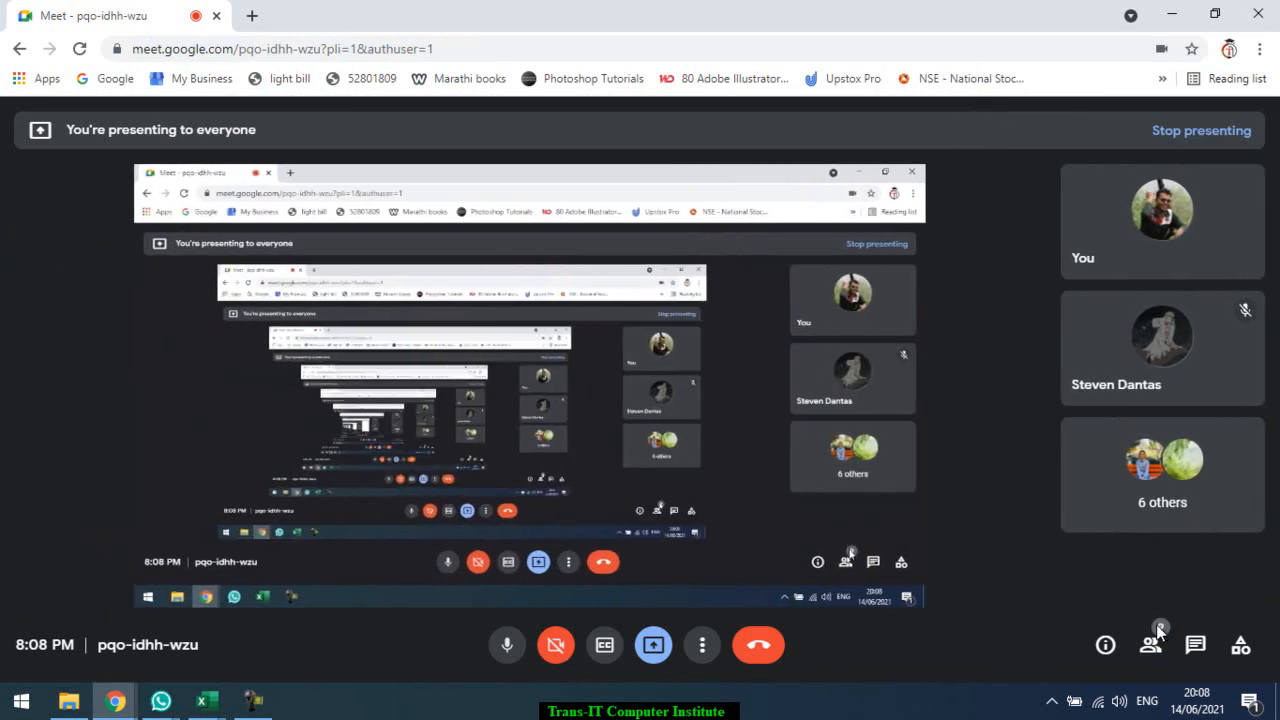
{"action": "left_click", "coordinate": [1150, 642]}
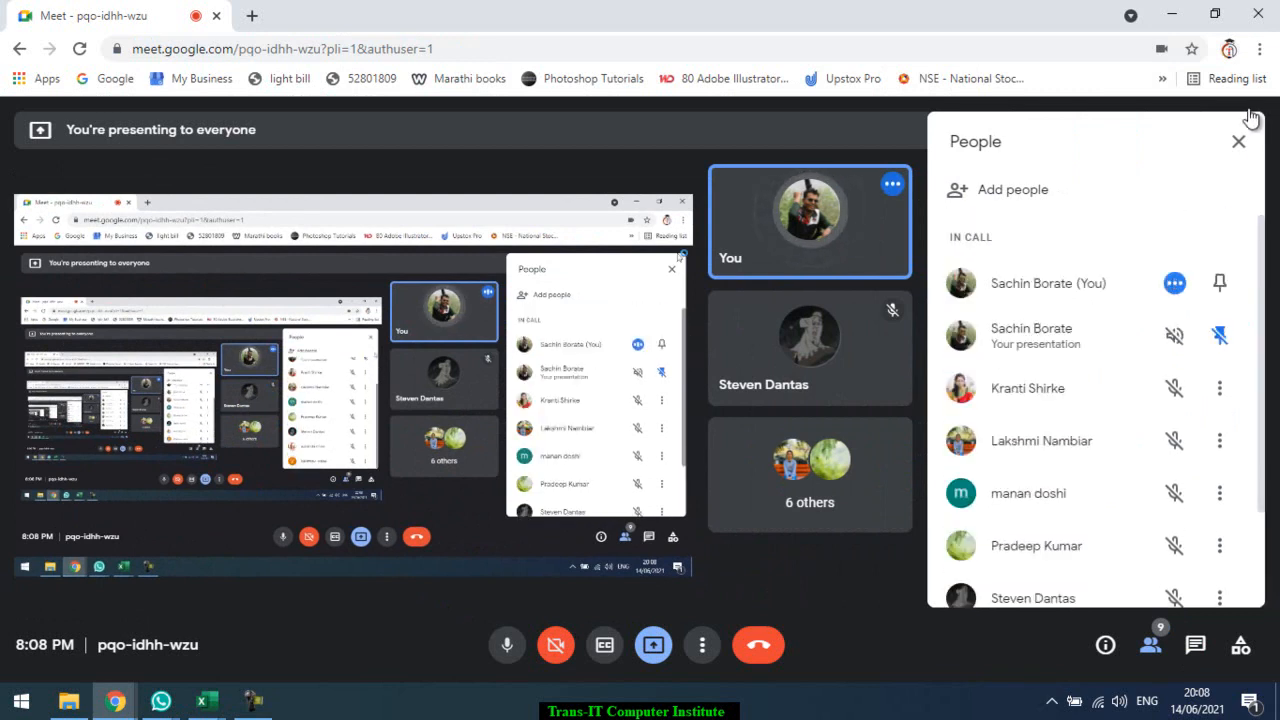
{"action": "key", "text": "alt+Tab"}
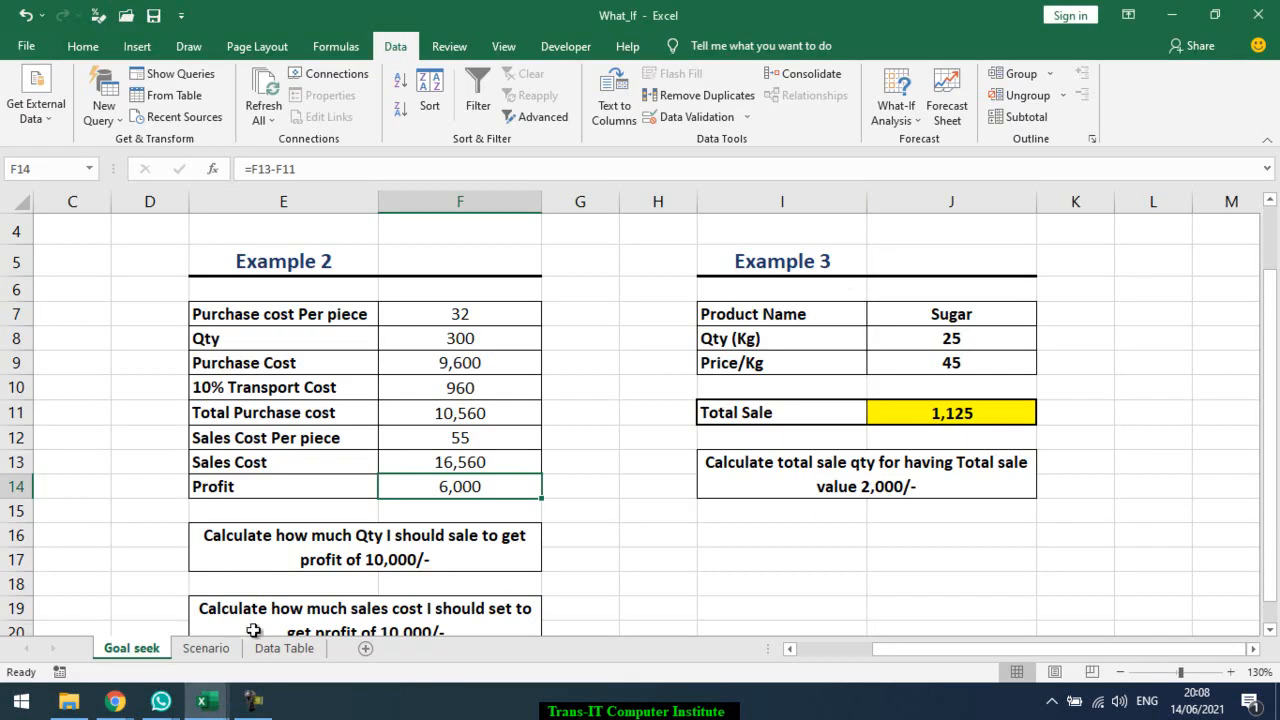
- Open the Scenario sheet and examine how Example 1's Qty in B7 relates to the profit in B13
{"action": "left_click", "coordinate": [212, 650]}
{"action": "left_click", "coordinate": [504, 403]}
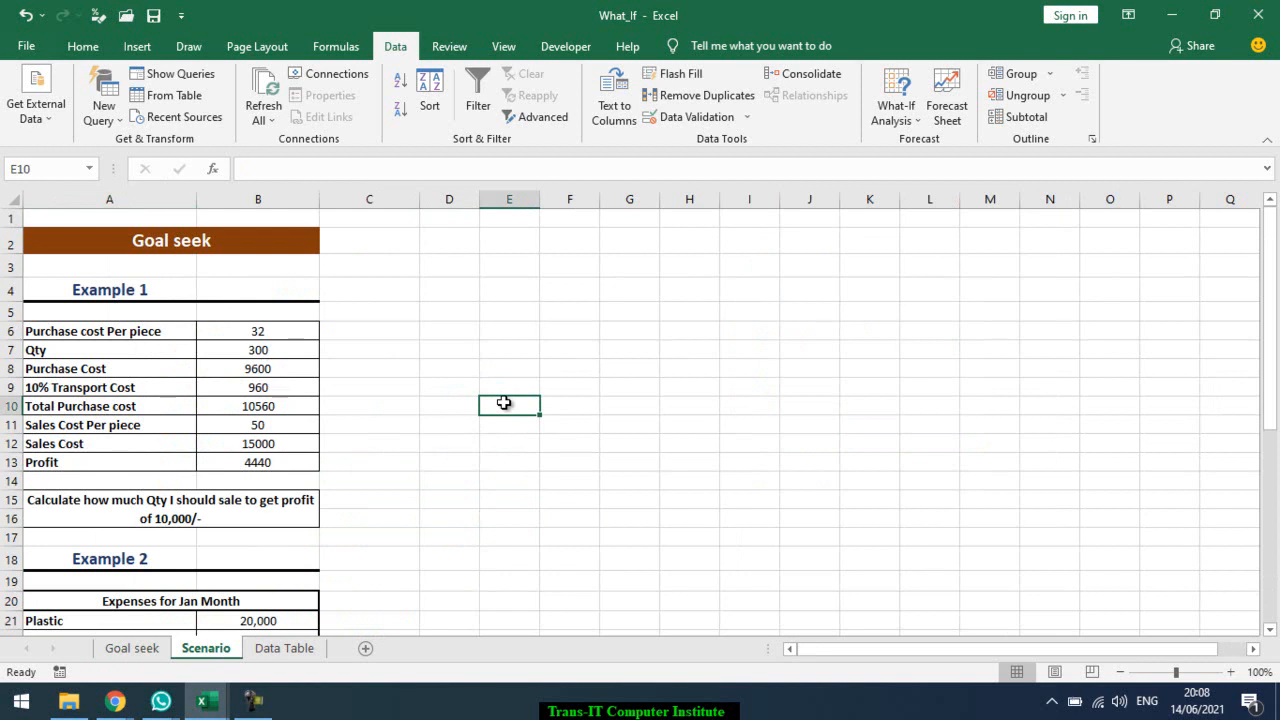
{"action": "left_click", "coordinate": [280, 350]}
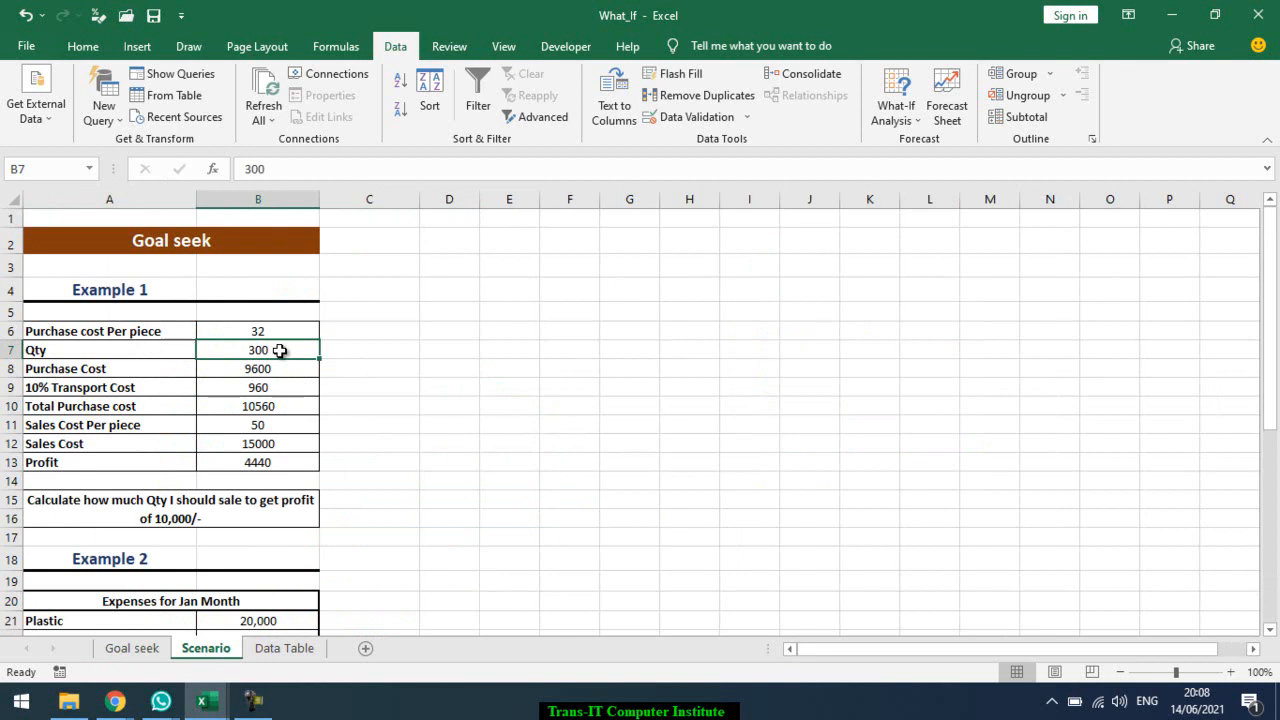
{"action": "left_click", "coordinate": [259, 460]}
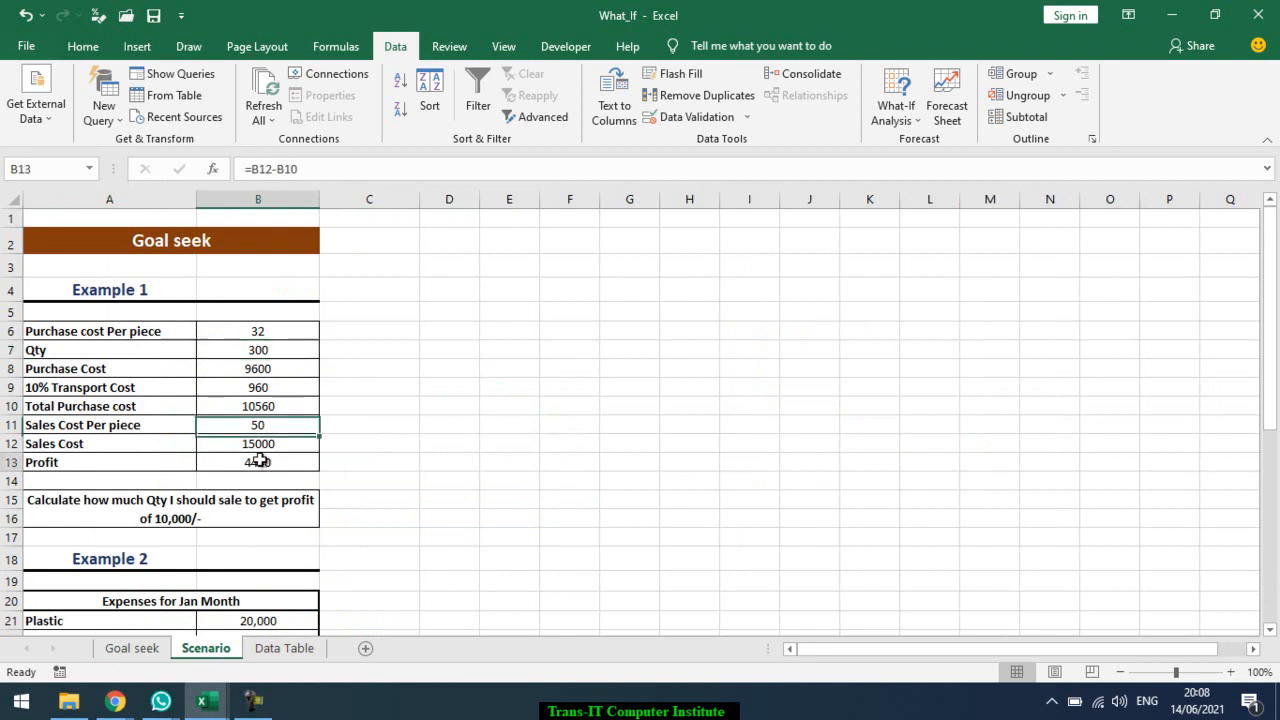
{"action": "left_click", "coordinate": [274, 350]}
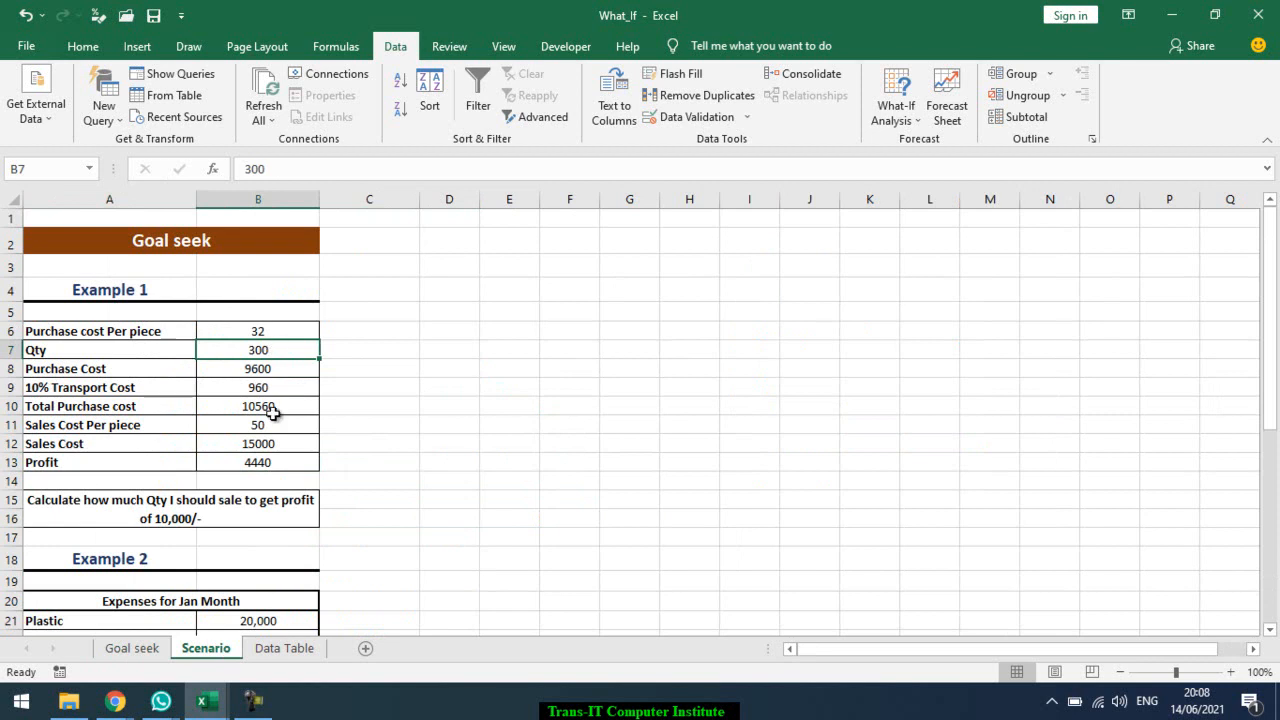
{"action": "left_click", "coordinate": [272, 464]}
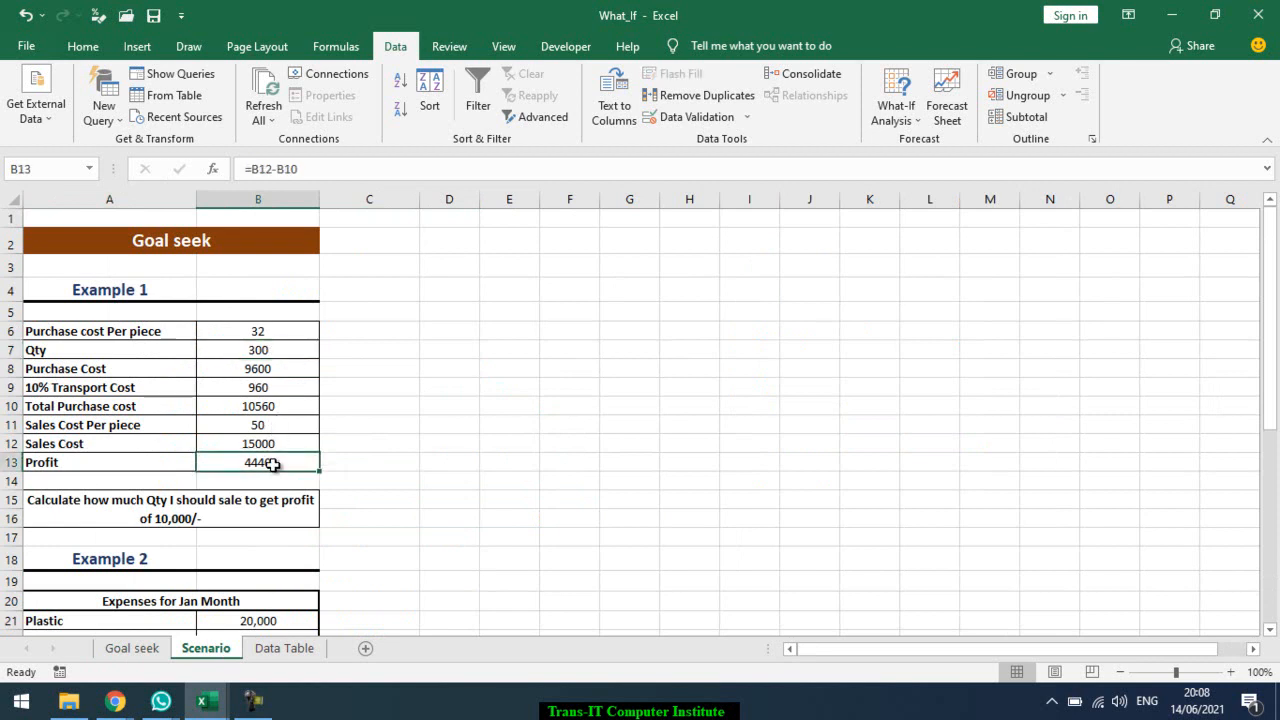
{"action": "left_click", "coordinate": [301, 354]}
{"action": "left_click", "coordinate": [287, 462]}
{"action": "left_click", "coordinate": [292, 350]}
{"action": "left_click", "coordinate": [272, 466]}
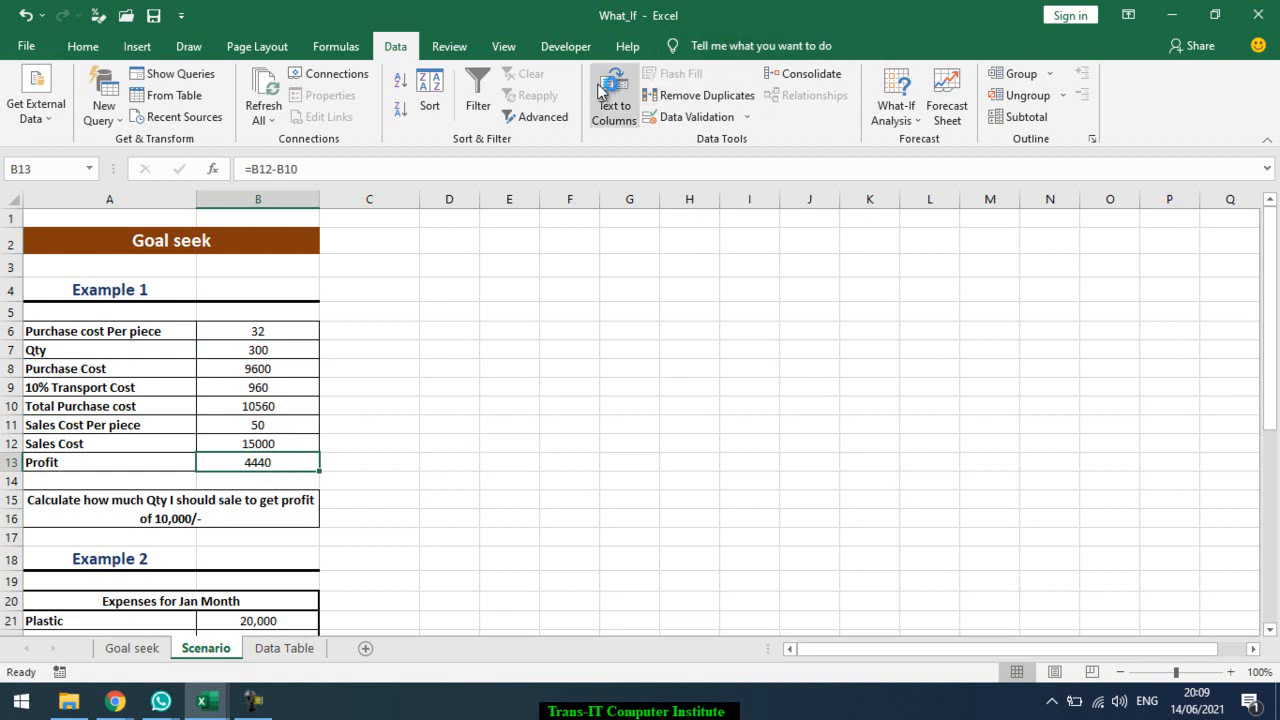
- Add a scenario named "100 Qty" in Scenario Manager, with Example 1's Qty cell B7 as its changing cell
{"action": "left_click", "coordinate": [891, 127]}
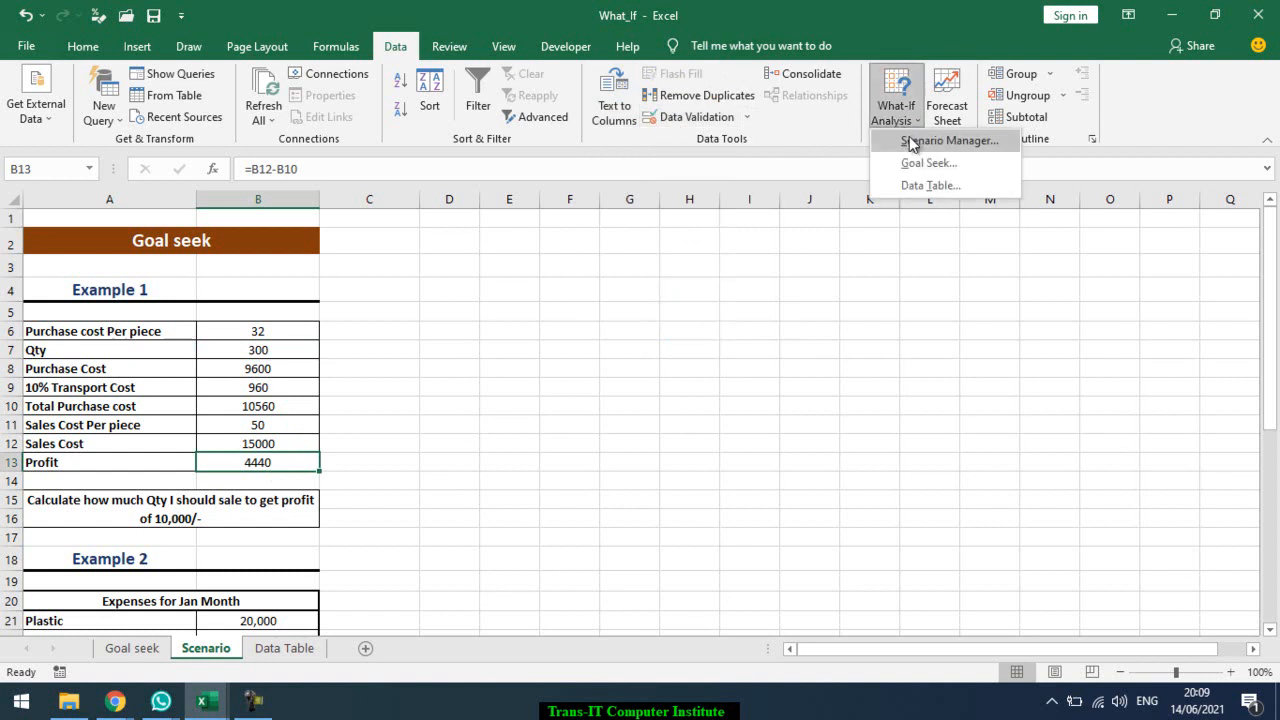
{"action": "left_click", "coordinate": [912, 141]}
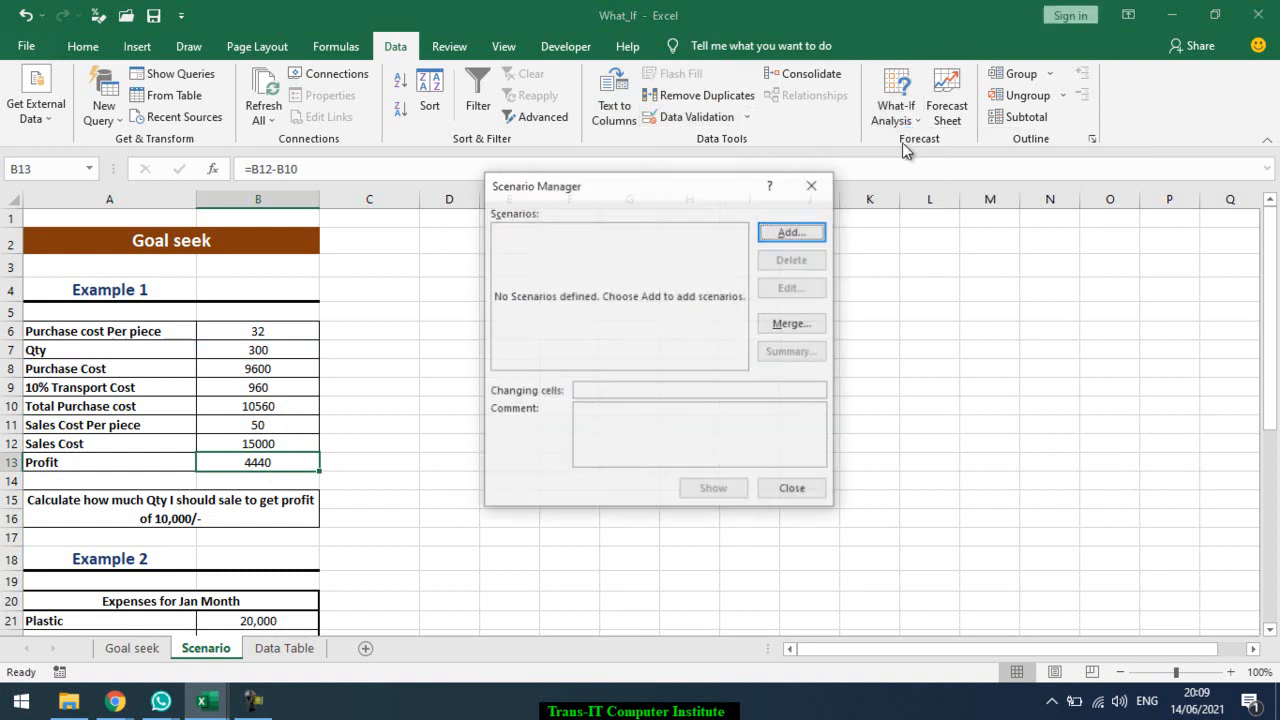
{"action": "left_click", "coordinate": [790, 231]}
{"action": "left_click", "coordinate": [544, 251]}
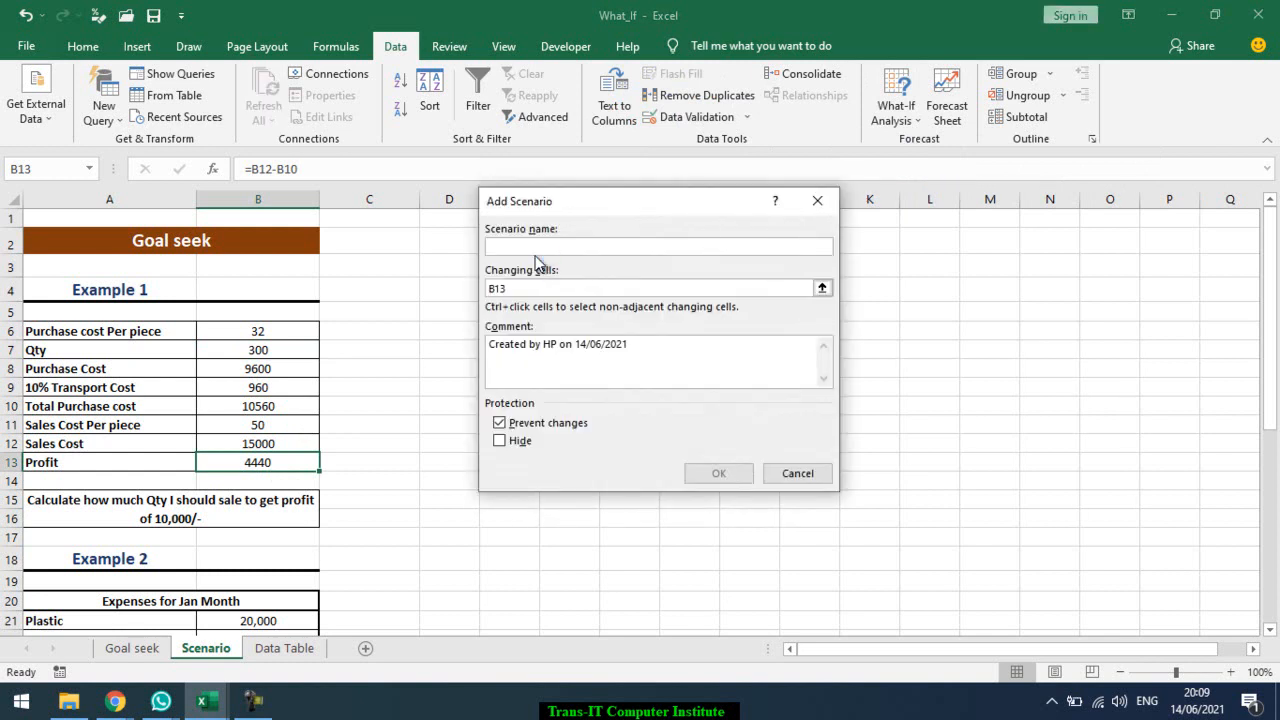
{"action": "type", "text": "100 Qty"}
{"action": "left_click", "coordinate": [534, 288]}
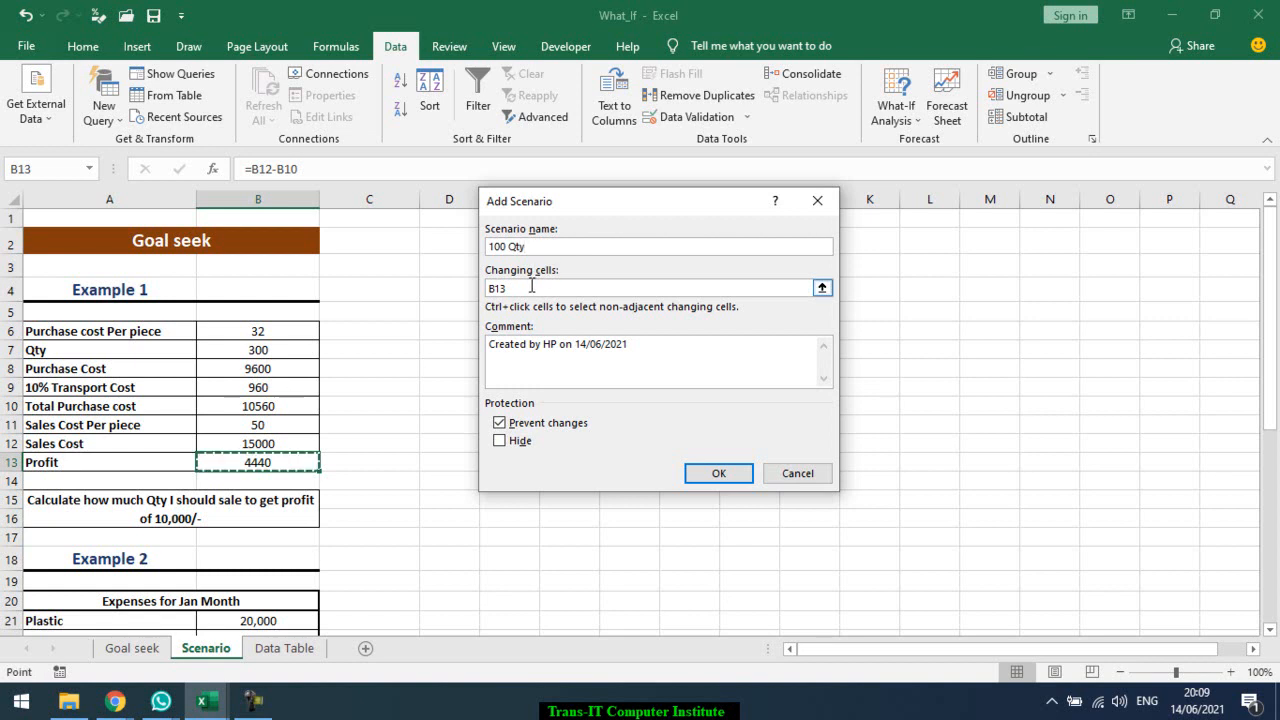
{"action": "left_click", "coordinate": [246, 350]}
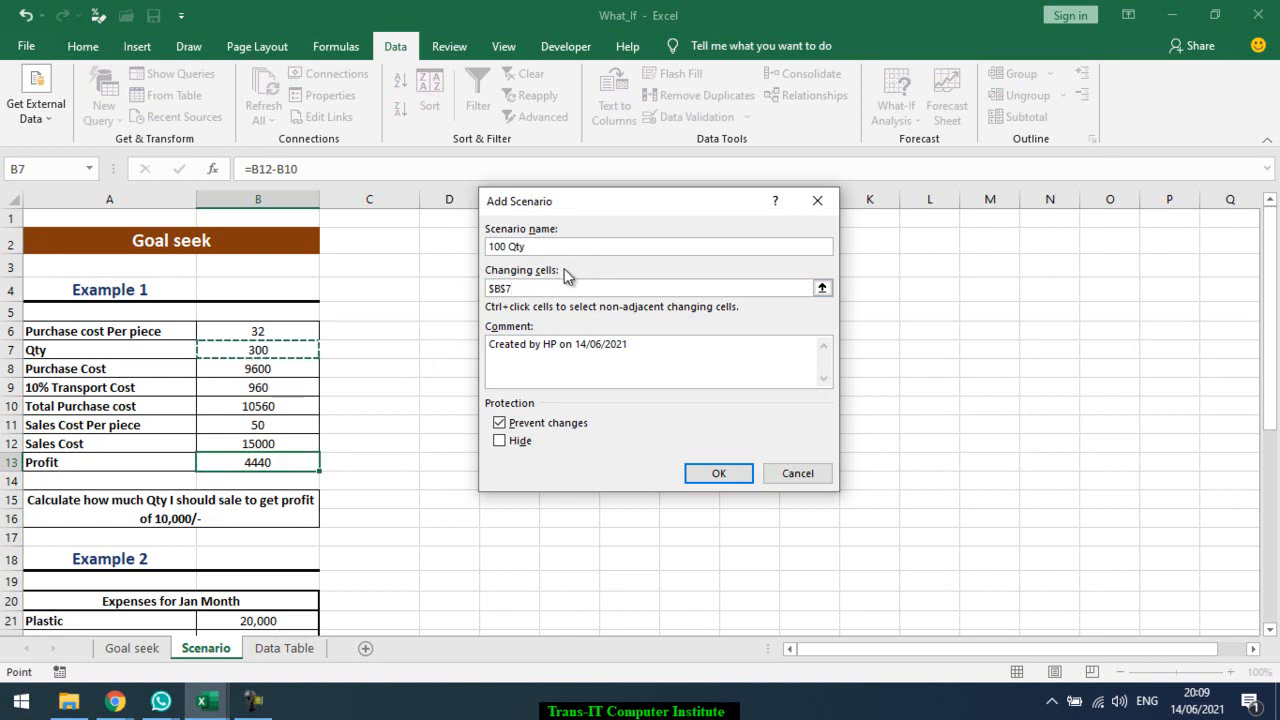
- Replace the scenario's default comment with "Sell qty 100" and store the scenario, continuing to a new one
{"action": "left_click", "coordinate": [628, 348]}
{"action": "left_click_drag", "start_coordinate": [619, 343], "coordinate": [500, 342]}
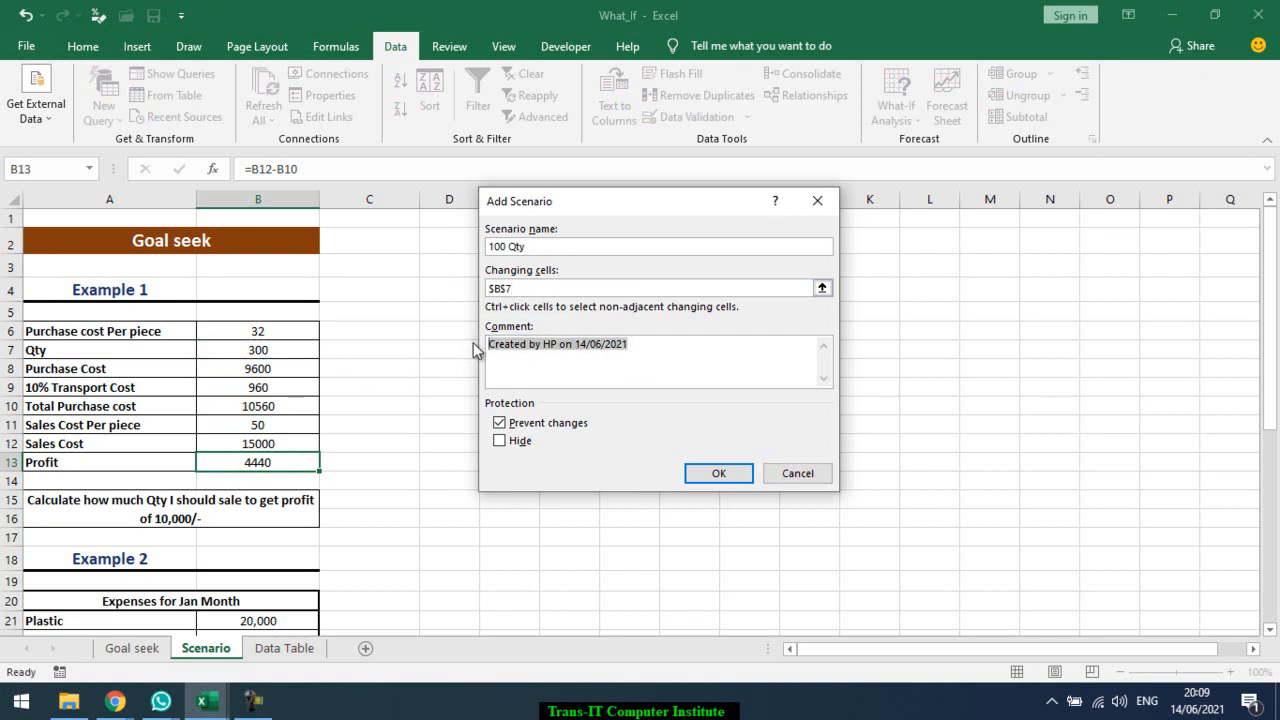
{"action": "key", "text": "BackSpace"}
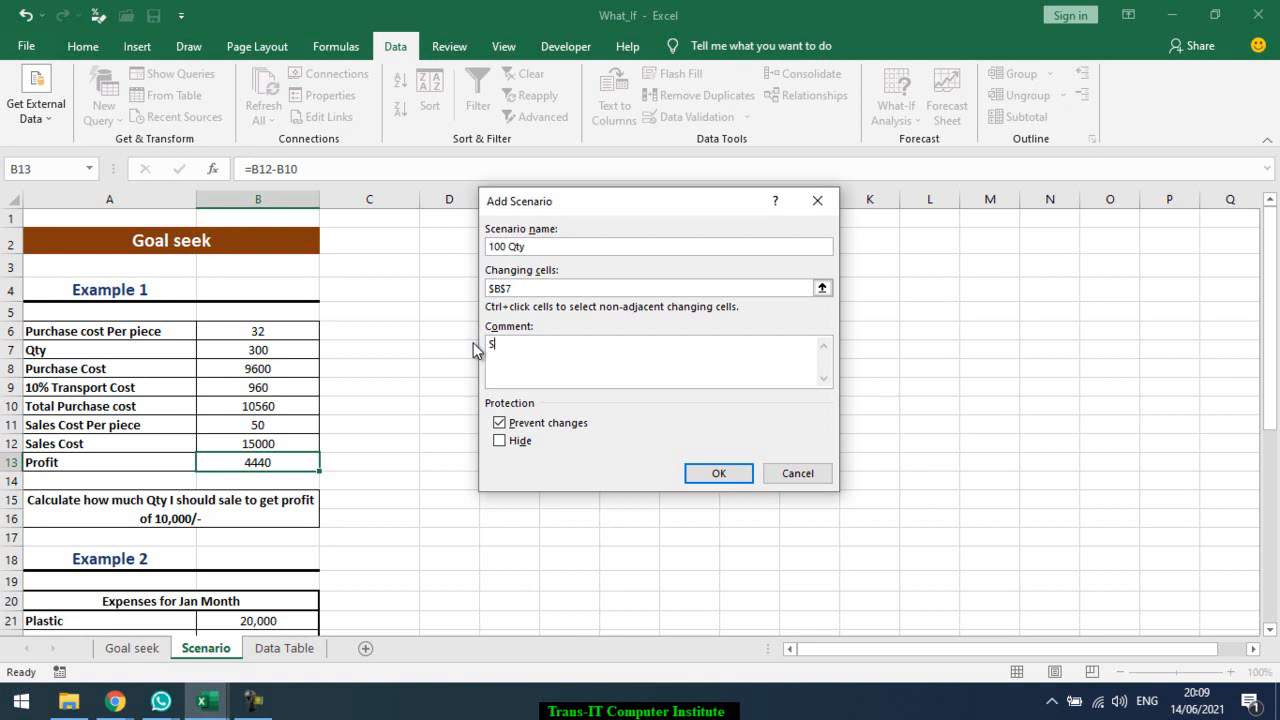
{"action": "type", "text": "Sell qty 100"}
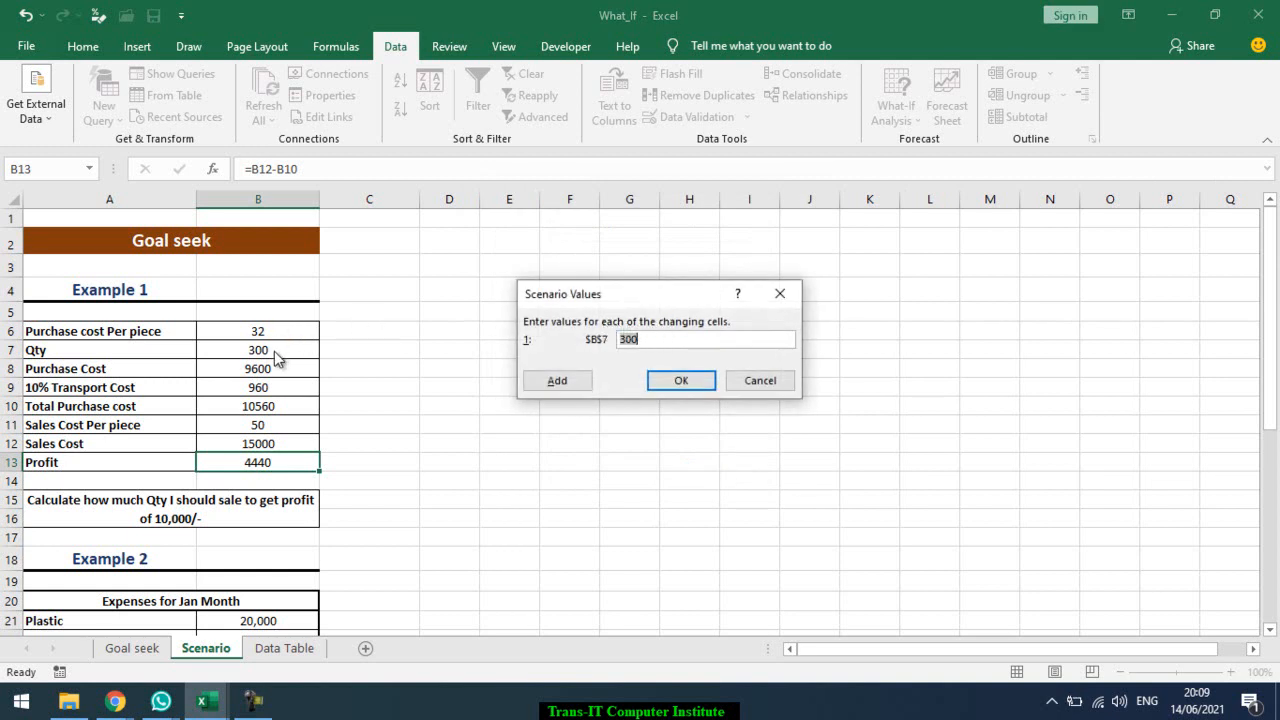
{"action": "left_click", "coordinate": [584, 385]}
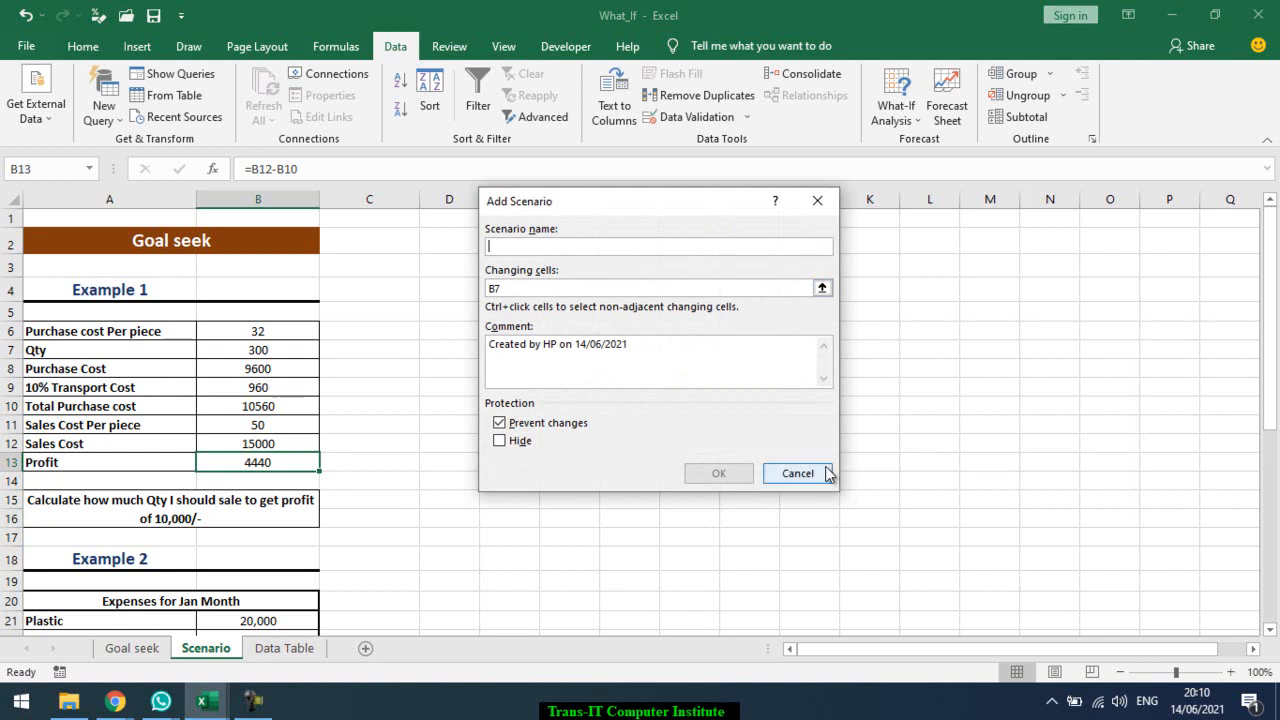
- Discard the empty new scenario and apply the "100 Qty" scenario's values to the sheet
{"action": "left_click", "coordinate": [795, 476]}
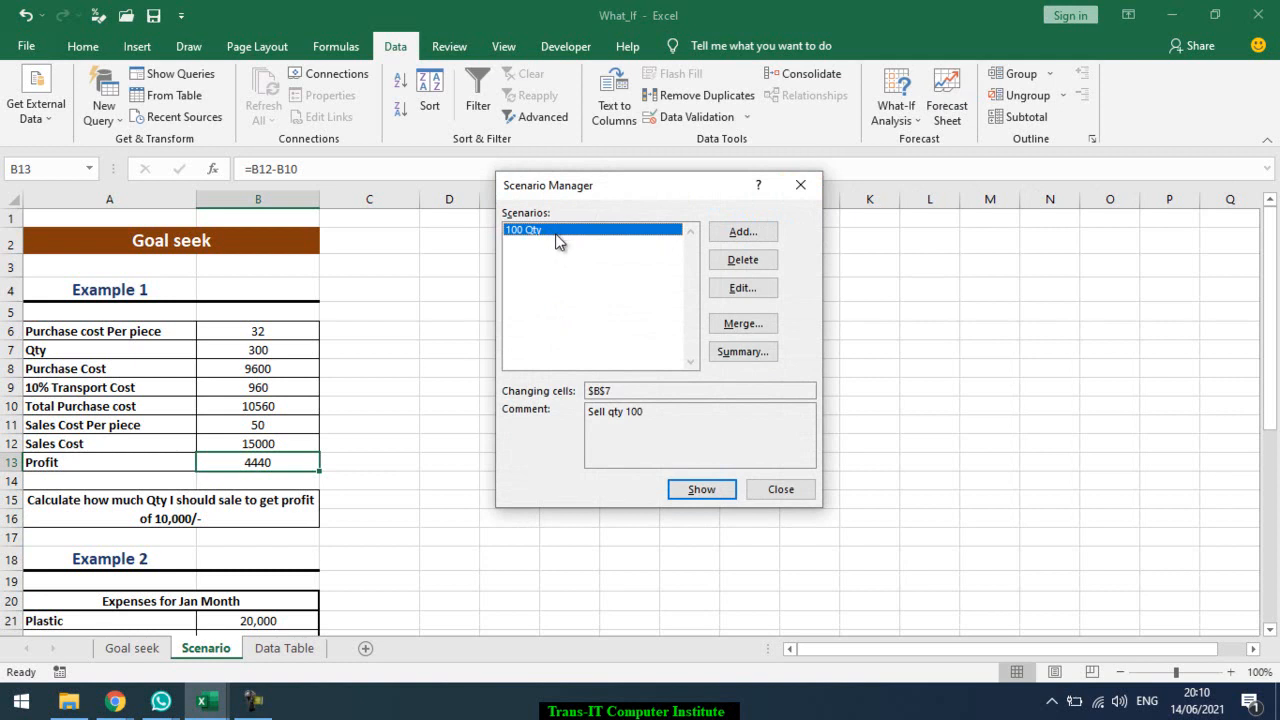
{"action": "left_click", "coordinate": [695, 494]}
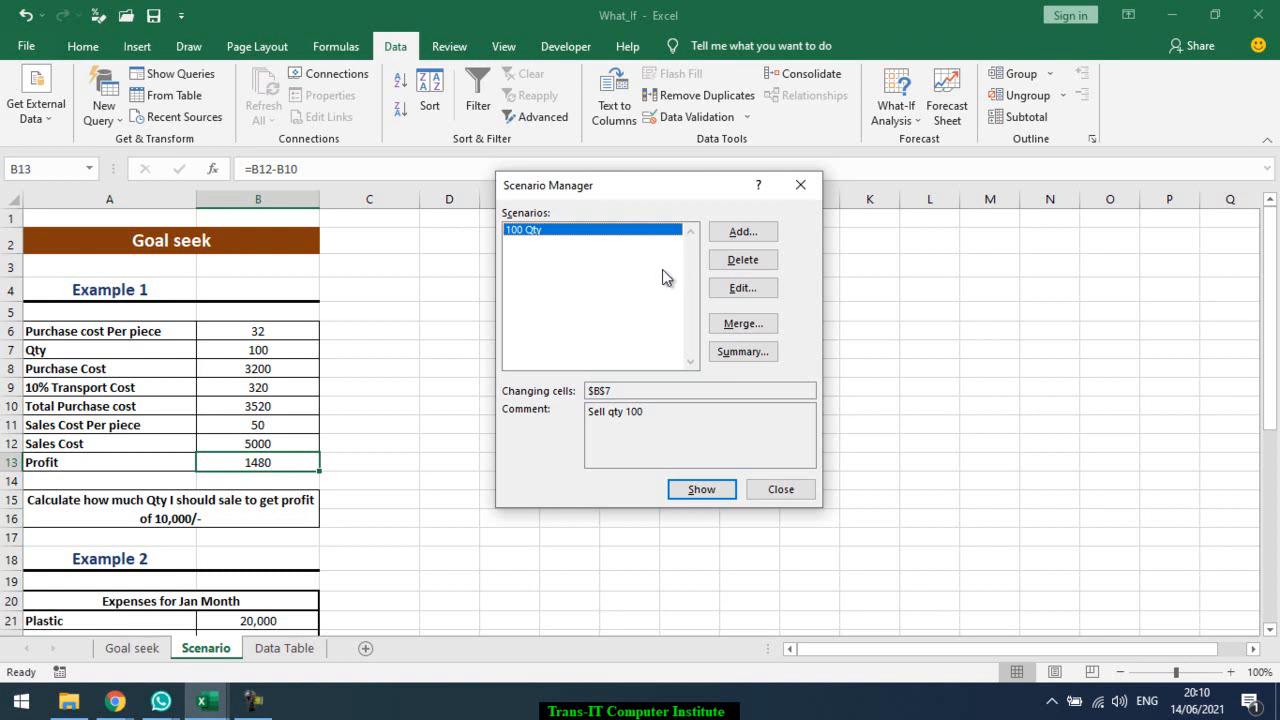
- Add a scenario named "200 Qty" with changing cell B7 set to 200, continuing to another new scenario
{"action": "left_click", "coordinate": [733, 235]}
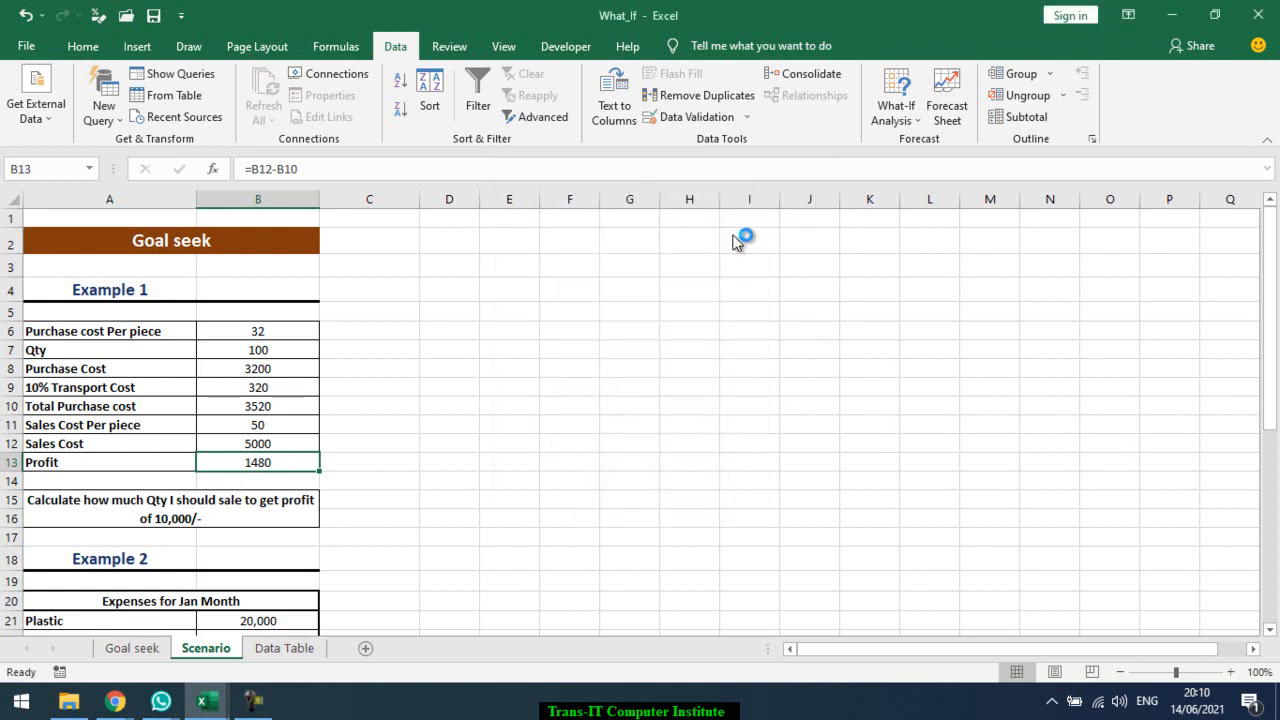
{"action": "type", "text": "200 "}
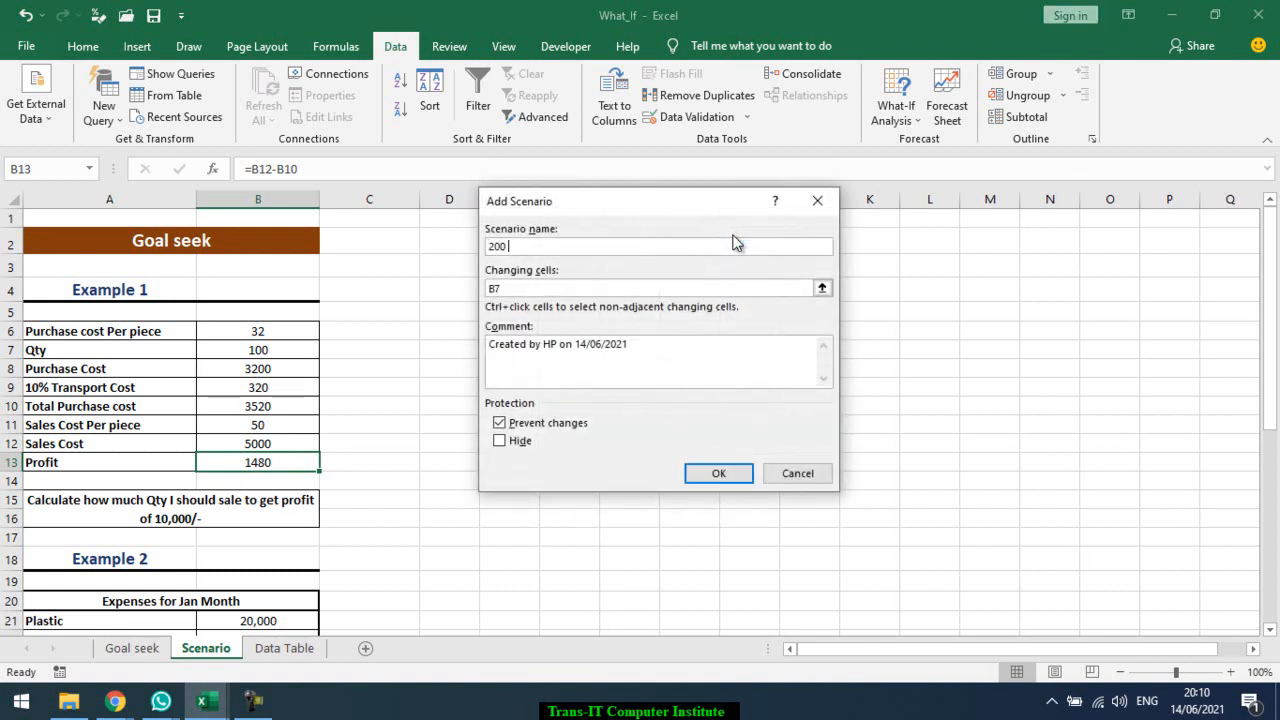
{"action": "type", "text": "Qty"}
{"action": "left_click", "coordinate": [737, 287]}
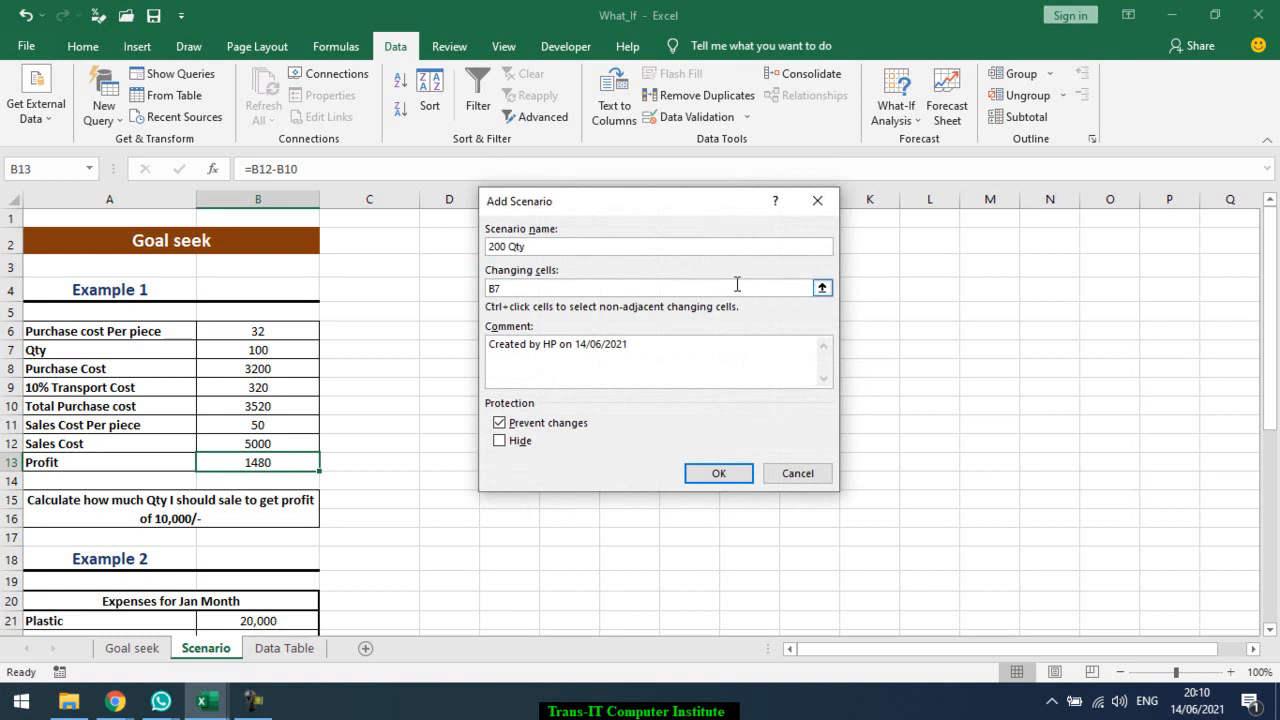
{"action": "left_click", "coordinate": [703, 476]}
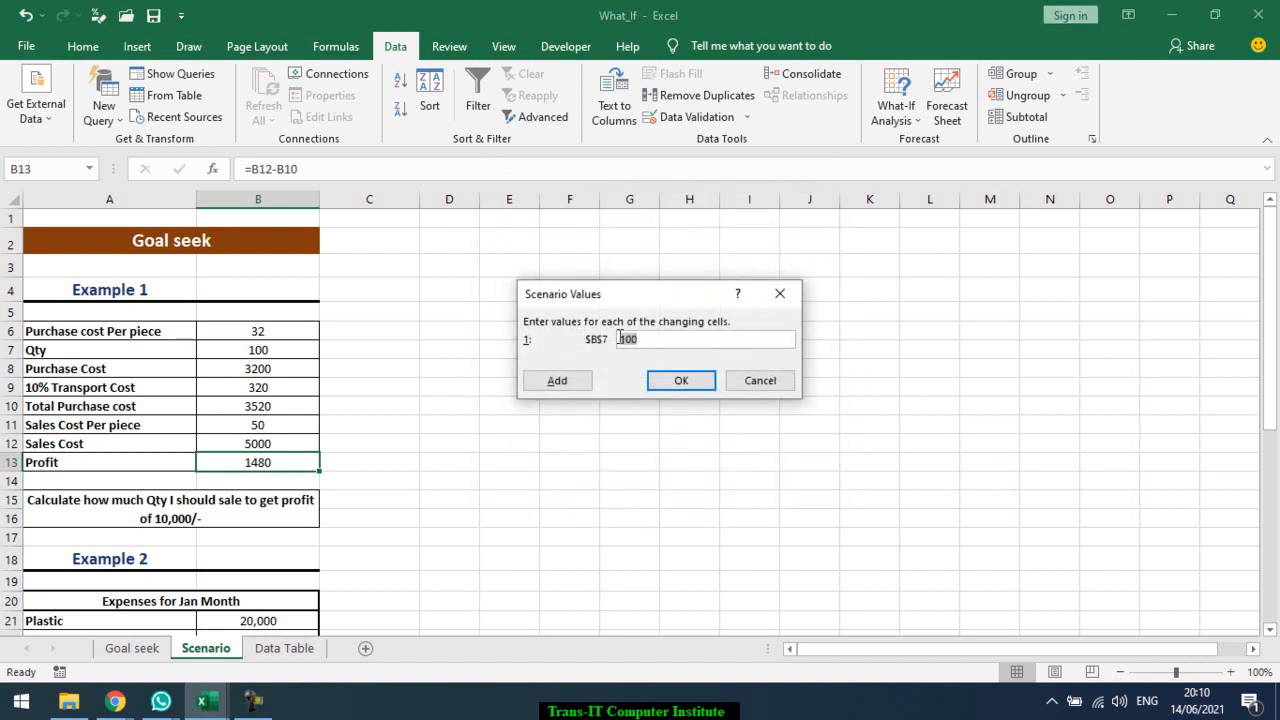
{"action": "type", "text": "2"}
{"action": "left_click", "coordinate": [556, 381]}
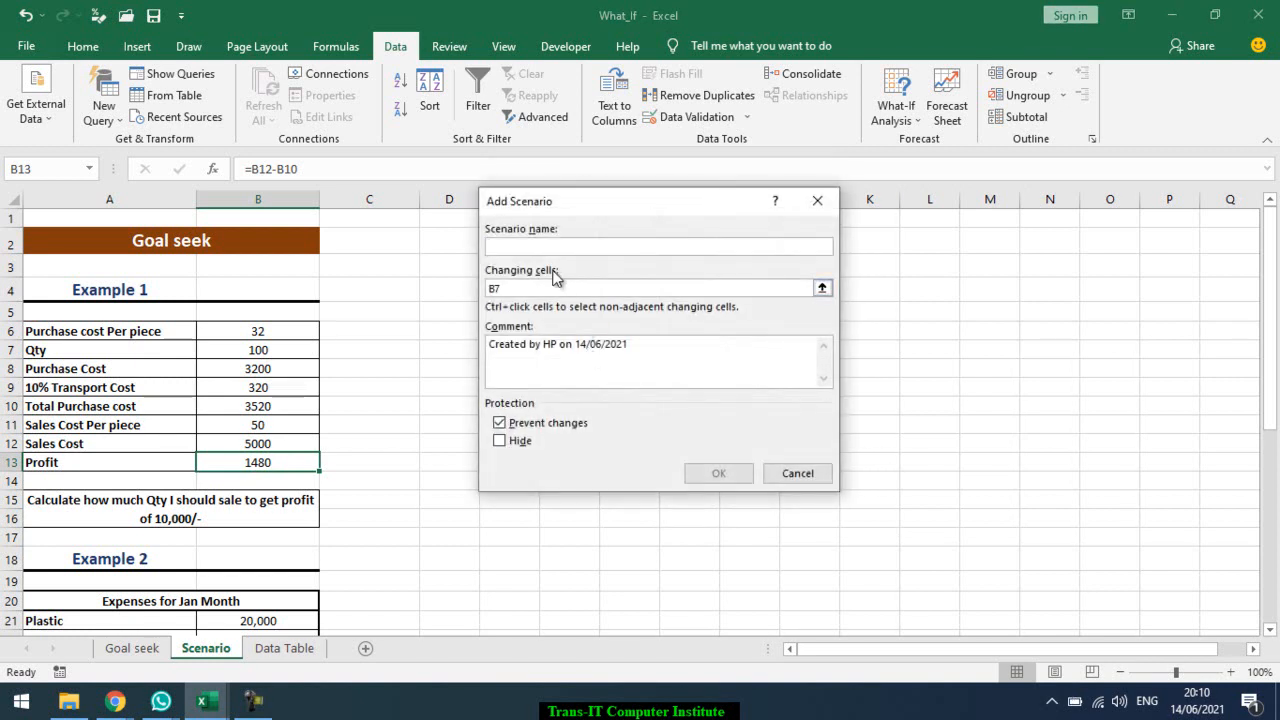
- Define the scenario "300 Qty" with B7 set to 300 and continue to another new scenario
{"action": "type", "text": "300 Qty"}
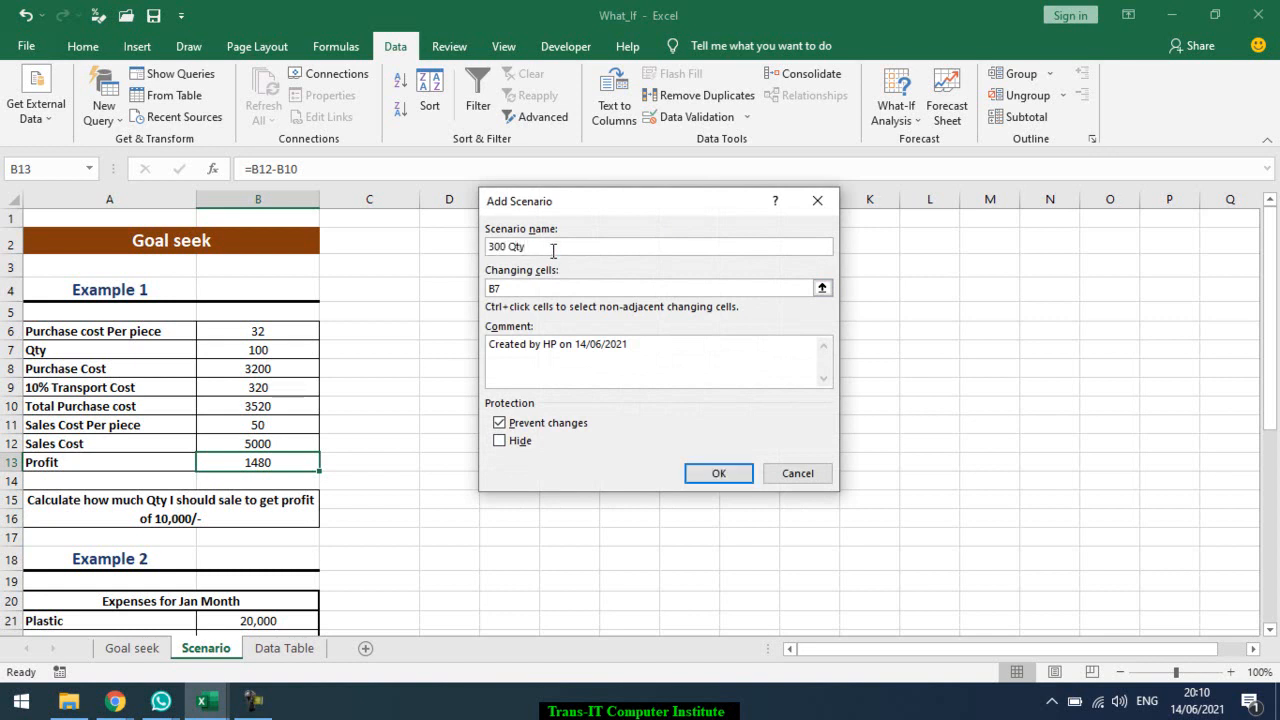
{"action": "left_click", "coordinate": [717, 474]}
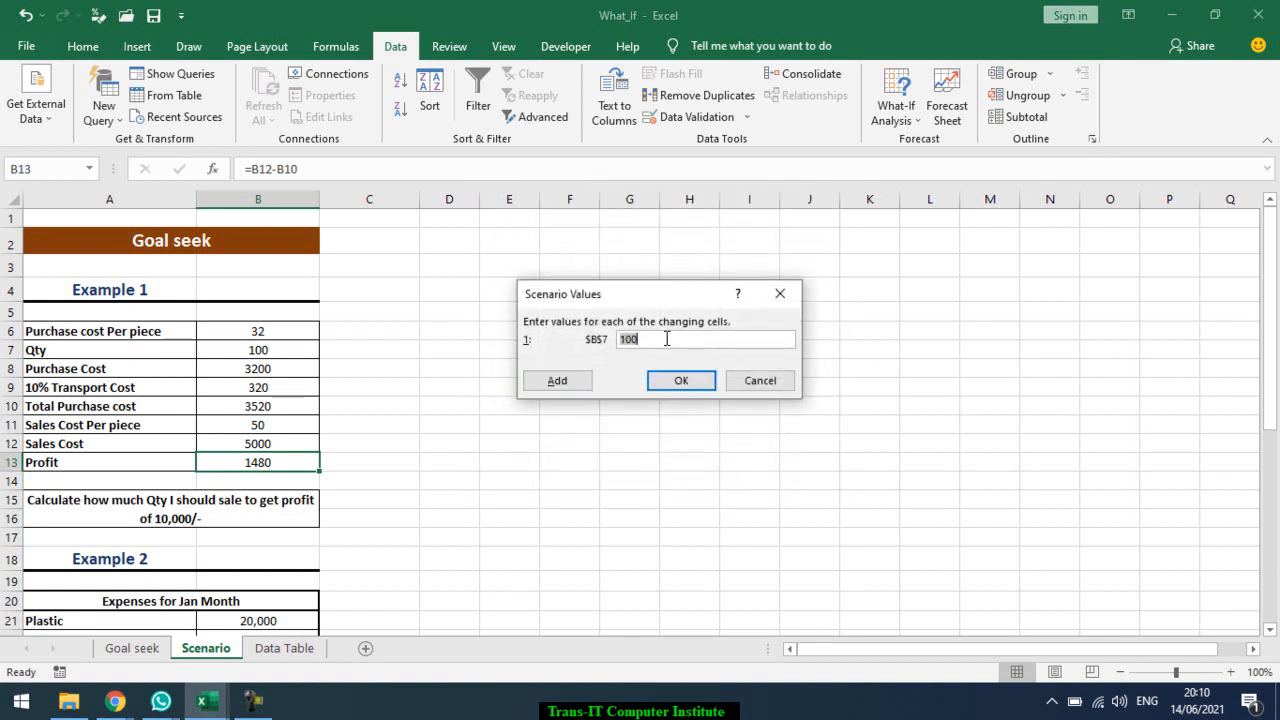
{"action": "type", "text": "300"}
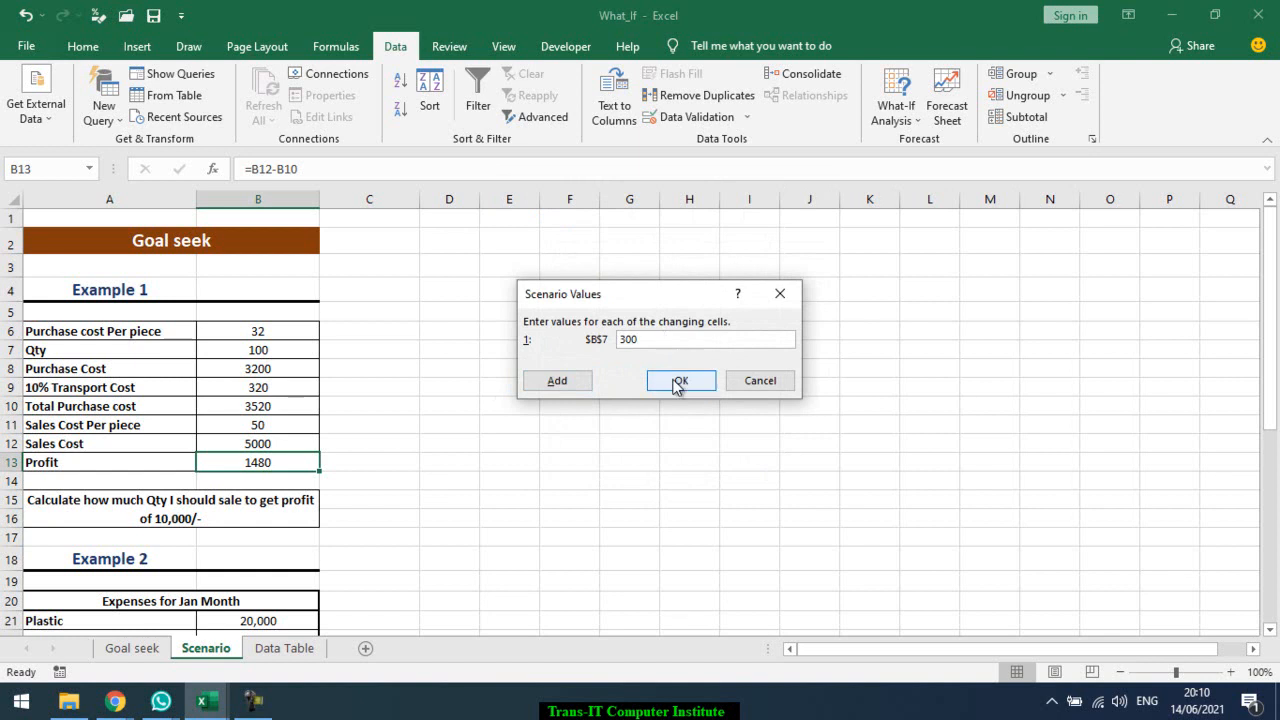
{"action": "left_click", "coordinate": [587, 384]}
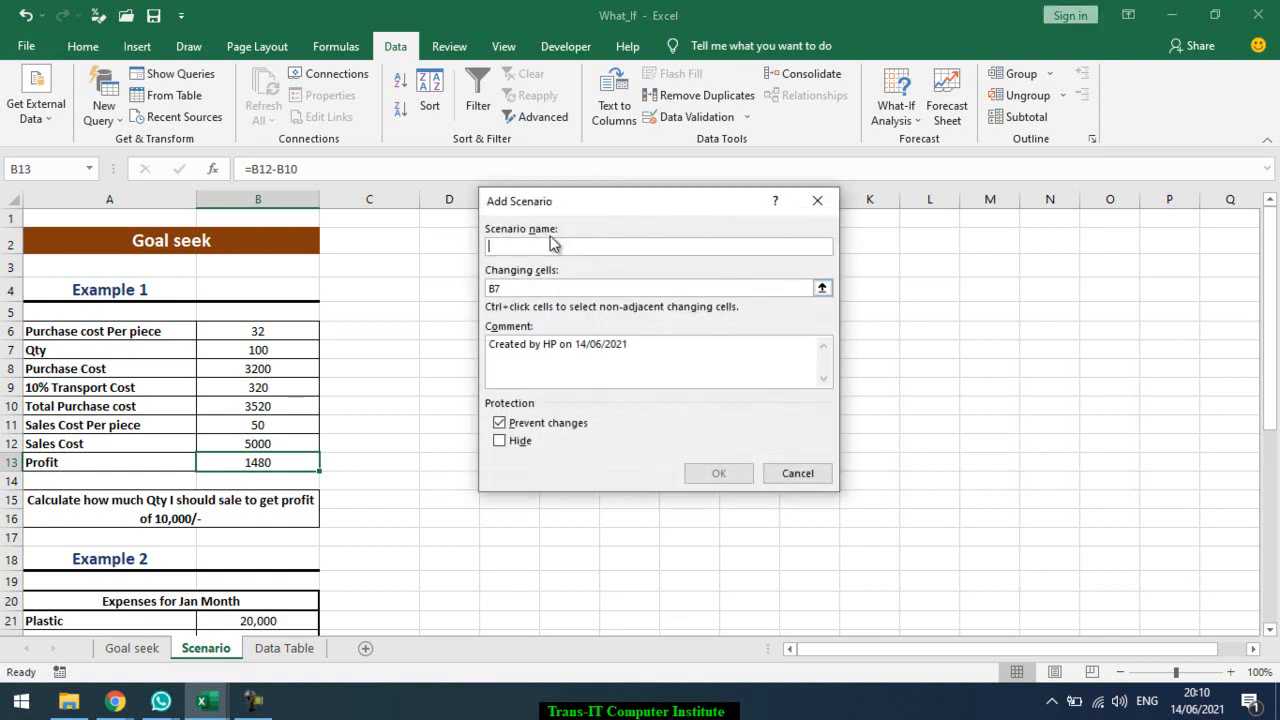
- Add a final scenario named "400 Qty" with B7 set to 400, and show its values on the sheet
{"action": "type", "text": "400"}
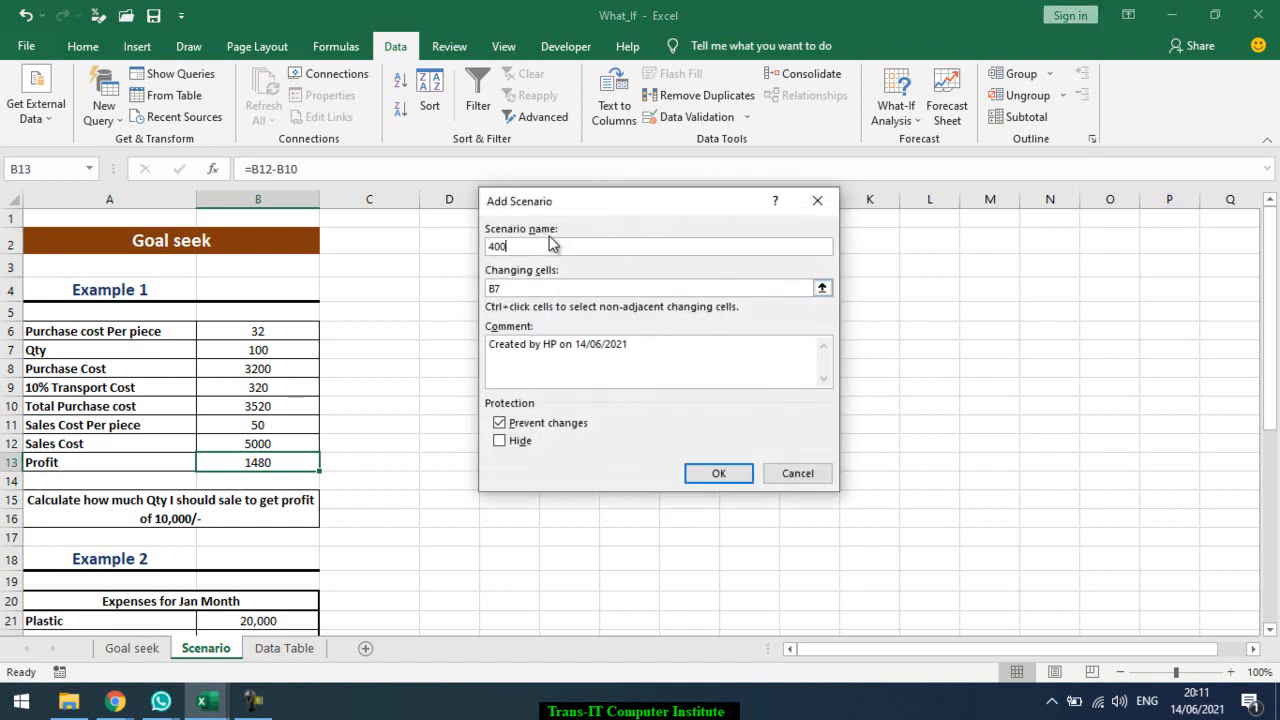
{"action": "type", "text": " Qty"}
{"action": "left_click", "coordinate": [722, 477]}
{"action": "type", "text": "400"}
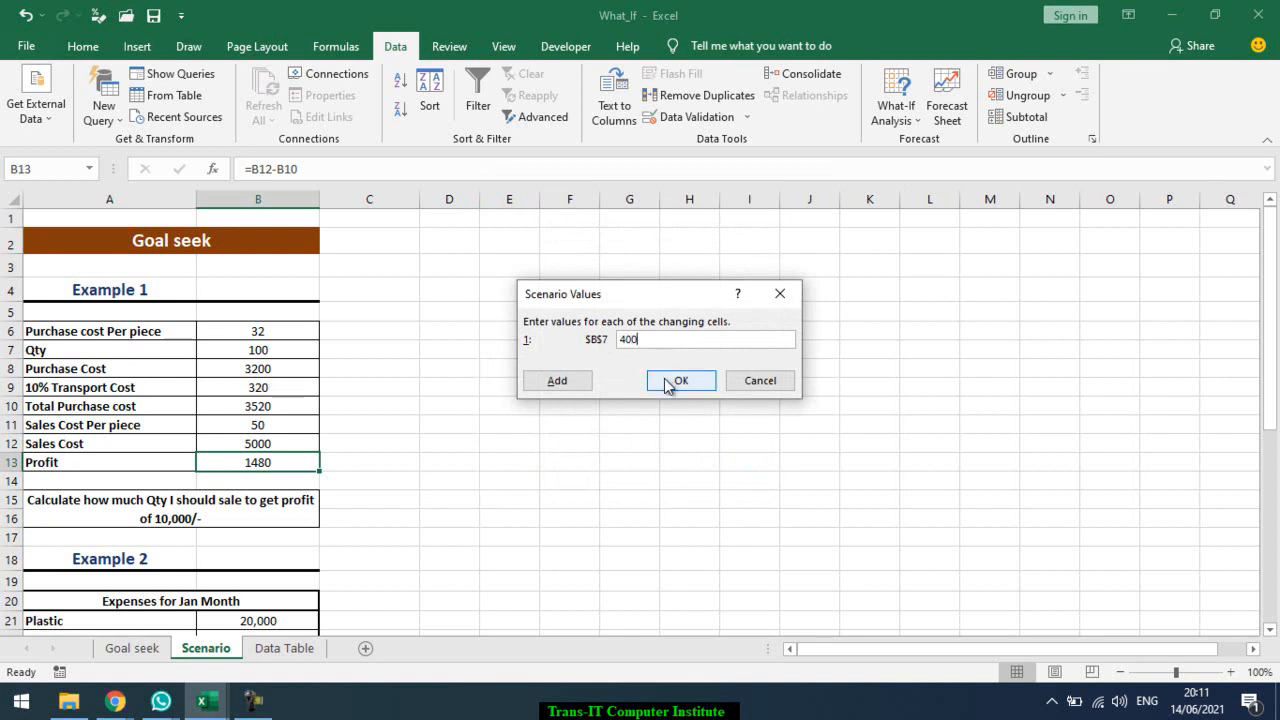
{"action": "left_click", "coordinate": [670, 381]}
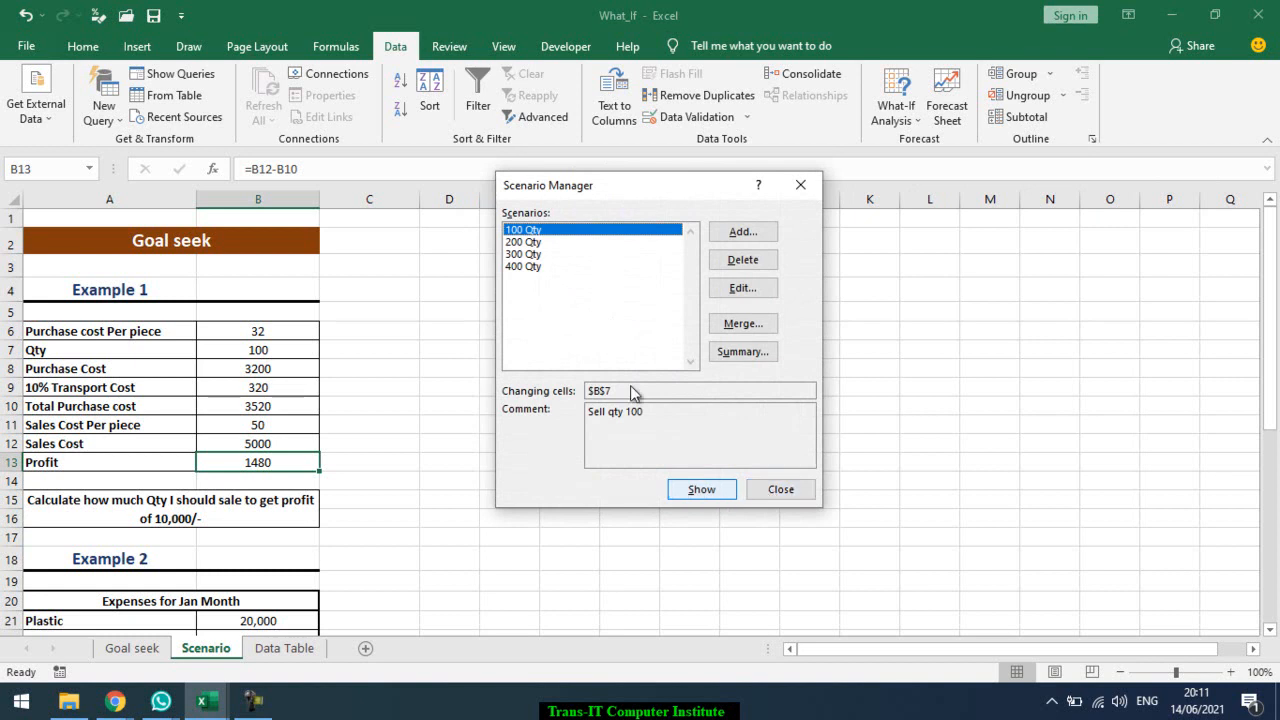
{"action": "left_click", "coordinate": [527, 266]}
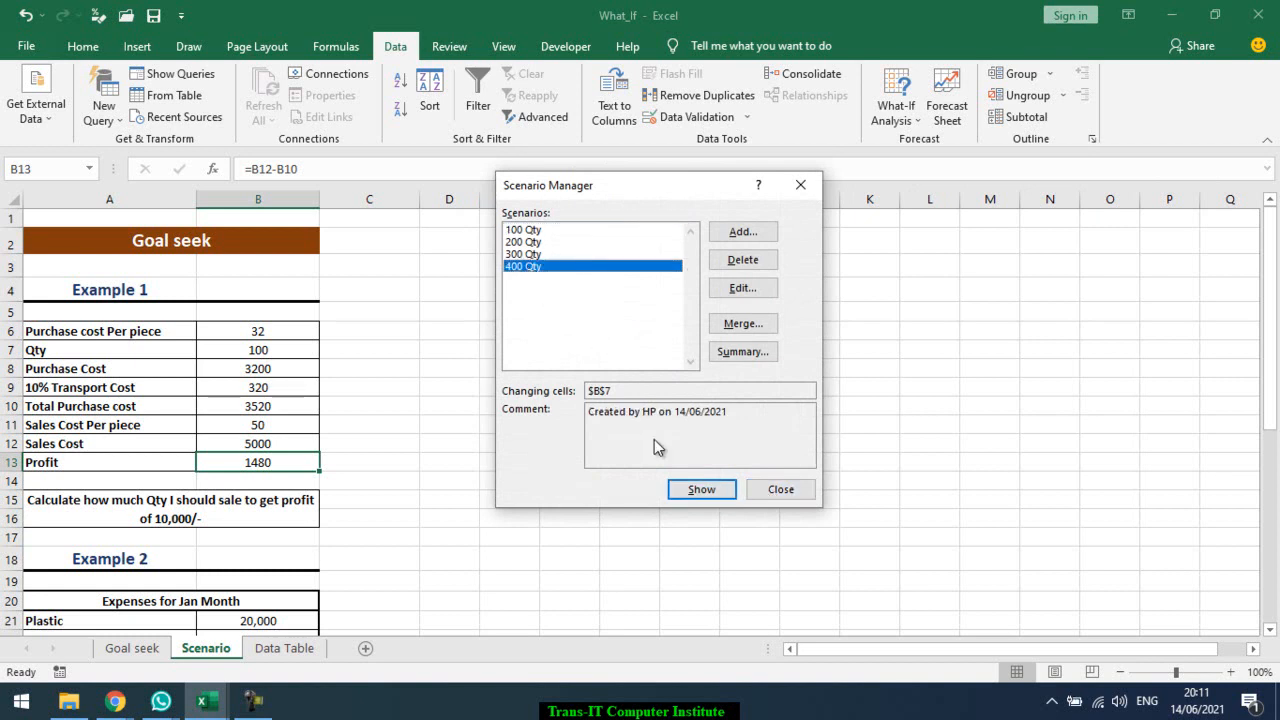
{"action": "left_click", "coordinate": [697, 490]}
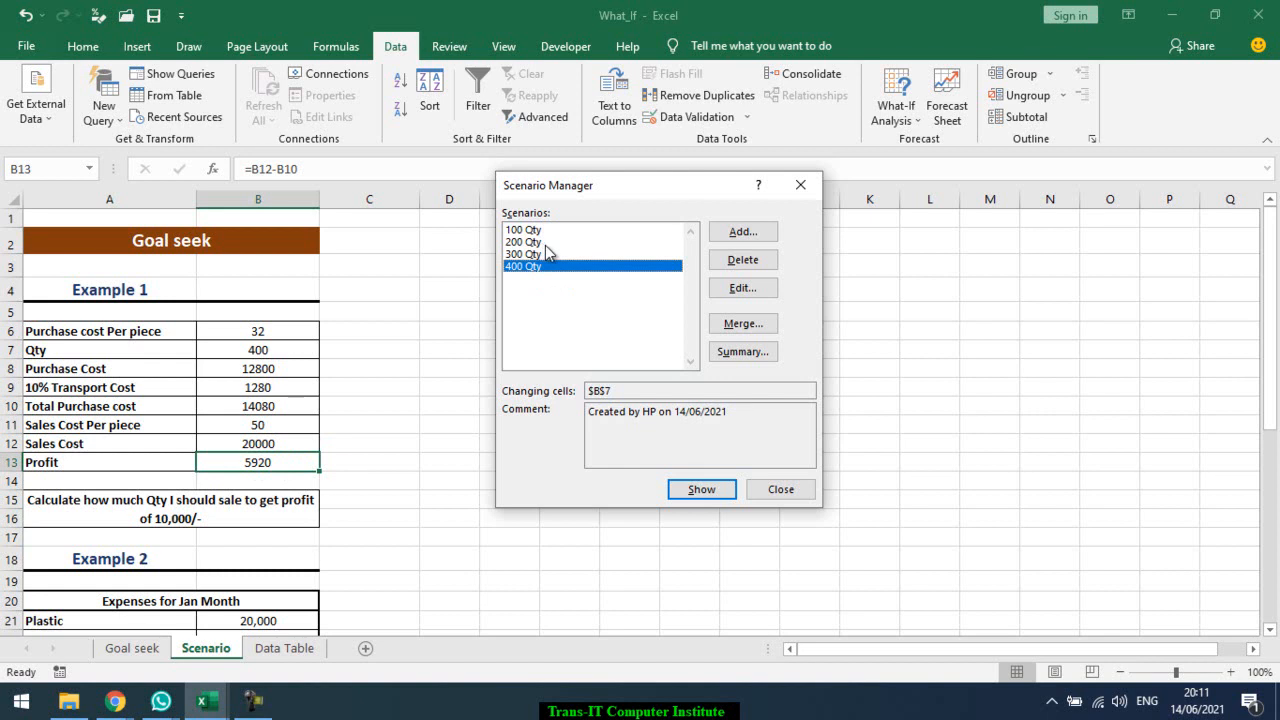
- Generate a Scenario summary report of the four Qty scenarios with the profit cell B13 as the result cell
{"action": "left_click", "coordinate": [741, 352]}
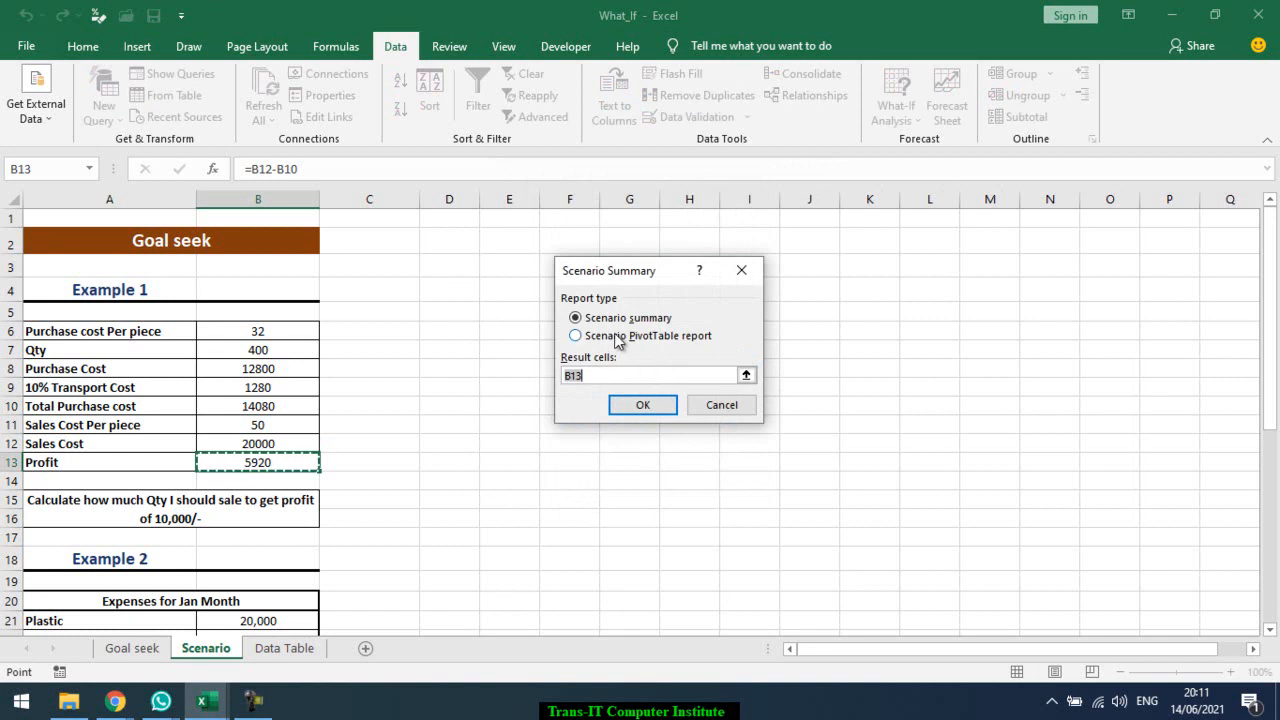
{"action": "left_click", "coordinate": [640, 407]}
{"action": "left_click", "coordinate": [266, 368]}
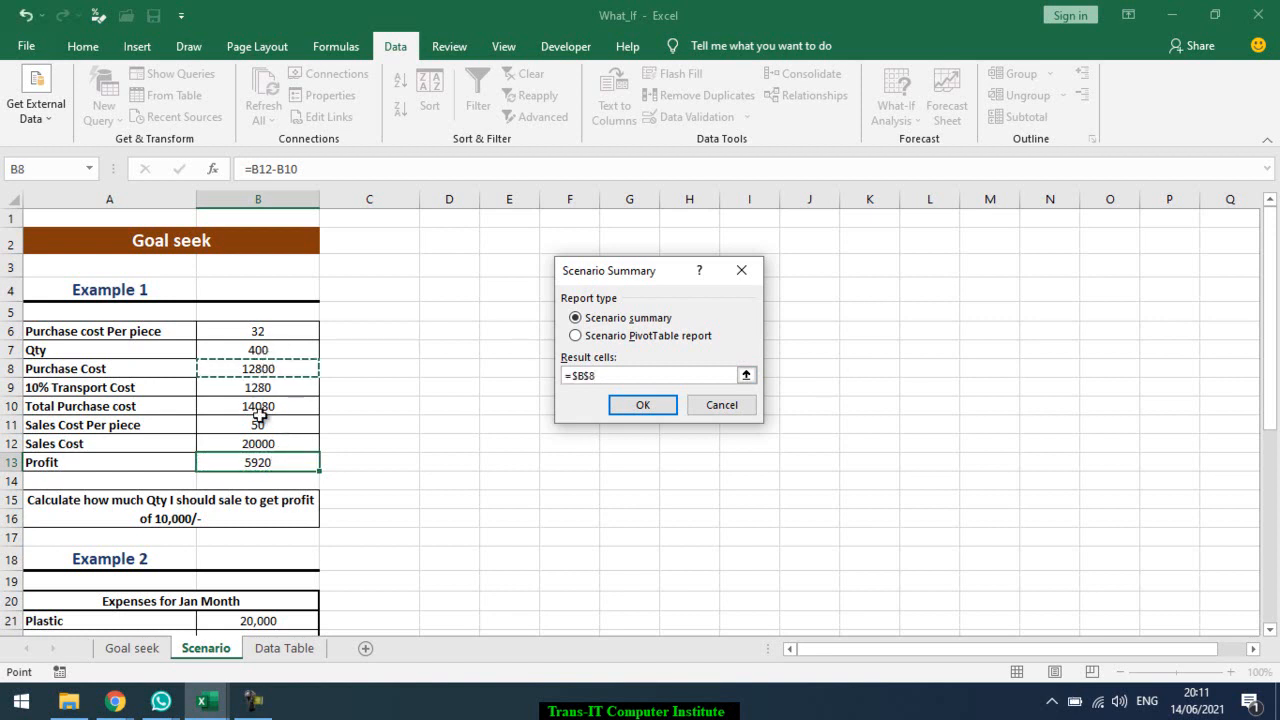
{"action": "left_click", "coordinate": [263, 462]}
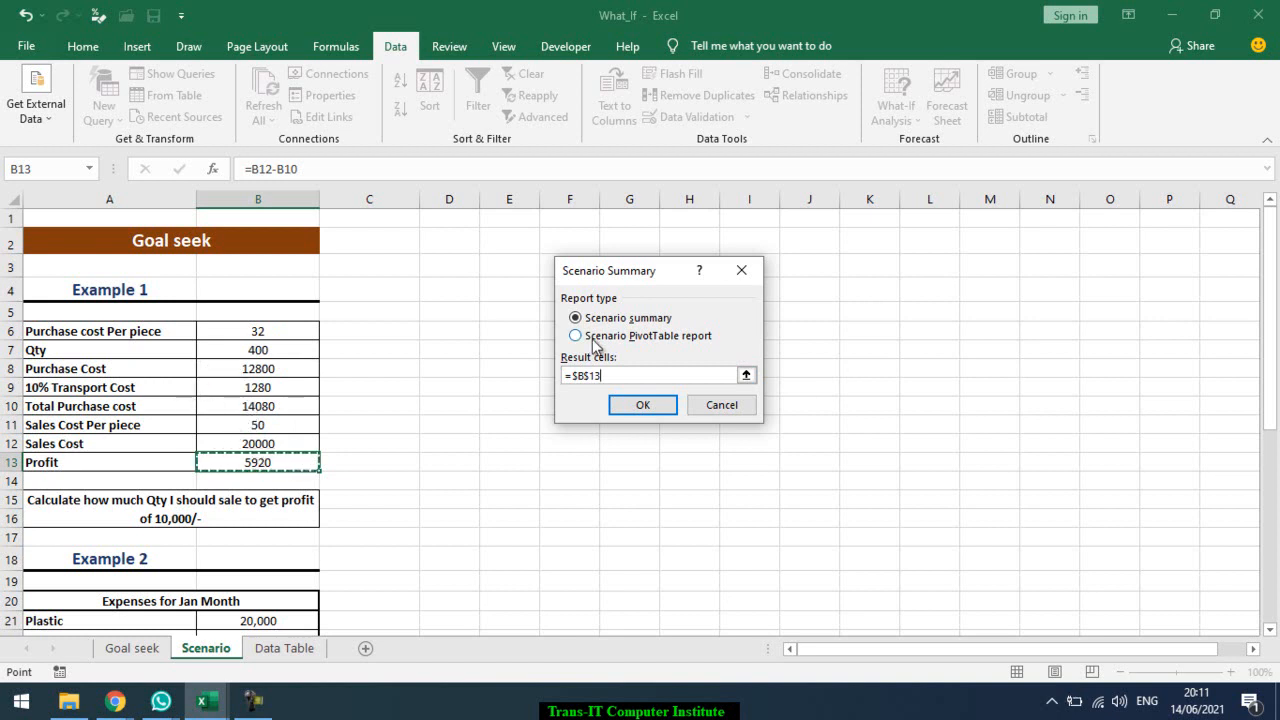
{"action": "left_click", "coordinate": [645, 404]}
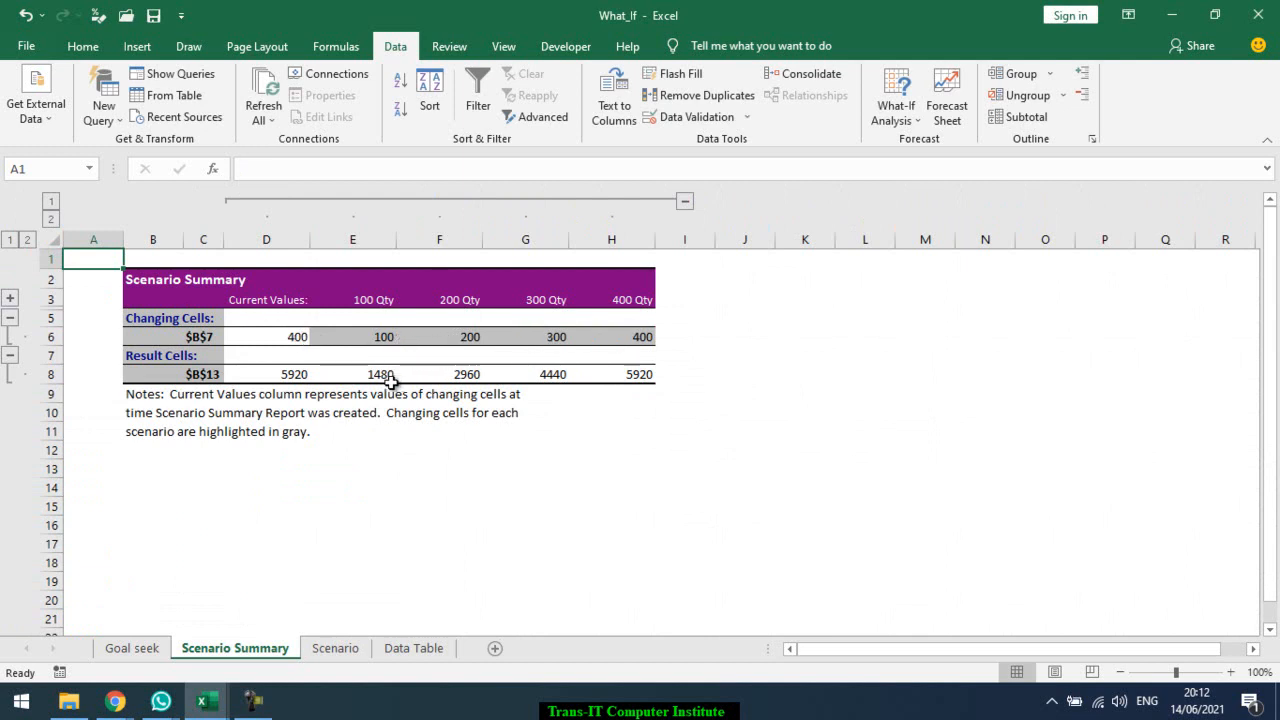
- Inspect the report's scenario headings and changing-cell reference, then permanently delete the Scenario Summary sheet
{"action": "left_click", "coordinate": [385, 297]}
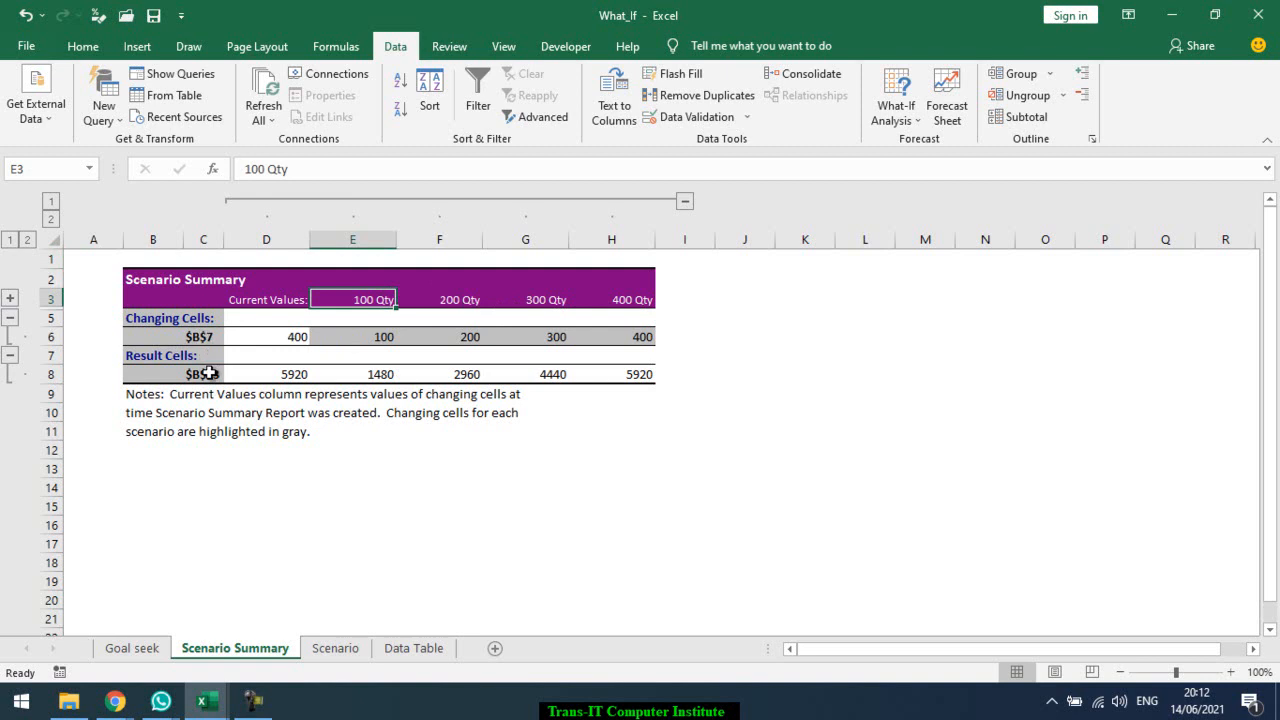
{"action": "left_click", "coordinate": [205, 337]}
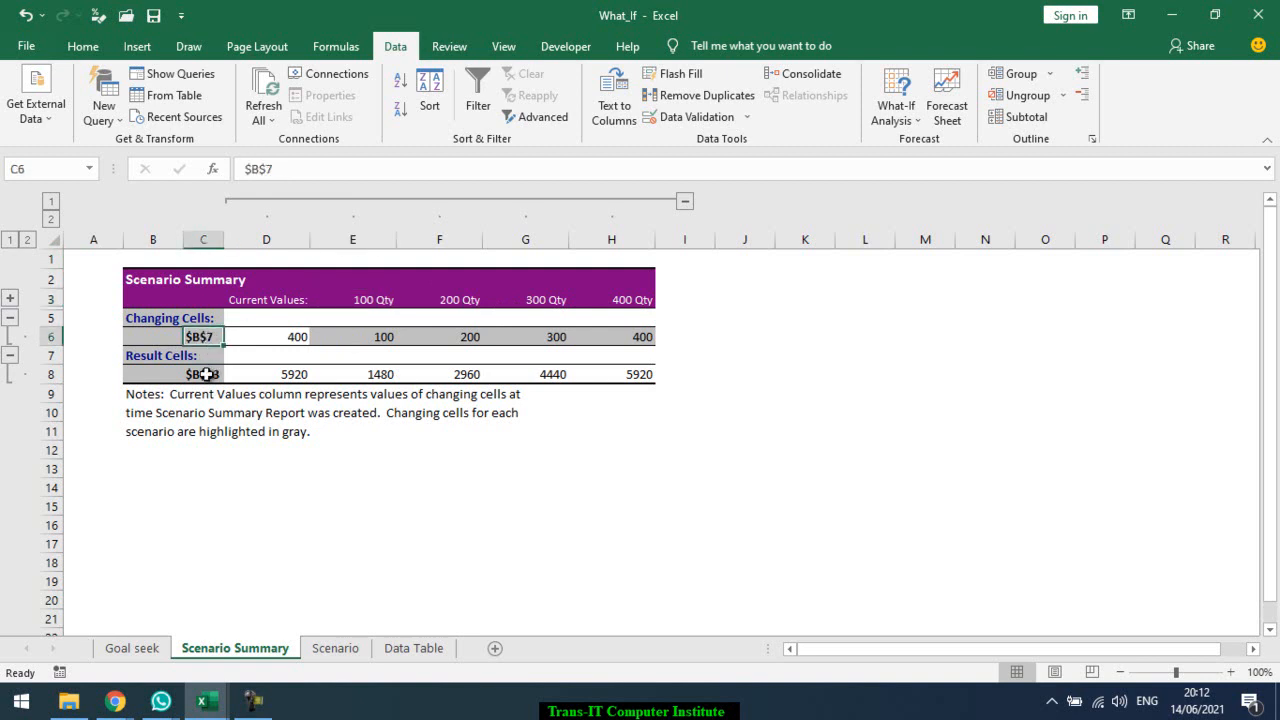
{"action": "right_click", "coordinate": [228, 652]}
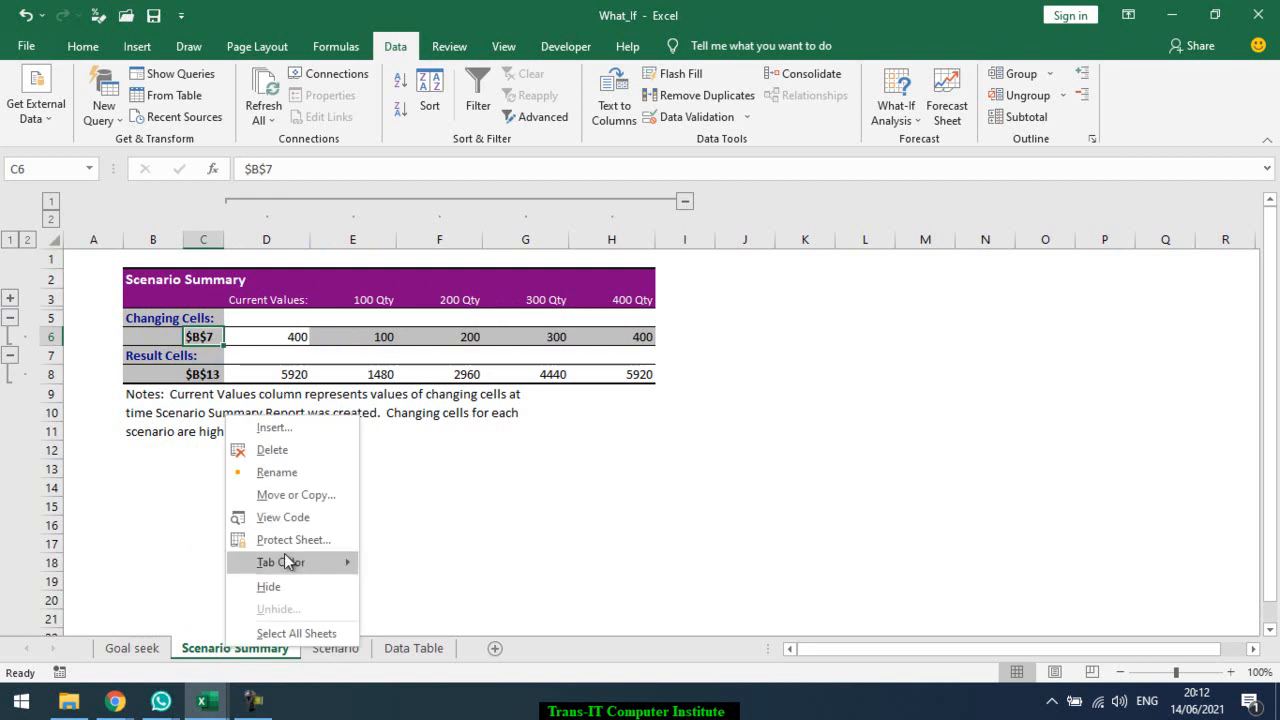
{"action": "left_click", "coordinate": [272, 450]}
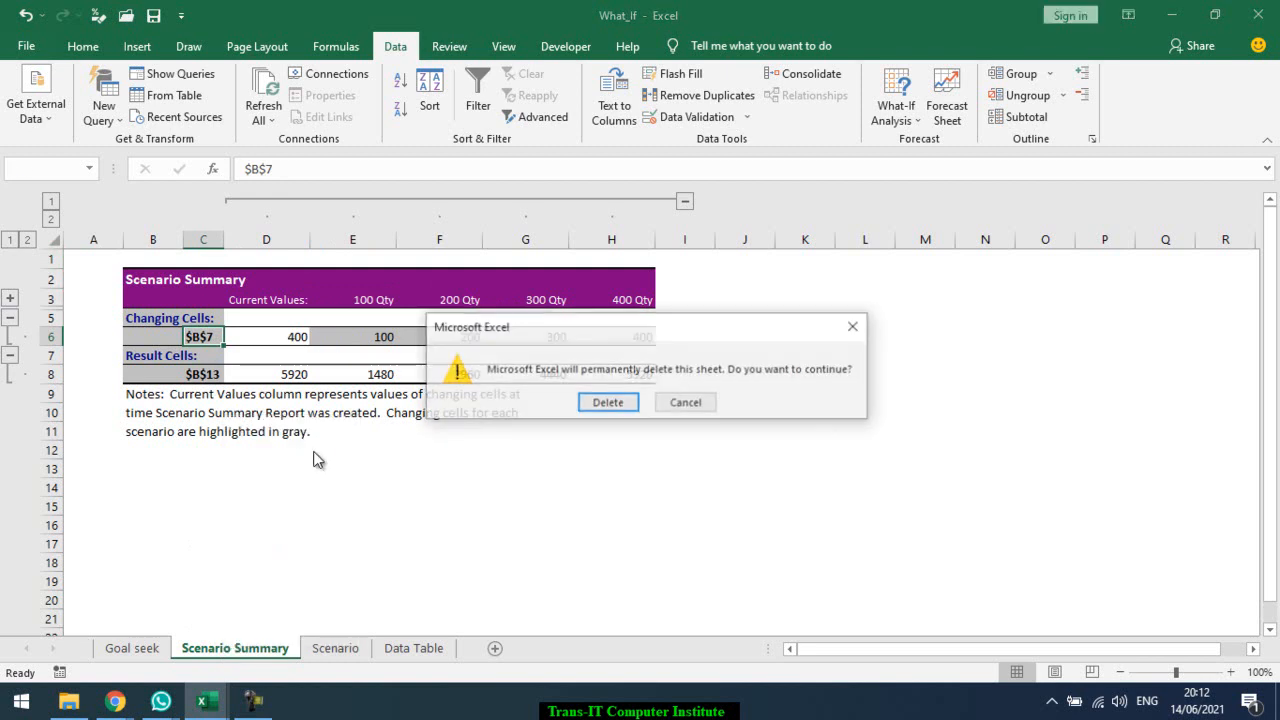
{"action": "key", "text": "Return"}
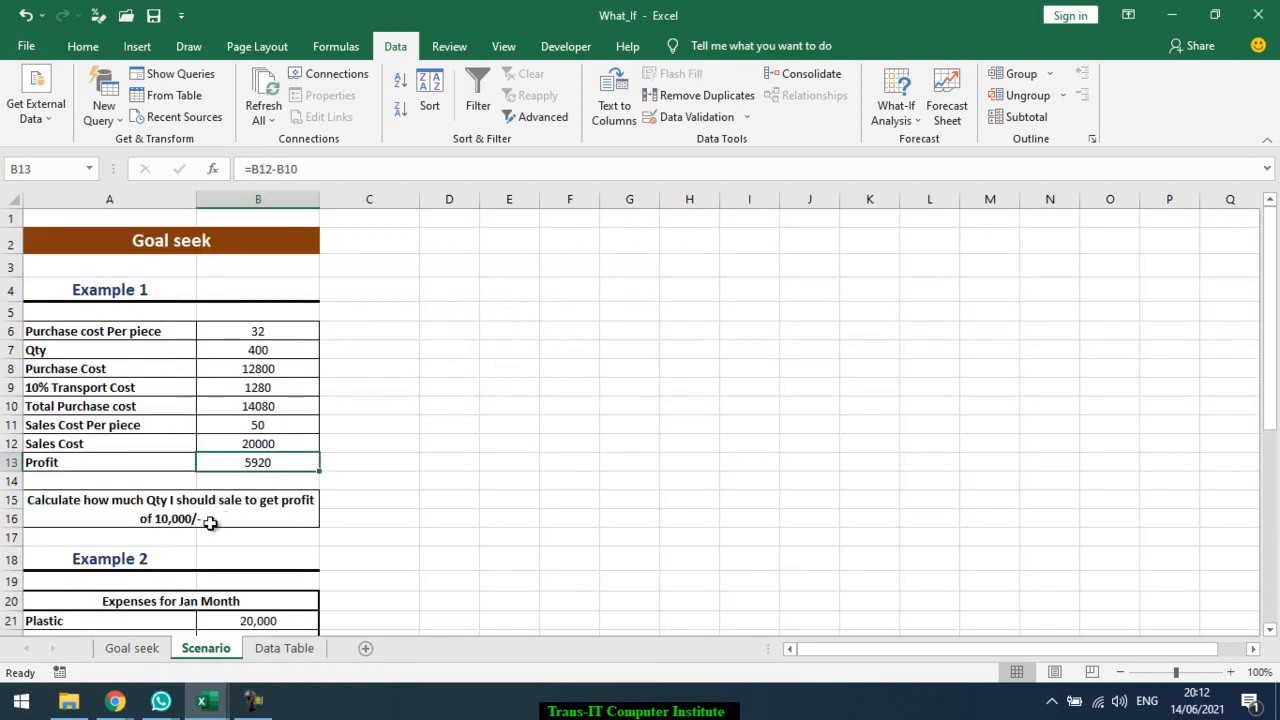
- Try to name Example 1's Qty cell B7 "Qty Purchase"
{"action": "left_click", "coordinate": [231, 346]}
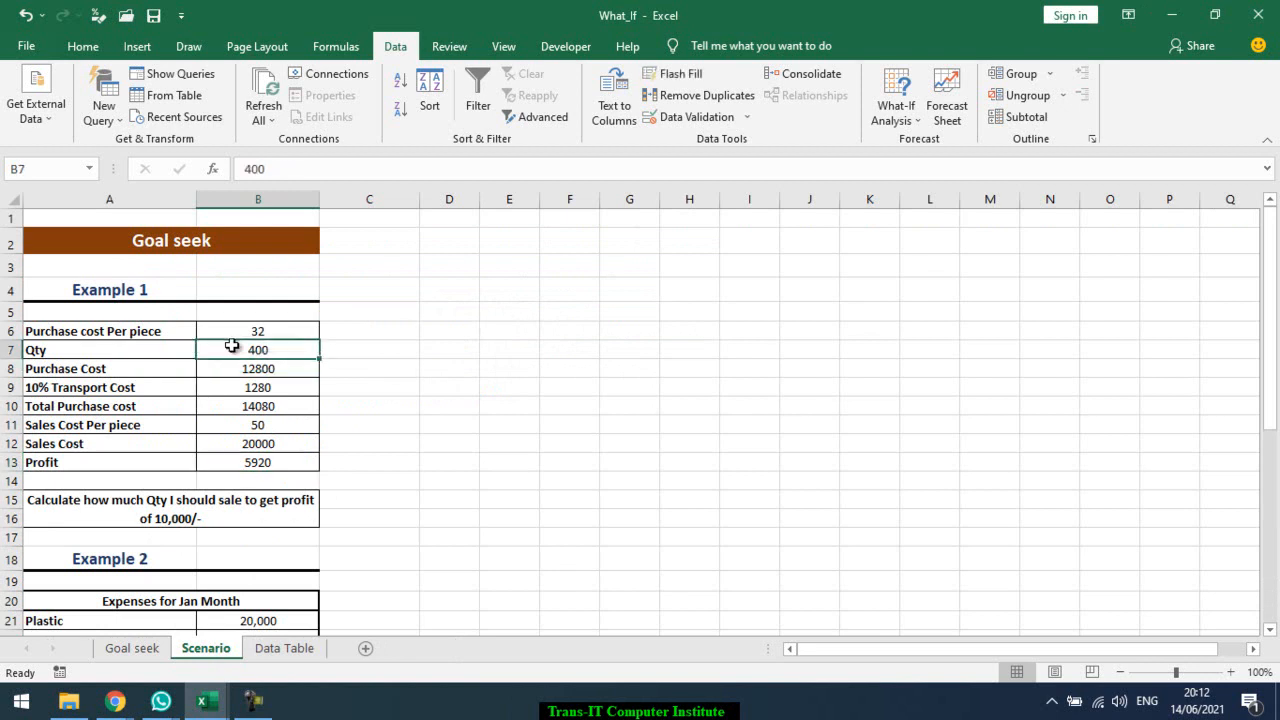
{"action": "left_click", "coordinate": [53, 165]}
{"action": "type", "text": "Qty Purchase"}
{"action": "key", "text": "Return"}
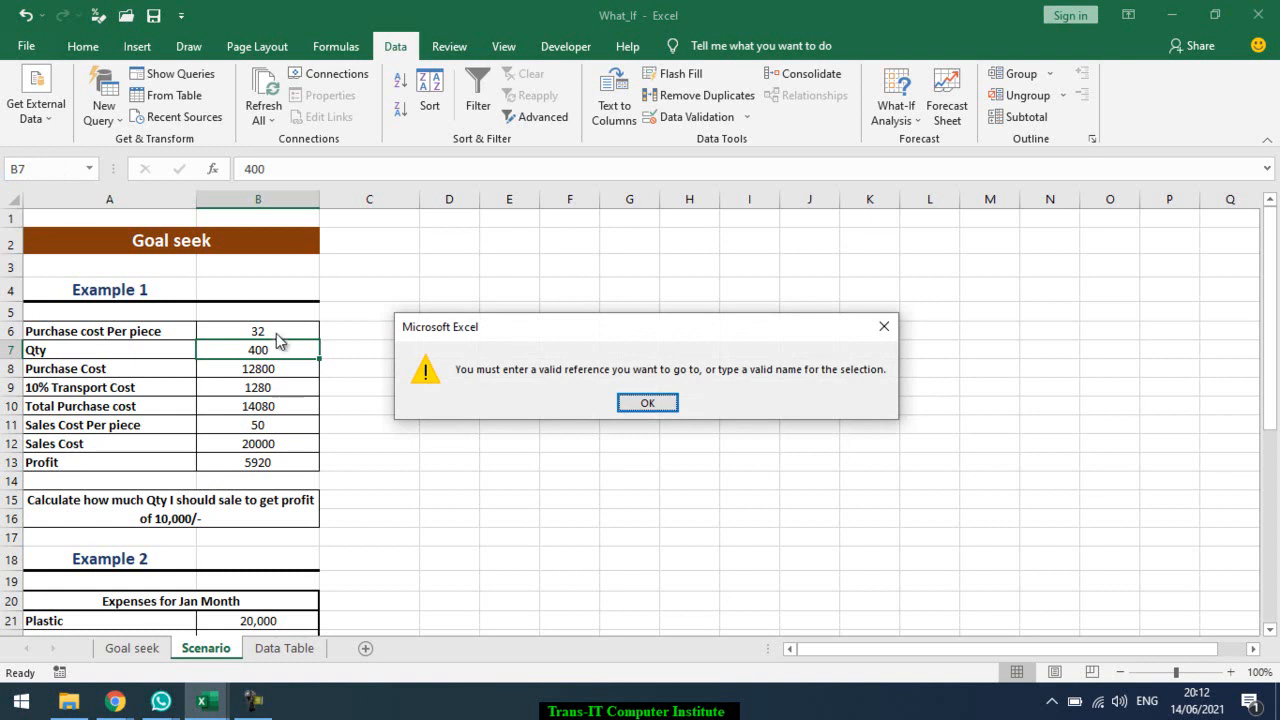
{"action": "left_click", "coordinate": [647, 405]}
- Define the name "Qty" for Example 1's quantity cell B7, with the workbook as its scope
{"action": "left_click", "coordinate": [340, 48]}
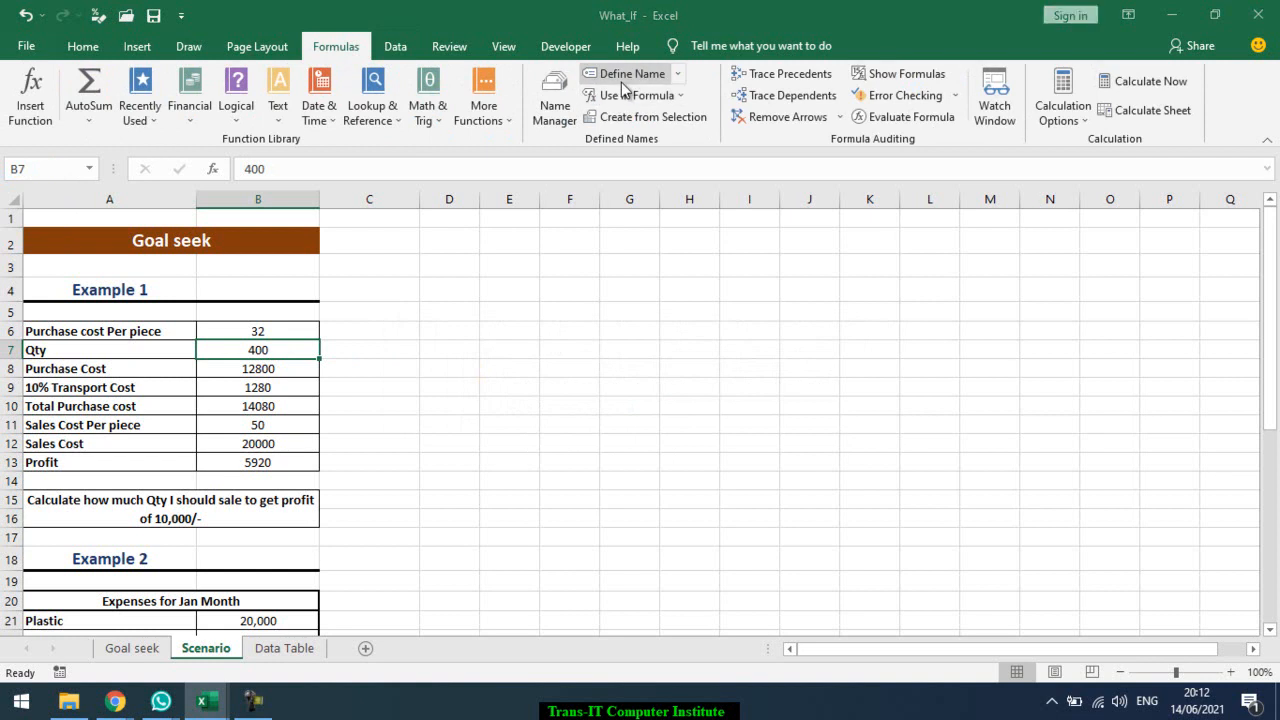
{"action": "left_click", "coordinate": [622, 75]}
{"action": "type", "text": "Pu"}
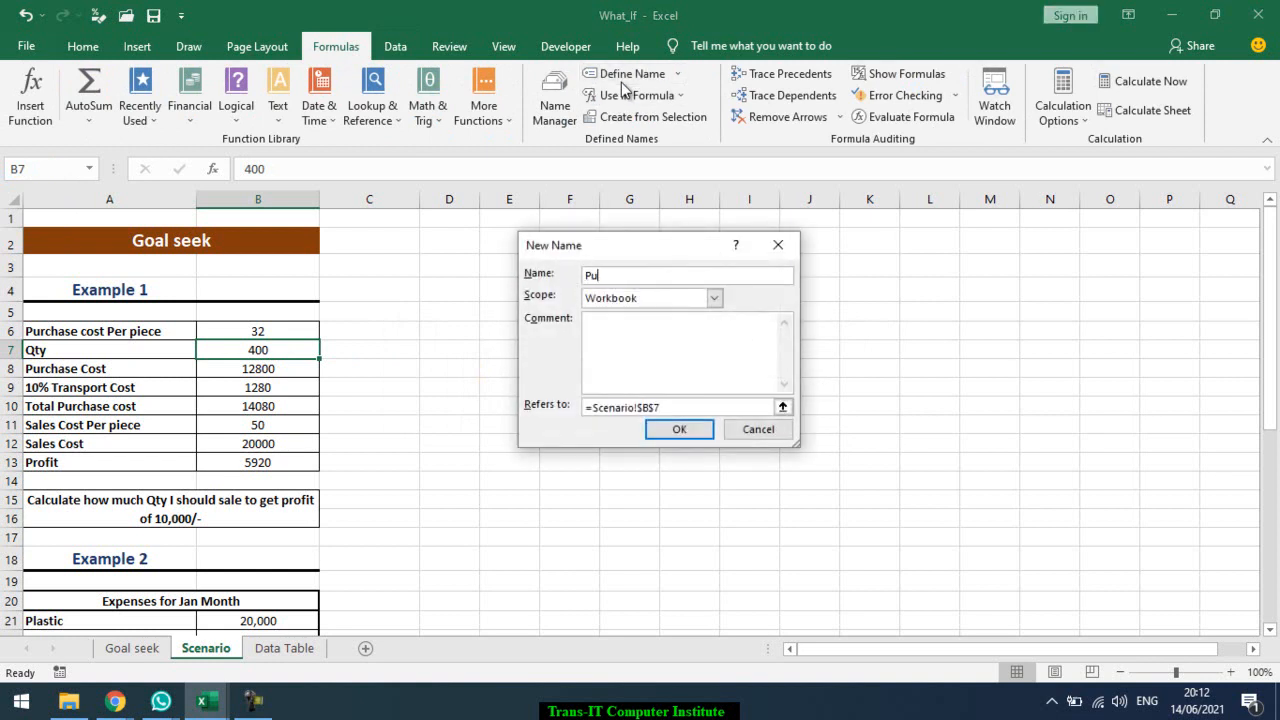
{"action": "key", "text": "BackSpace"}
{"action": "key", "text": "BackSpace"}
{"action": "key", "text": "Return"}
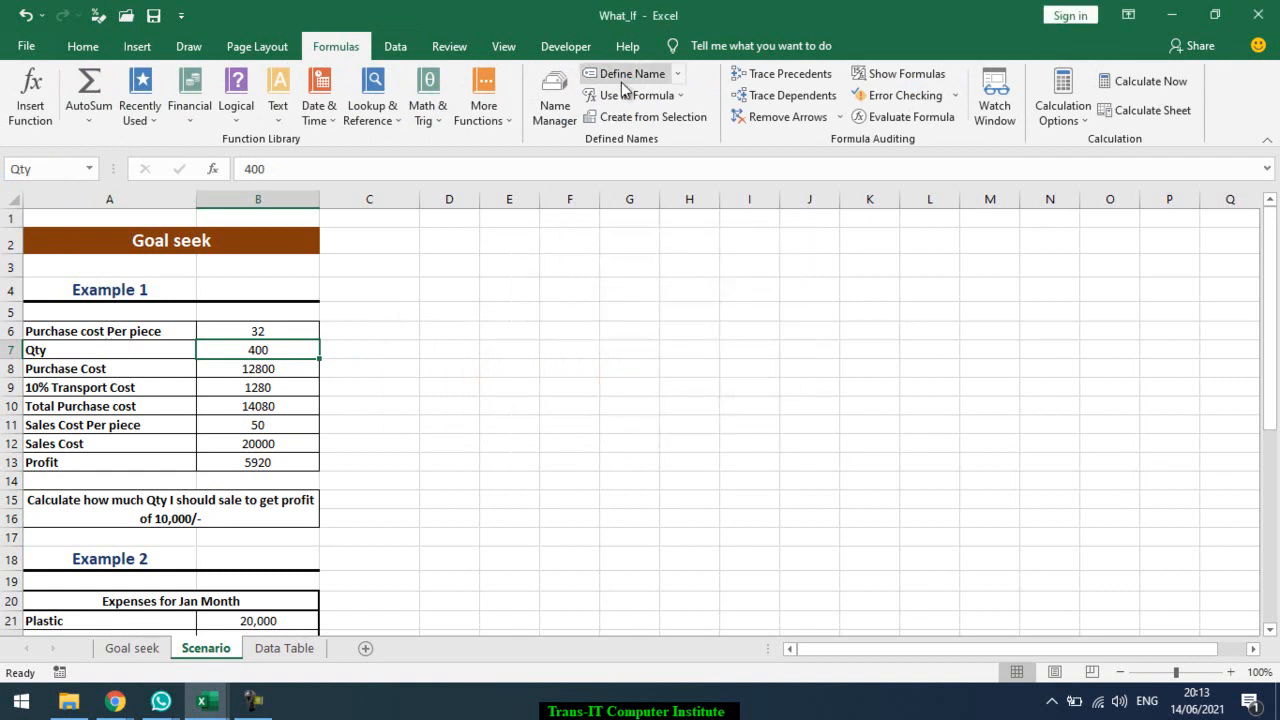
- Name Example 1's profit cell B13 "Profit" and check the names of B7 and B13
{"action": "left_click", "coordinate": [273, 461]}
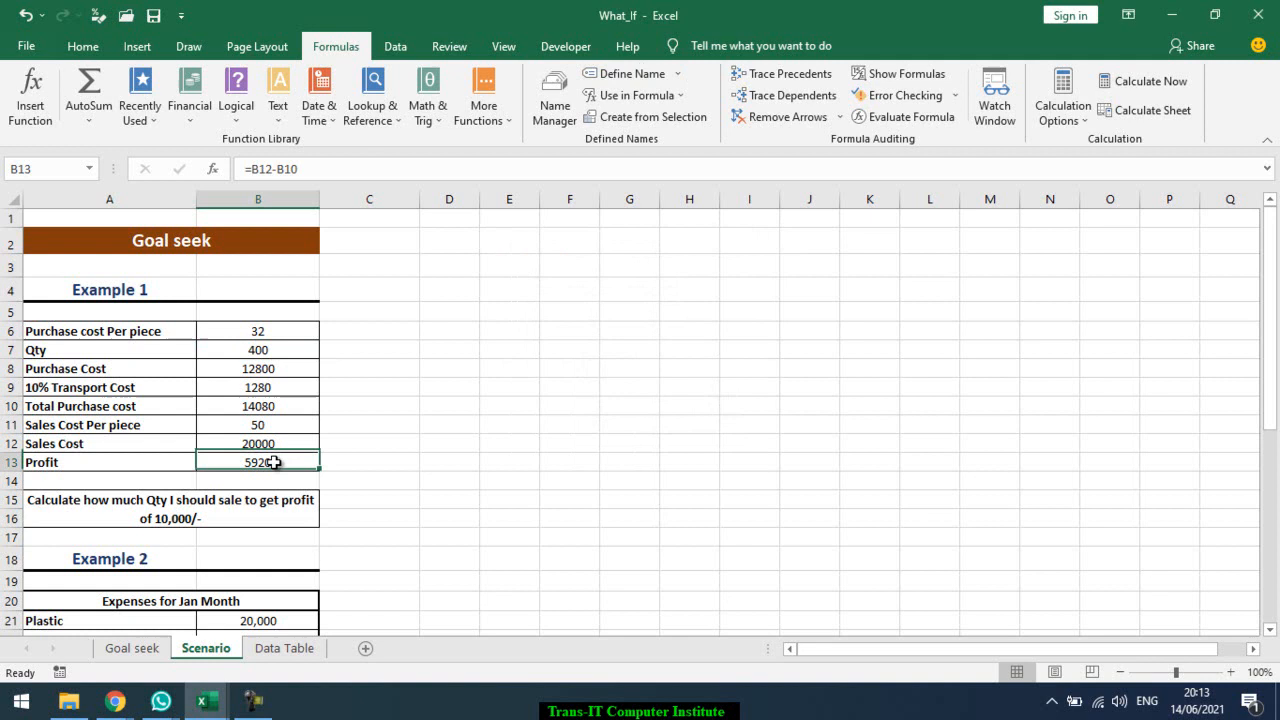
{"action": "left_click", "coordinate": [71, 168]}
{"action": "type", "text": "P"}
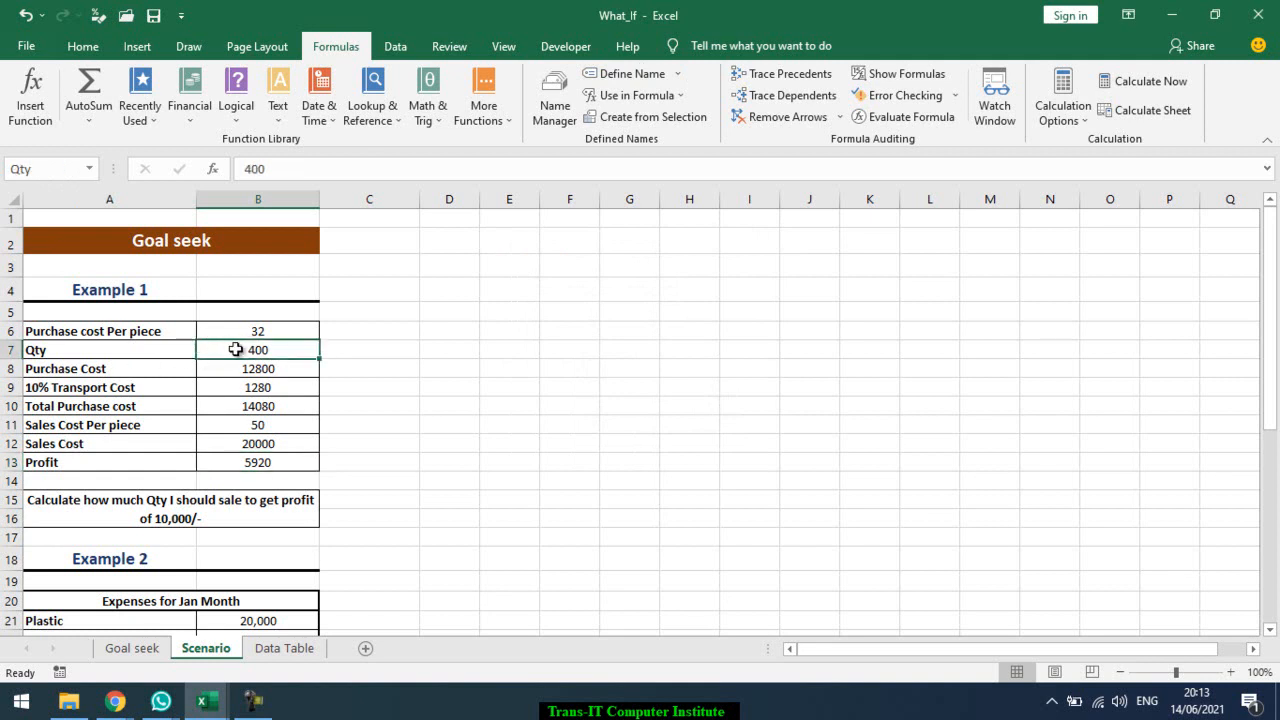
{"action": "left_click", "coordinate": [215, 450]}
{"action": "left_click", "coordinate": [218, 461]}
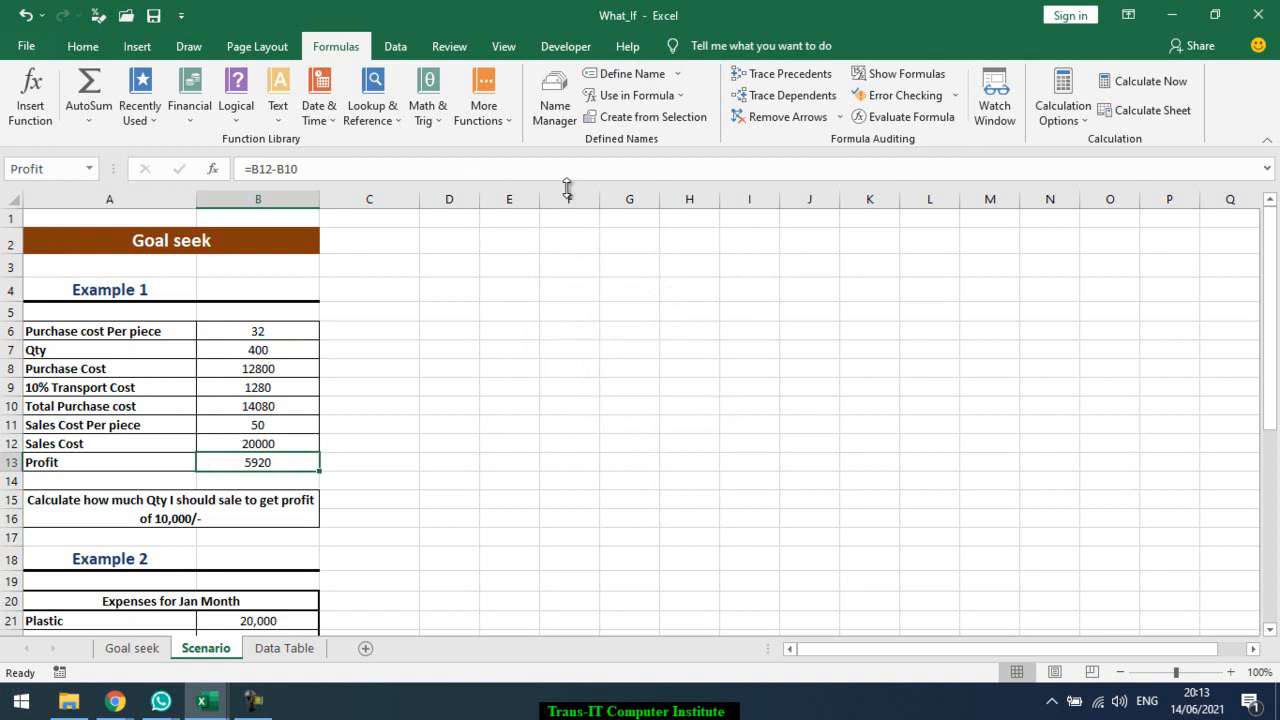
- Generate a Scenario Summary report from the saved Qty scenarios, with Example 1's profit cell B13 as the result cell
{"action": "left_click", "coordinate": [911, 78]}
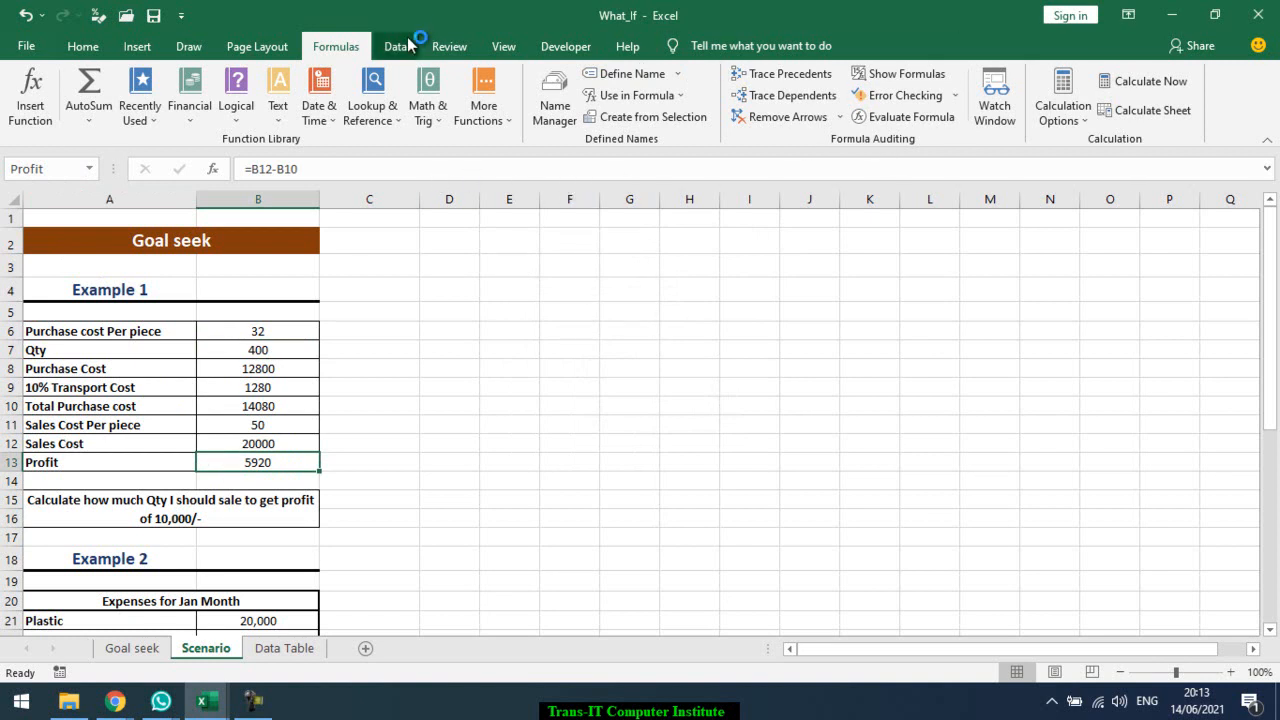
{"action": "left_click", "coordinate": [395, 46]}
{"action": "left_click", "coordinate": [897, 115]}
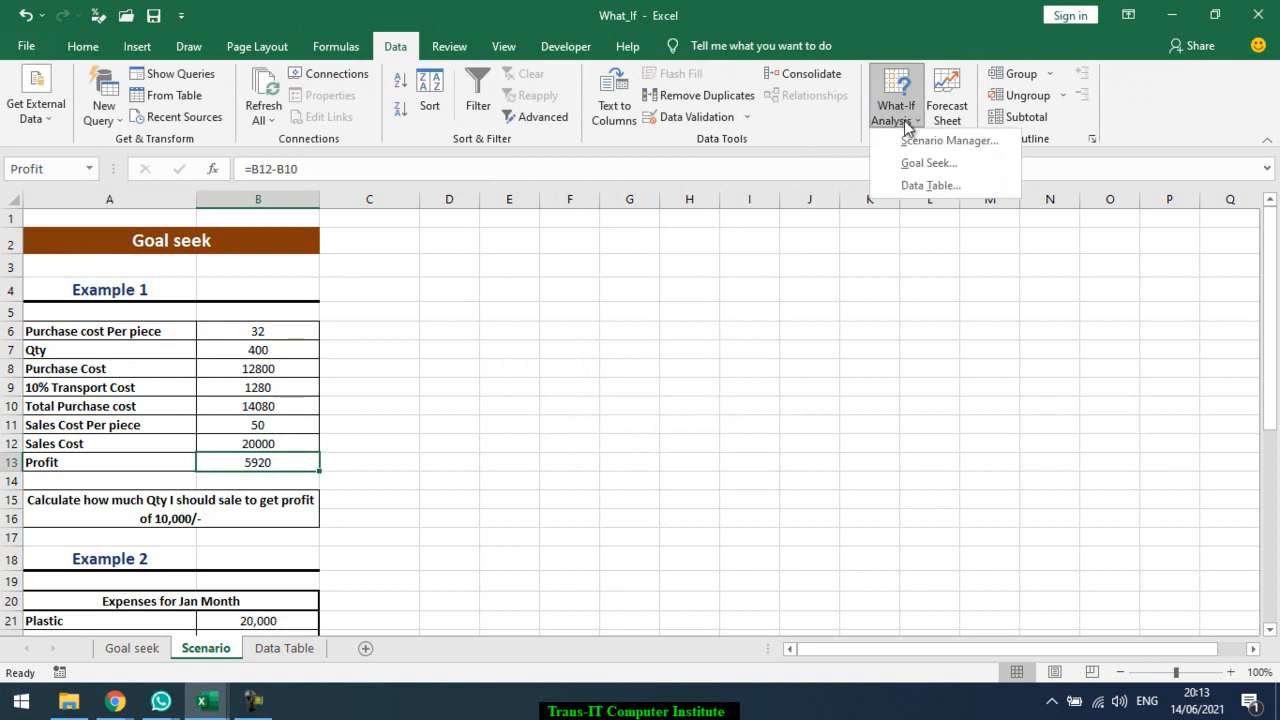
{"action": "left_click", "coordinate": [930, 141]}
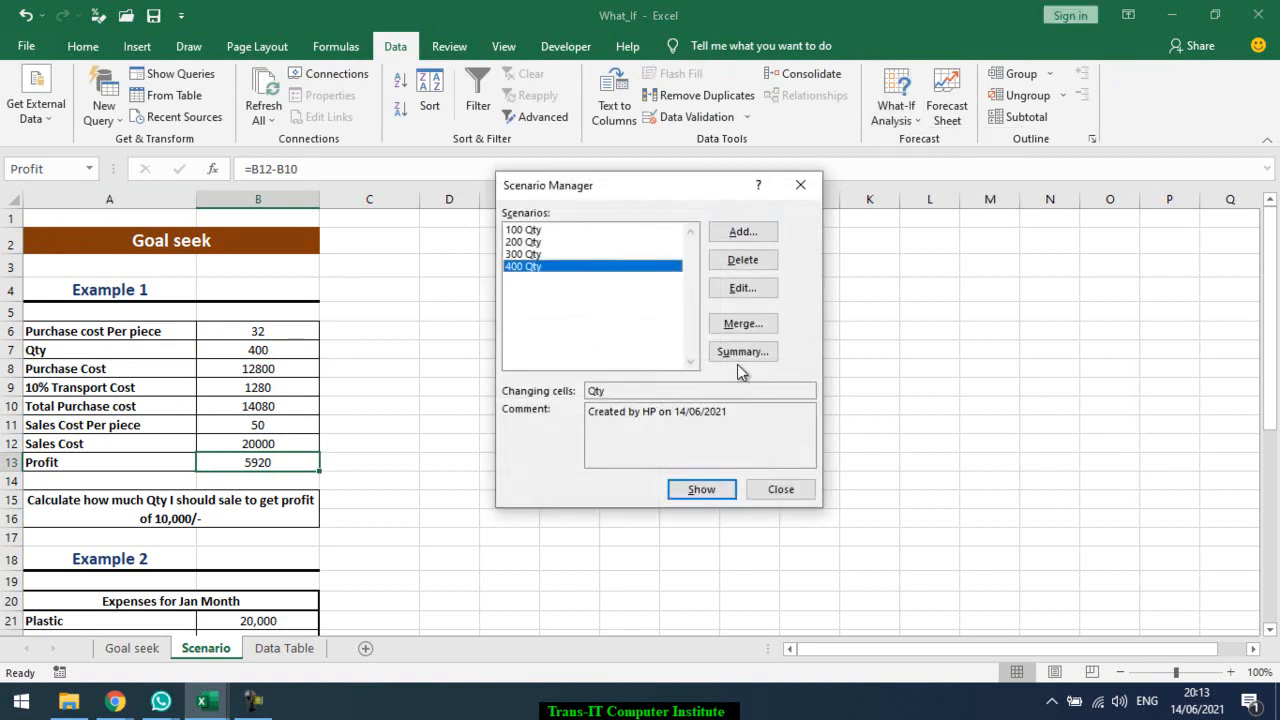
{"action": "left_click", "coordinate": [742, 353]}
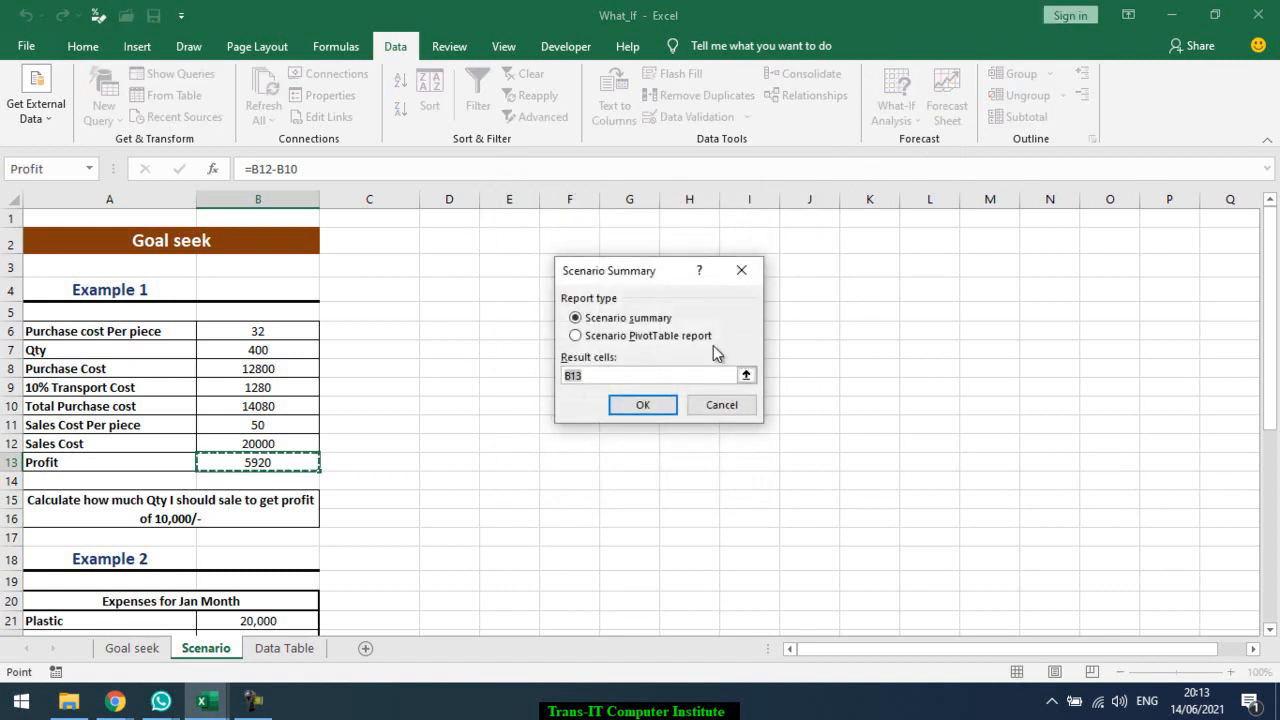
{"action": "left_click", "coordinate": [659, 413]}
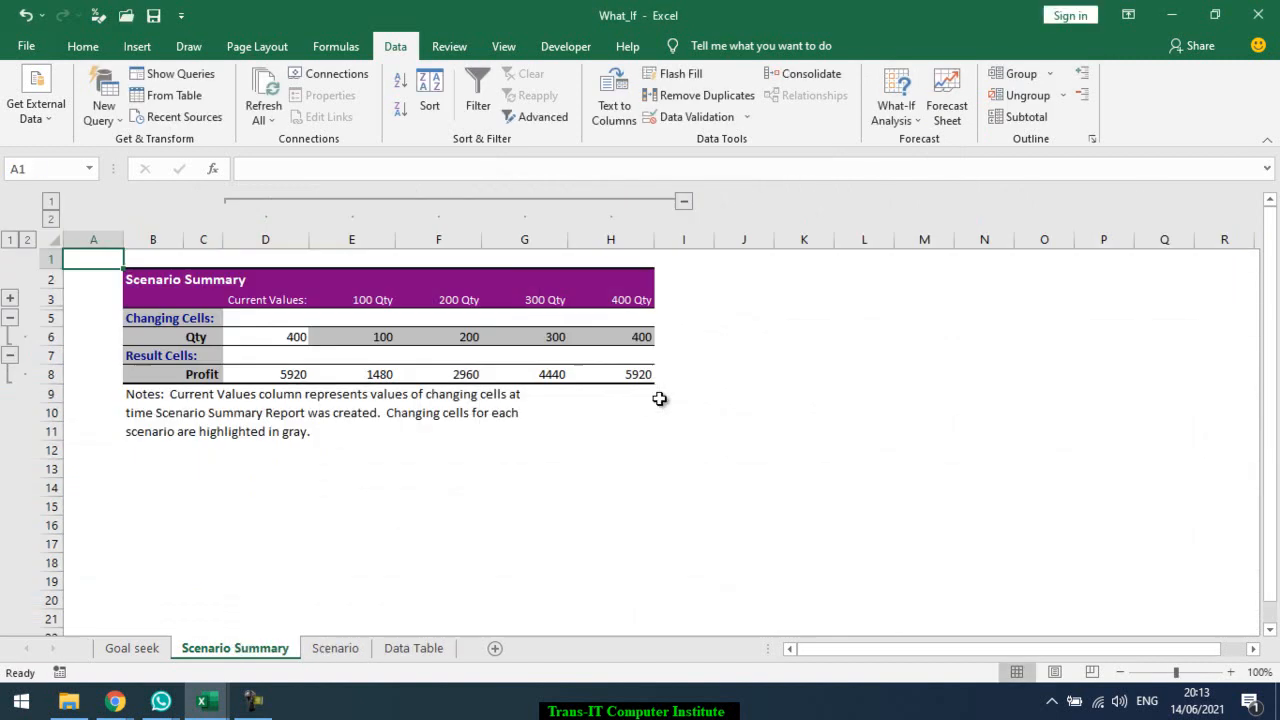
- Examine the Qty and Profit rows of the summary report across the current values and all scenario columns
{"action": "left_click", "coordinate": [207, 336]}
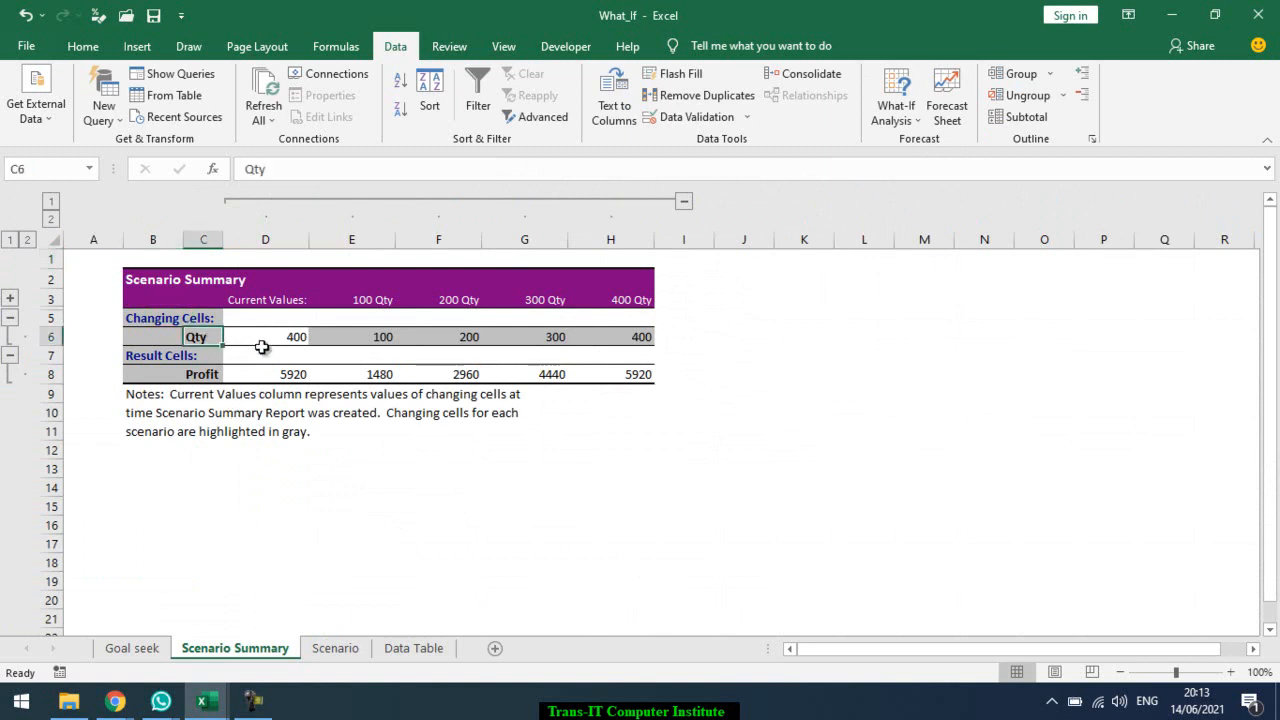
{"action": "key", "text": "Right"}
{"action": "key", "text": "Right"}
{"action": "key", "text": "Right"}
{"action": "key", "text": "Right"}
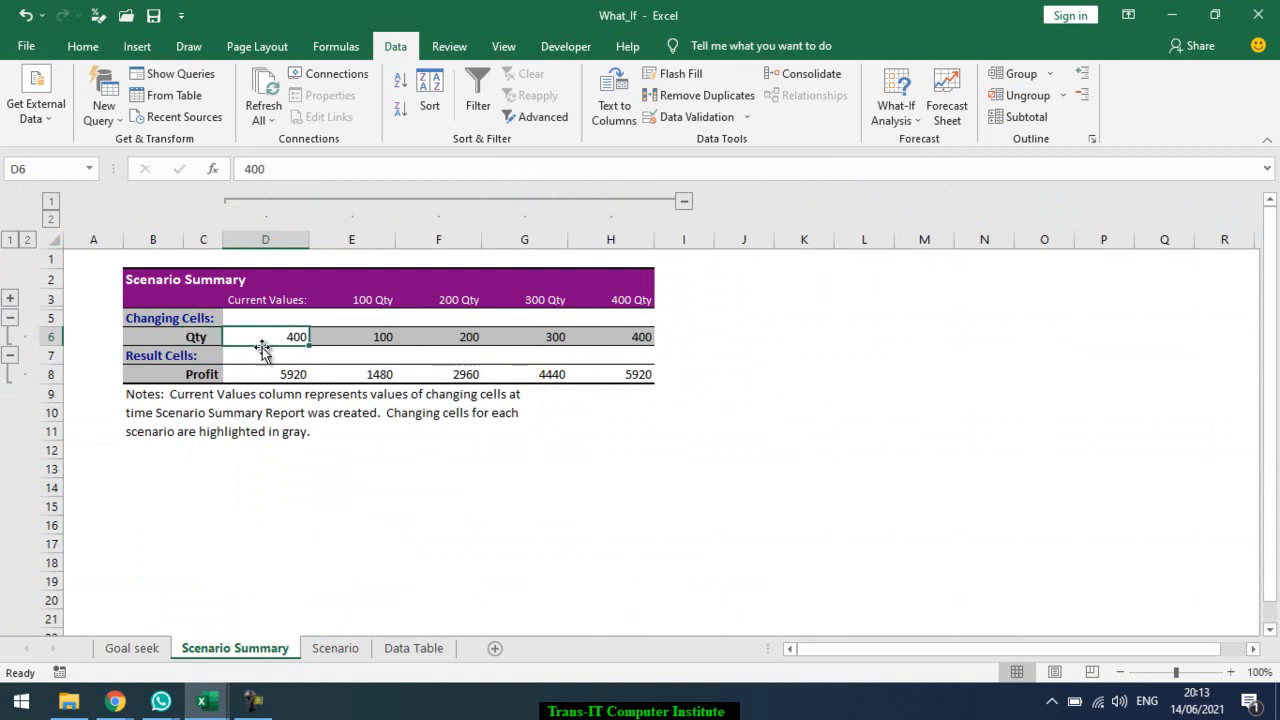
{"action": "key", "text": "Right"}
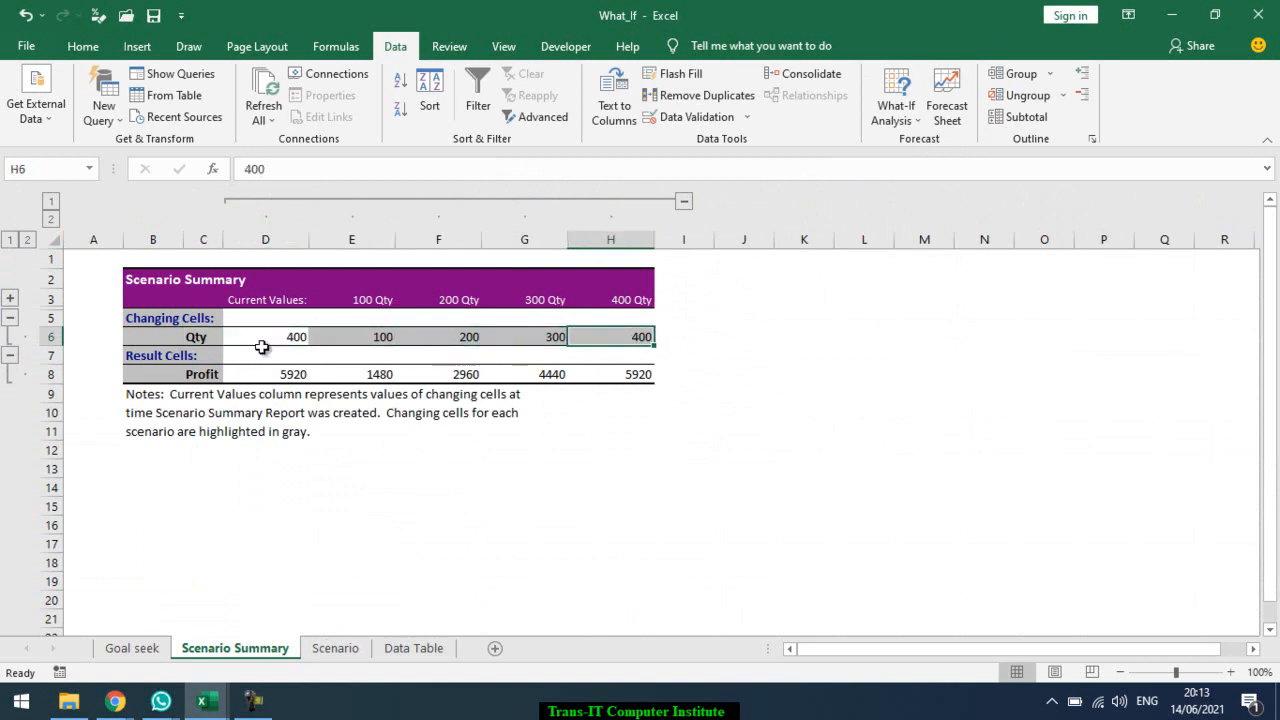
{"action": "left_click", "coordinate": [162, 376]}
{"action": "key", "text": "Right"}
{"action": "key", "text": "Right"}
{"action": "key", "text": "Right"}
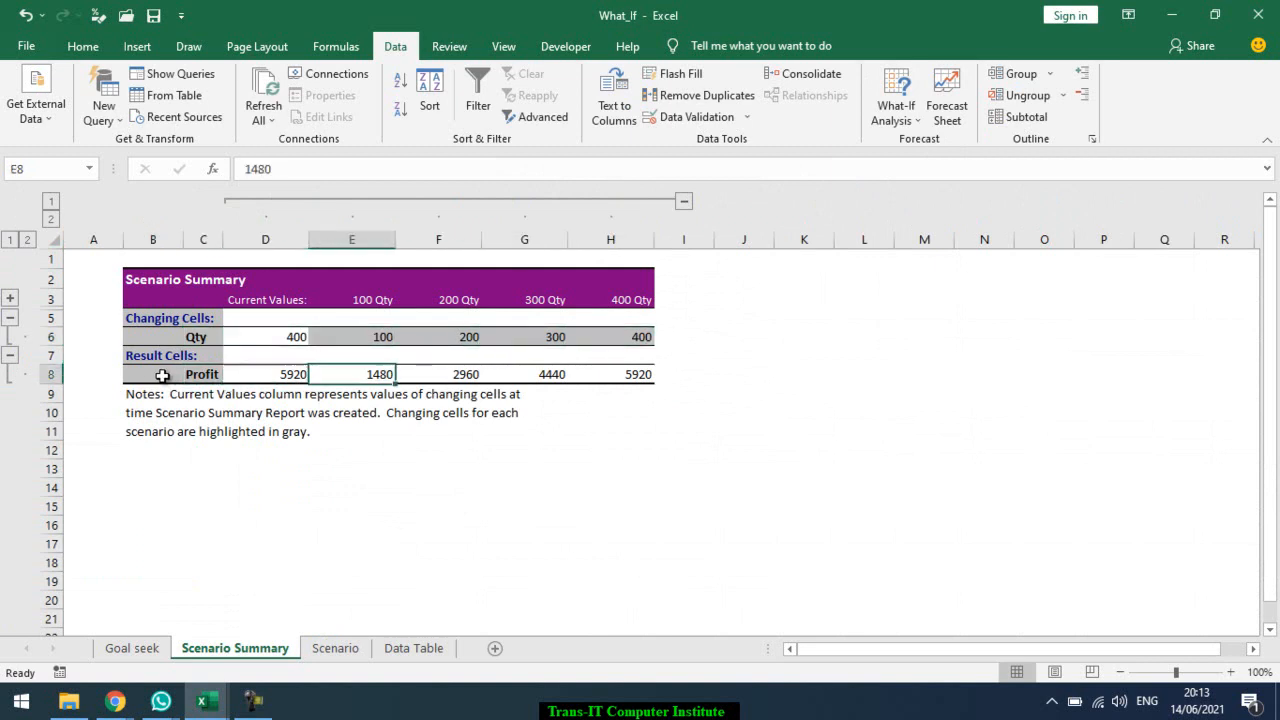
{"action": "key", "text": "Right"}
{"action": "key", "text": "Right"}
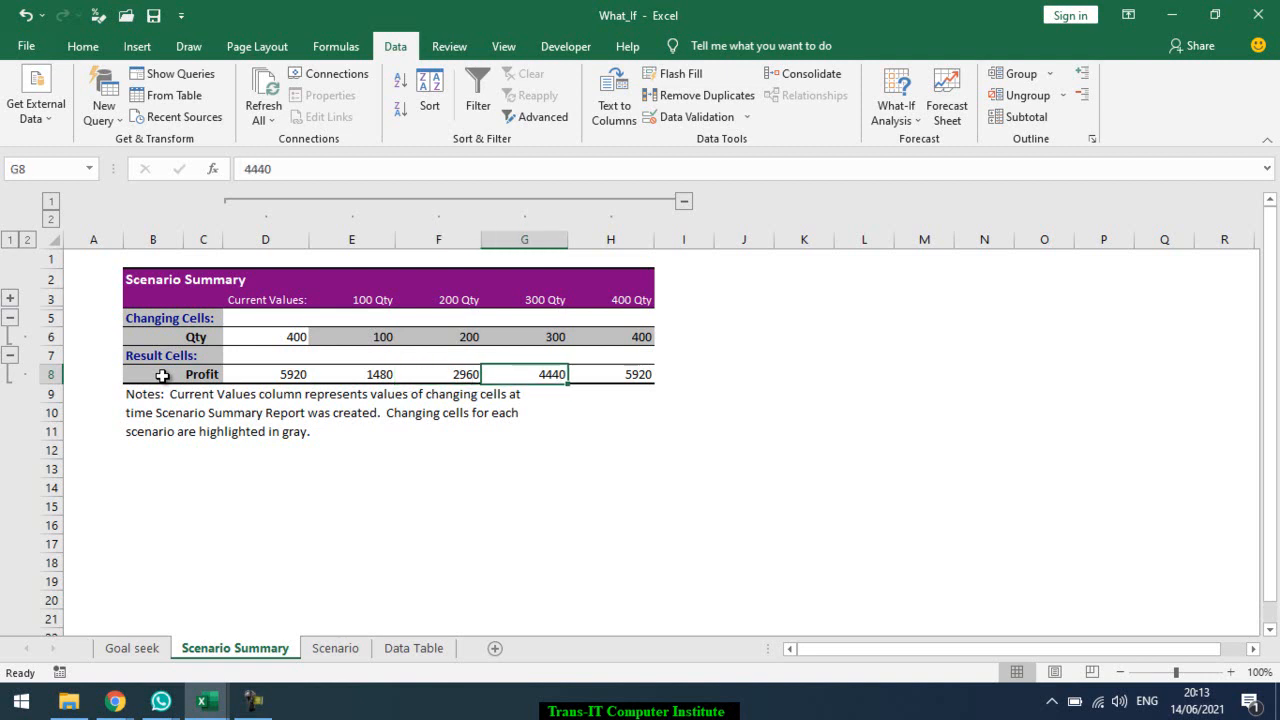
{"action": "key", "text": "Right"}
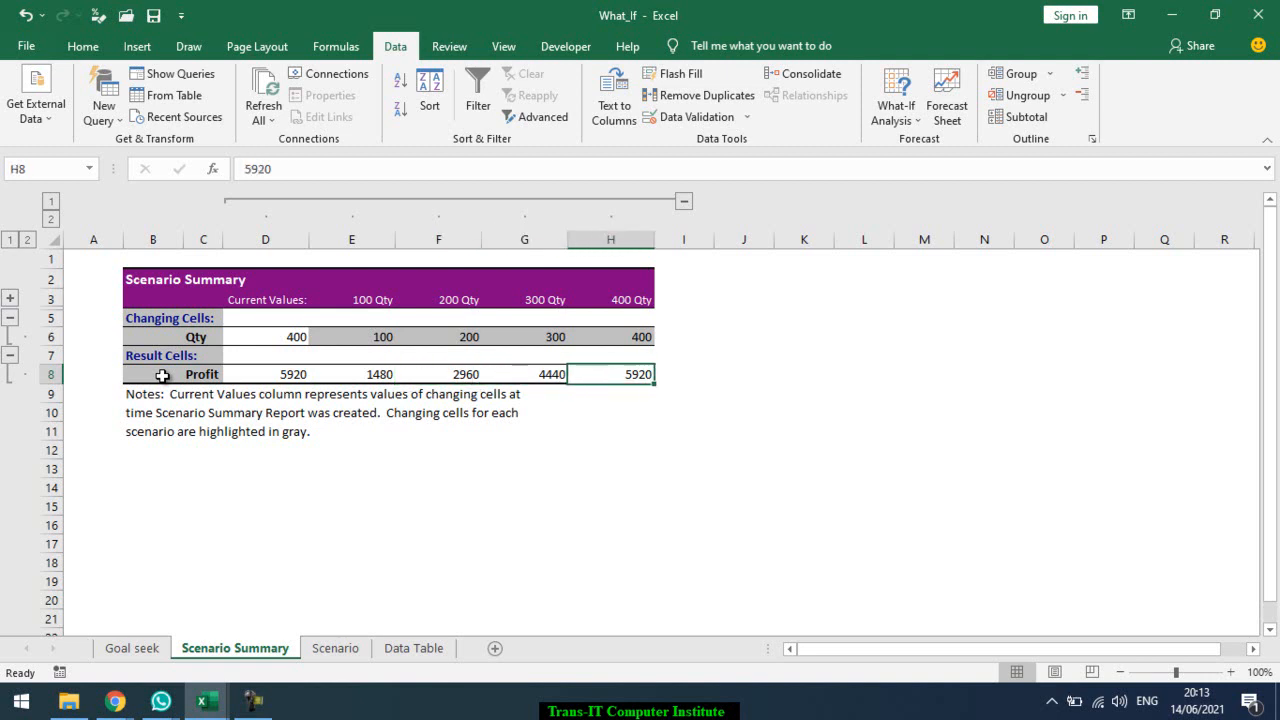
{"action": "left_click", "coordinate": [269, 325]}
{"action": "key", "text": "Right"}
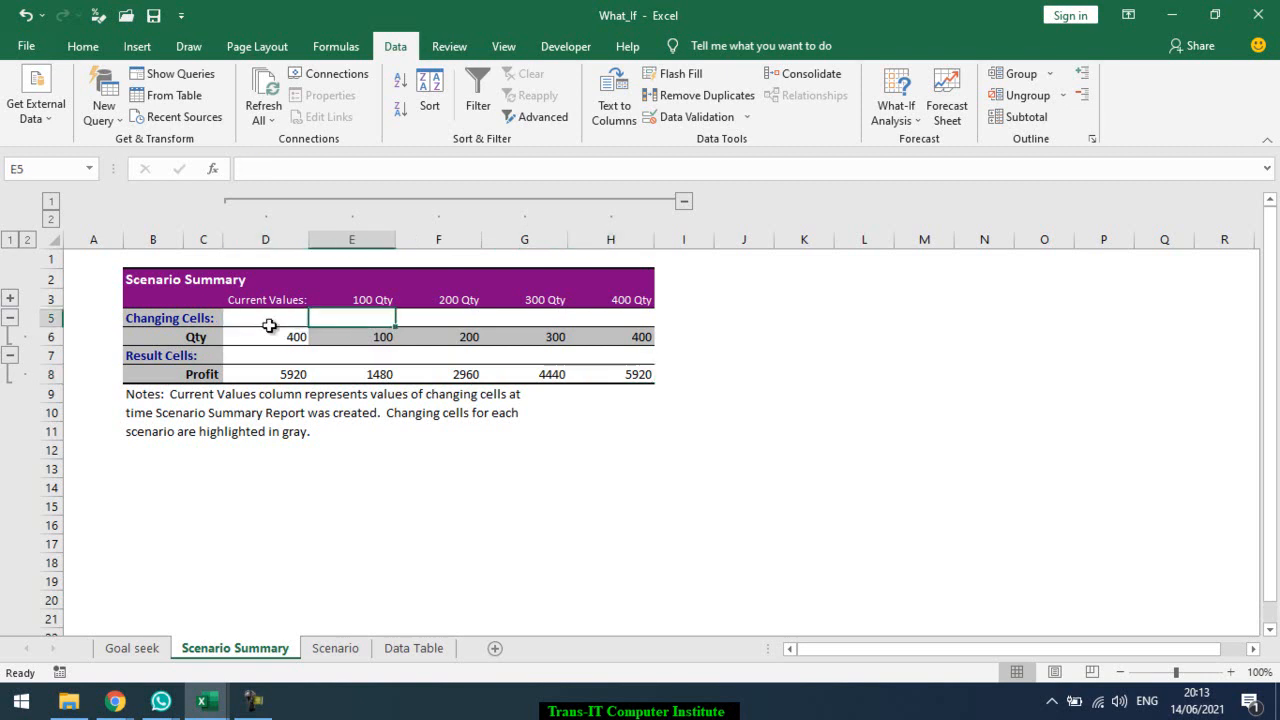
{"action": "key", "text": "Down"}
{"action": "key", "text": "Right"}
{"action": "key", "text": "Right"}
{"action": "key", "text": "Right"}
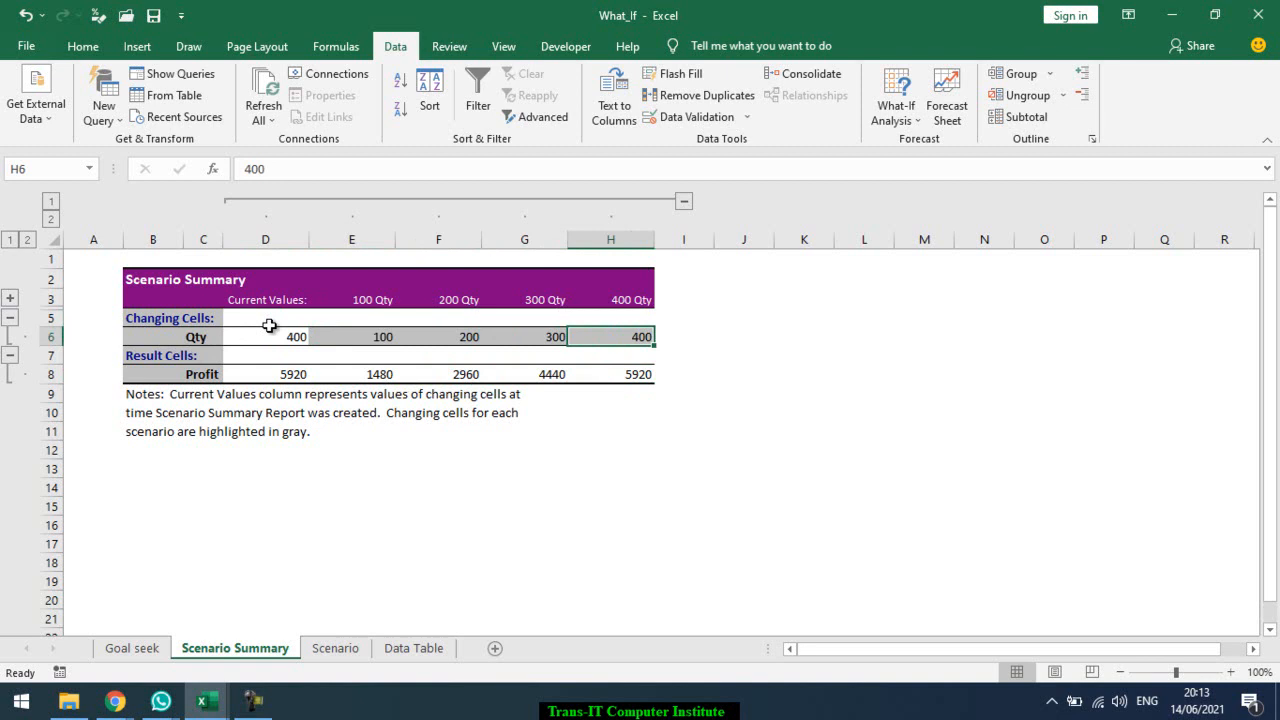
- Return to the Scenario sheet and review Example 1's figures and Example 2's January and February expense tables
{"action": "left_click", "coordinate": [332, 648]}
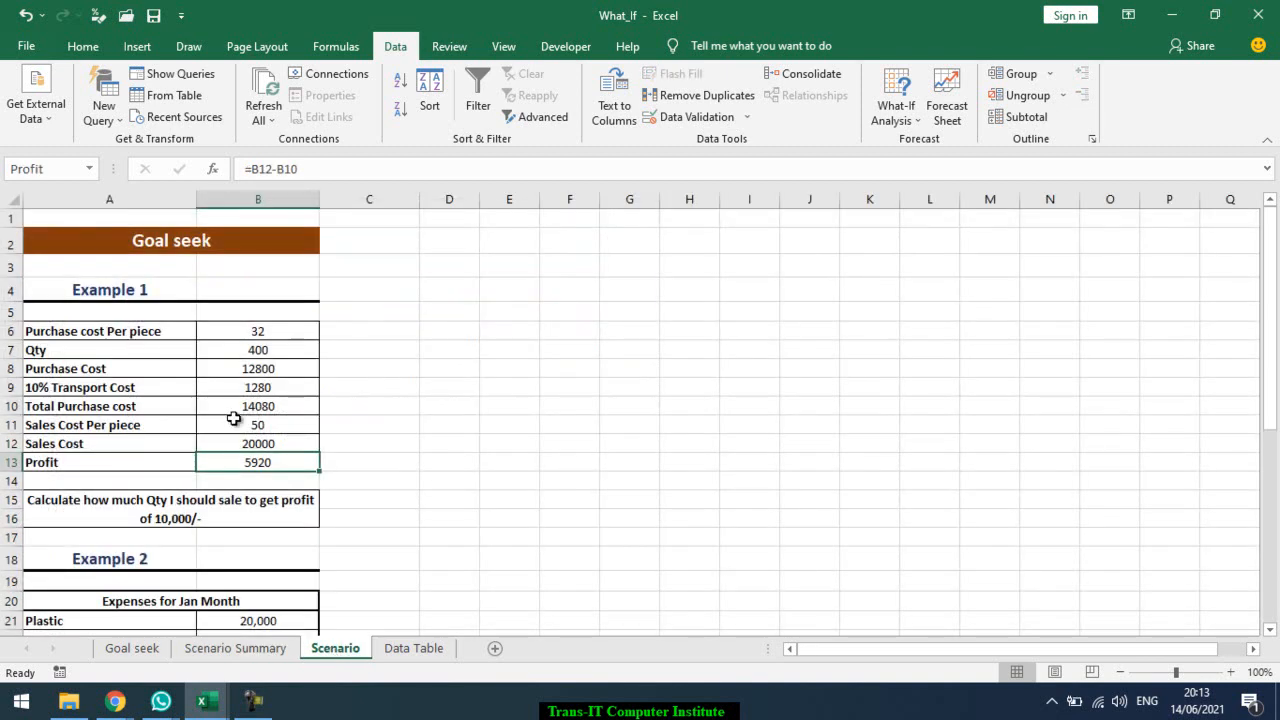
{"action": "left_click", "coordinate": [233, 418]}
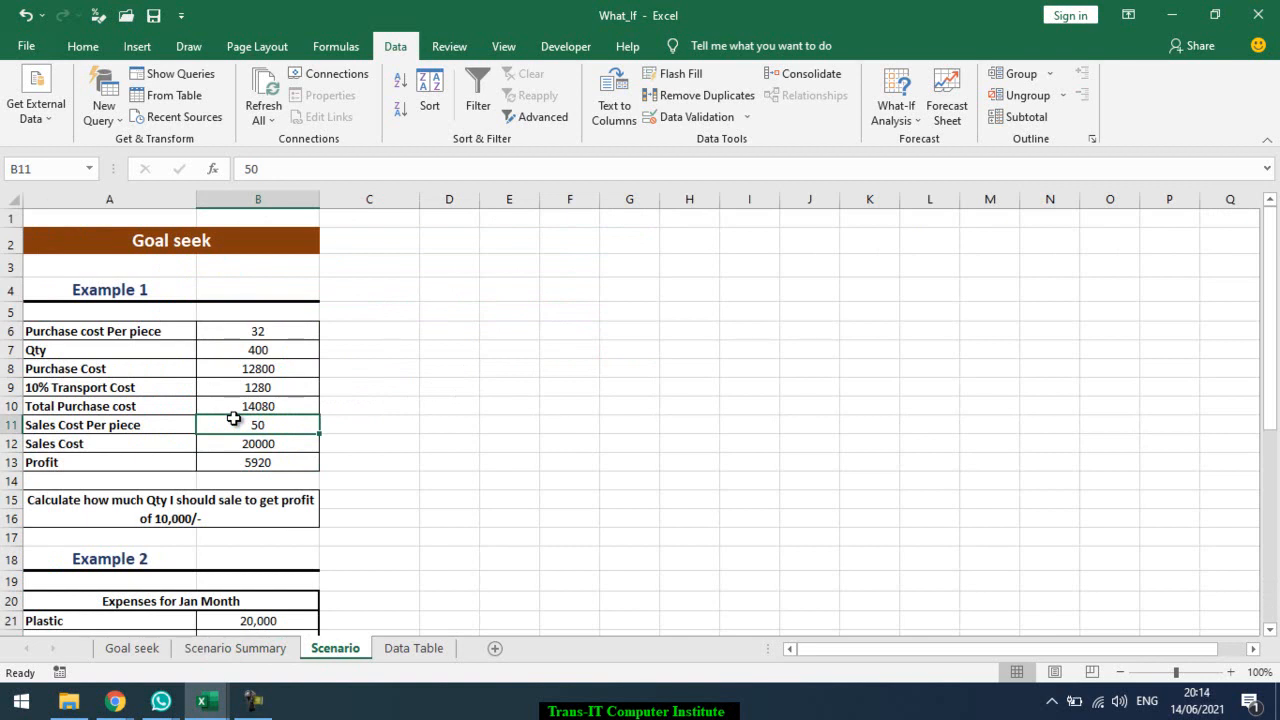
{"action": "key", "text": "Down"}
{"action": "key", "text": "Down"}
{"action": "key", "text": "Down"}
{"action": "key", "text": "Down"}
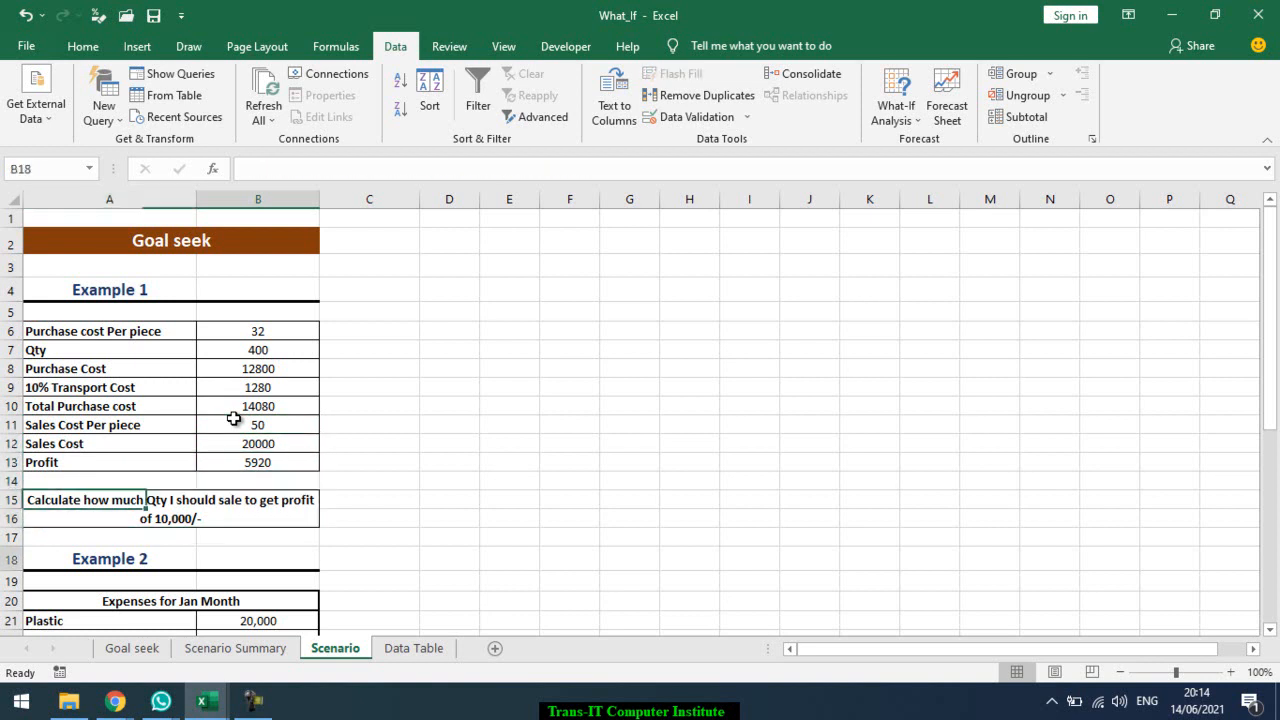
{"action": "key", "text": "Down"}
{"action": "key", "text": "Down"}
{"action": "key", "text": "Down"}
{"action": "key", "text": "Down"}
{"action": "key", "text": "Down"}
{"action": "key", "text": "Down"}
{"action": "key", "text": "Down"}
{"action": "key", "text": "Down"}
{"action": "key", "text": "Down"}
{"action": "key", "text": "Down"}
{"action": "key", "text": "Down"}
{"action": "key", "text": "Down"}
{"action": "key", "text": "Down"}
{"action": "key", "text": "Down"}
{"action": "key", "text": "Down"}
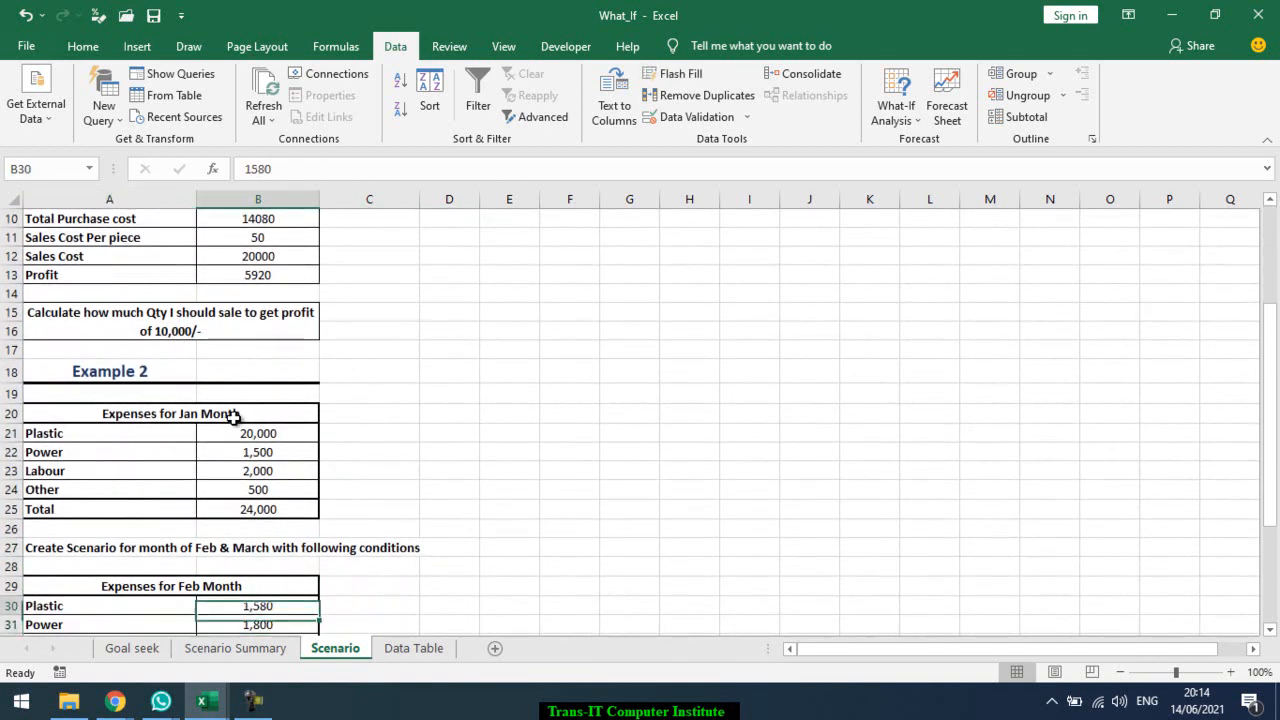
{"action": "key", "text": "Up"}
{"action": "key", "text": "Up"}
{"action": "key", "text": "Up"}
{"action": "key", "text": "Up"}
{"action": "key", "text": "Up"}
{"action": "key", "text": "Up"}
{"action": "key", "text": "Up"}
{"action": "key", "text": "Up"}
{"action": "key", "text": "Up"}
{"action": "key", "text": "Up"}
{"action": "key", "text": "Up"}
{"action": "key", "text": "Up"}
{"action": "key", "text": "Up"}
{"action": "key", "text": "Up"}
{"action": "key", "text": "Up"}
{"action": "key", "text": "Up"}
{"action": "key", "text": "Up"}
{"action": "key", "text": "Up"}
{"action": "key", "text": "Up"}
{"action": "key", "text": "Up"}
{"action": "key", "text": "Down"}
{"action": "key", "text": "Down"}
{"action": "key", "text": "Down"}
{"action": "key", "text": "Down"}
{"action": "key", "text": "Down"}
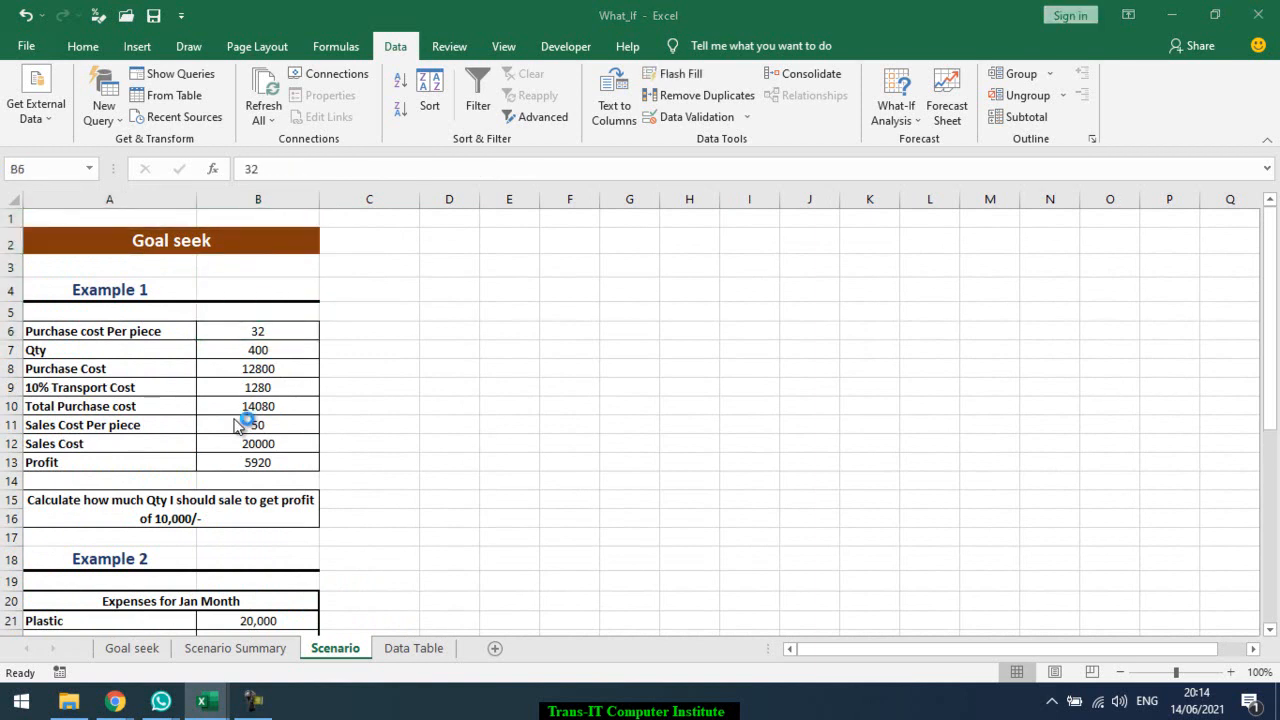
- Switch to the Google Meet call to check its participants, and return to the What_If workbook in Excel
{"action": "key", "text": "alt+Tab"}
{"action": "key", "text": "alt+Tab"}
{"action": "key", "text": "alt+Tab"}
{"action": "key", "text": "alt+Tab"}
{"action": "key", "text": "alt+Tab"}
{"action": "key", "text": "alt+Tab"}
{"action": "key", "text": "alt+Tab"}
{"action": "key", "text": "alt+Tab"}
{"action": "key", "text": "alt+Tab"}
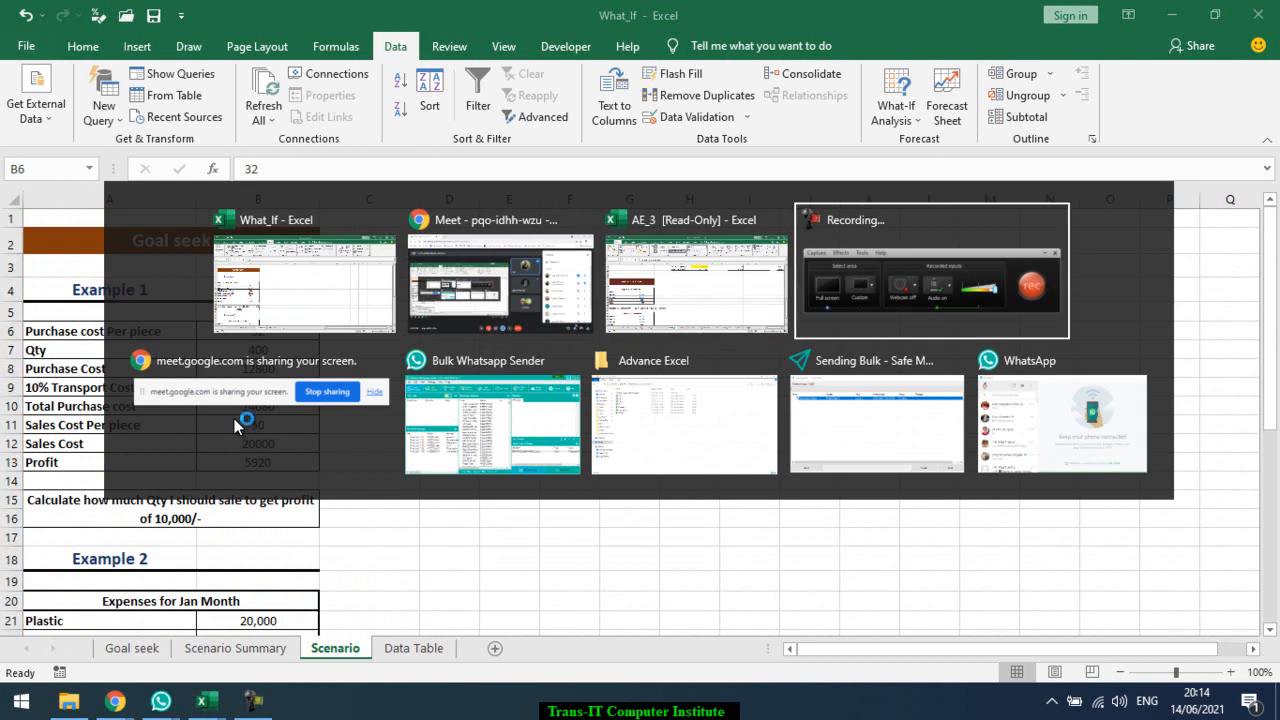
{"action": "key", "text": "alt+Tab"}
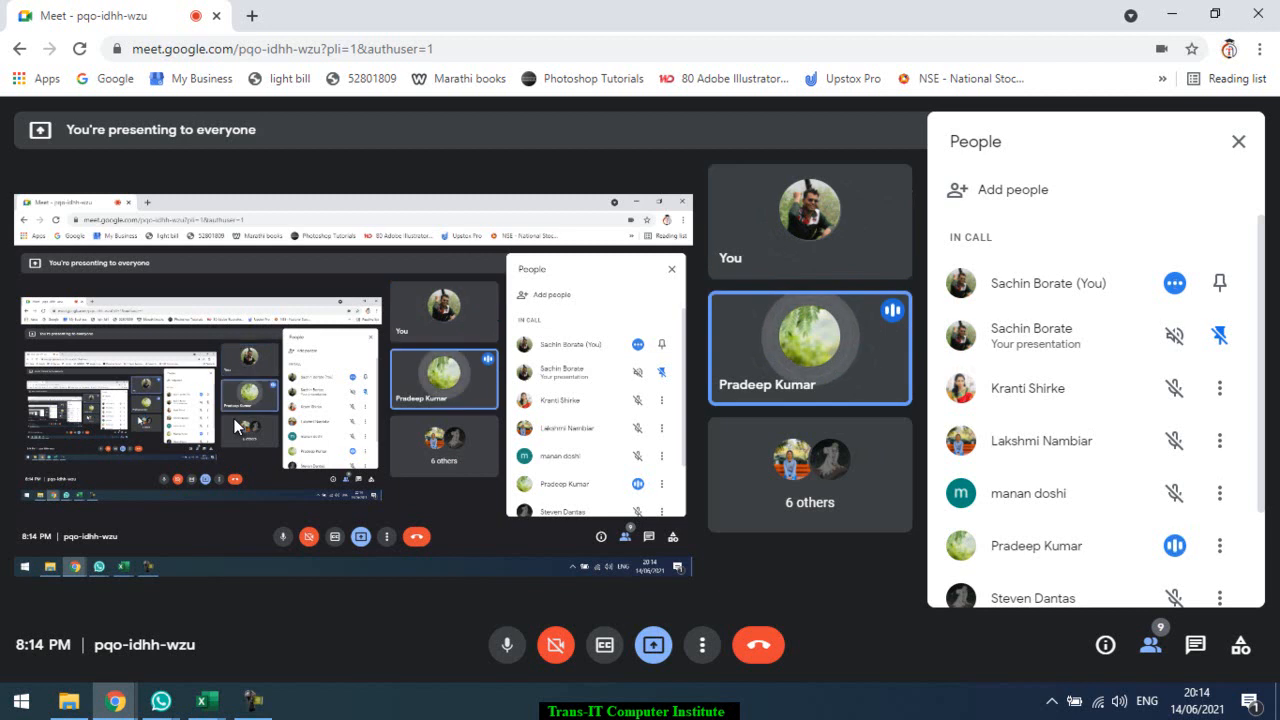
{"action": "key", "text": "alt+Tab"}
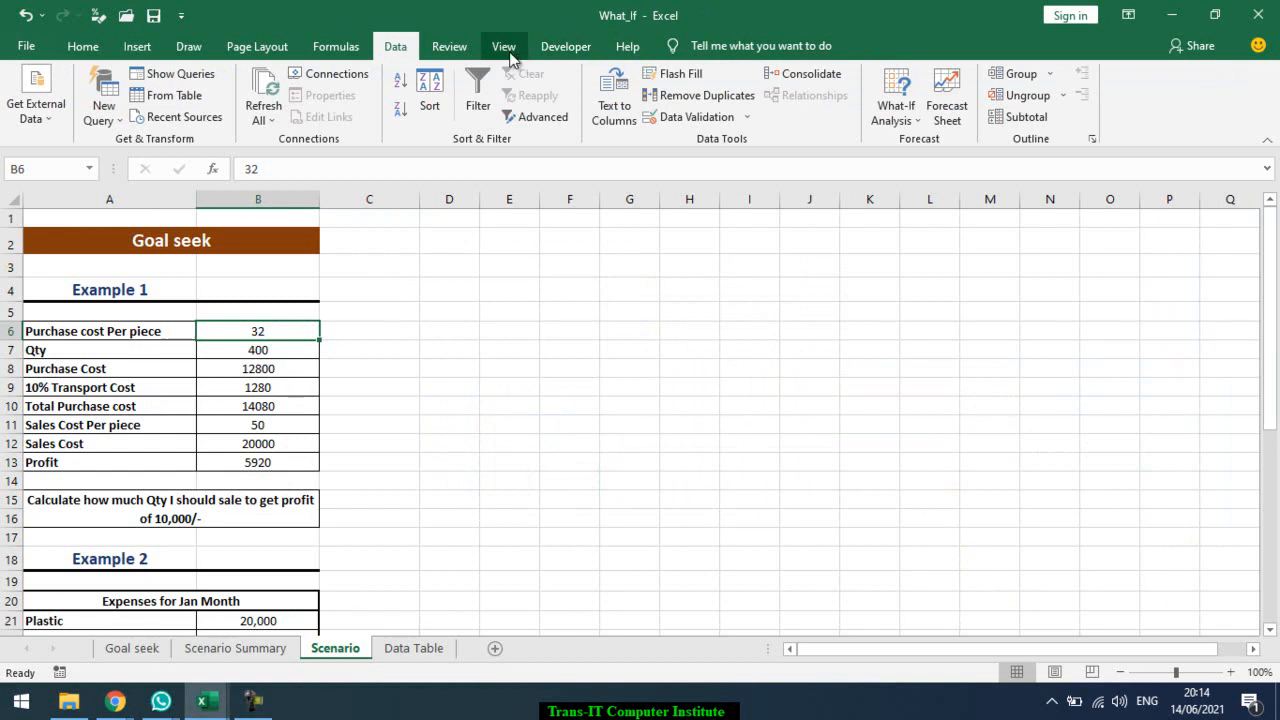
- Add a scenario named "500 Qty" with changing cell B7 and a Qty value of 500, and close the Scenario Manager
{"action": "left_click", "coordinate": [918, 118]}
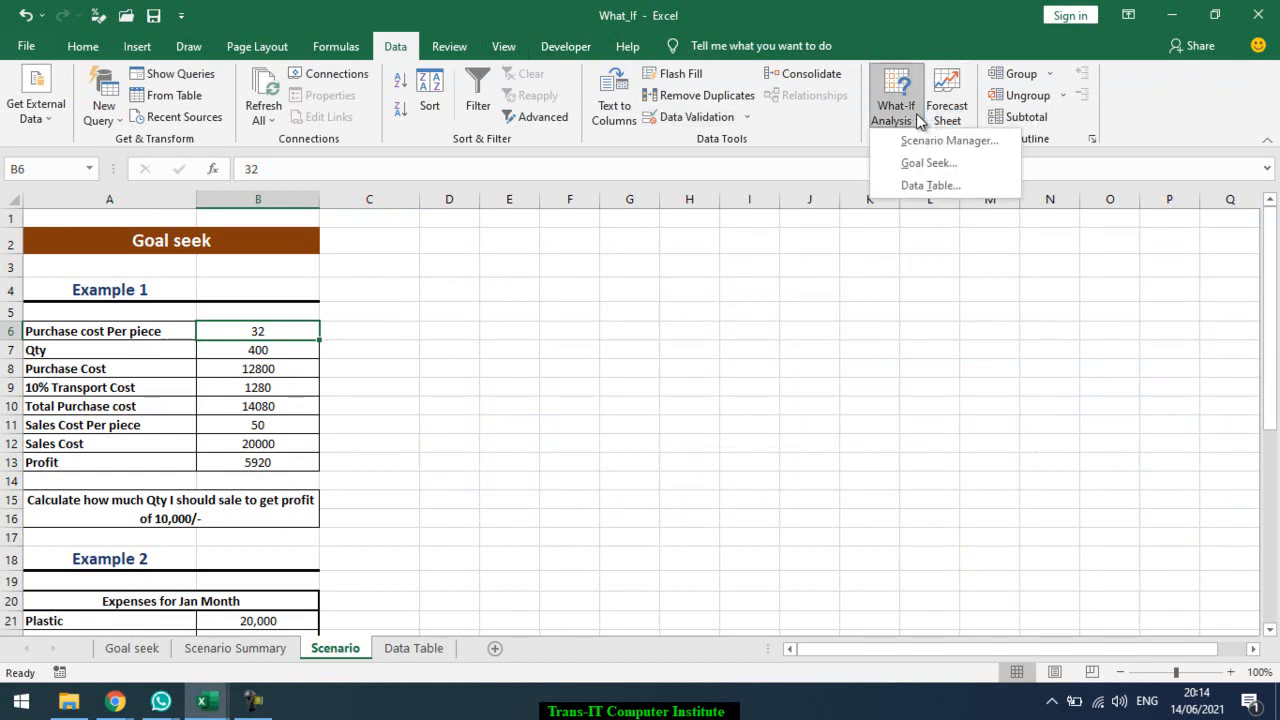
{"action": "left_click", "coordinate": [940, 140]}
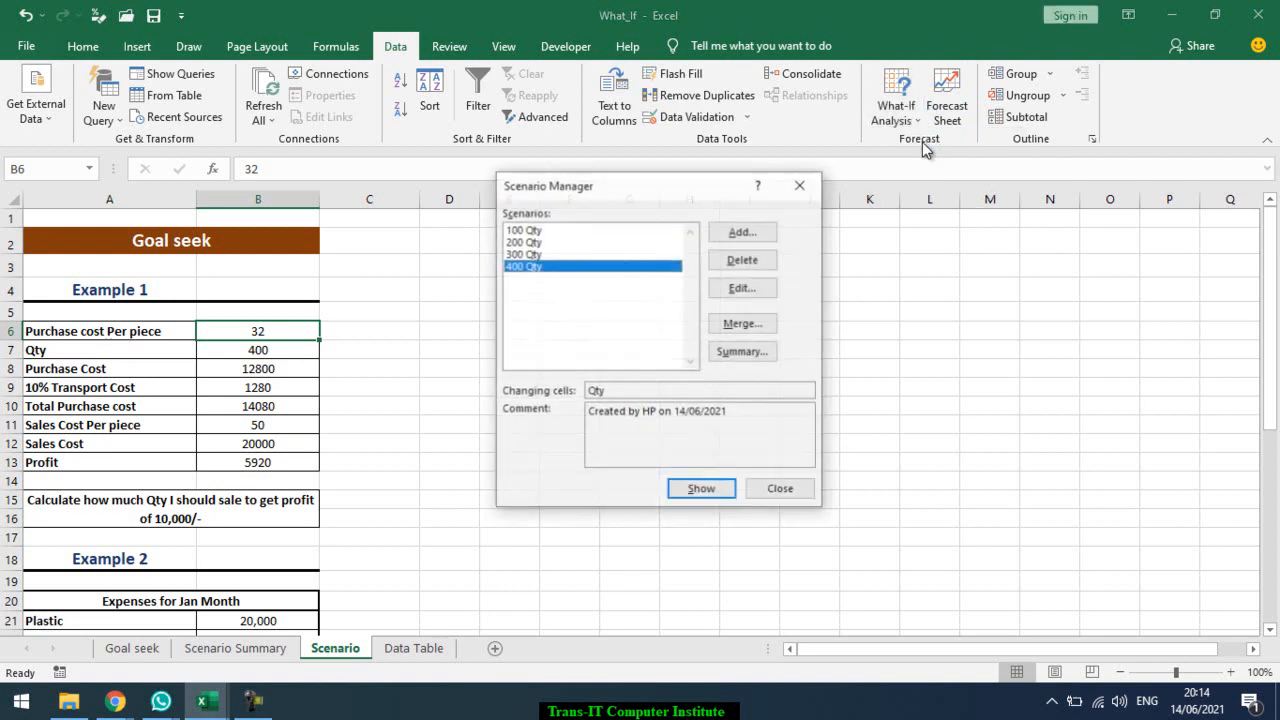
{"action": "left_click", "coordinate": [740, 232]}
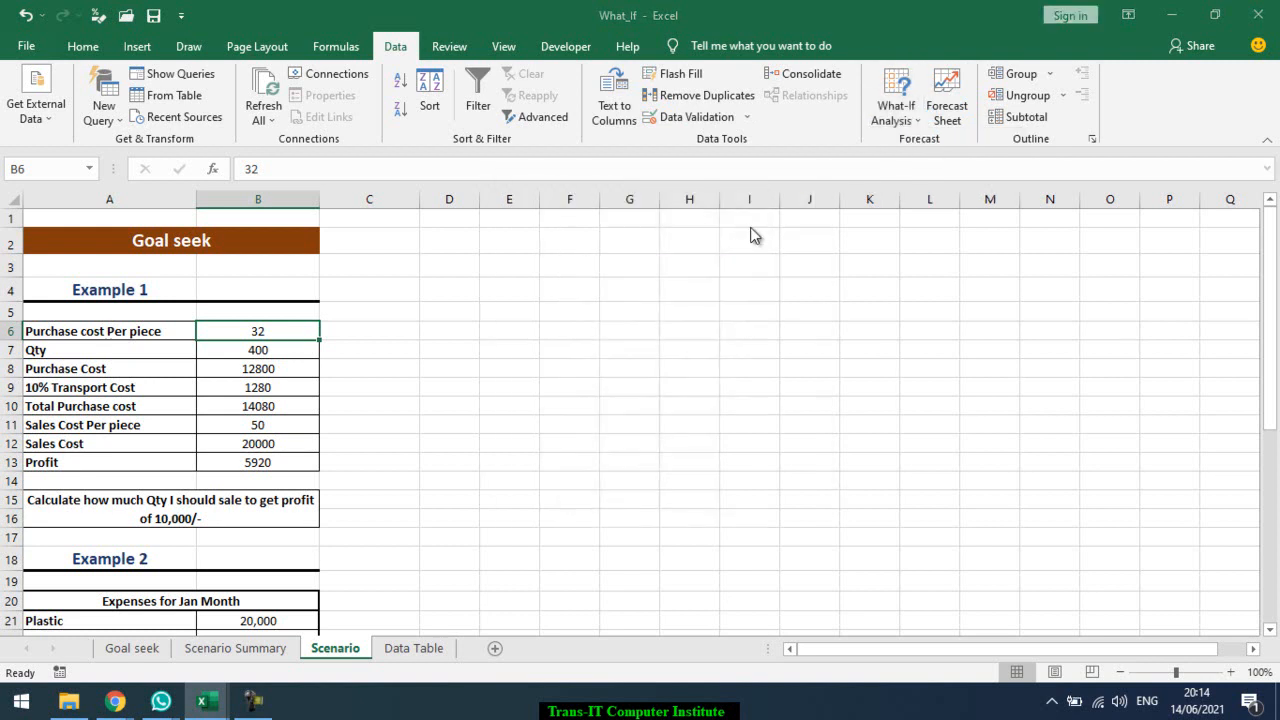
{"action": "type", "text": "5"}
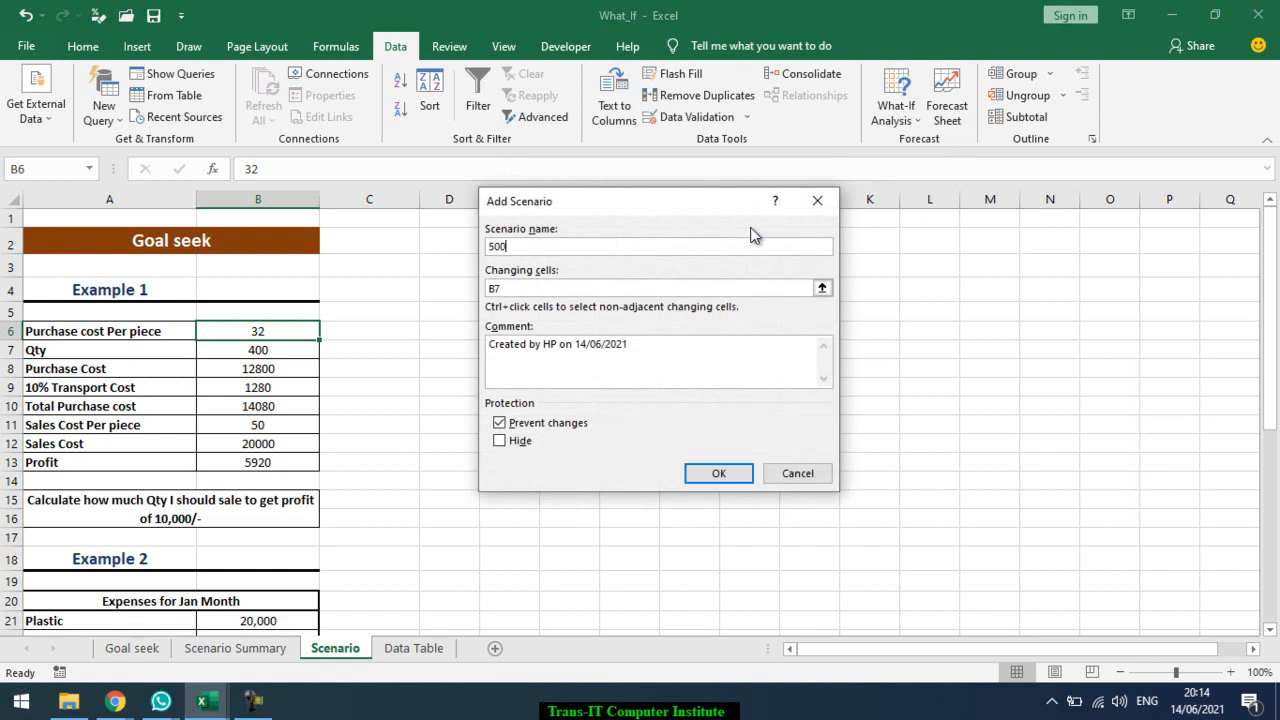
{"action": "type", "text": "00 Qty"}
{"action": "left_click", "coordinate": [550, 288]}
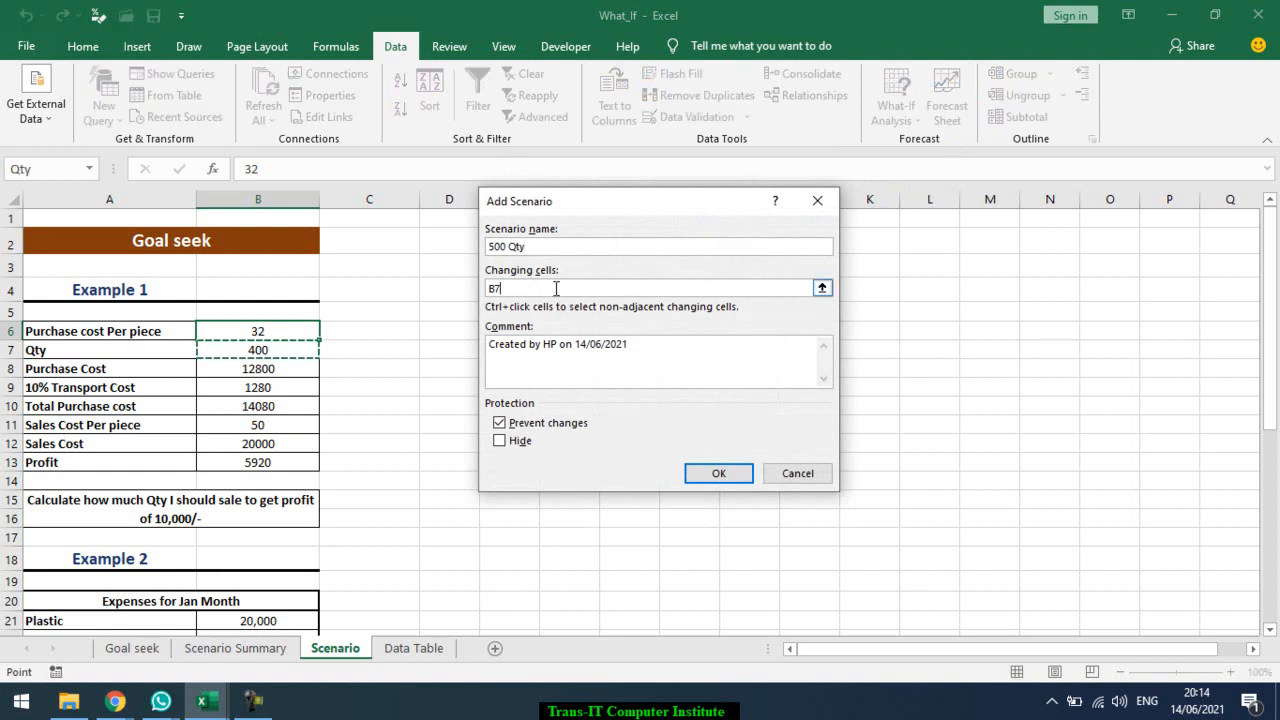
{"action": "left_click", "coordinate": [698, 472]}
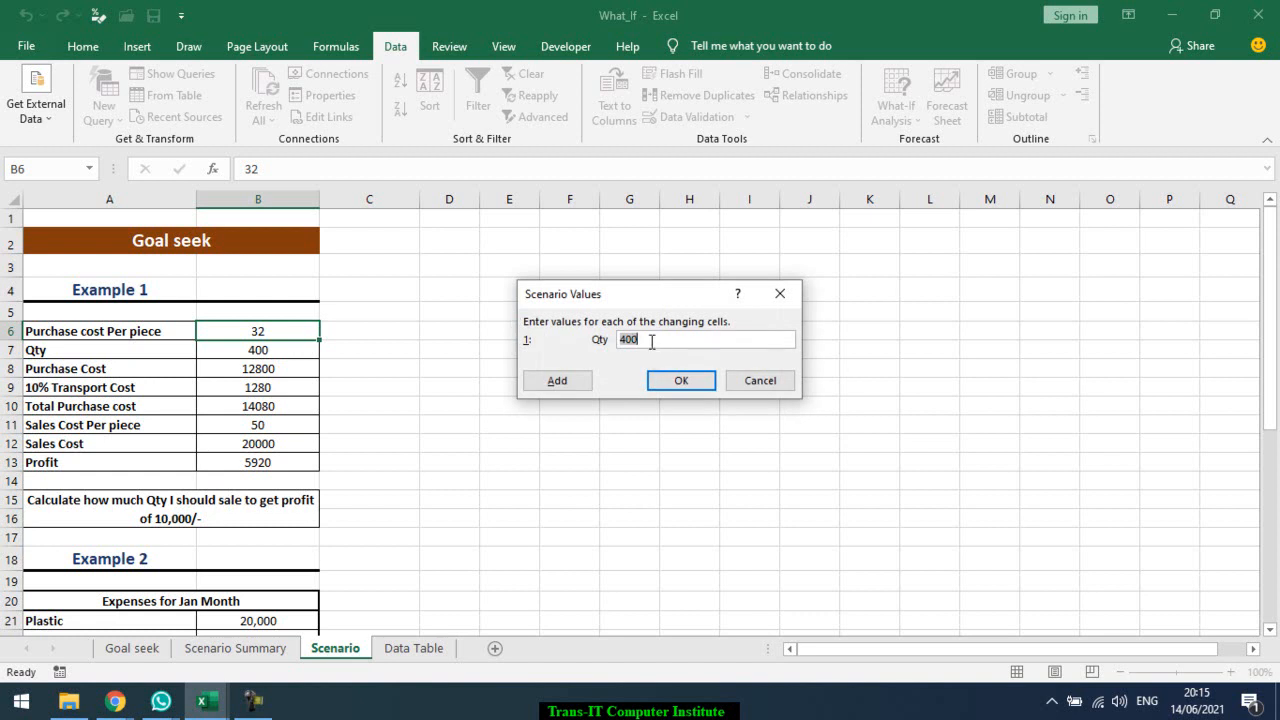
{"action": "type", "text": "5"}
{"action": "left_click", "coordinate": [680, 383]}
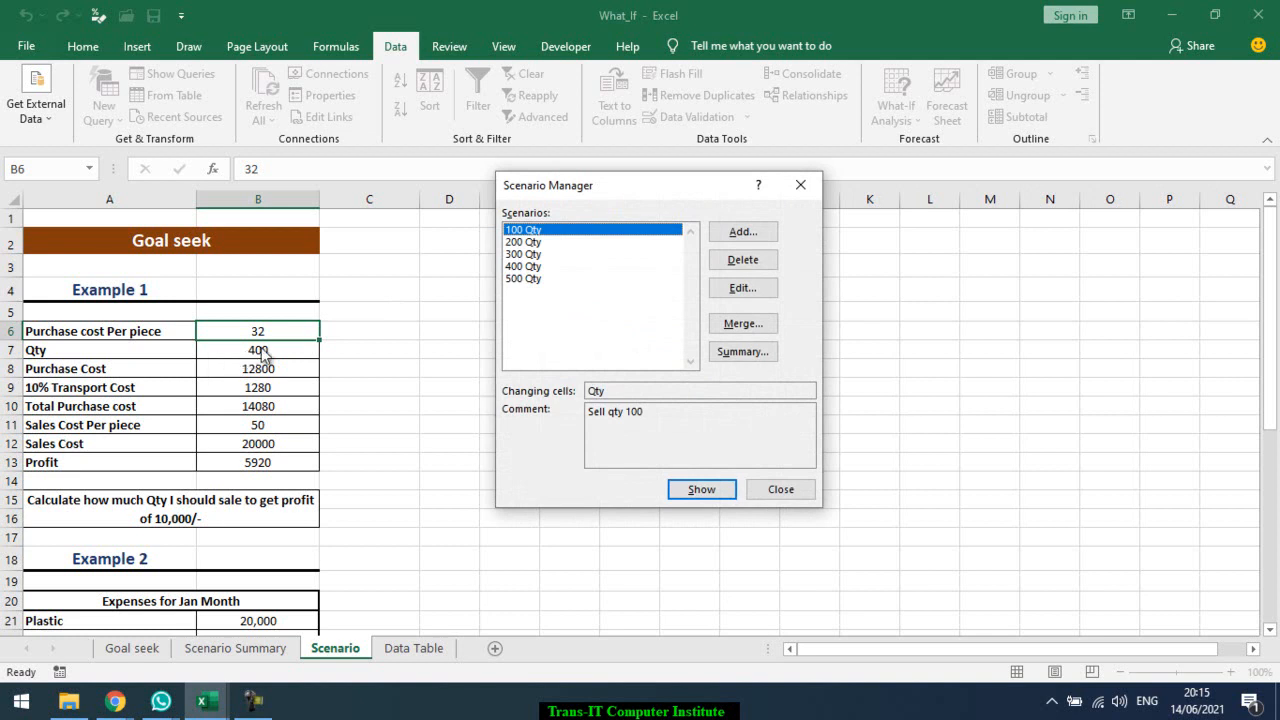
{"action": "left_click", "coordinate": [810, 490]}
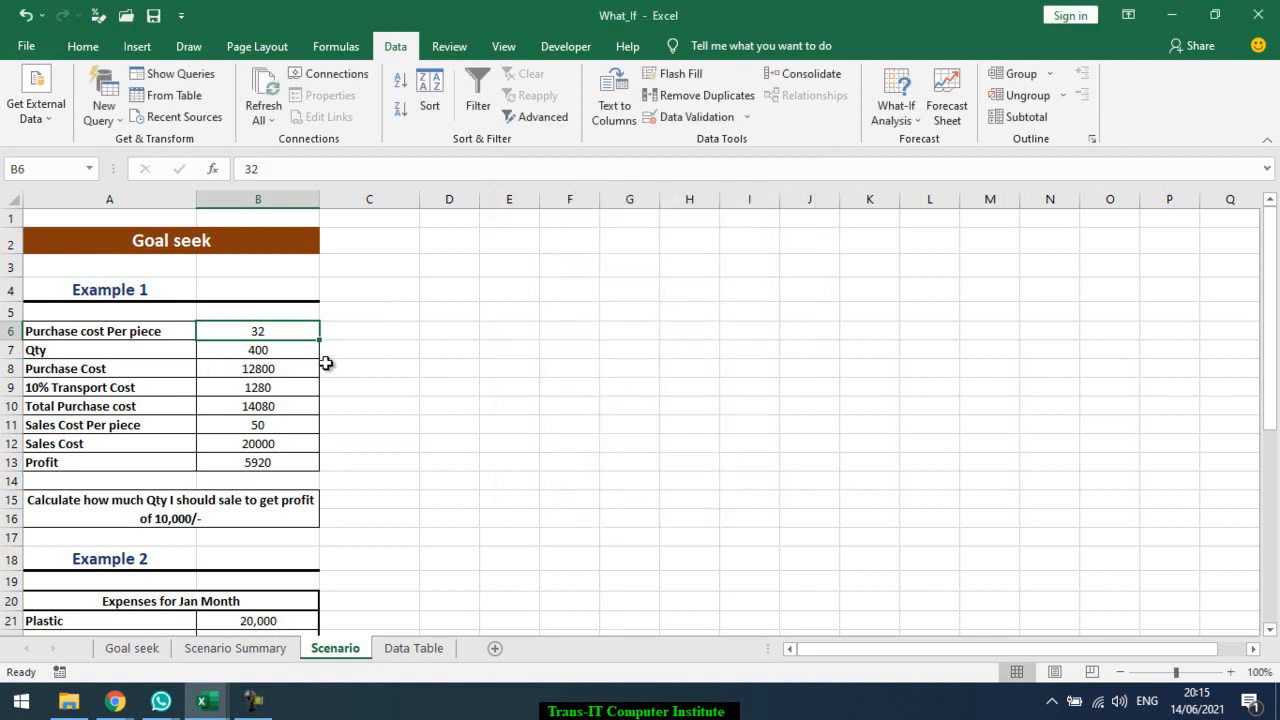
- Generate another Scenario Summary report covering the 100 to 500 Qty scenarios, with profit cell B13 as the result cell
{"action": "left_click", "coordinate": [275, 350]}
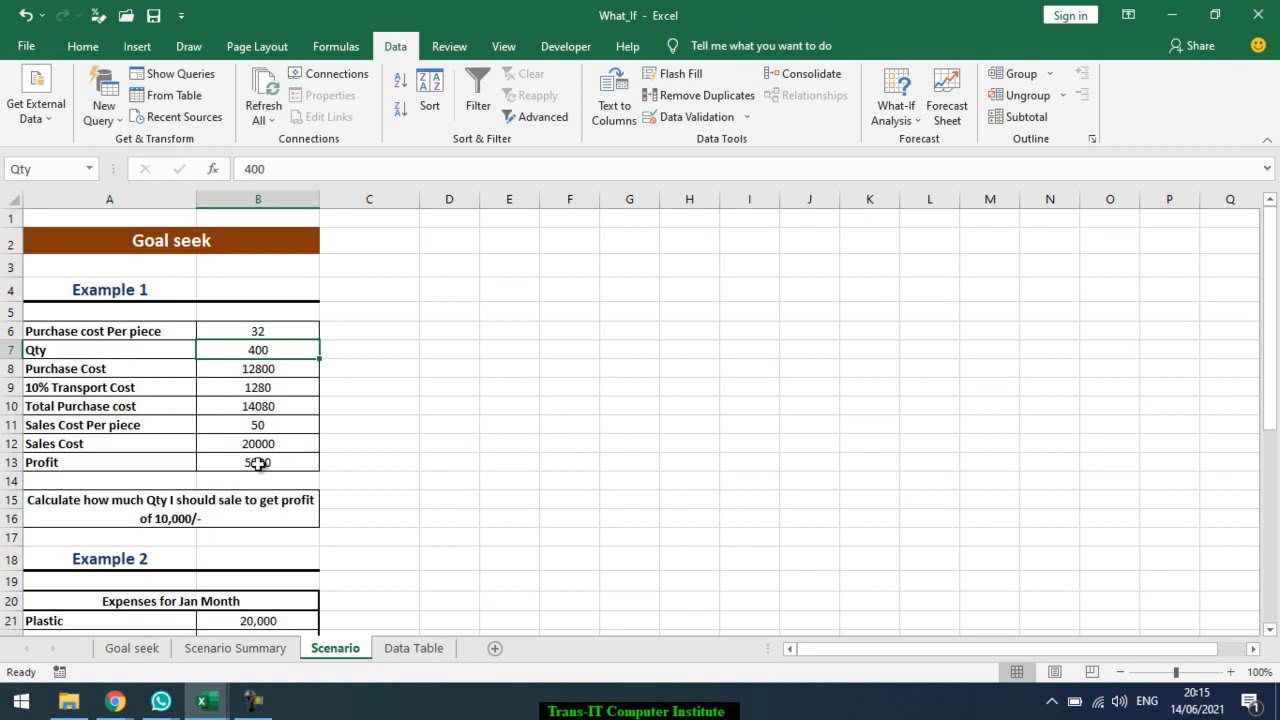
{"action": "left_click", "coordinate": [916, 133]}
{"action": "left_click", "coordinate": [926, 141]}
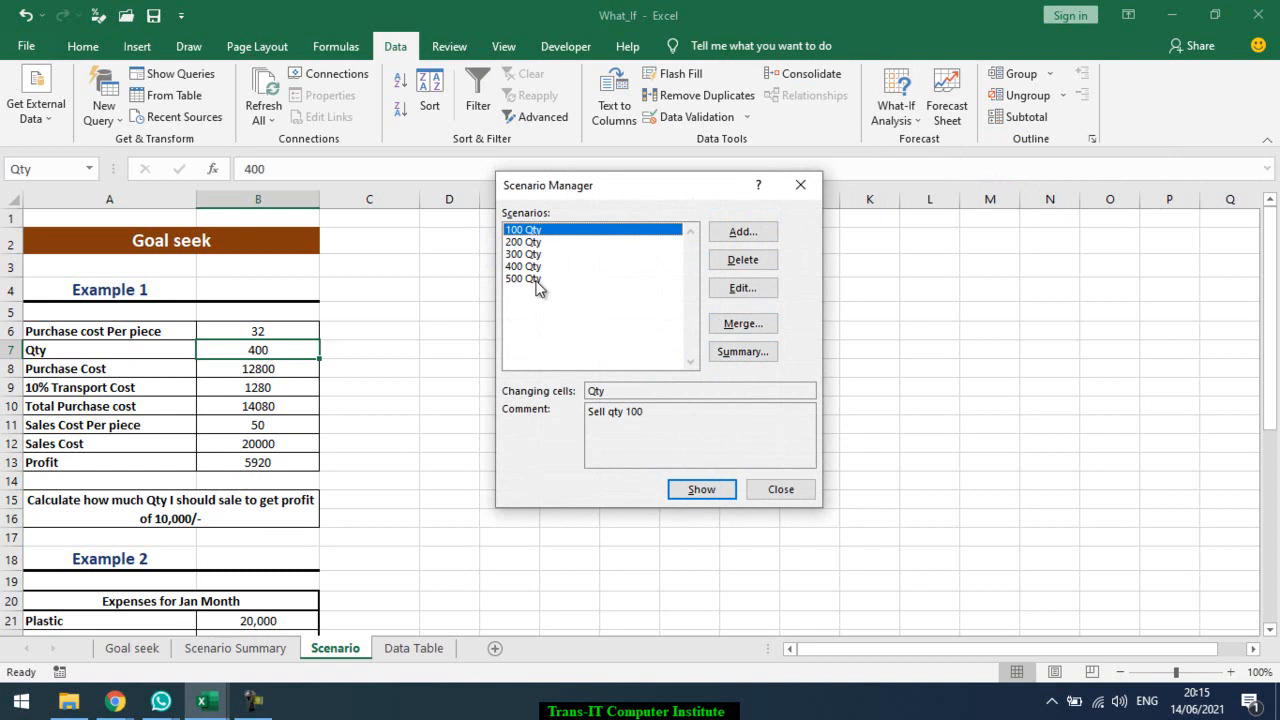
{"action": "left_click", "coordinate": [769, 353]}
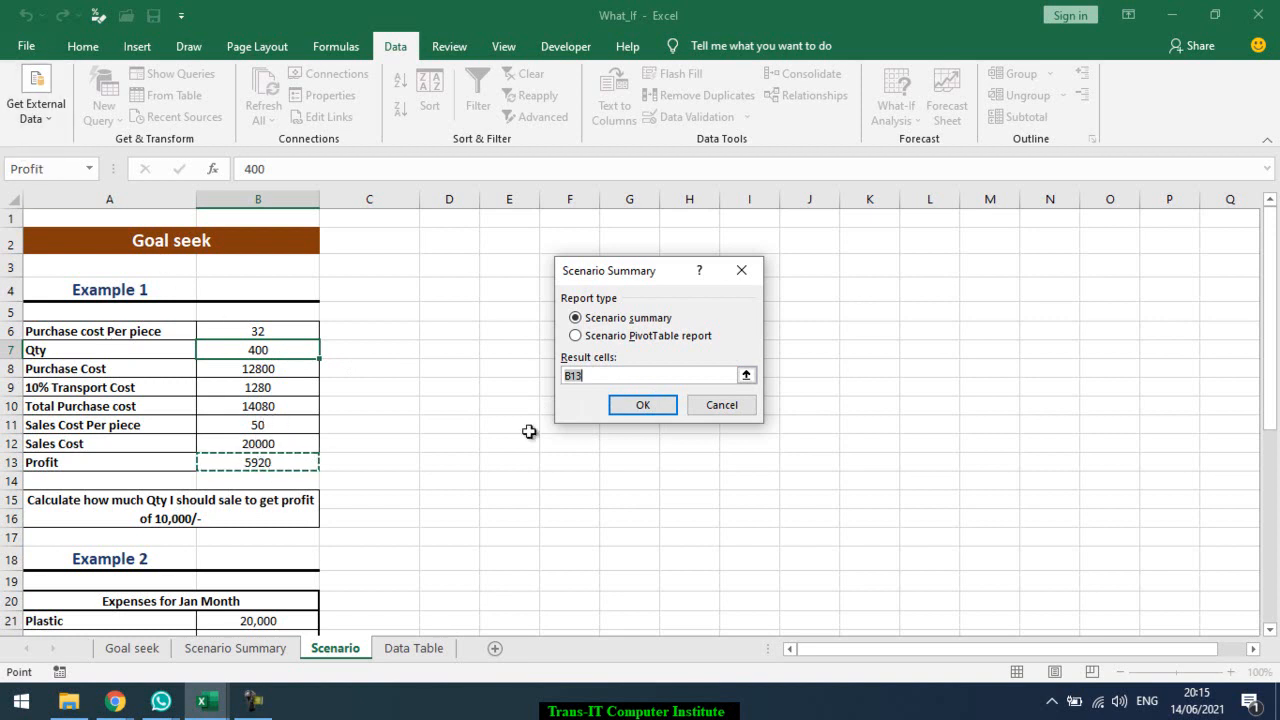
{"action": "left_click", "coordinate": [643, 405]}
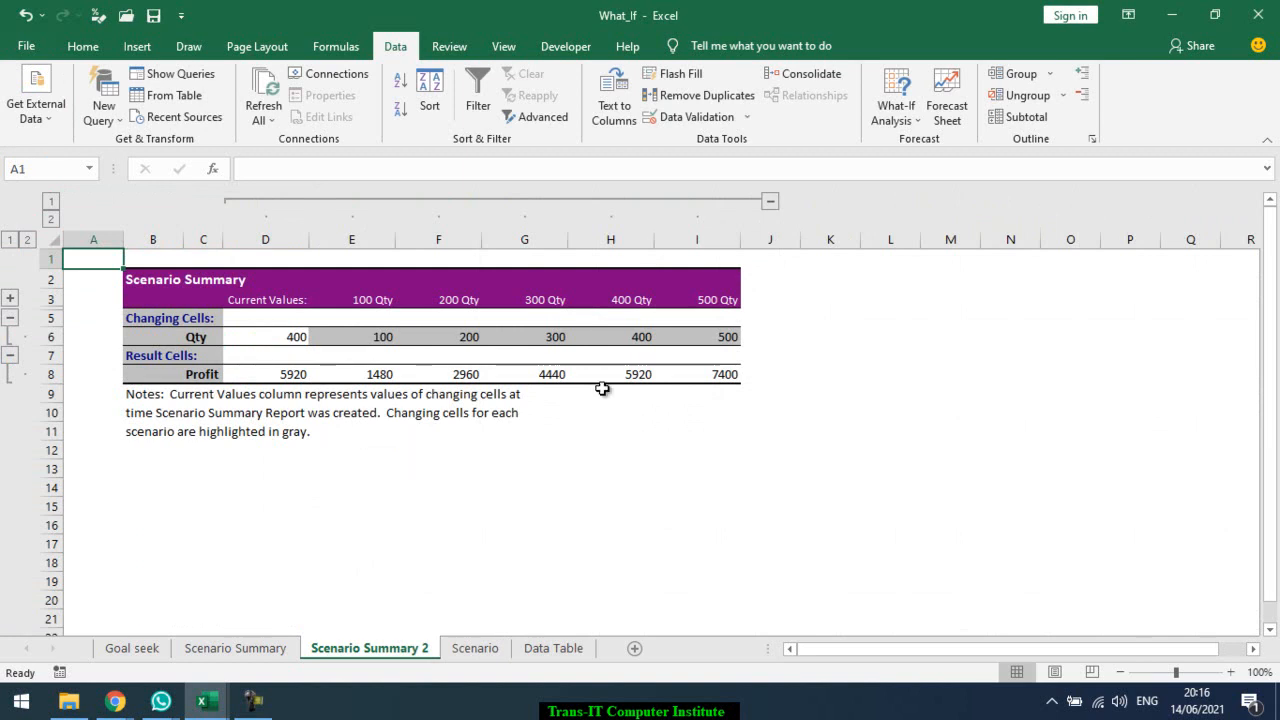
- Compare the Scenario Summary 2 report's 500 Qty column with the earlier Scenario Summary report
{"action": "left_click", "coordinate": [700, 334]}
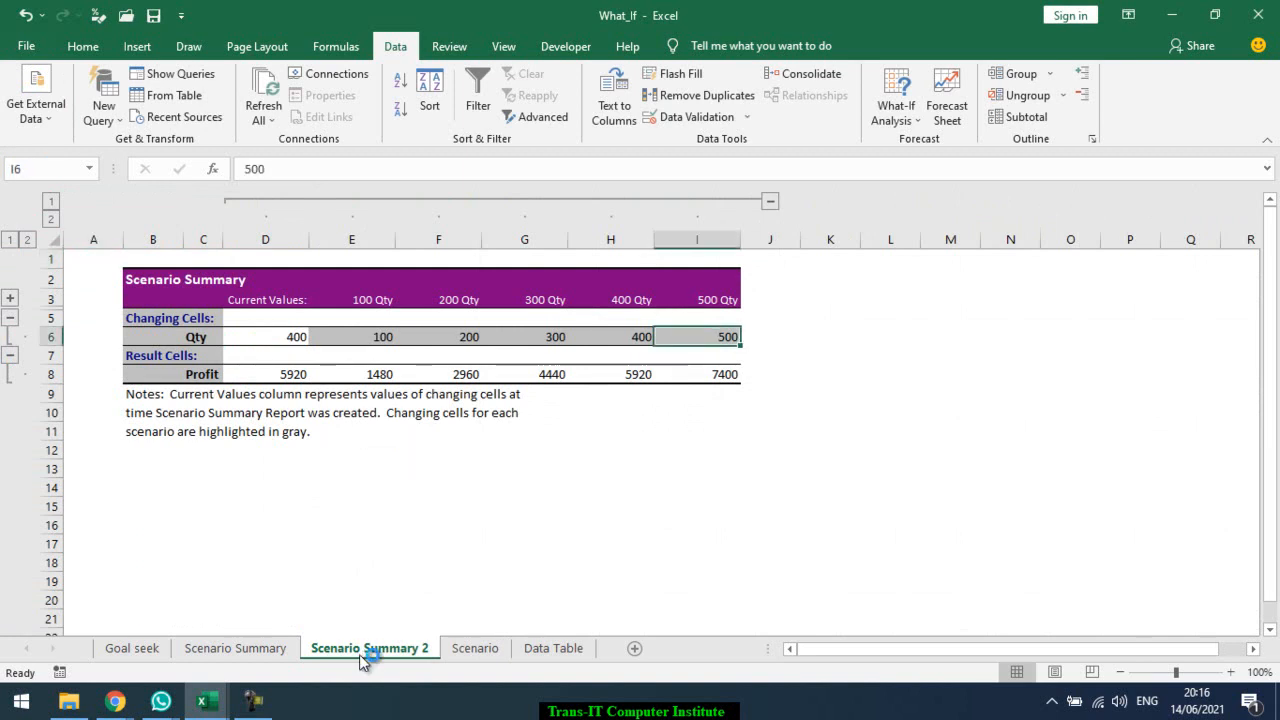
{"action": "left_click", "coordinate": [277, 648]}
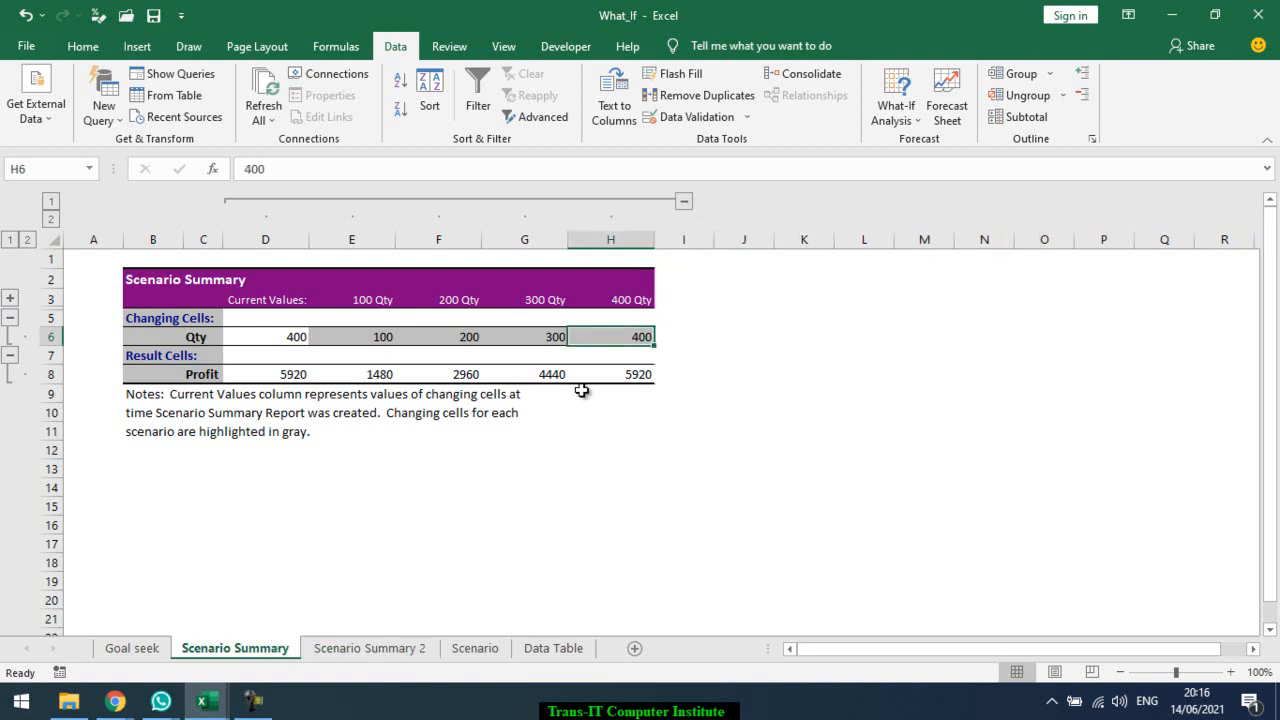
{"action": "left_click", "coordinate": [357, 652]}
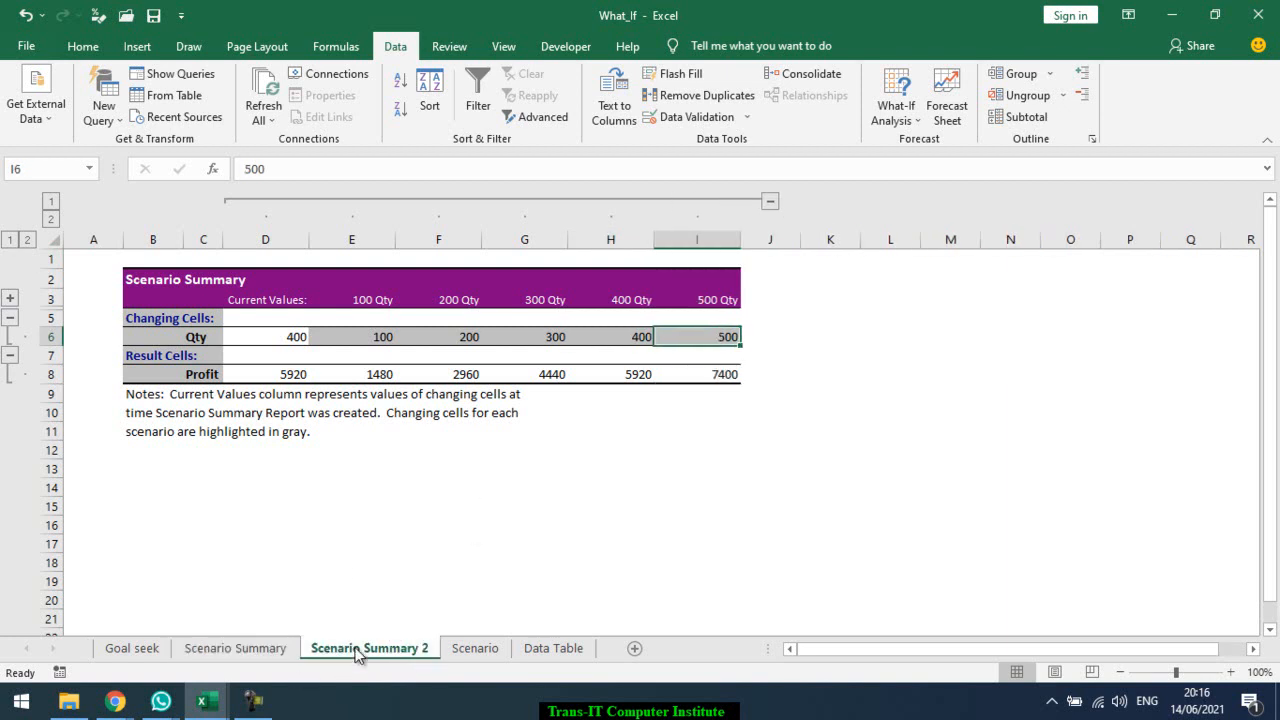
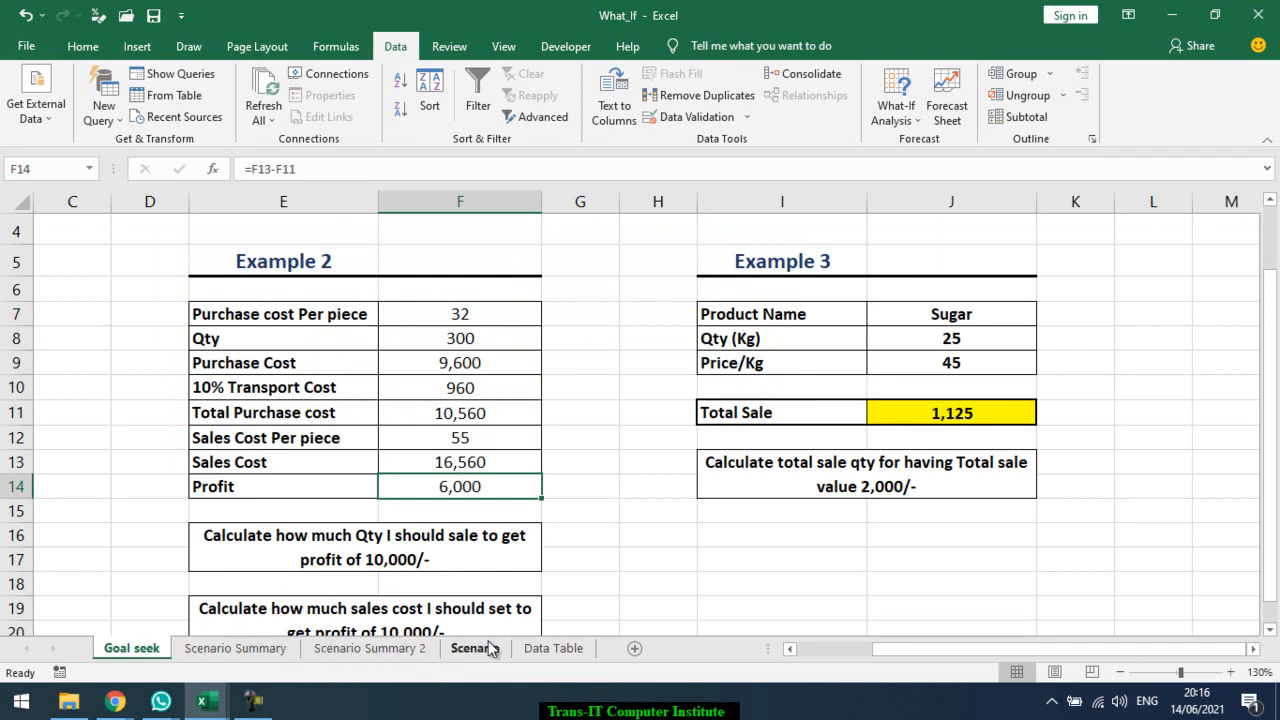
- On the Scenario sheet, set Example 1's Qty in B7 to 200 and then to 300
{"action": "left_click", "coordinate": [478, 648]}
{"action": "left_click", "coordinate": [269, 349]}
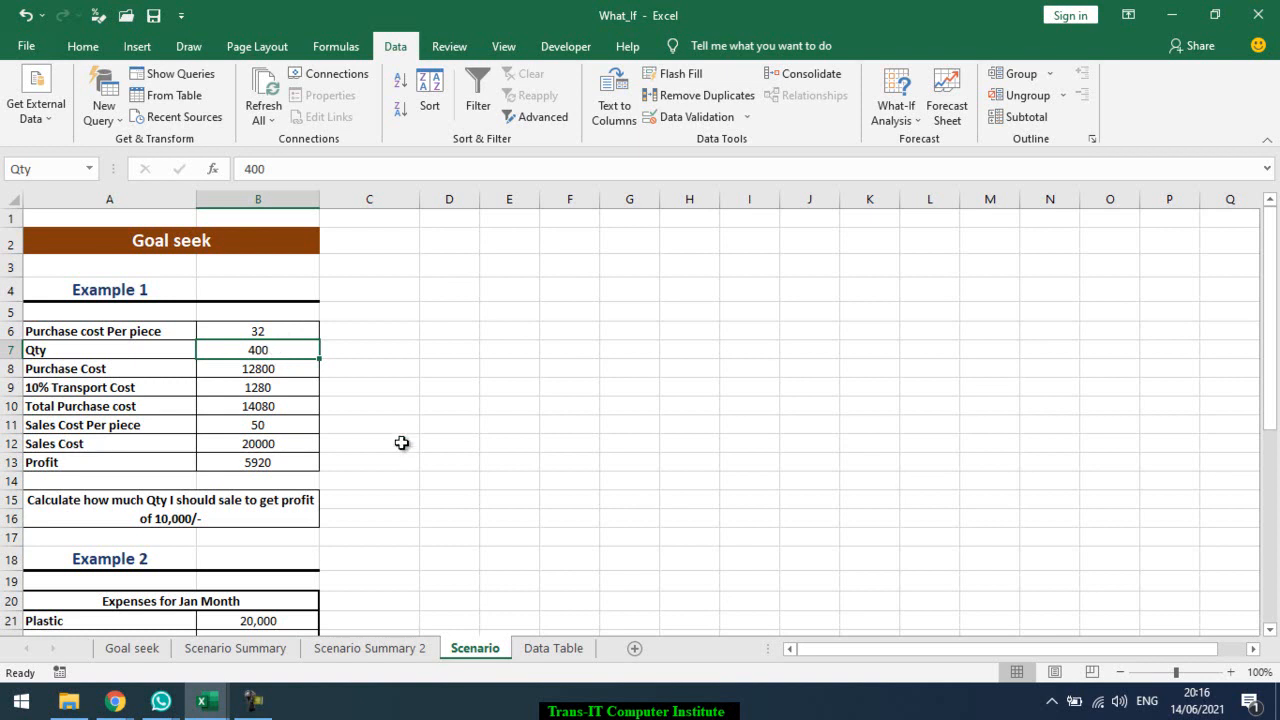
{"action": "type", "text": "200"}
{"action": "key", "text": "Return"}
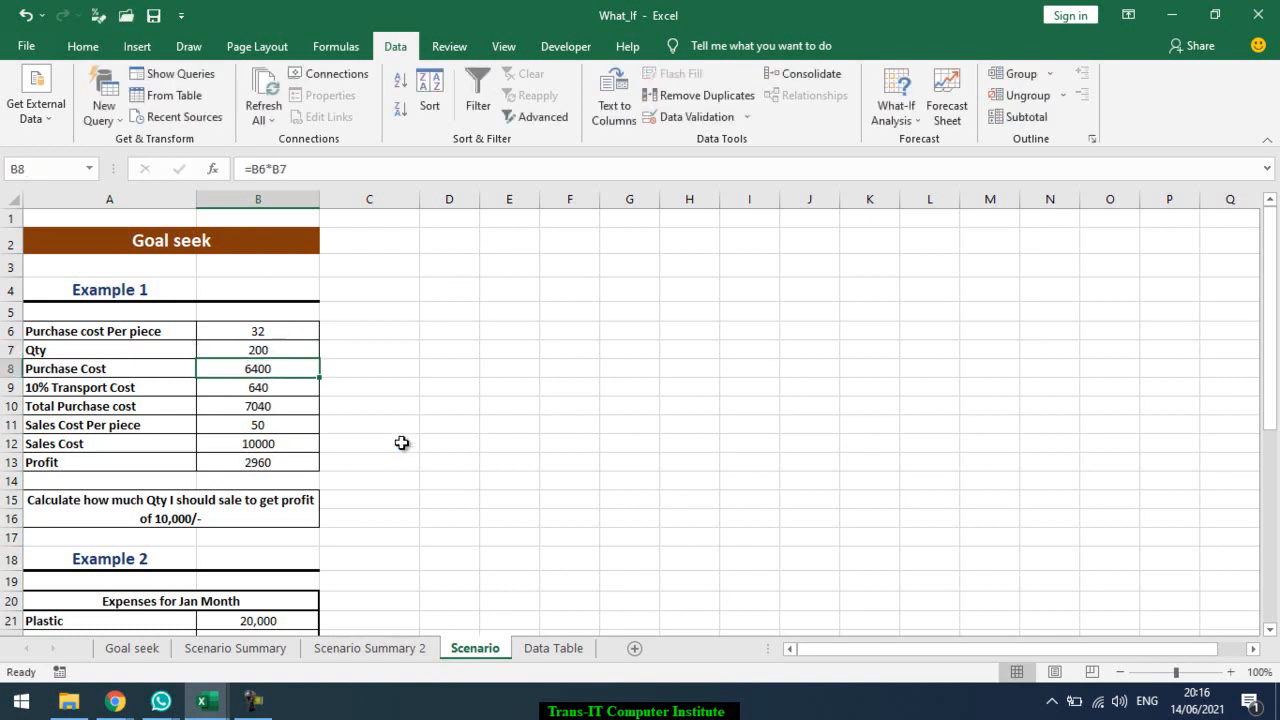
{"action": "key", "text": "Up"}
{"action": "type", "text": "300"}
{"action": "key", "text": "Return"}
- Review the Scenario Summary reports and inspect the Profit formula in Example 2 on the Goal seek sheet
{"action": "left_click", "coordinate": [376, 647]}
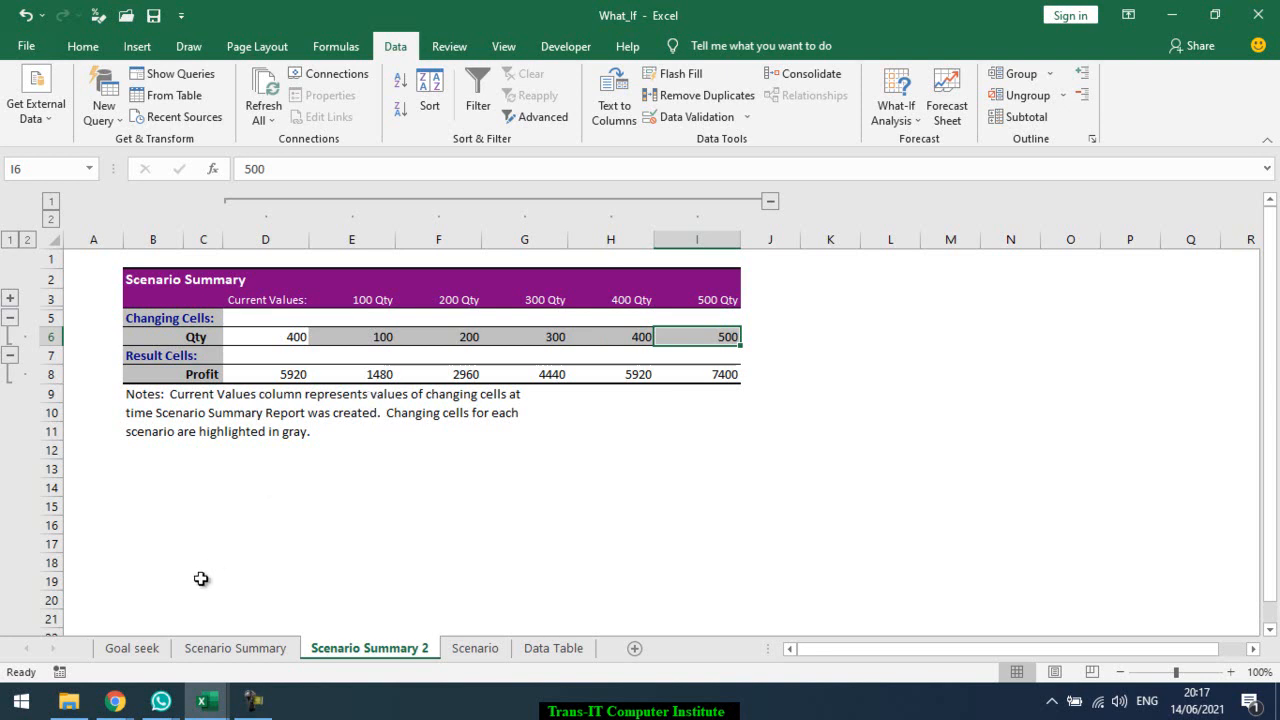
{"action": "left_click", "coordinate": [137, 649]}
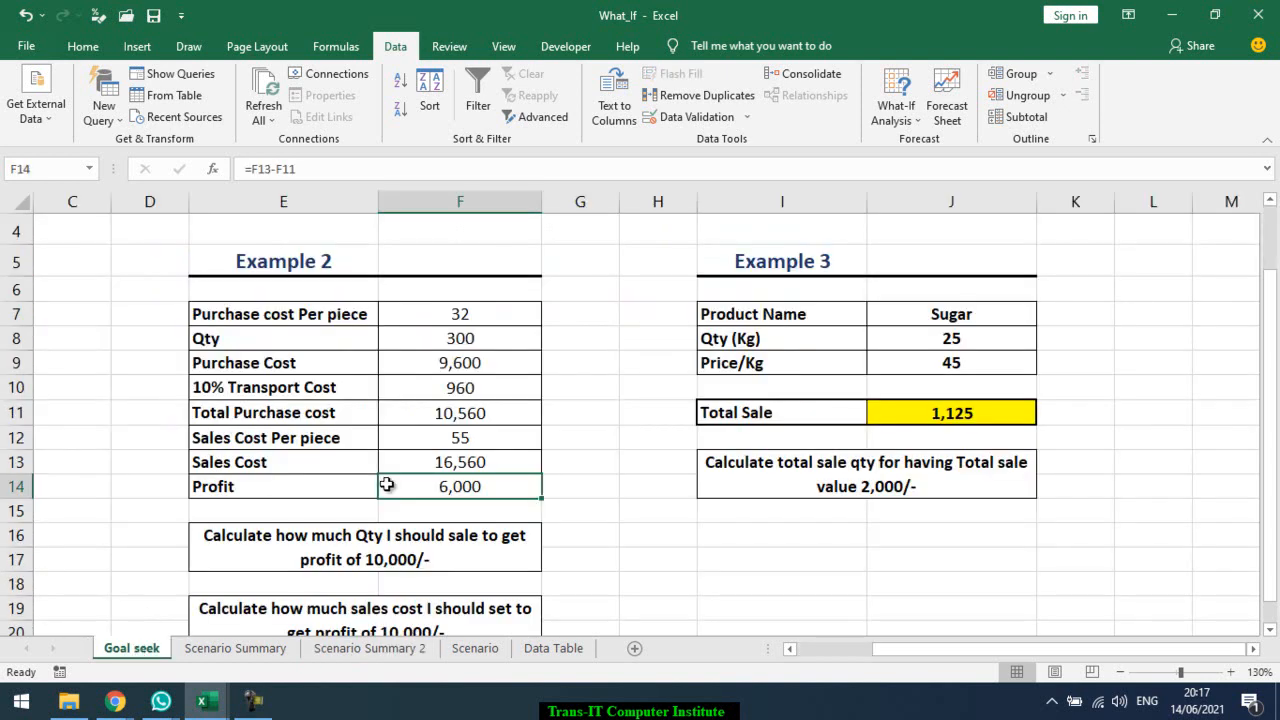
{"action": "double_click", "coordinate": [450, 487]}
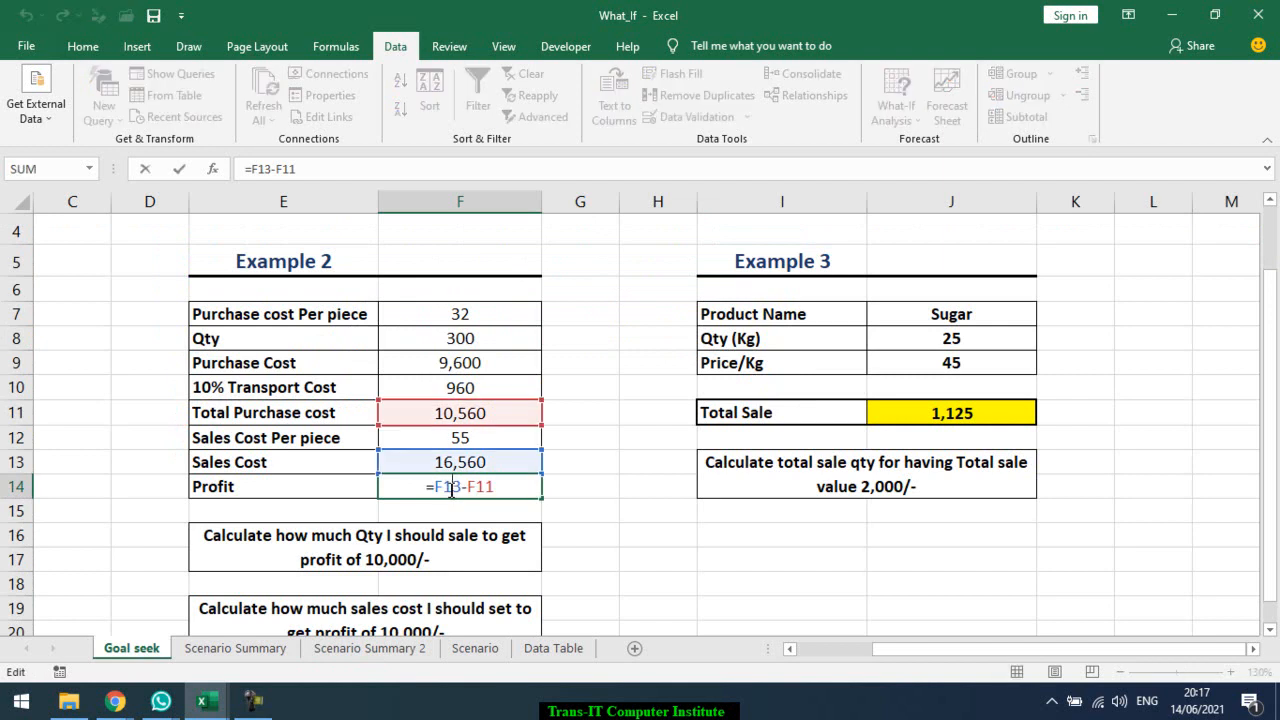
{"action": "key", "text": "Escape"}
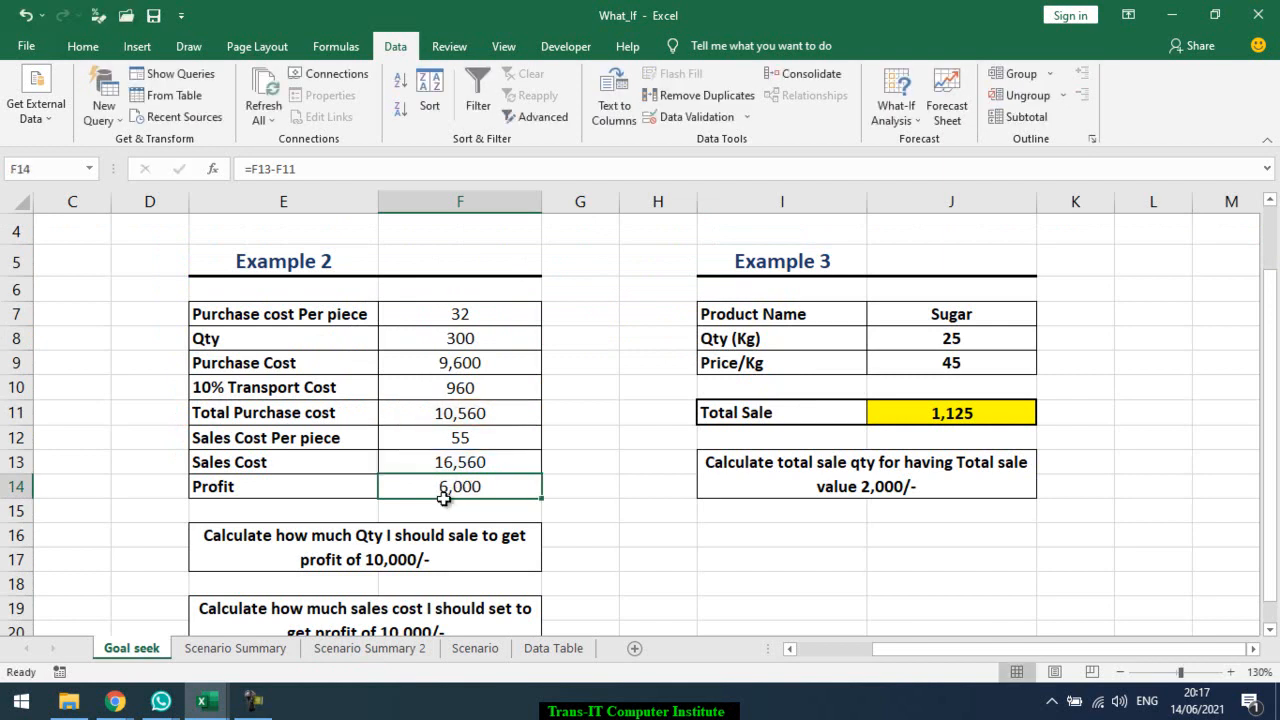
{"action": "left_click", "coordinate": [277, 656]}
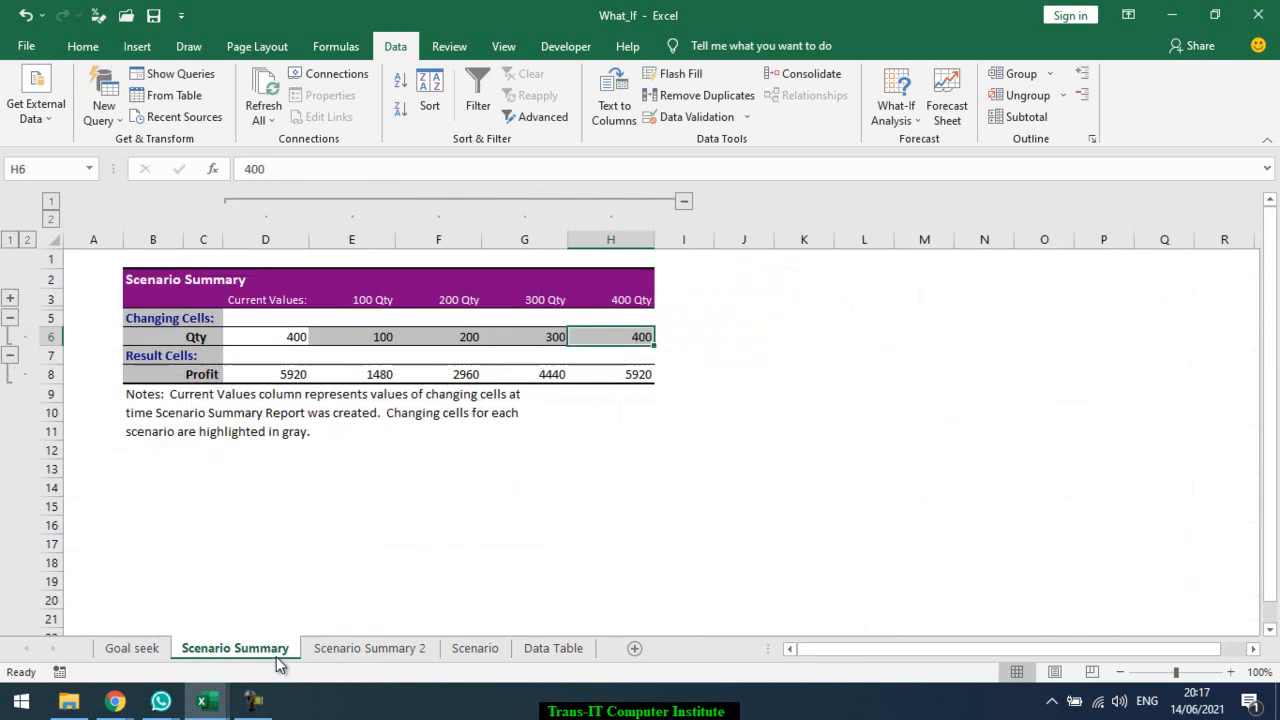
- On the Scenario sheet, overwrite Example 1's Profit formula in B13 with 5000, and undo the entry
{"action": "left_click", "coordinate": [476, 650]}
{"action": "left_click", "coordinate": [288, 461]}
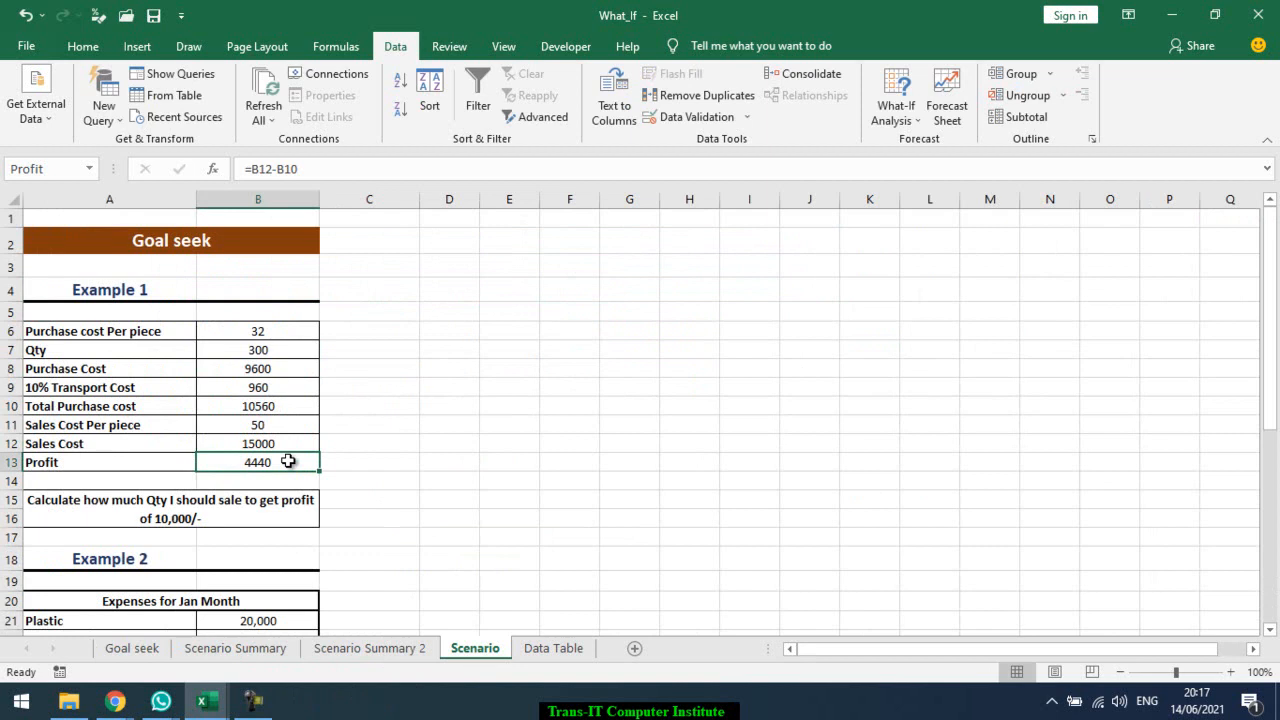
{"action": "double_click", "coordinate": [288, 461]}
{"action": "key", "text": "Escape"}
{"action": "type", "text": "5000"}
{"action": "key", "text": "Return"}
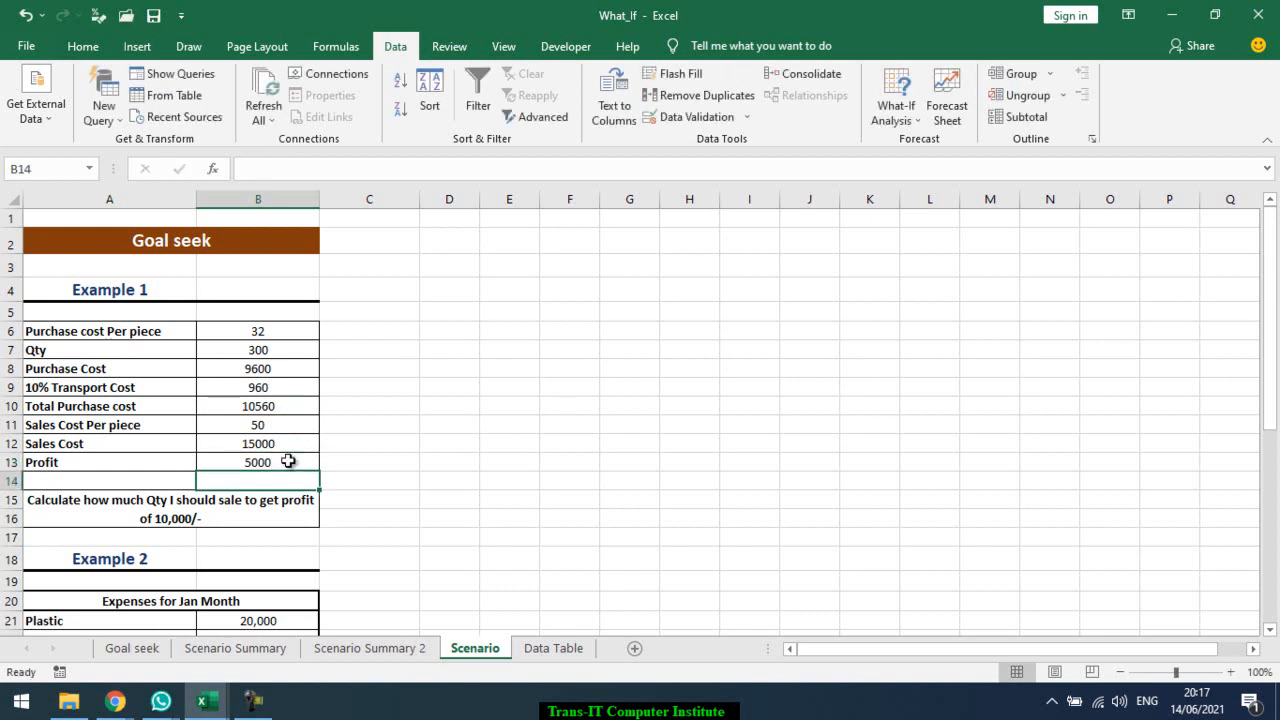
{"action": "key", "text": "ctrl+z"}
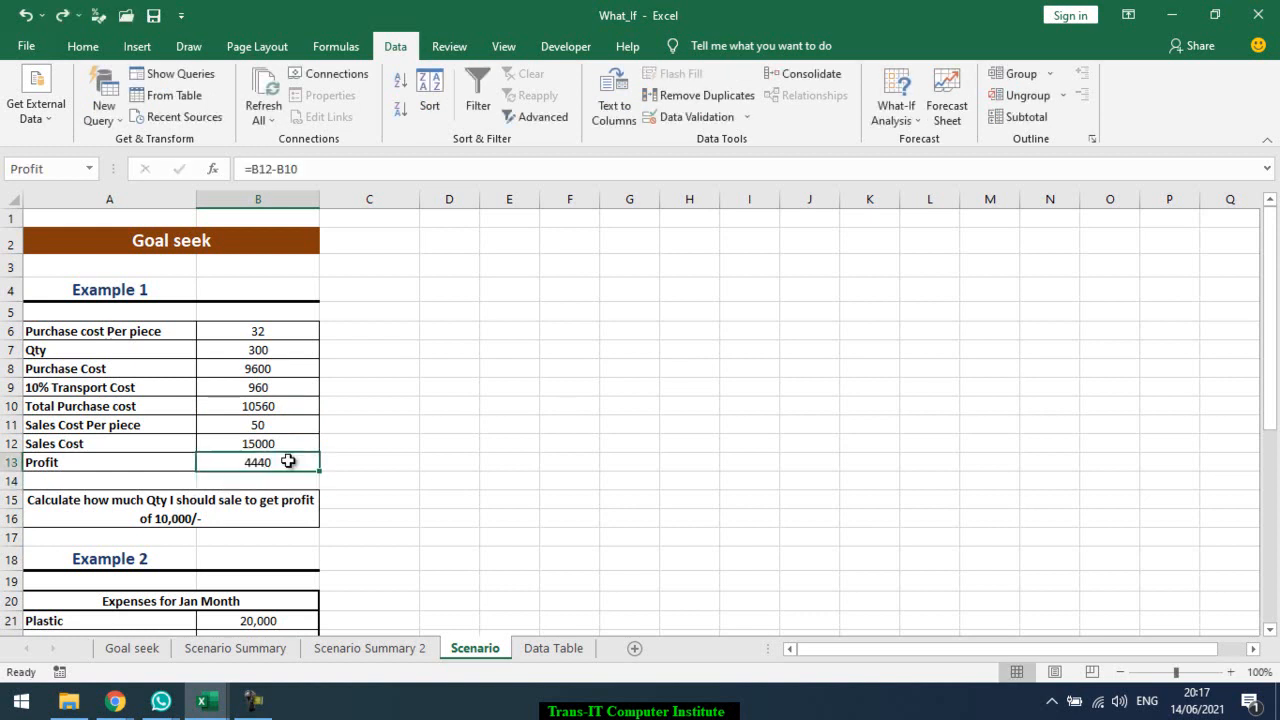
- Review the Goal seek sheet and the first Scenario Summary report, and return to the Scenario sheet
{"action": "left_click", "coordinate": [139, 650]}
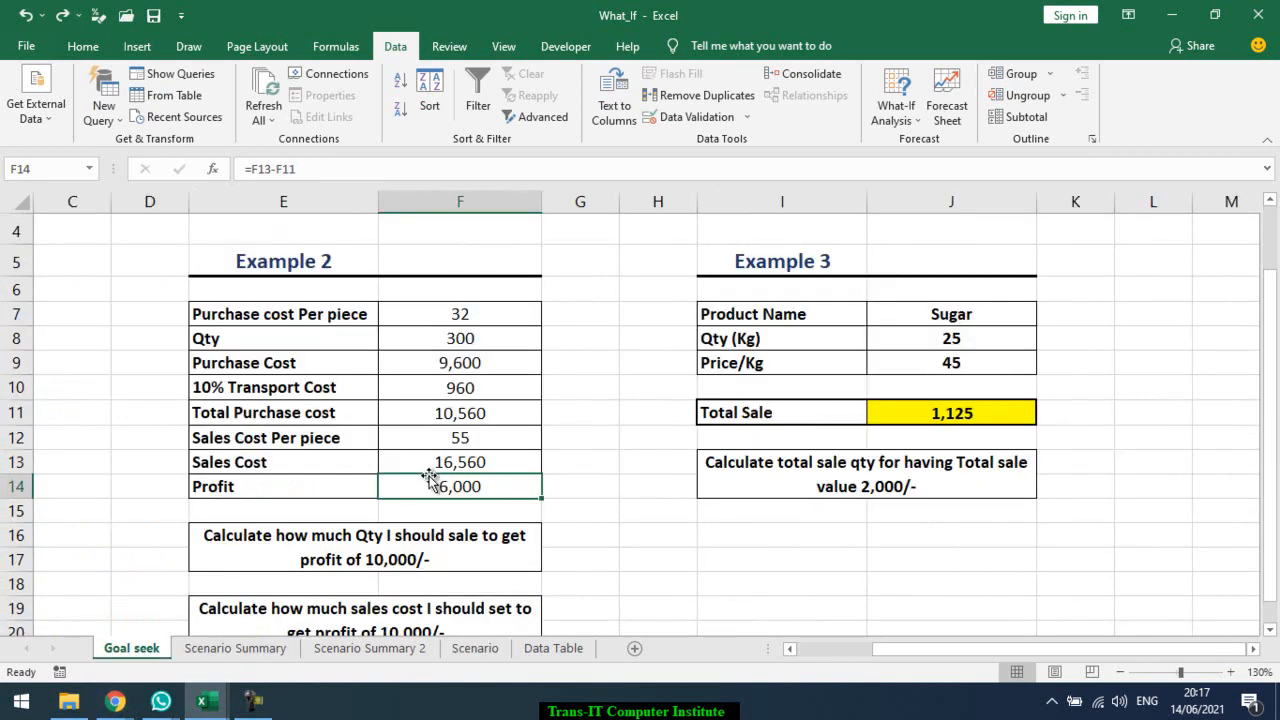
{"action": "left_click", "coordinate": [250, 650]}
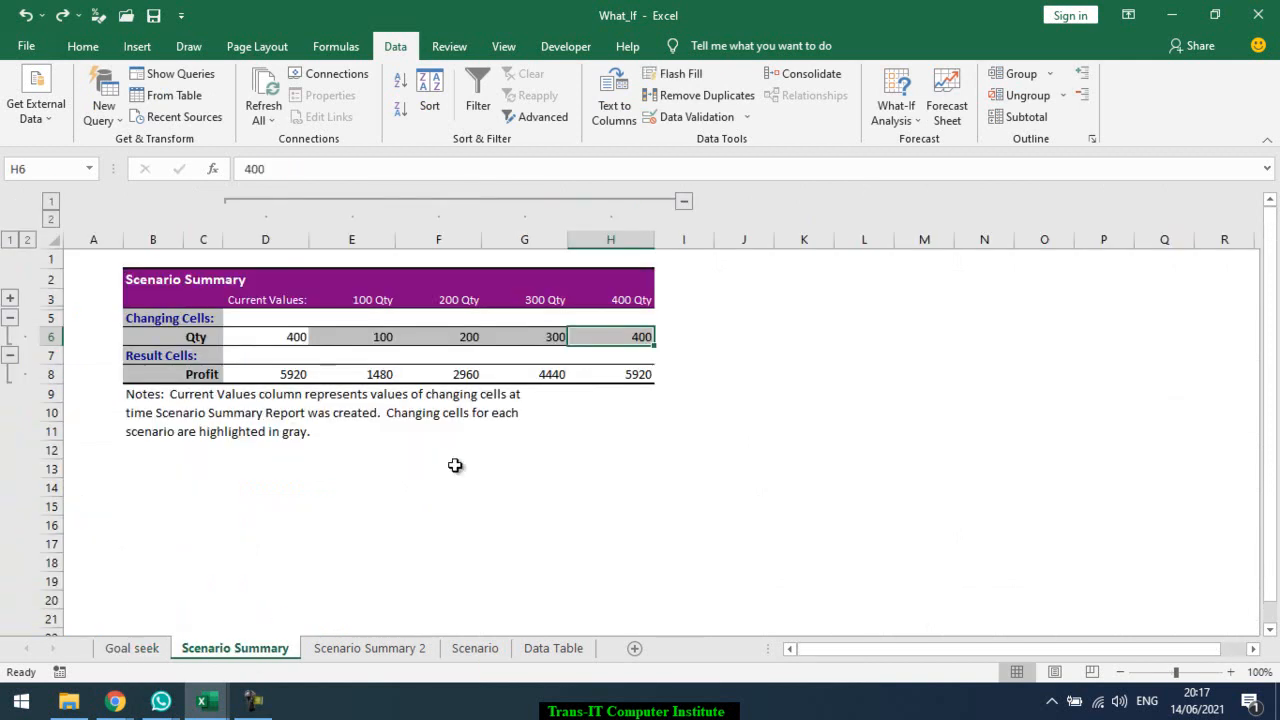
{"action": "left_click", "coordinate": [497, 646]}
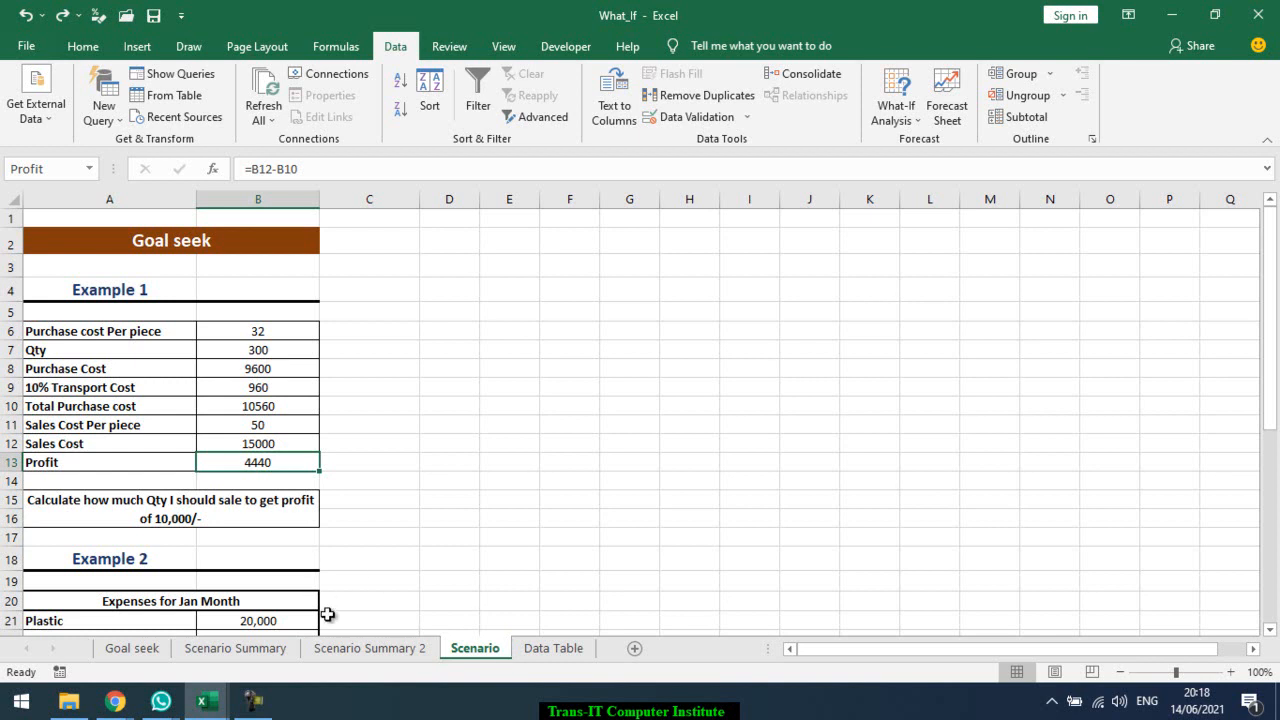
- Delete the original Scenario Summary sheet from the workbook, leaving the Scenario Summary 2 report in place
{"action": "right_click", "coordinate": [270, 650]}
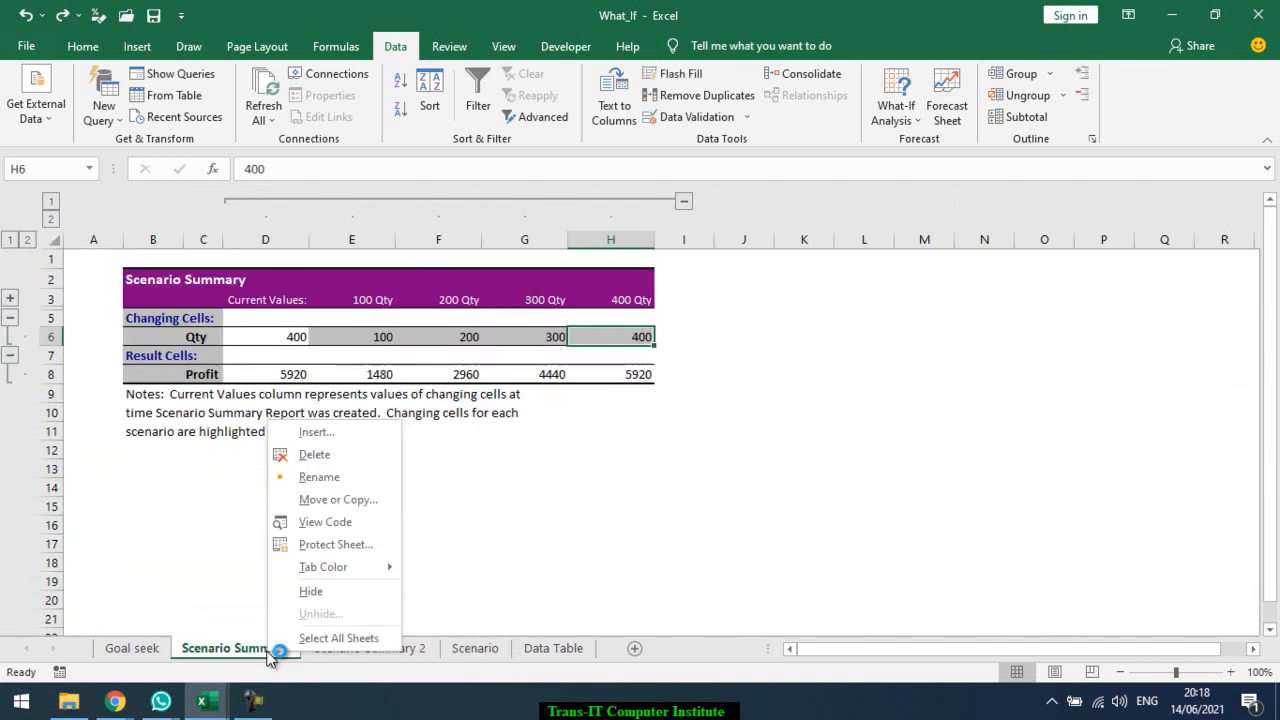
{"action": "left_click", "coordinate": [314, 455]}
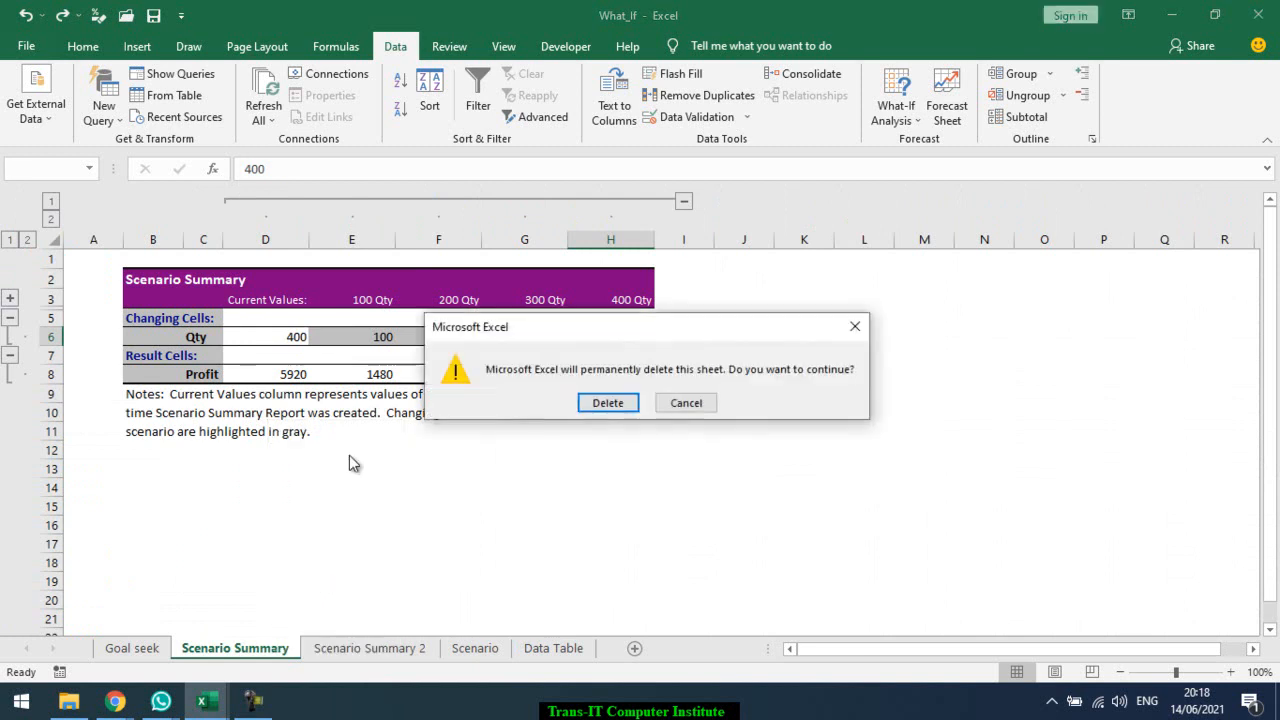
{"action": "left_click", "coordinate": [618, 403]}
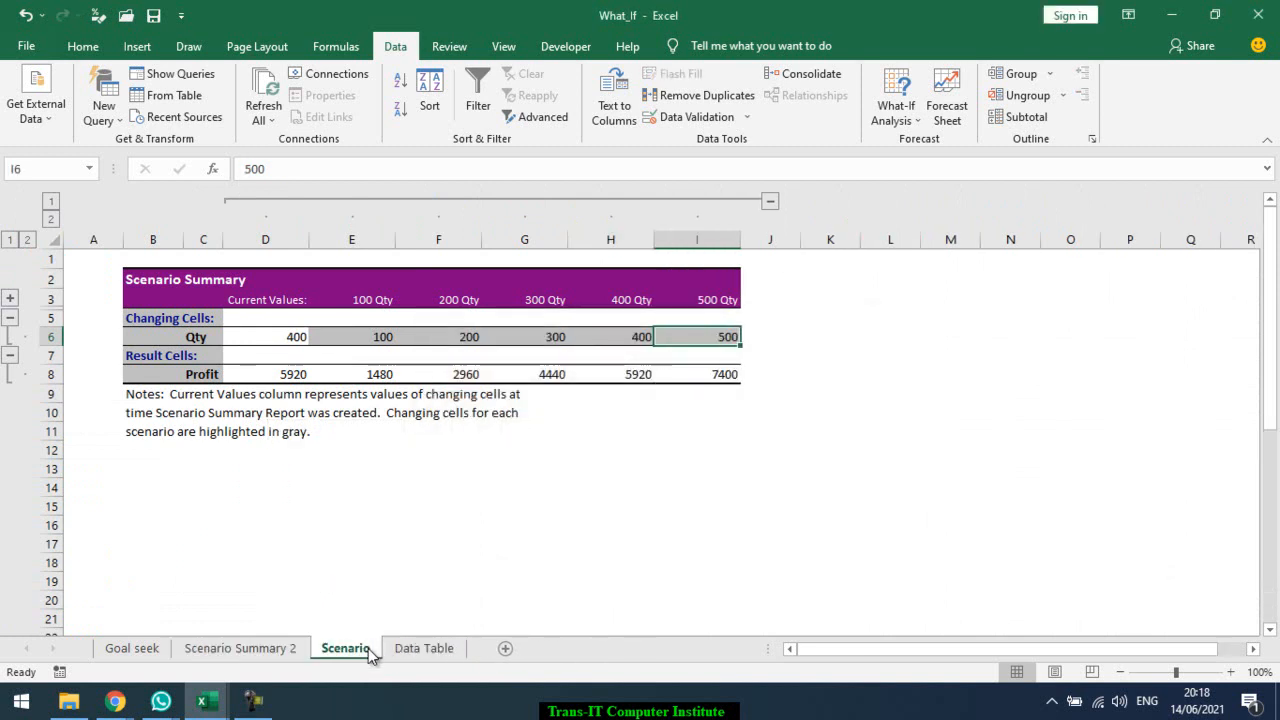
- Generate a Scenario Summary report from the Scenario sheet with Sales Cost and Profit, cells B12:B13, as result cells
{"action": "left_click", "coordinate": [345, 648]}
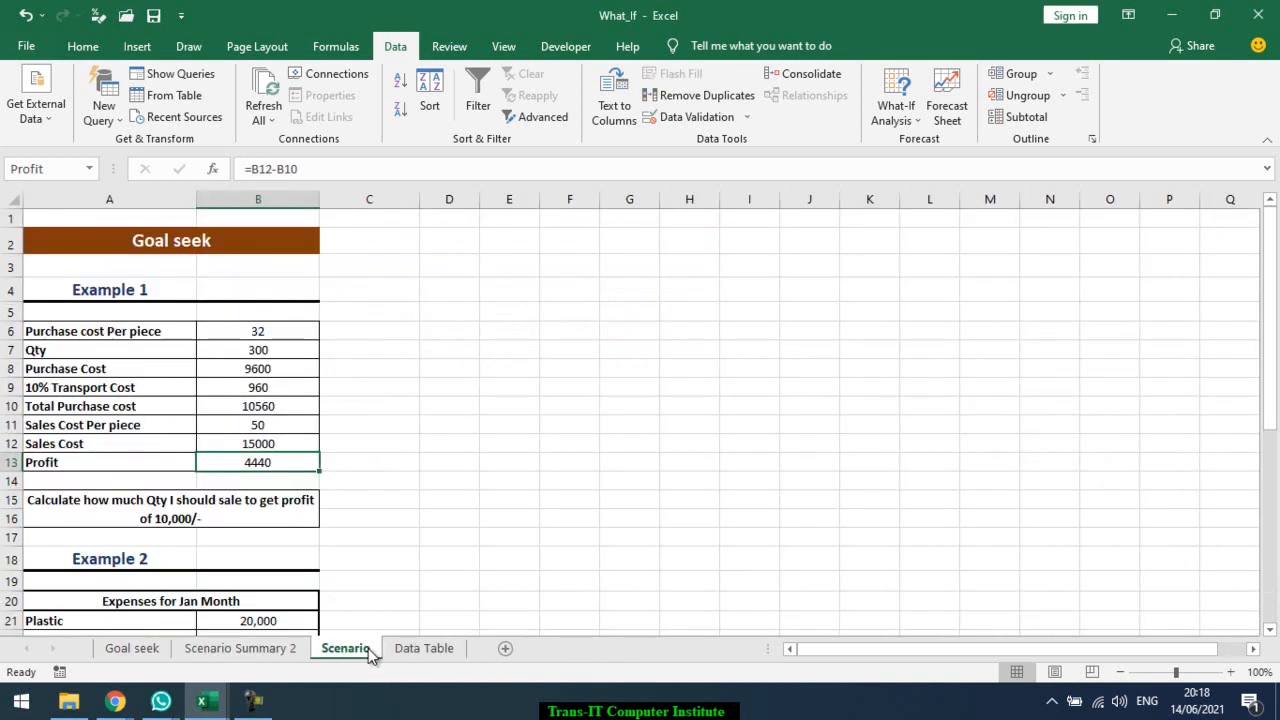
{"action": "left_click", "coordinate": [908, 118]}
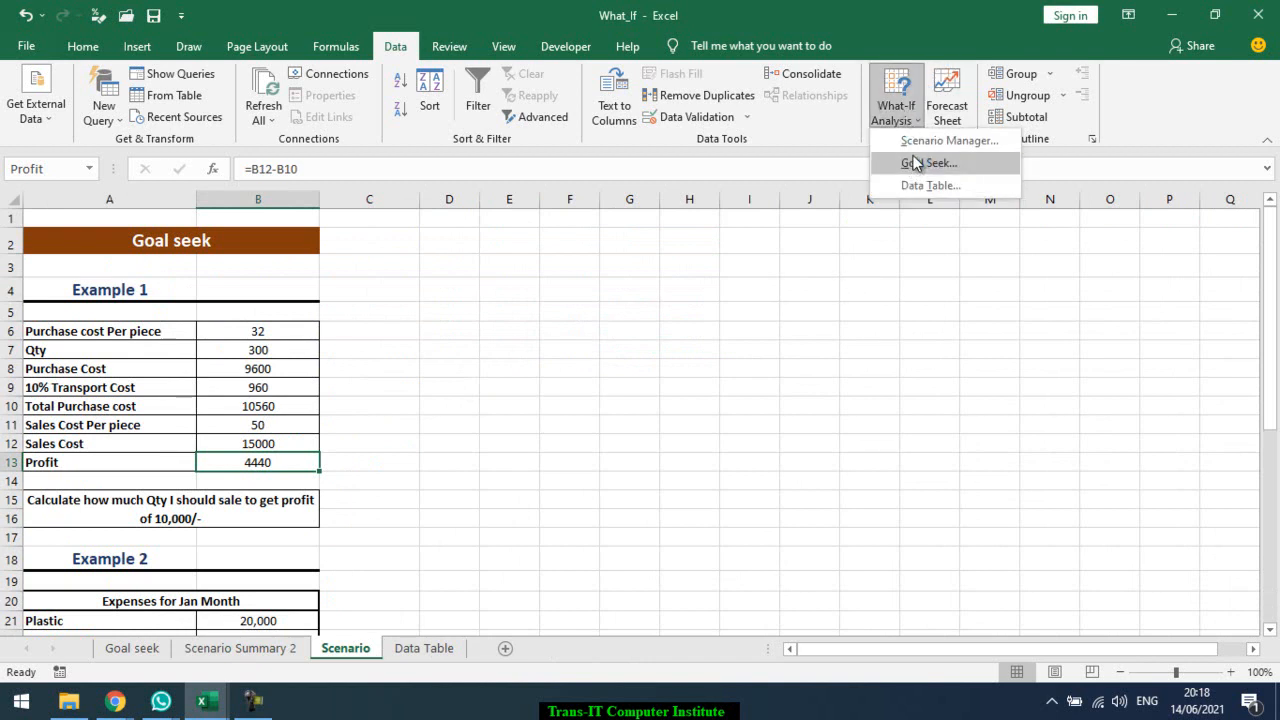
{"action": "left_click", "coordinate": [919, 144]}
{"action": "left_click", "coordinate": [745, 353]}
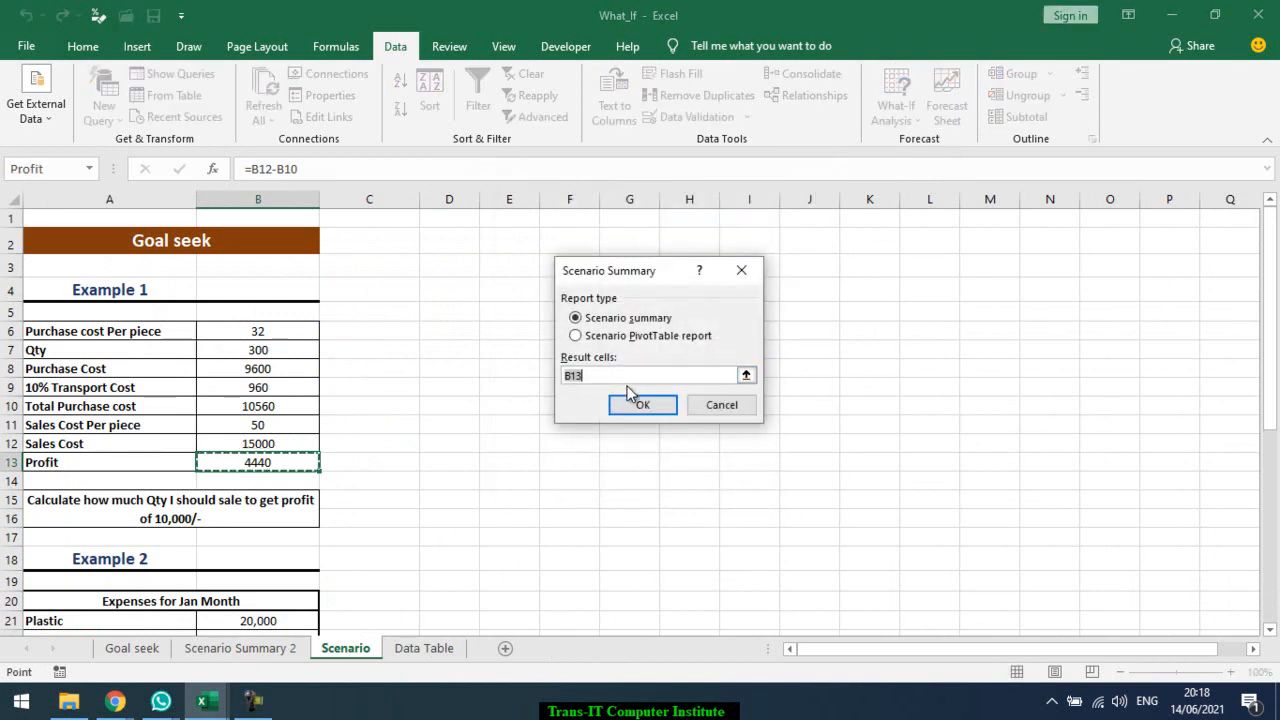
{"action": "left_click_drag", "start_coordinate": [291, 444], "coordinate": [300, 462]}
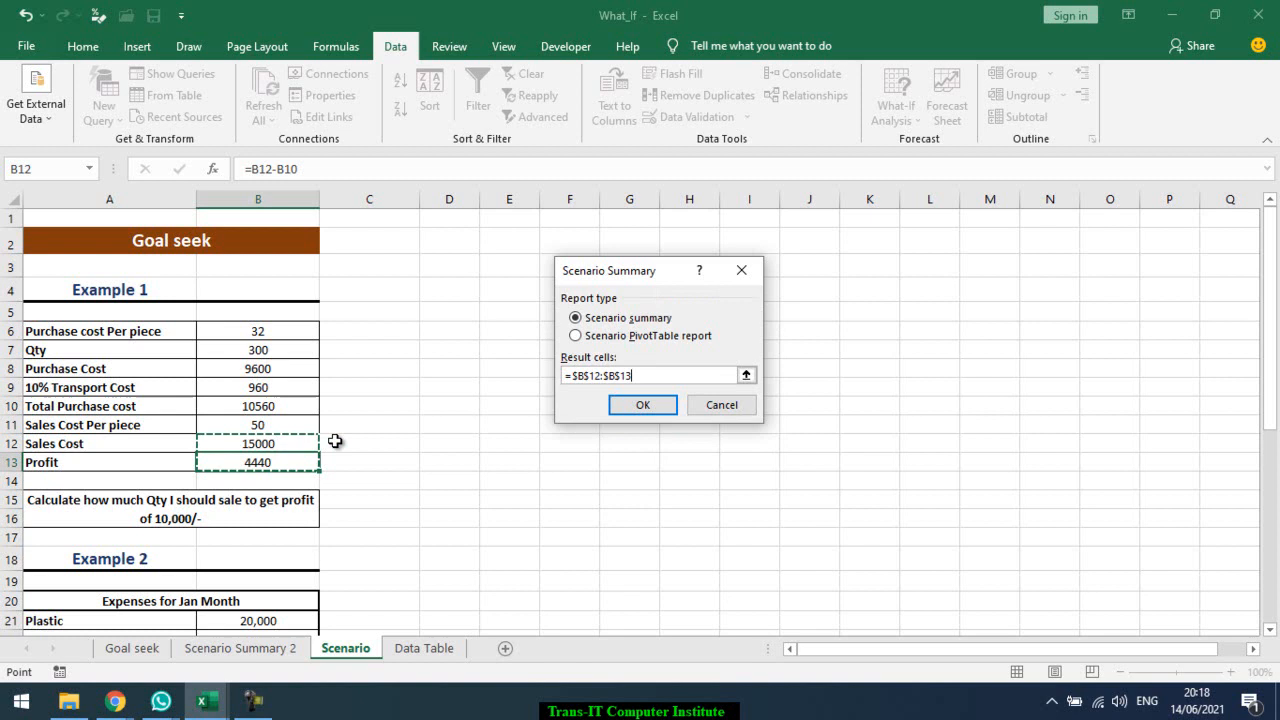
{"action": "left_click", "coordinate": [645, 407]}
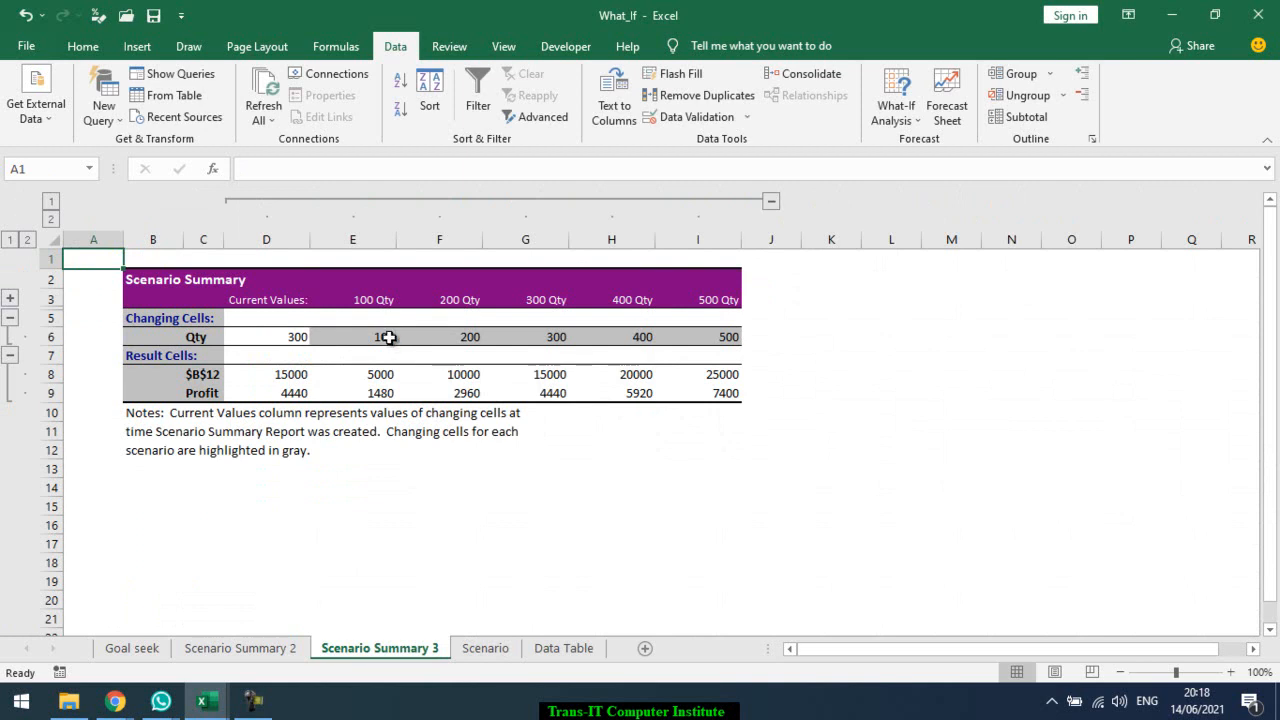
- Examine the new report's current Qty and its $B$12 label, and check the matching Sales Cost cell on the Scenario sheet
{"action": "left_click", "coordinate": [295, 343]}
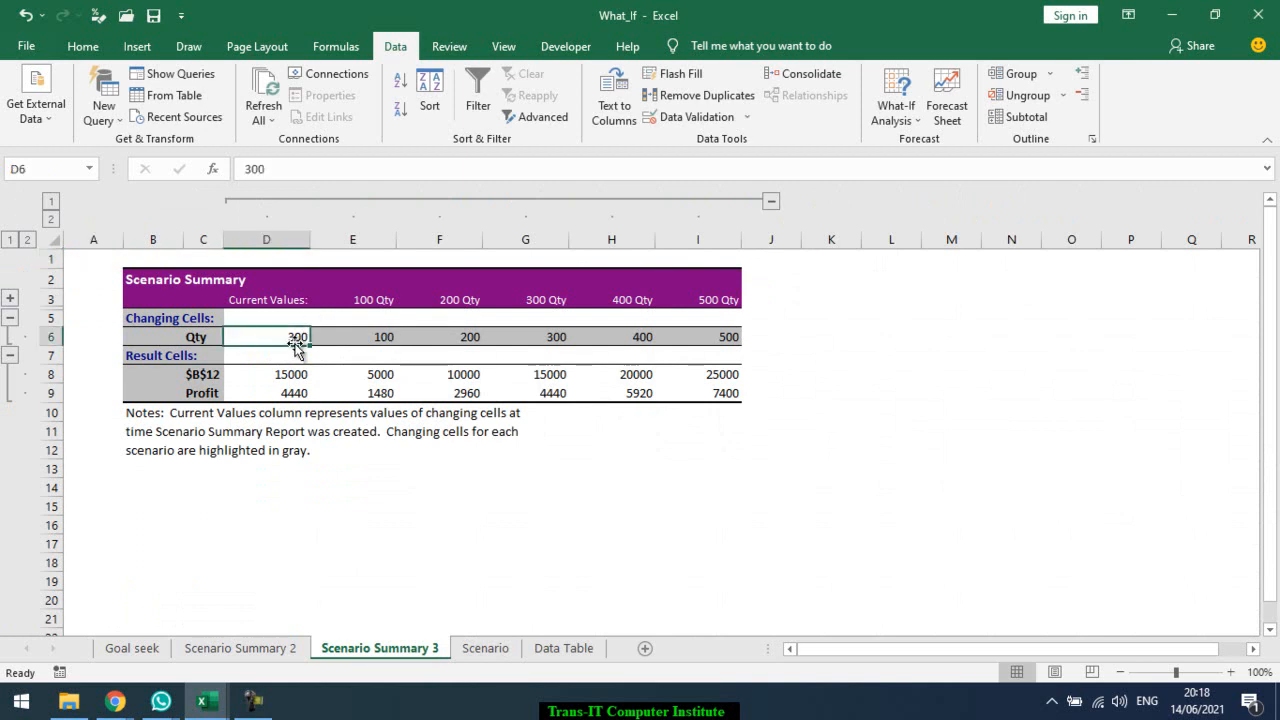
{"action": "left_click", "coordinate": [187, 372]}
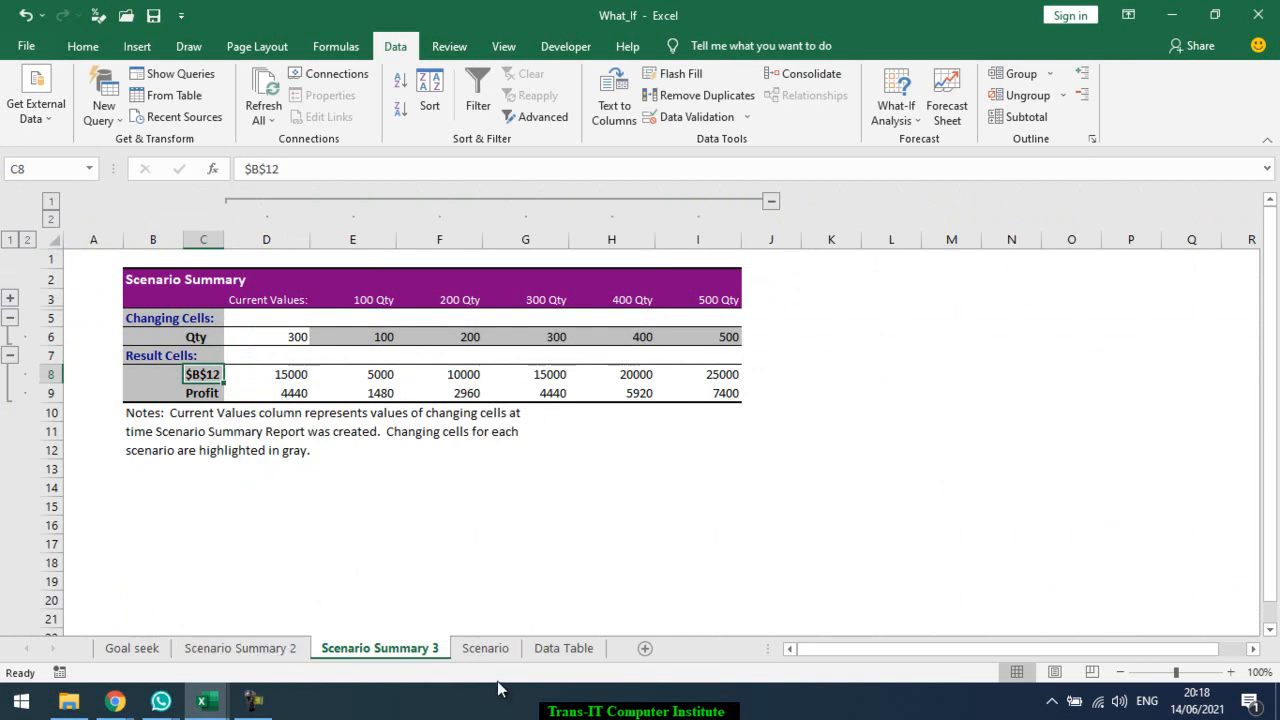
{"action": "left_click", "coordinate": [481, 648]}
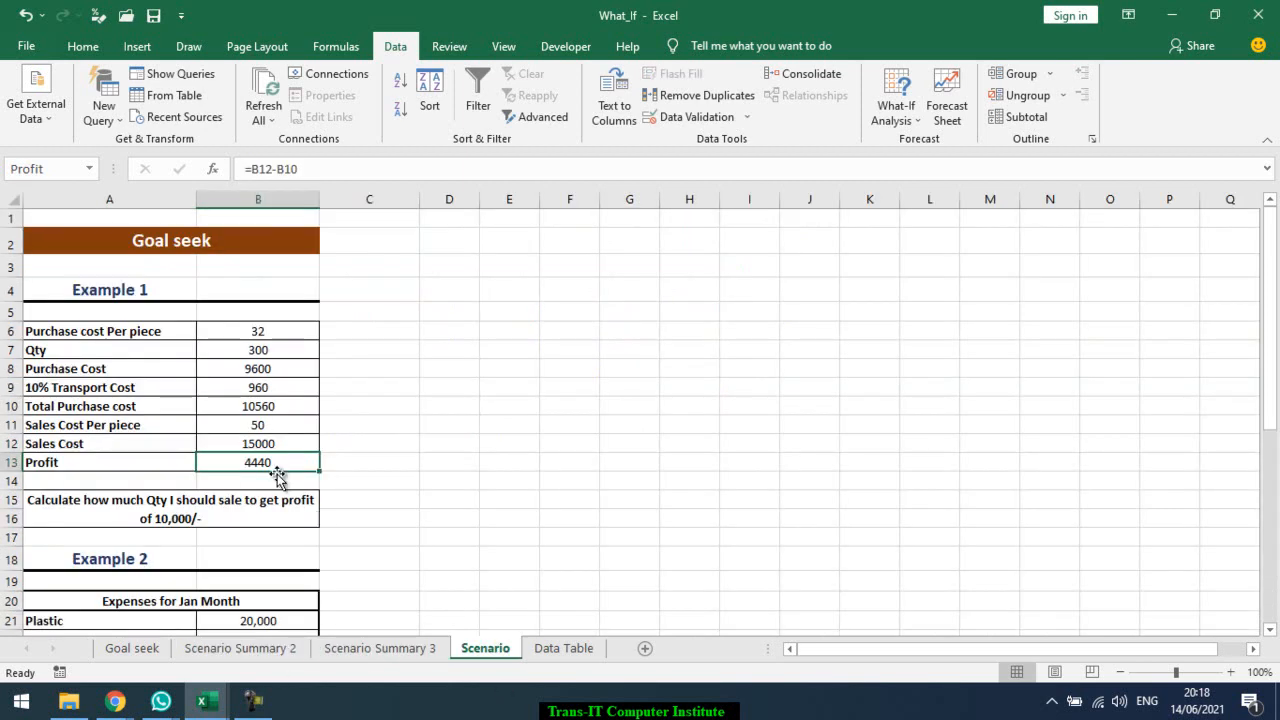
{"action": "left_click", "coordinate": [229, 441]}
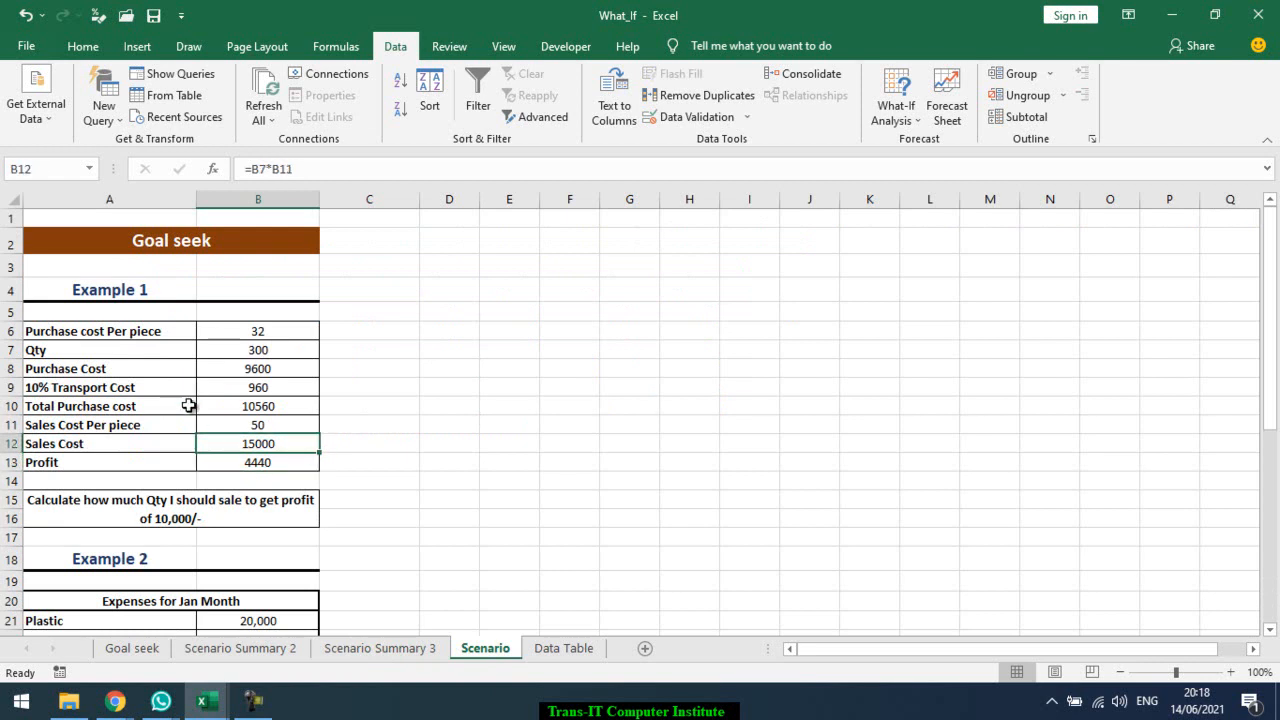
- Create cell names for Example 1's range A6:B13 from the labels in its left column
{"action": "left_click_drag", "start_coordinate": [157, 331], "coordinate": [258, 463]}
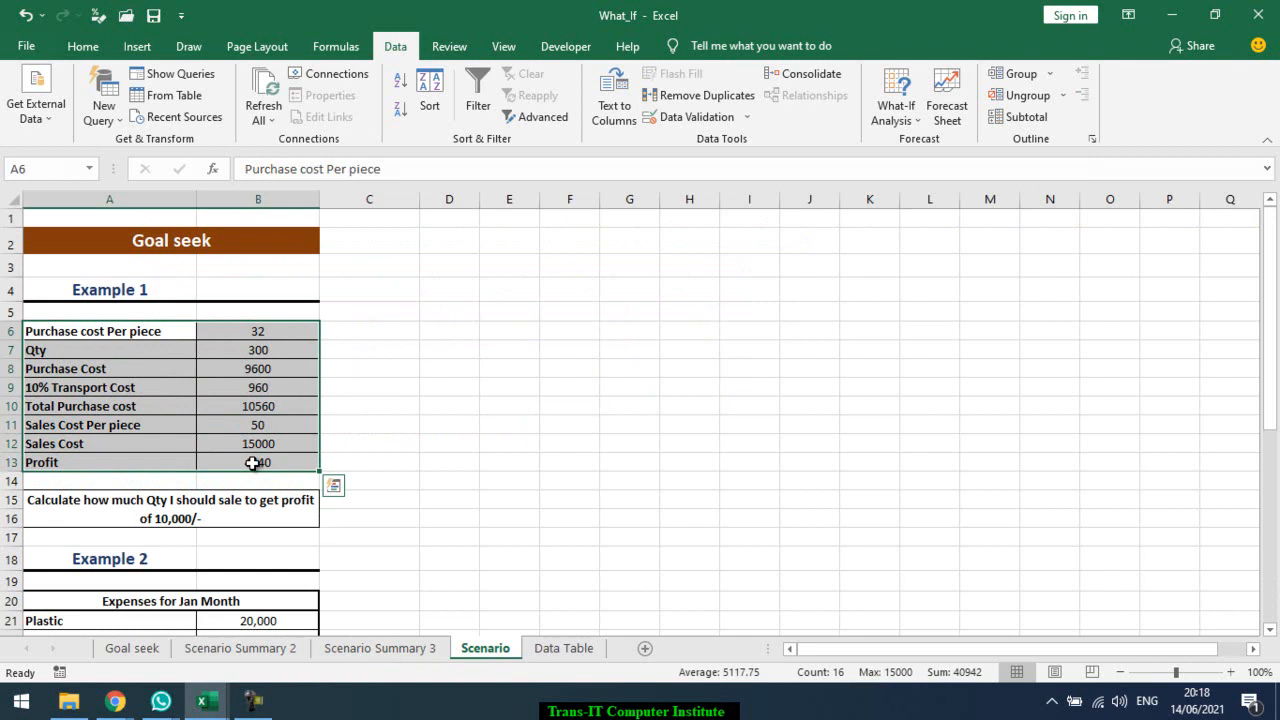
{"action": "left_click", "coordinate": [337, 46]}
{"action": "left_click", "coordinate": [662, 118]}
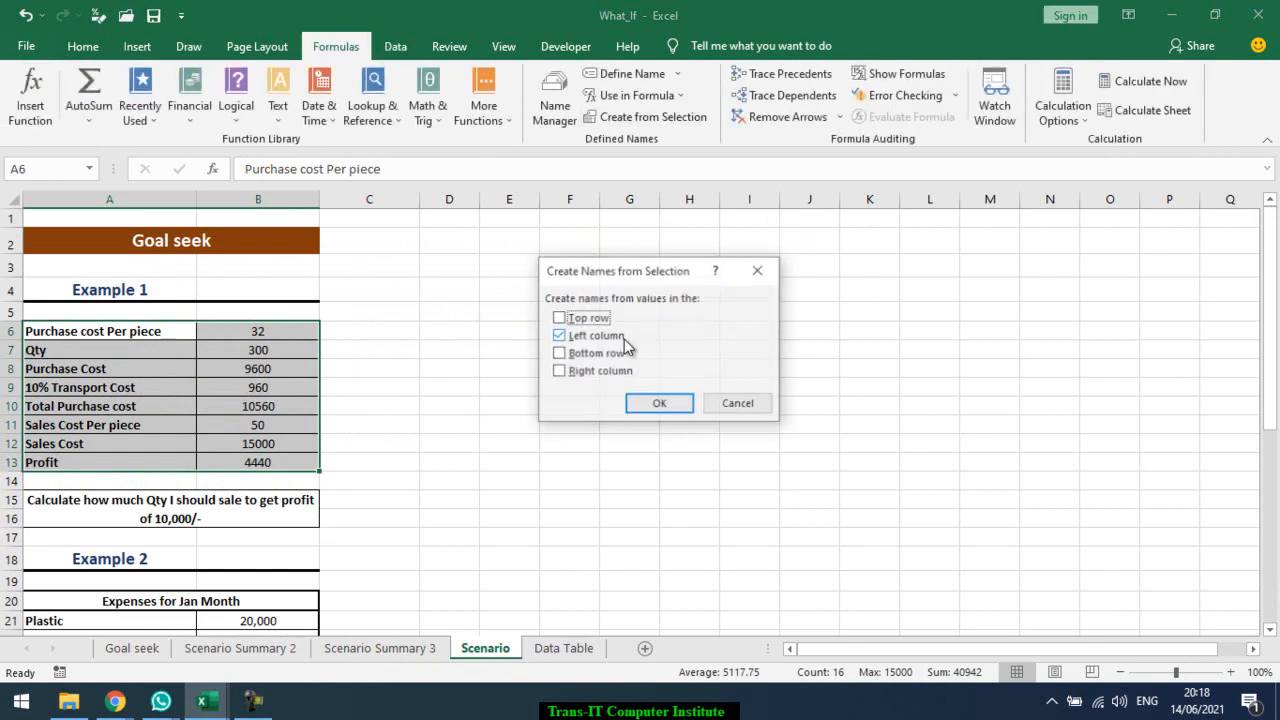
{"action": "left_click", "coordinate": [679, 403]}
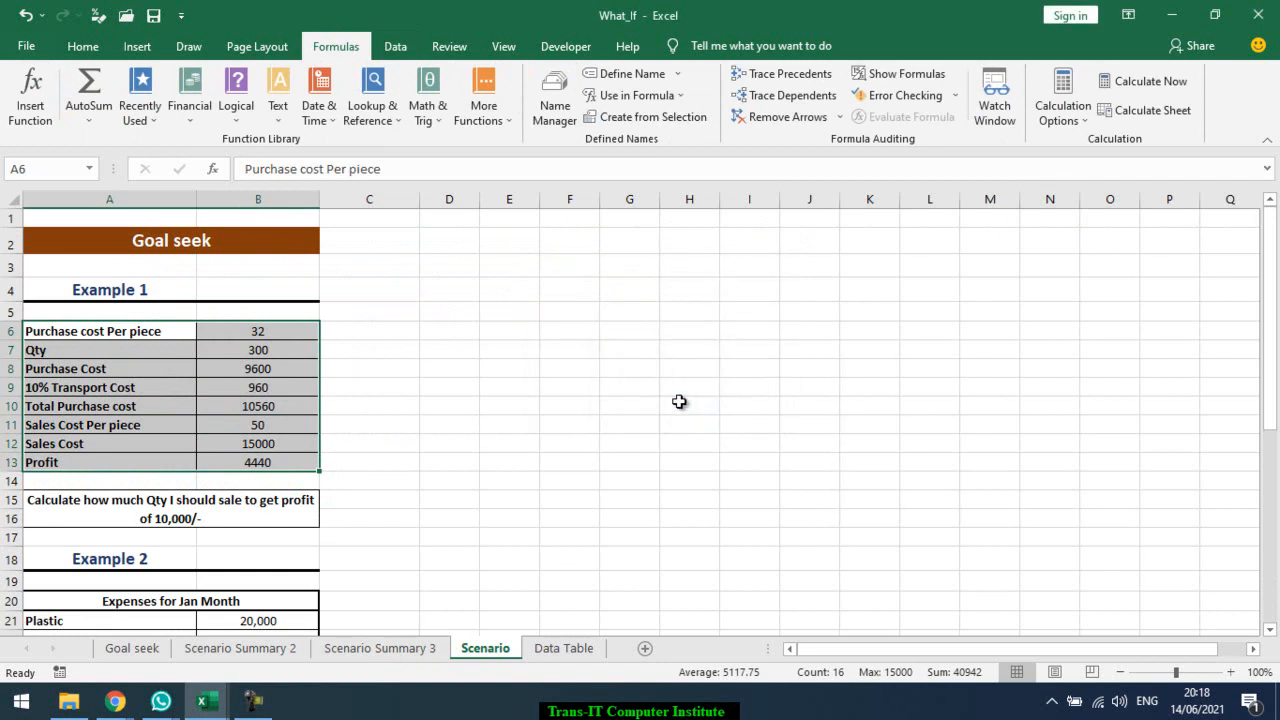
- Check the names assigned to Example 1's Sales Cost and Sales Cost Per piece cells
{"action": "left_click", "coordinate": [272, 445]}
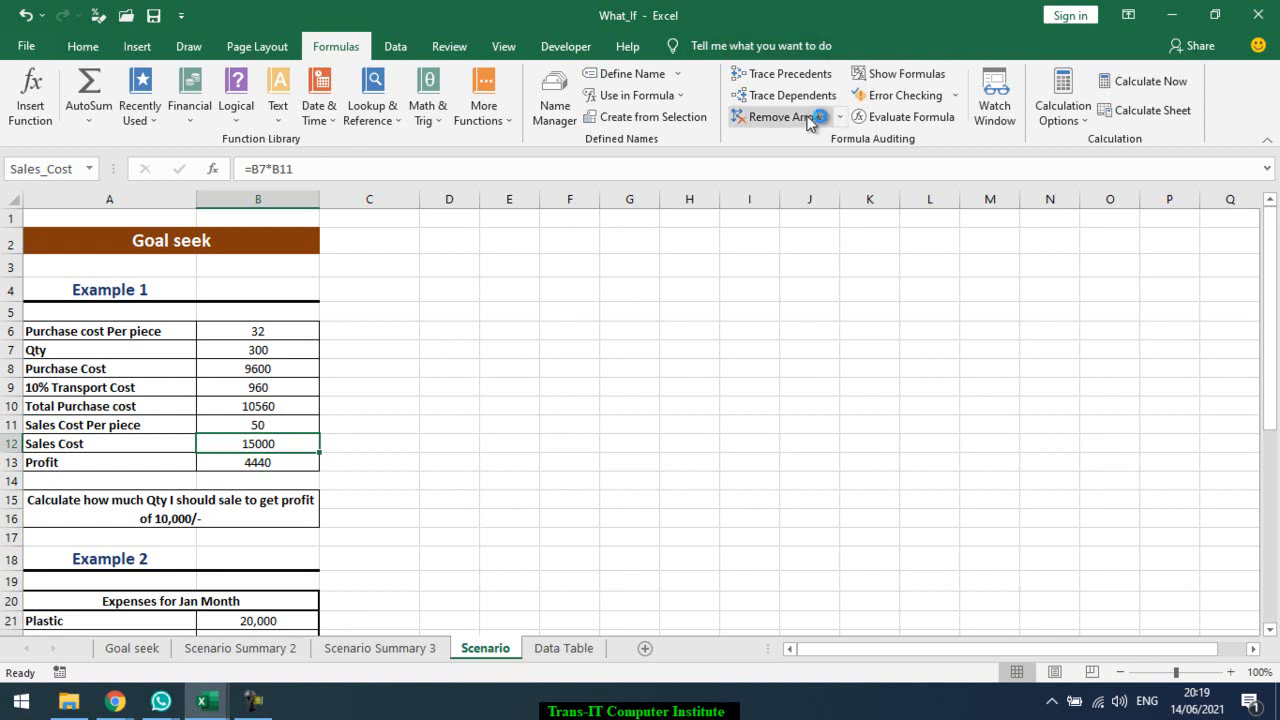
{"action": "left_click", "coordinate": [396, 46]}
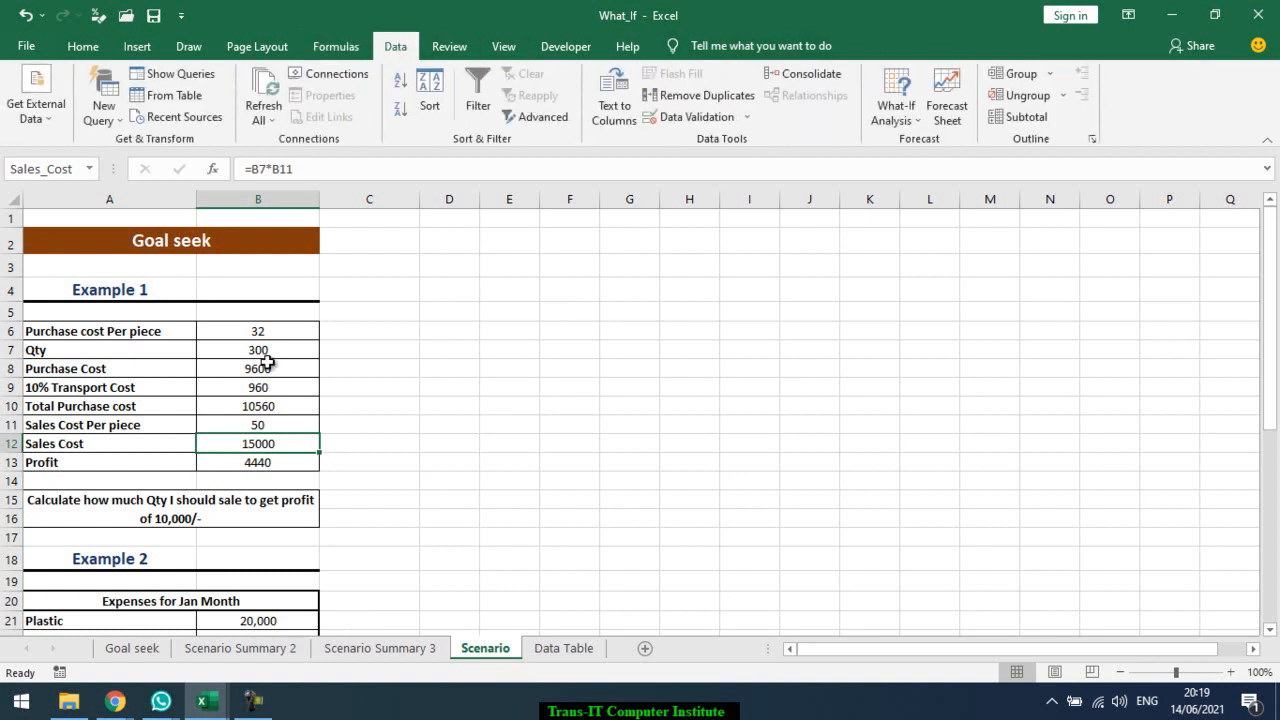
{"action": "left_click", "coordinate": [260, 422]}
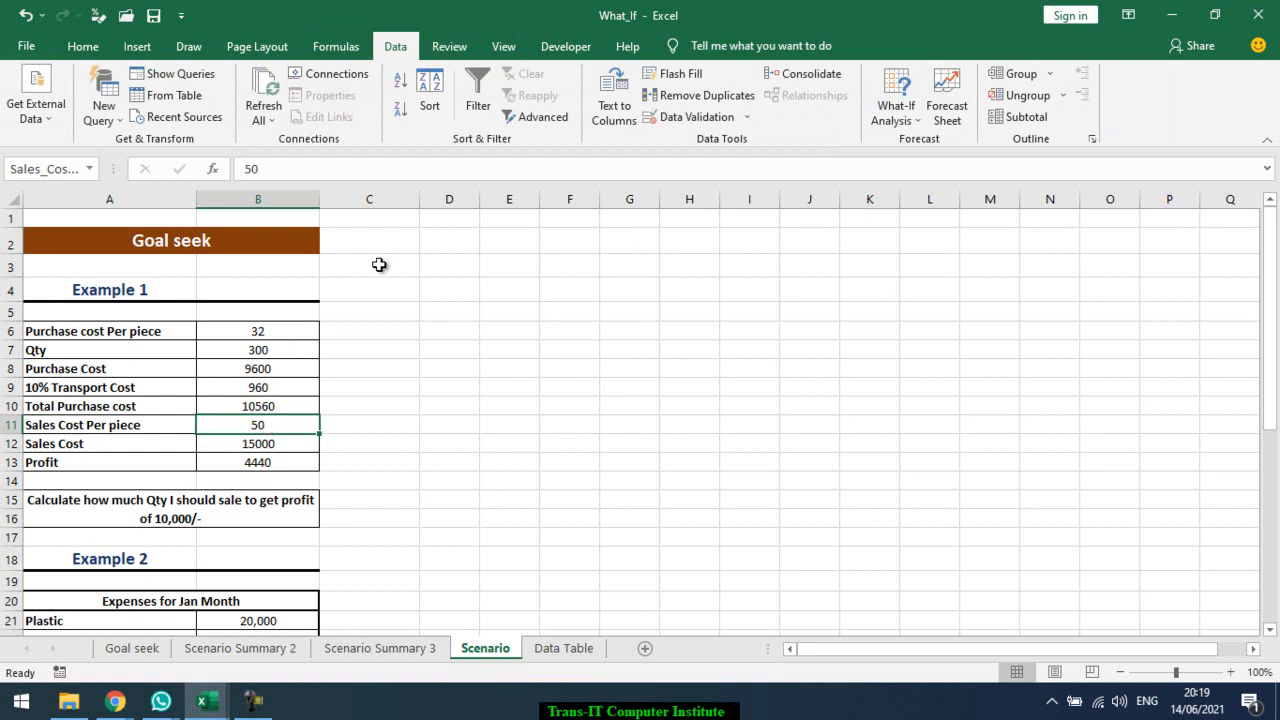
- Generate a Scenario Summary report with result cells B10:B13, and check its Sales Cost Per piece, Sales Cost and Profit rows
{"action": "left_click", "coordinate": [908, 122]}
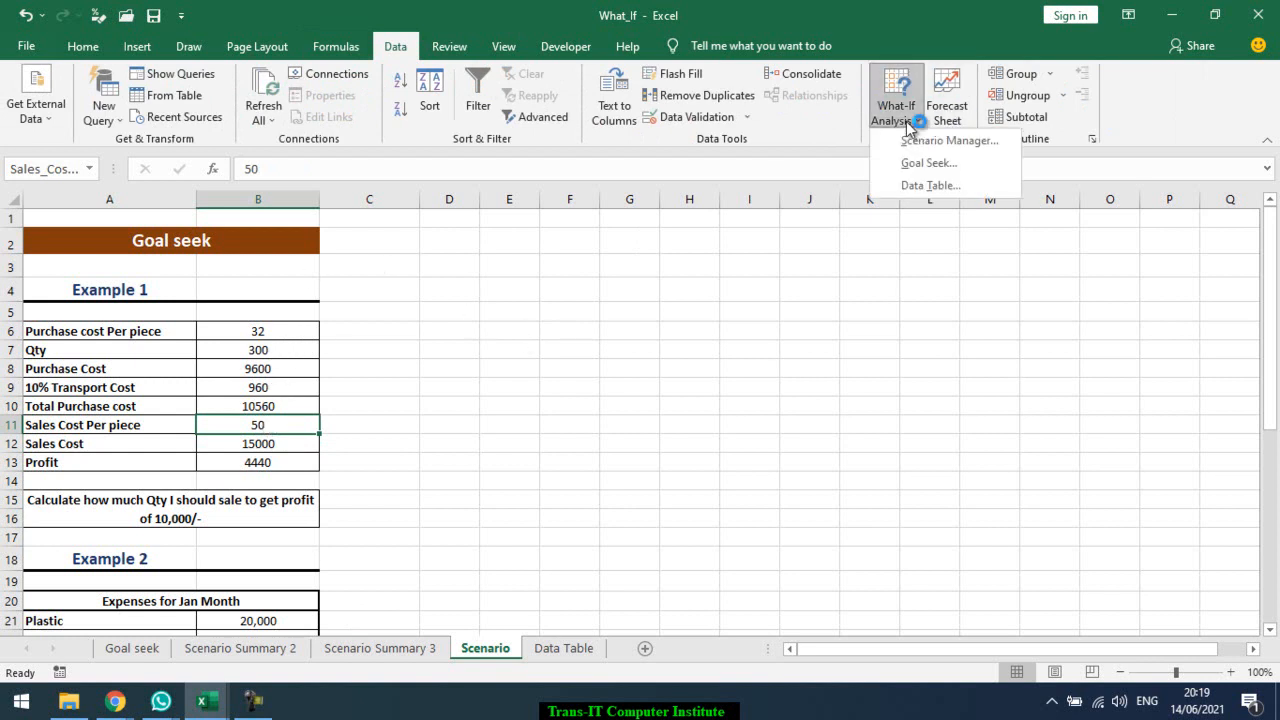
{"action": "left_click", "coordinate": [914, 142]}
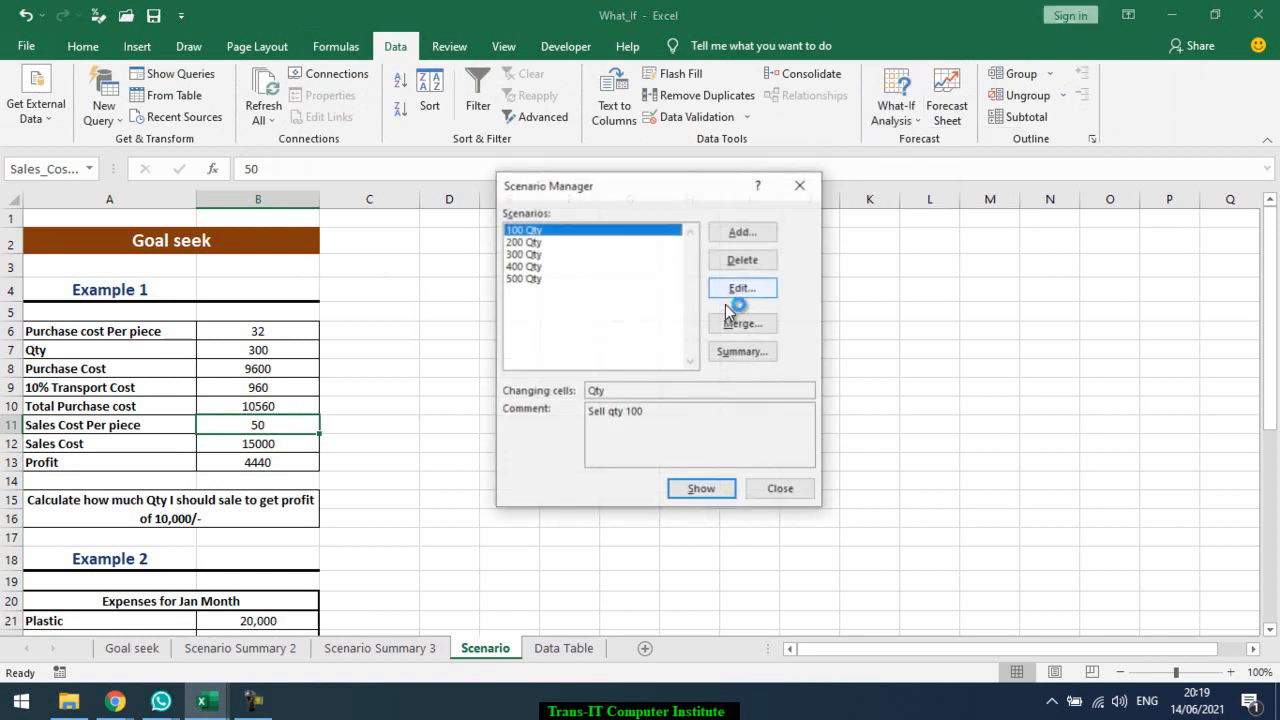
{"action": "left_click", "coordinate": [741, 351]}
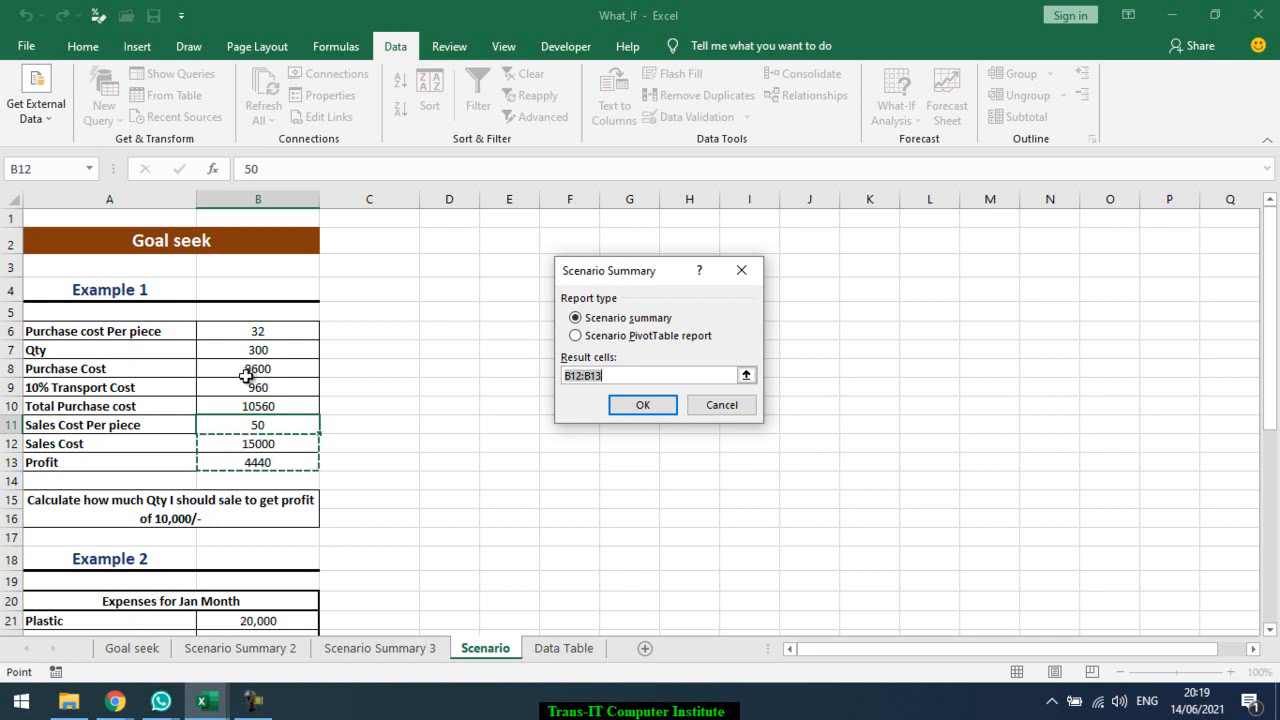
{"action": "left_click_drag", "start_coordinate": [250, 408], "coordinate": [245, 462]}
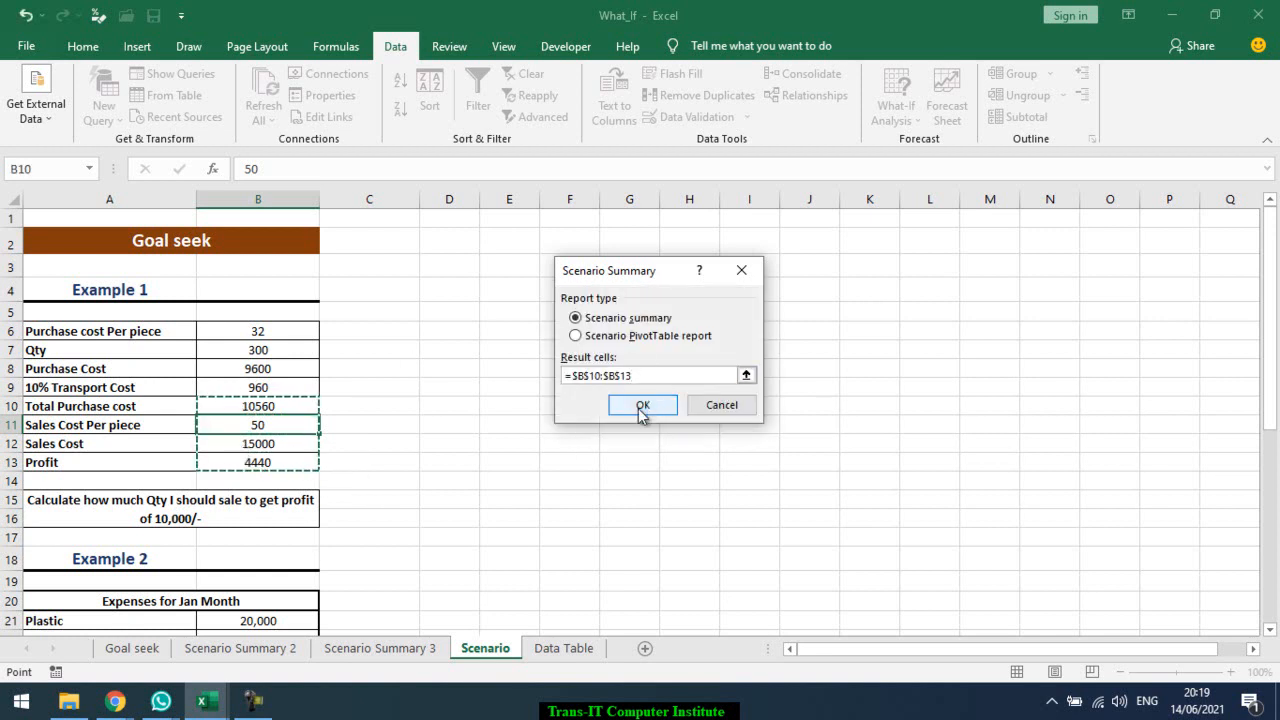
{"action": "left_click", "coordinate": [641, 410]}
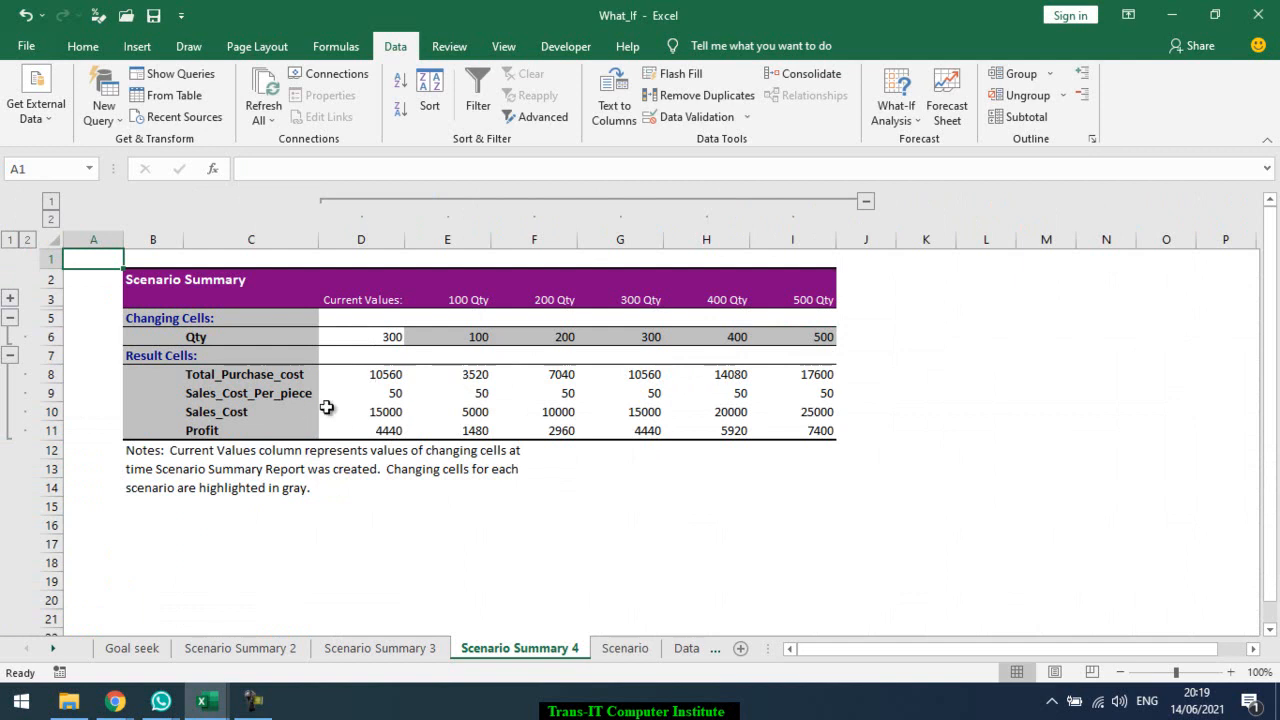
{"action": "left_click", "coordinate": [378, 396]}
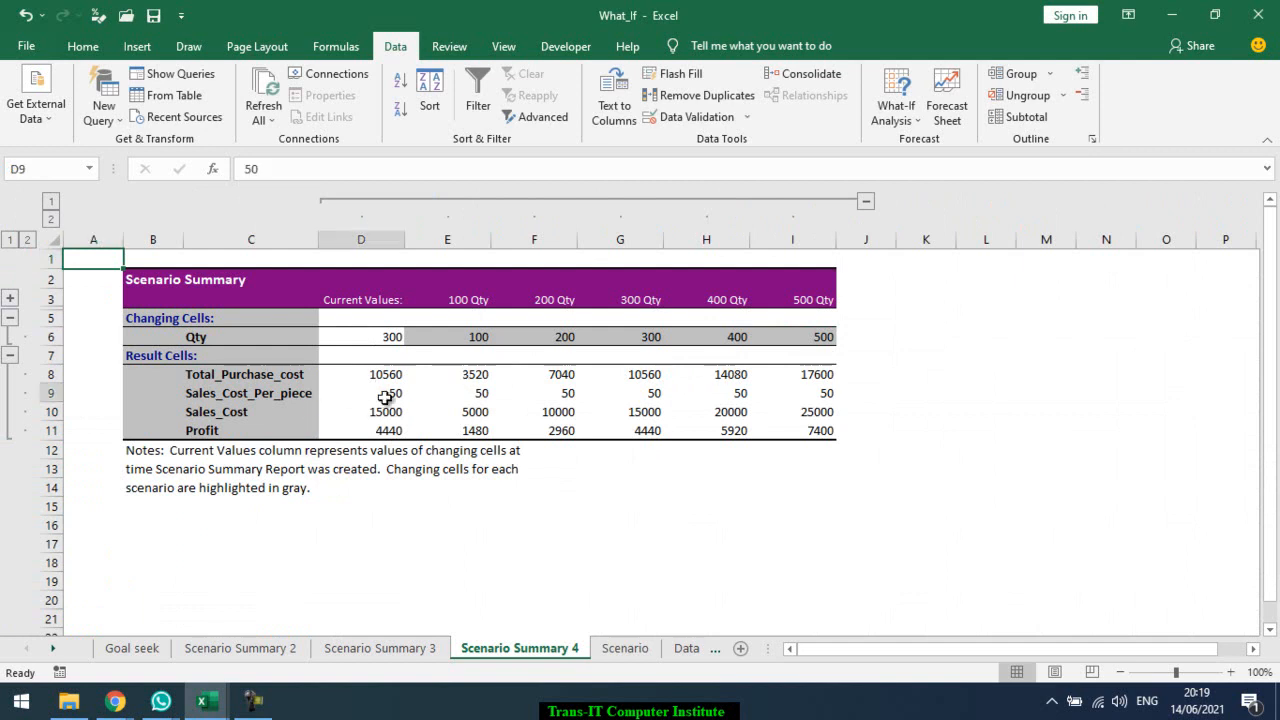
{"action": "left_click", "coordinate": [482, 392]}
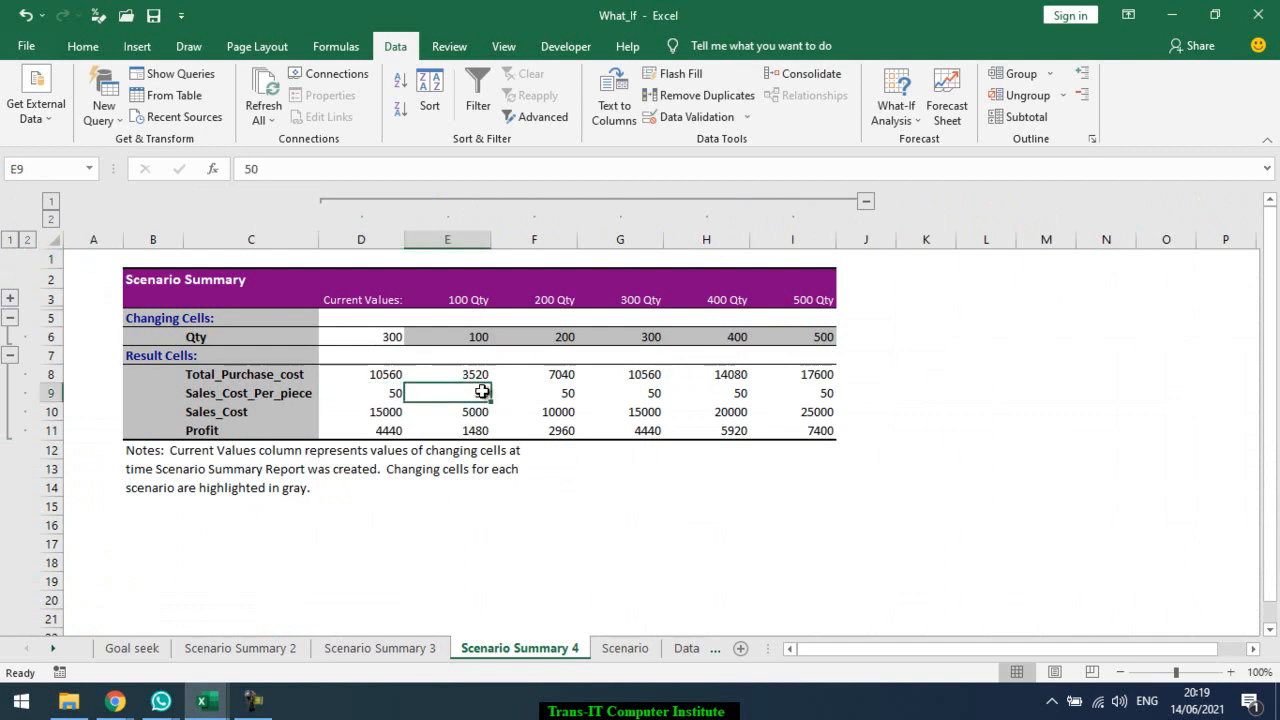
{"action": "left_click", "coordinate": [368, 415]}
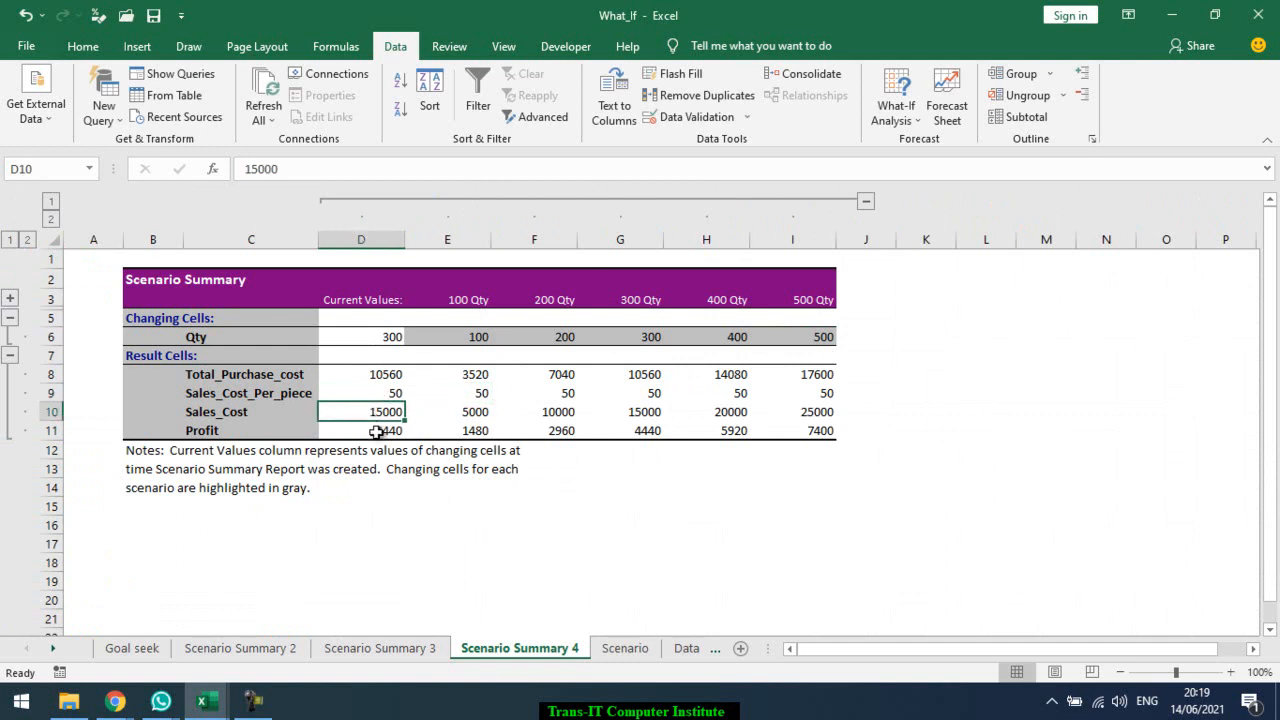
{"action": "left_click", "coordinate": [357, 431]}
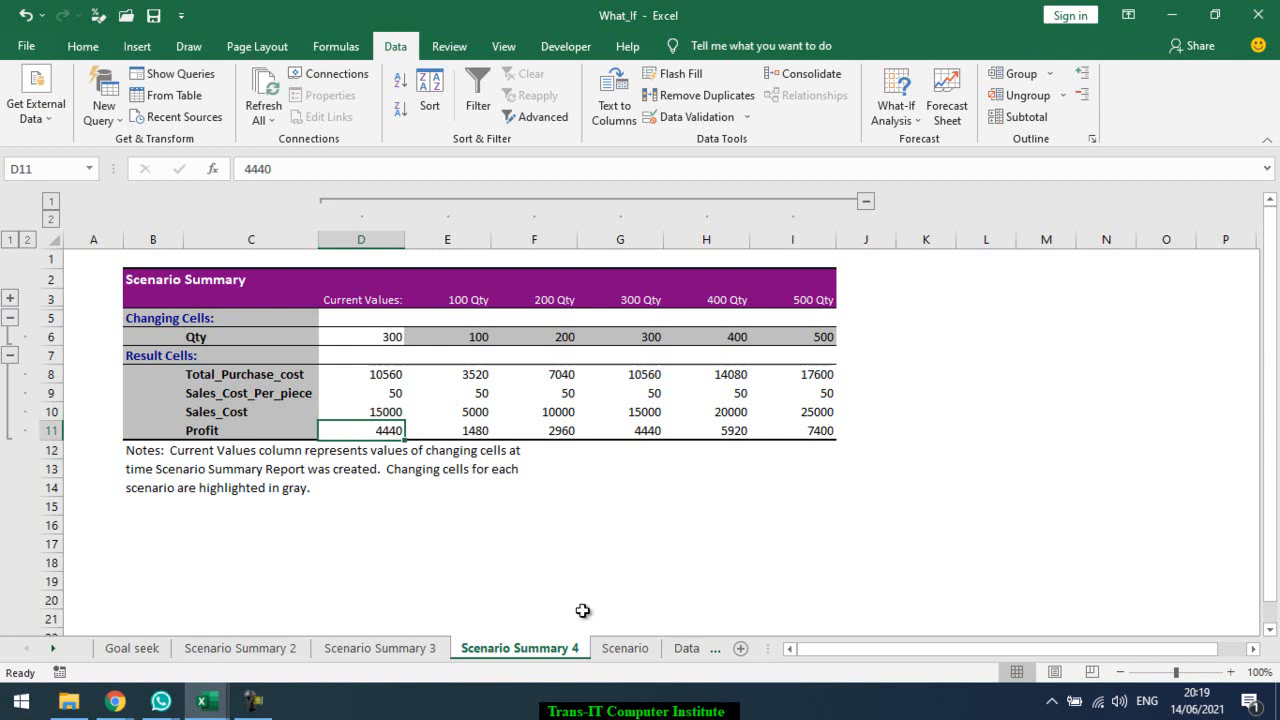
- Delete the Scenario Summary 4, Scenario Summary 3 and Scenario Summary 2 report sheets from the workbook
{"action": "right_click", "coordinate": [533, 647]}
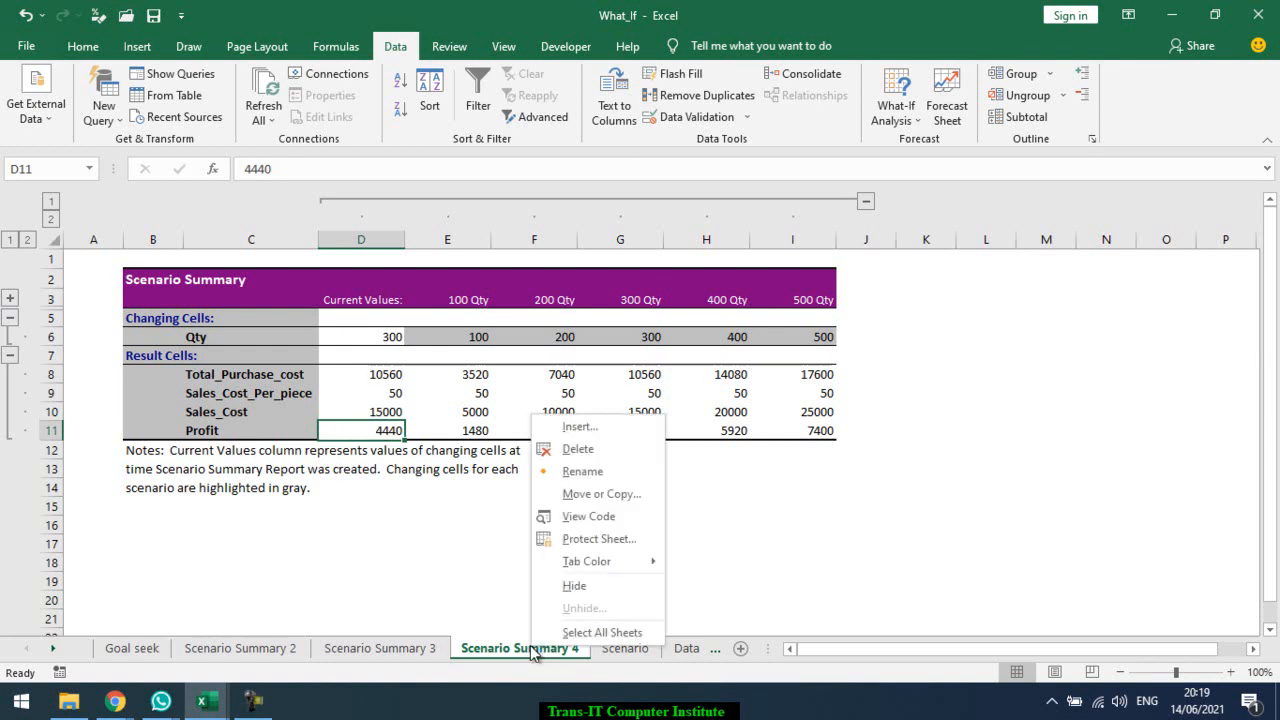
{"action": "left_click", "coordinate": [636, 444]}
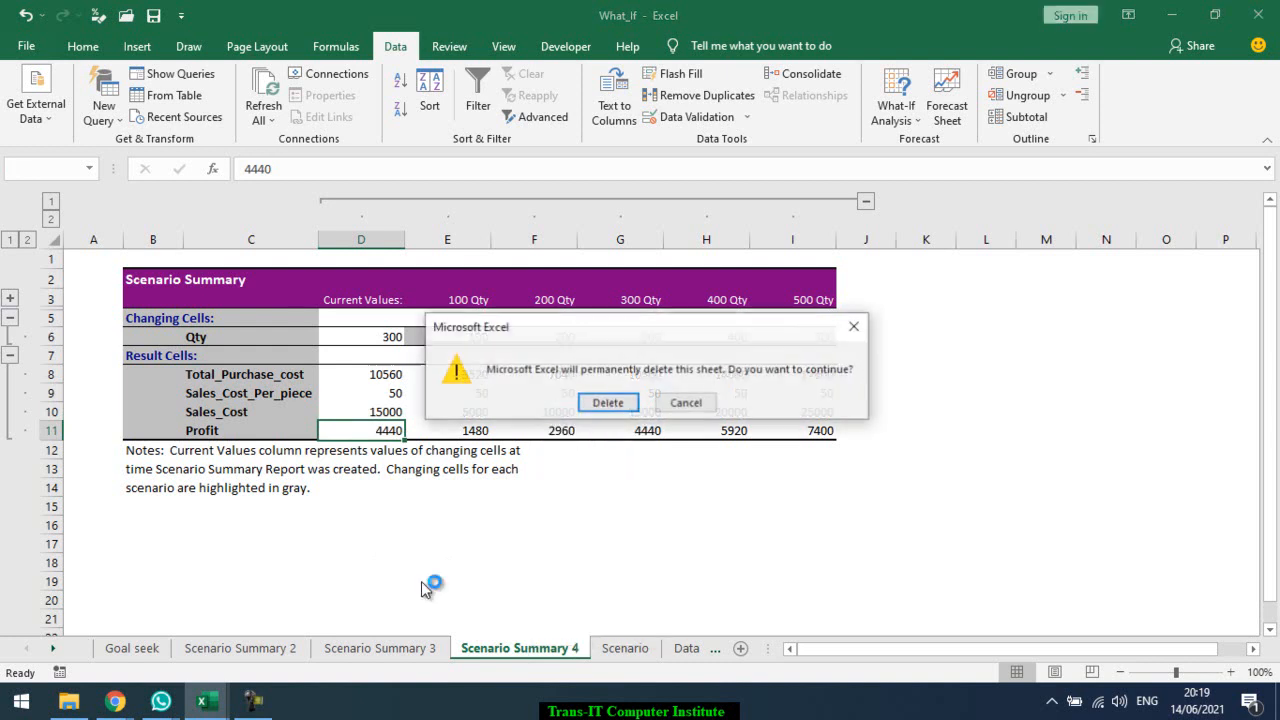
{"action": "left_click", "coordinate": [605, 403]}
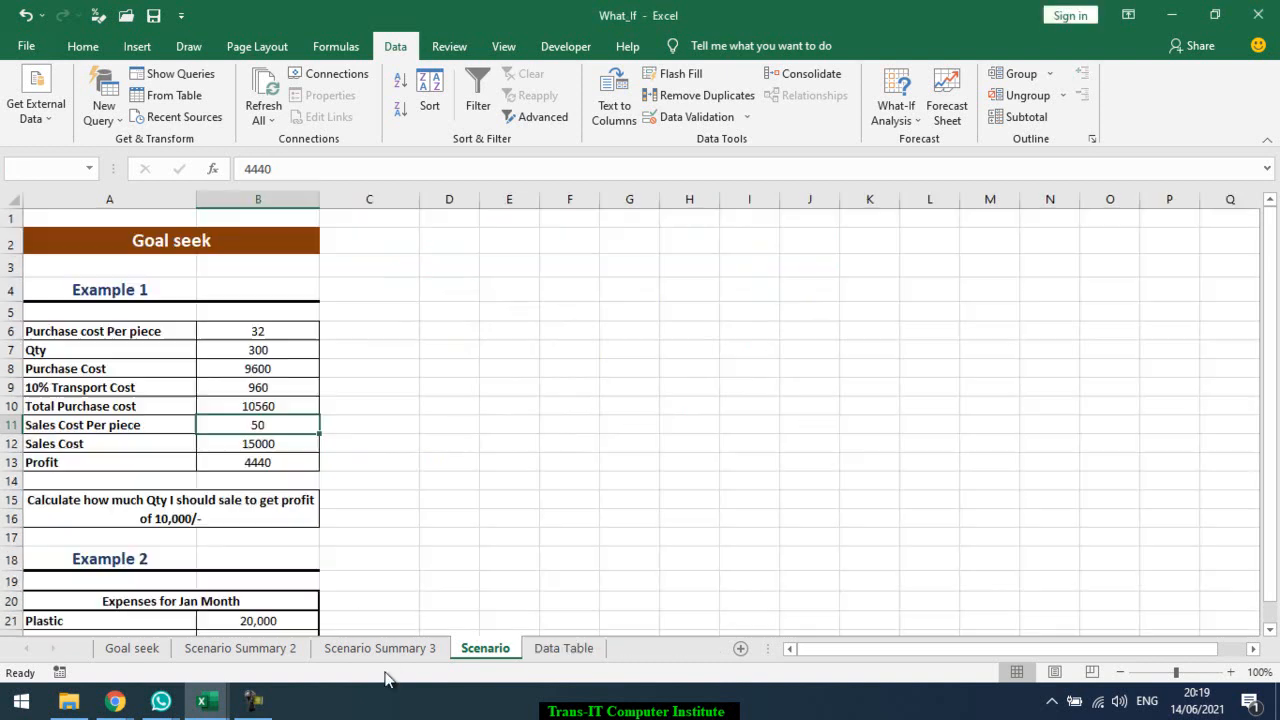
{"action": "right_click", "coordinate": [382, 657]}
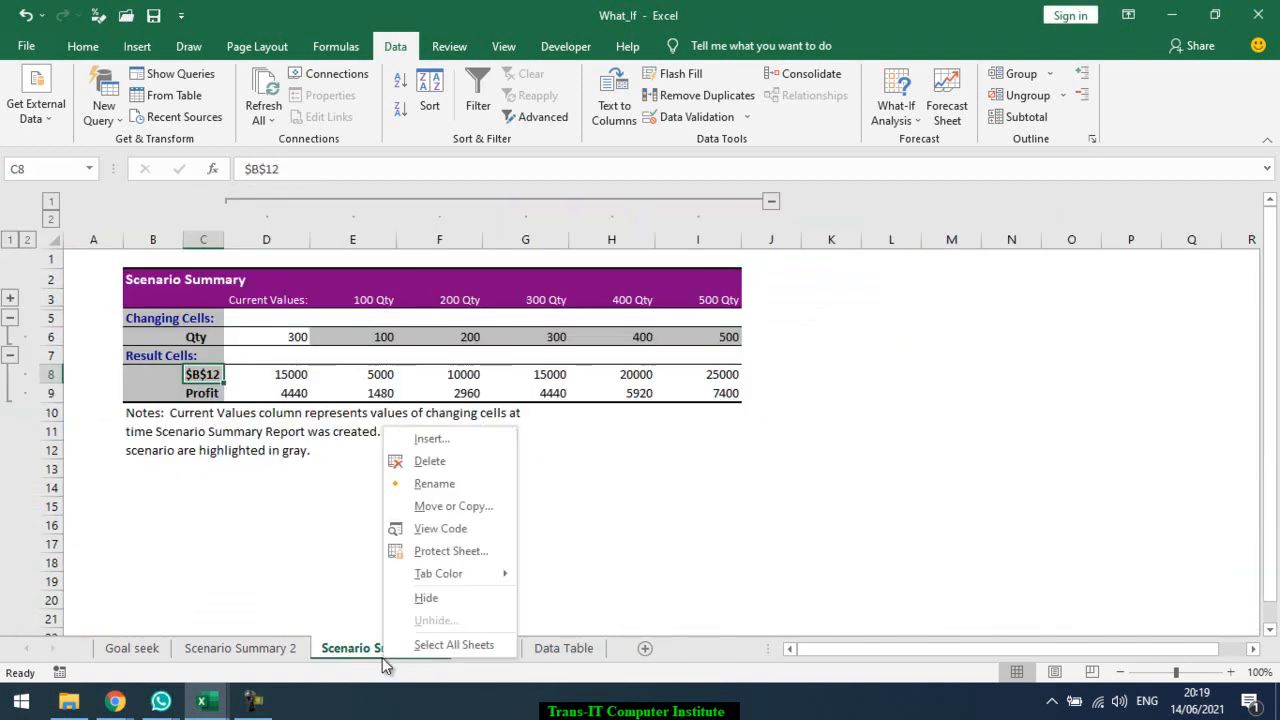
{"action": "left_click", "coordinate": [452, 463]}
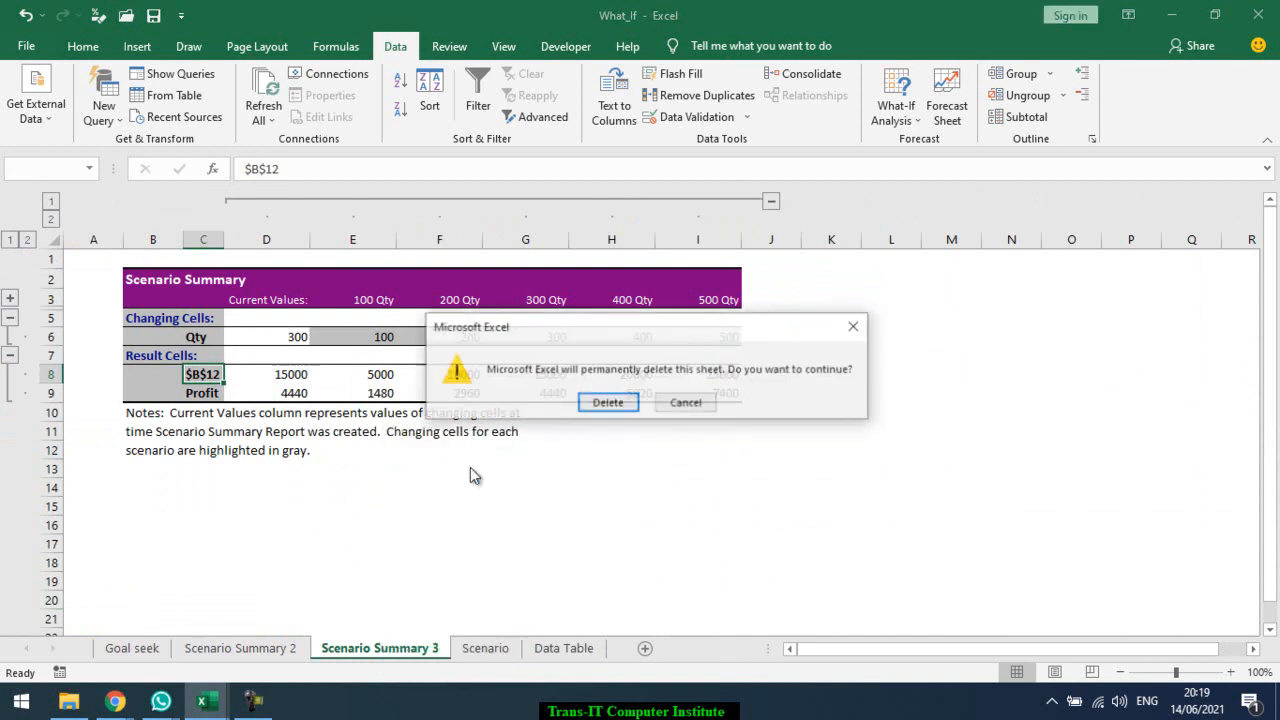
{"action": "left_click", "coordinate": [610, 405]}
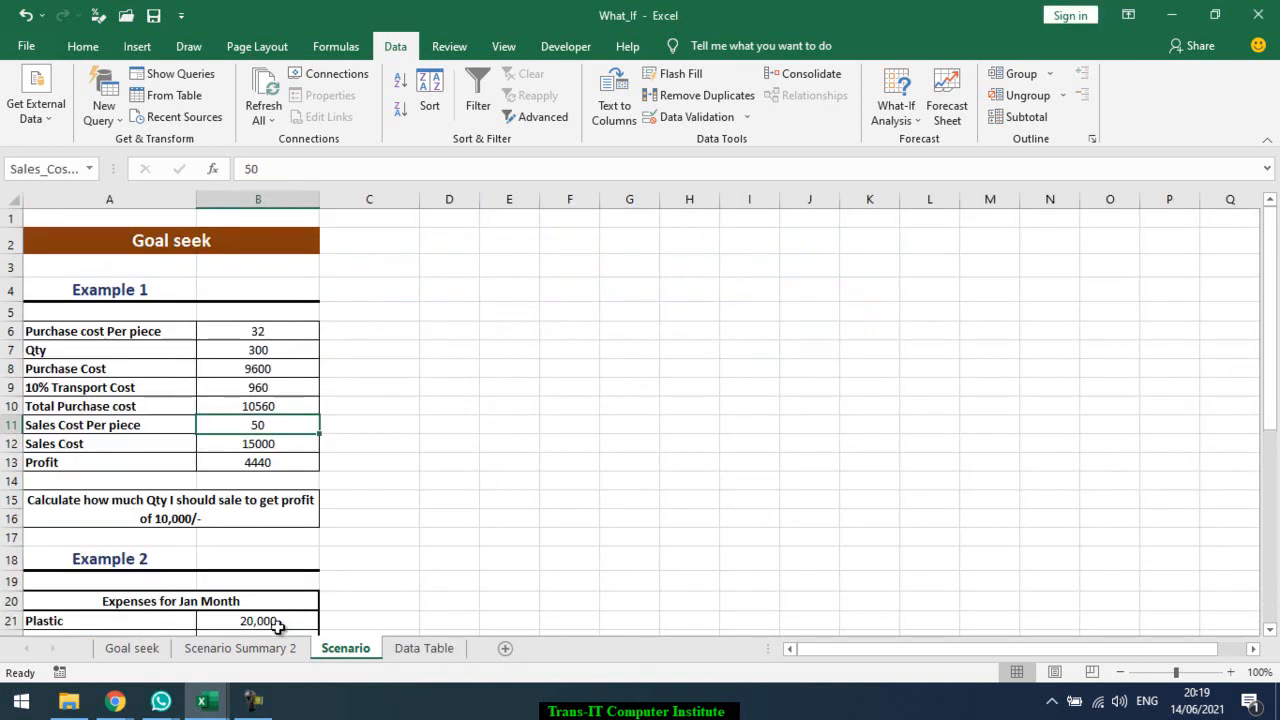
{"action": "right_click", "coordinate": [268, 654]}
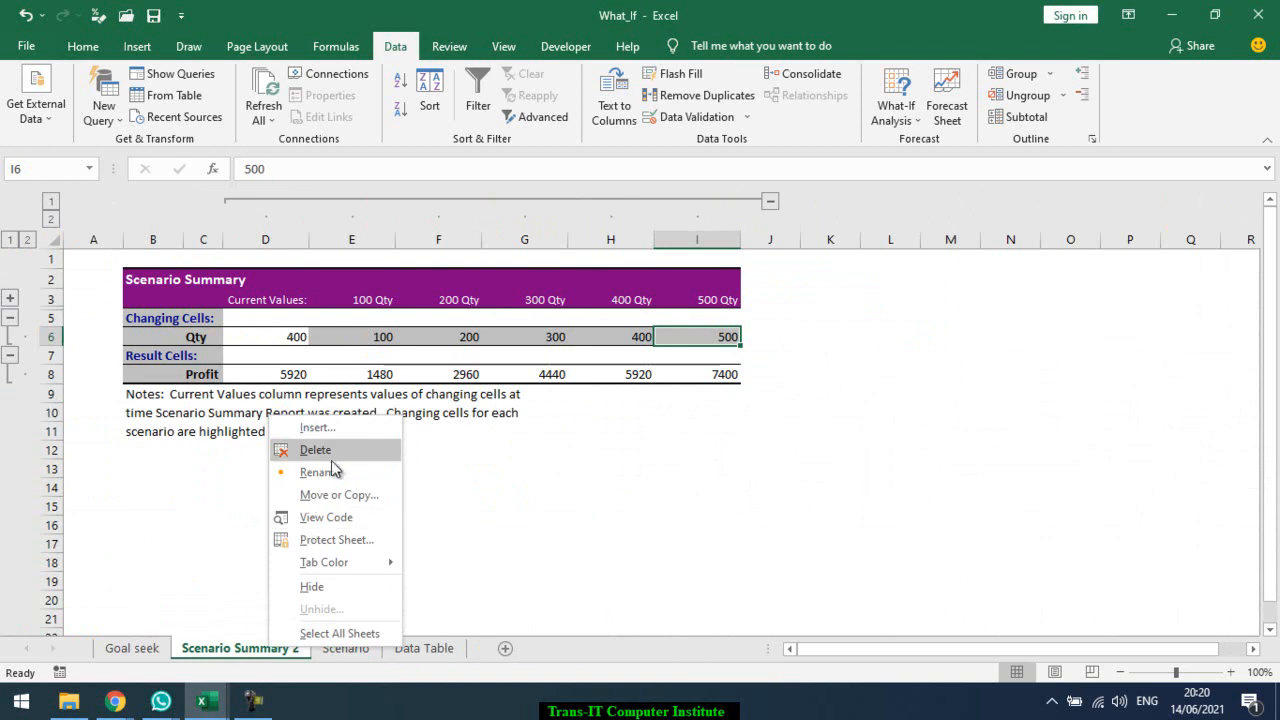
{"action": "left_click", "coordinate": [336, 461]}
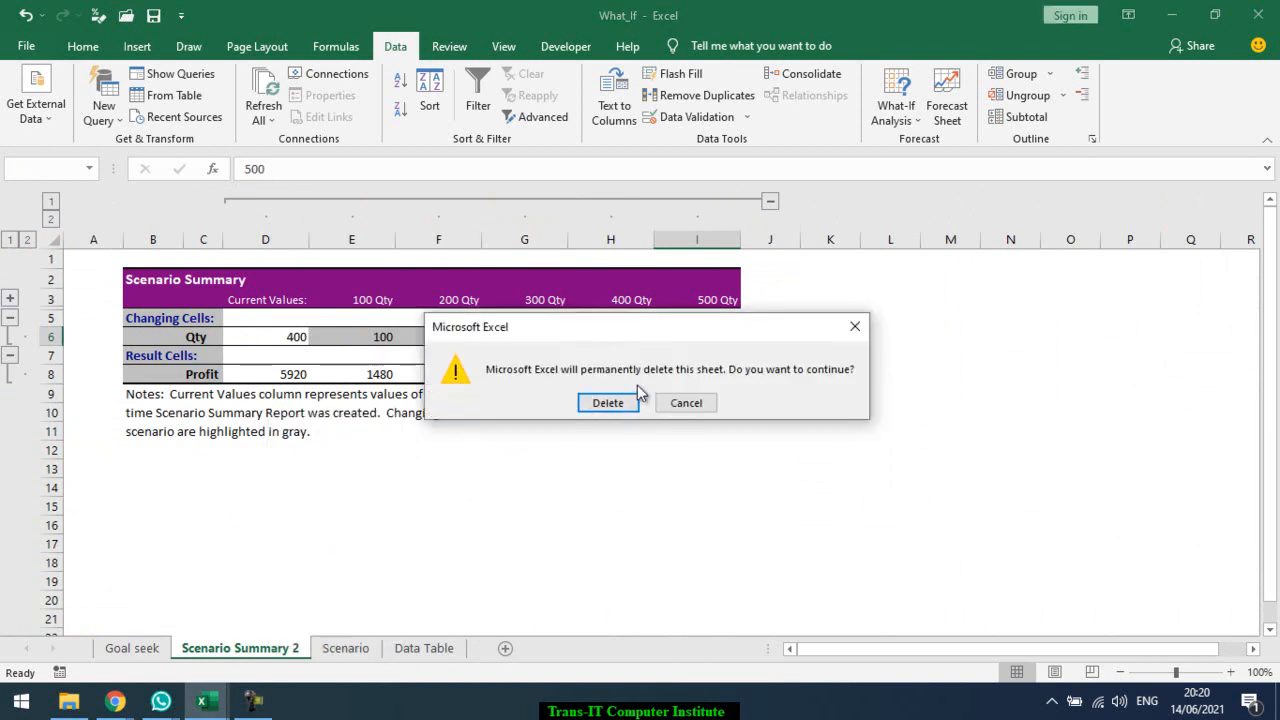
{"action": "left_click", "coordinate": [610, 403]}
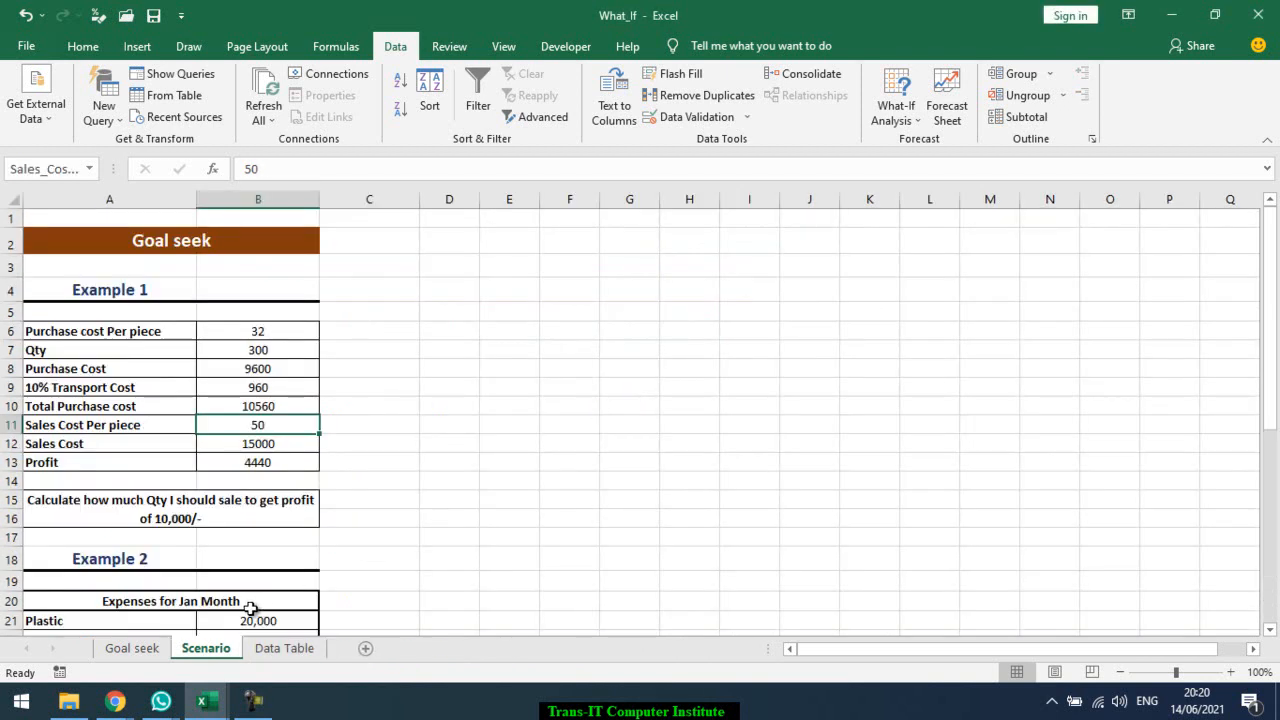
- Switch to the Data Table sheet and look through Example 1's Total Sale table down to Example 2
{"action": "left_click", "coordinate": [285, 648]}
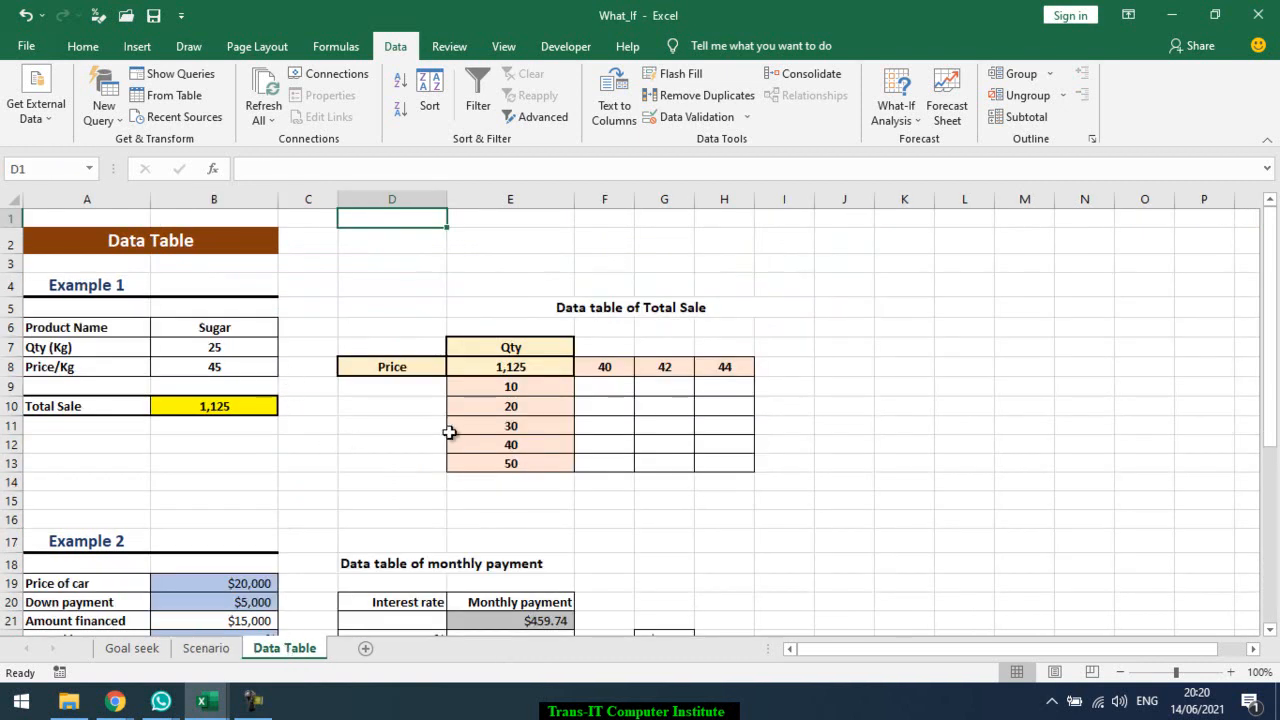
{"action": "key", "text": "Down"}
{"action": "key", "text": "Down"}
{"action": "key", "text": "Down"}
{"action": "key", "text": "Down"}
{"action": "key", "text": "Down"}
{"action": "key", "text": "Down"}
{"action": "key", "text": "Down"}
{"action": "key", "text": "Down"}
{"action": "key", "text": "Down"}
{"action": "key", "text": "Down"}
{"action": "key", "text": "Down"}
{"action": "key", "text": "Down"}
{"action": "key", "text": "Down"}
{"action": "key", "text": "Down"}
{"action": "key", "text": "Down"}
{"action": "key", "text": "Down"}
{"action": "key", "text": "Down"}
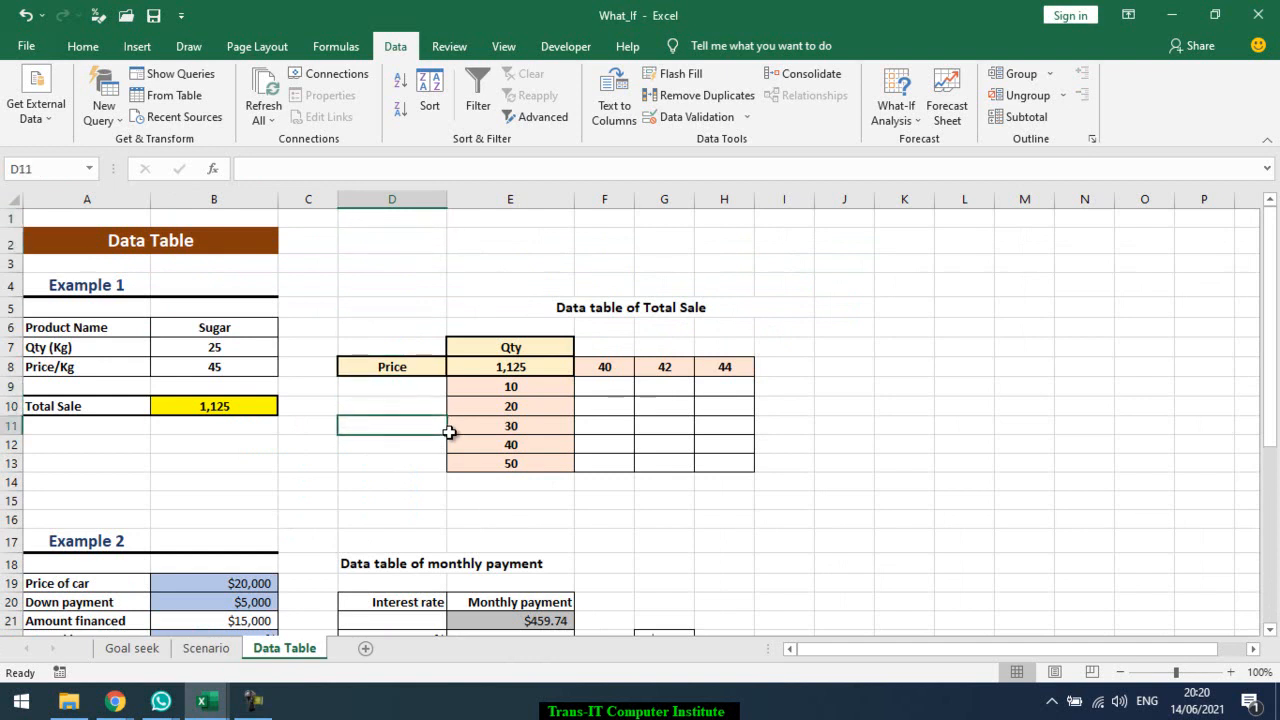
{"action": "key", "text": "Down"}
{"action": "key", "text": "Down"}
{"action": "key", "text": "Down"}
{"action": "key", "text": "Down"}
{"action": "key", "text": "Down"}
{"action": "key", "text": "Down"}
{"action": "key", "text": "Down"}
{"action": "key", "text": "Down"}
{"action": "key", "text": "Down"}
{"action": "key", "text": "Down"}
{"action": "key", "text": "Down"}
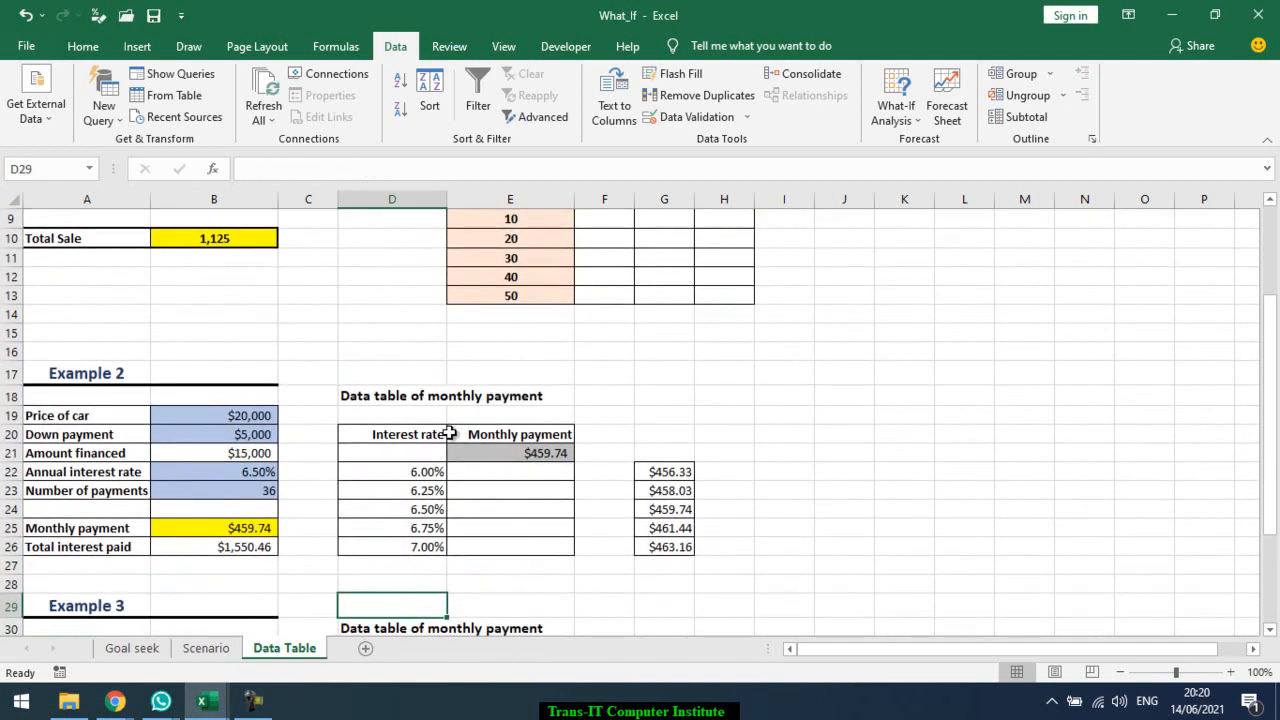
- Examine Example 2's car loan inputs and monthly payment formula, plus the linked cell at the head of its monthly payment table
{"action": "left_click", "coordinate": [201, 414]}
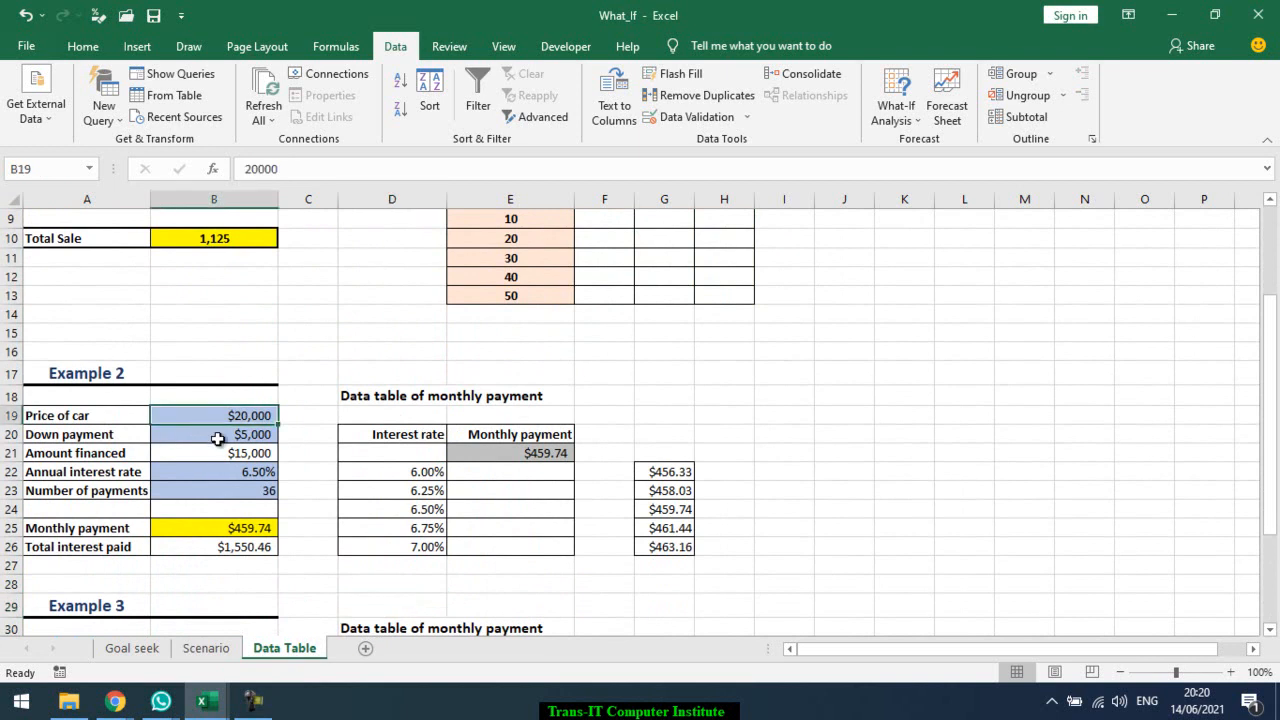
{"action": "left_click", "coordinate": [217, 438]}
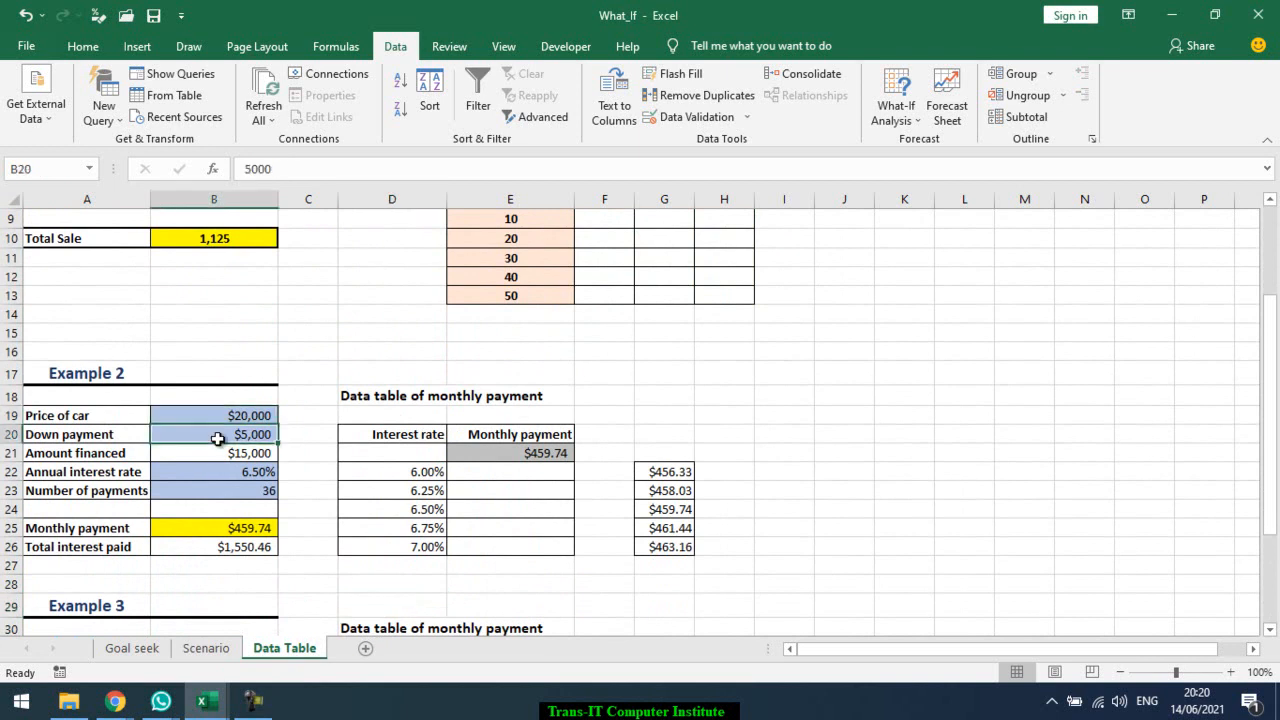
{"action": "key", "text": "Down"}
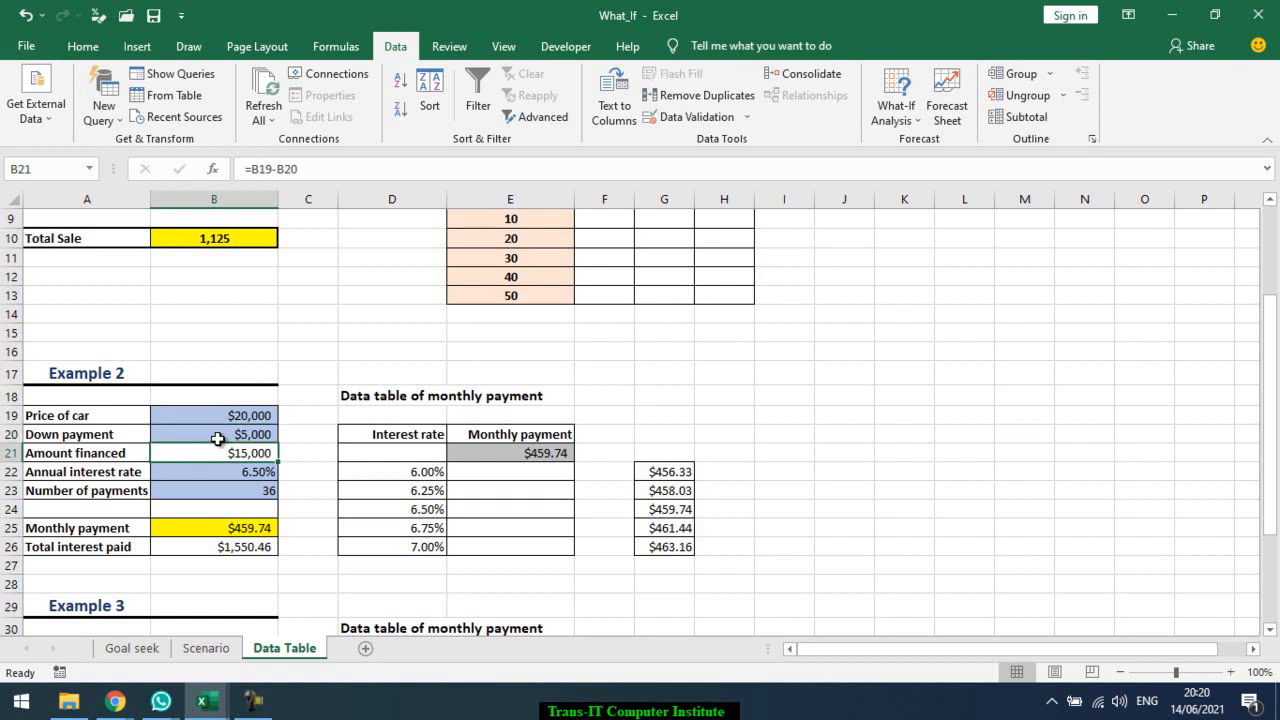
{"action": "key", "text": "Down"}
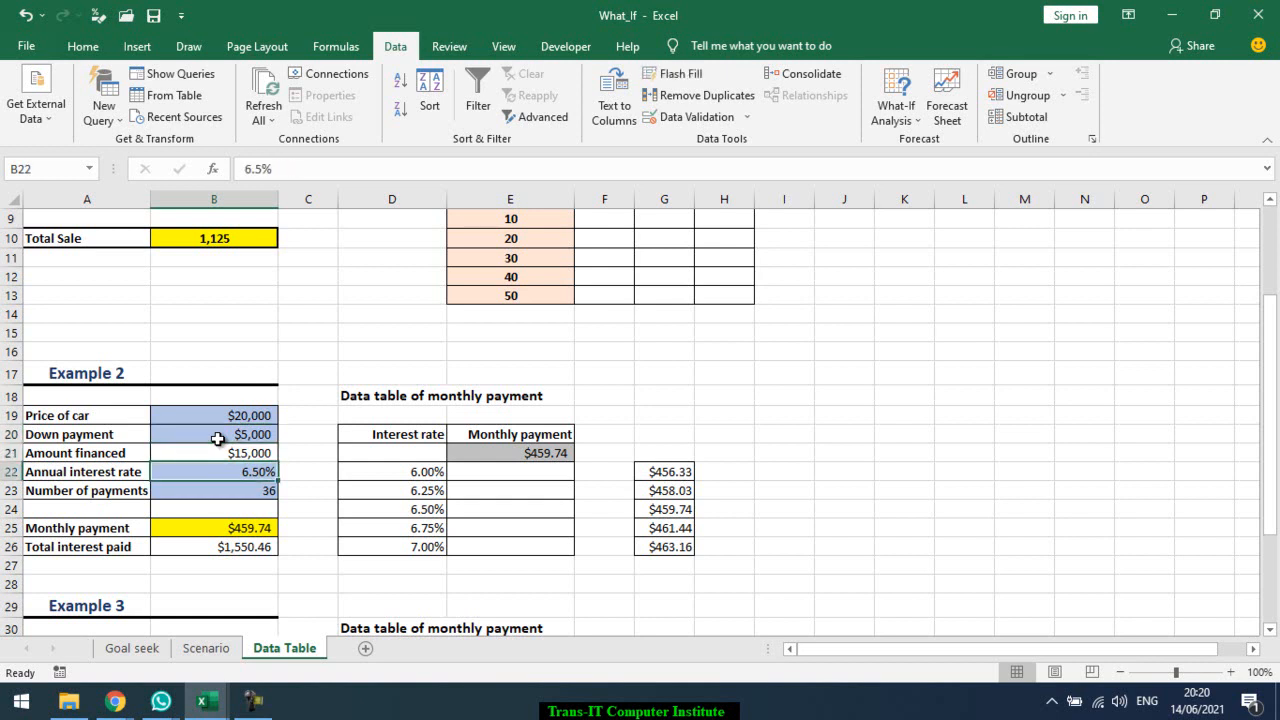
{"action": "key", "text": "Down"}
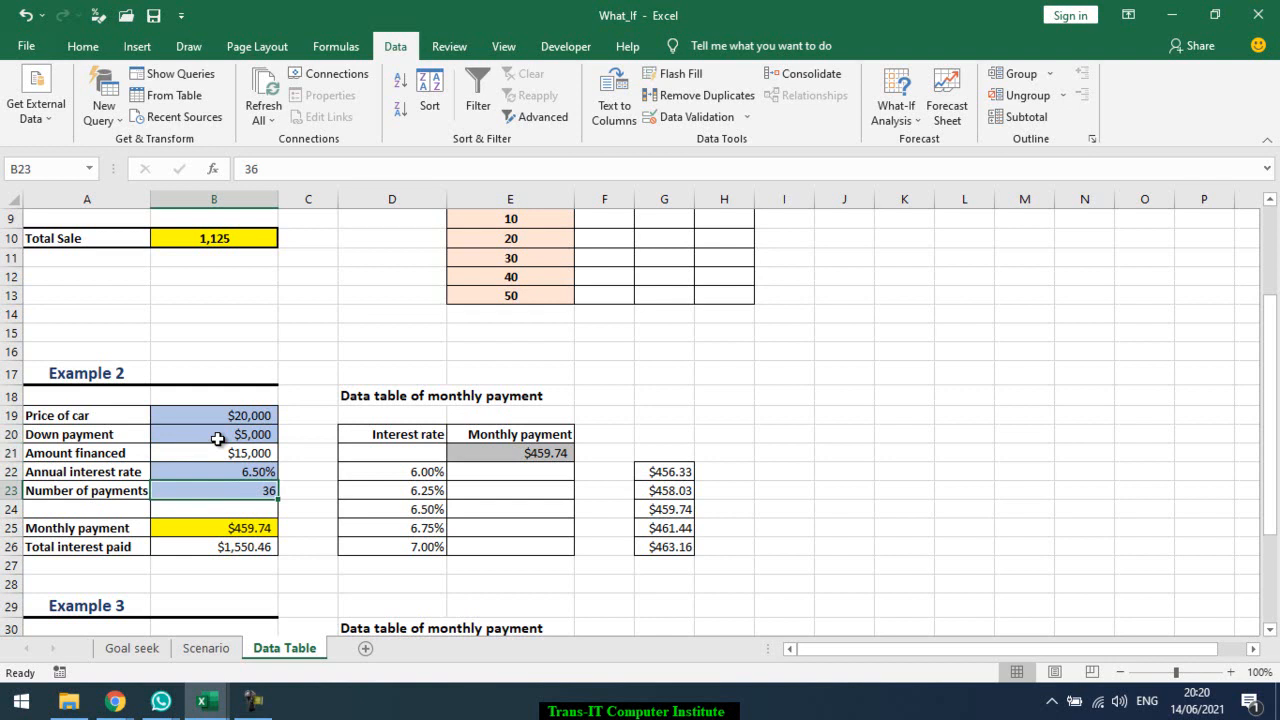
{"action": "key", "text": "Down"}
{"action": "key", "text": "Down"}
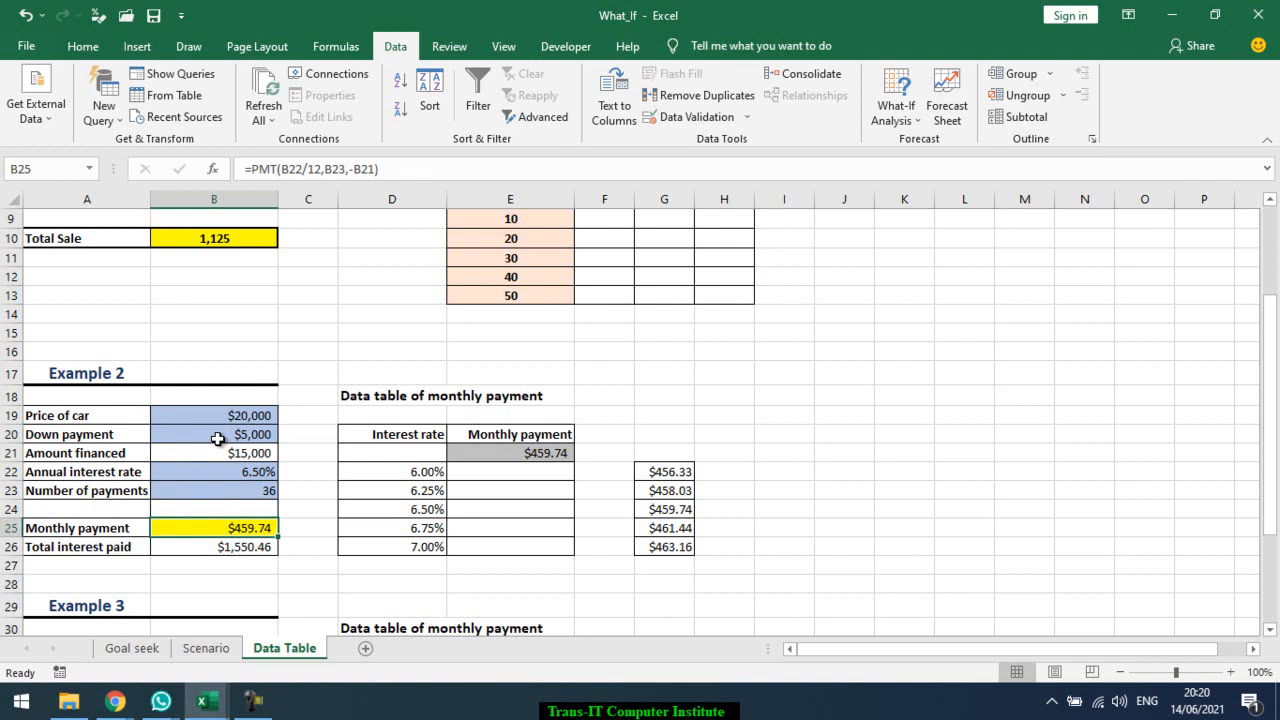
{"action": "key", "text": "Down"}
{"action": "key", "text": "Up"}
{"action": "key", "text": "Up"}
{"action": "key", "text": "Up"}
{"action": "key", "text": "Up"}
{"action": "key", "text": "Up"}
{"action": "key", "text": "Up"}
{"action": "key", "text": "Up"}
{"action": "key", "text": "Up"}
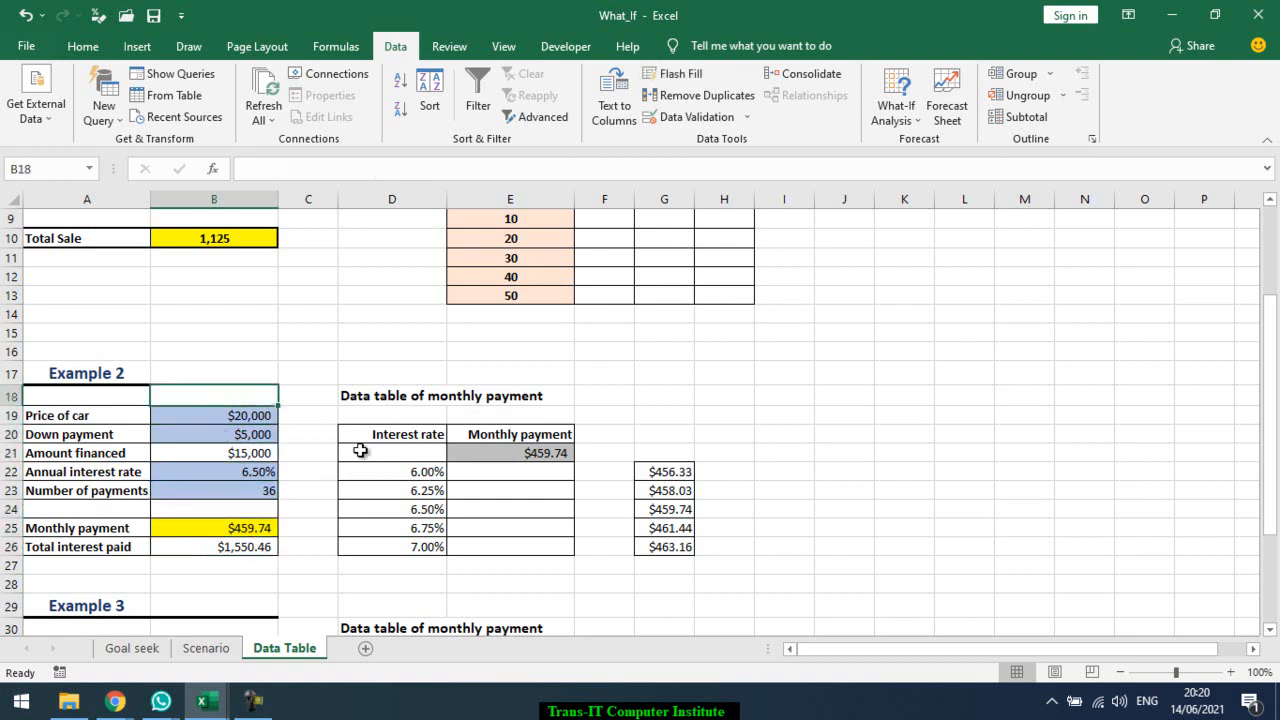
{"action": "left_click", "coordinate": [504, 474]}
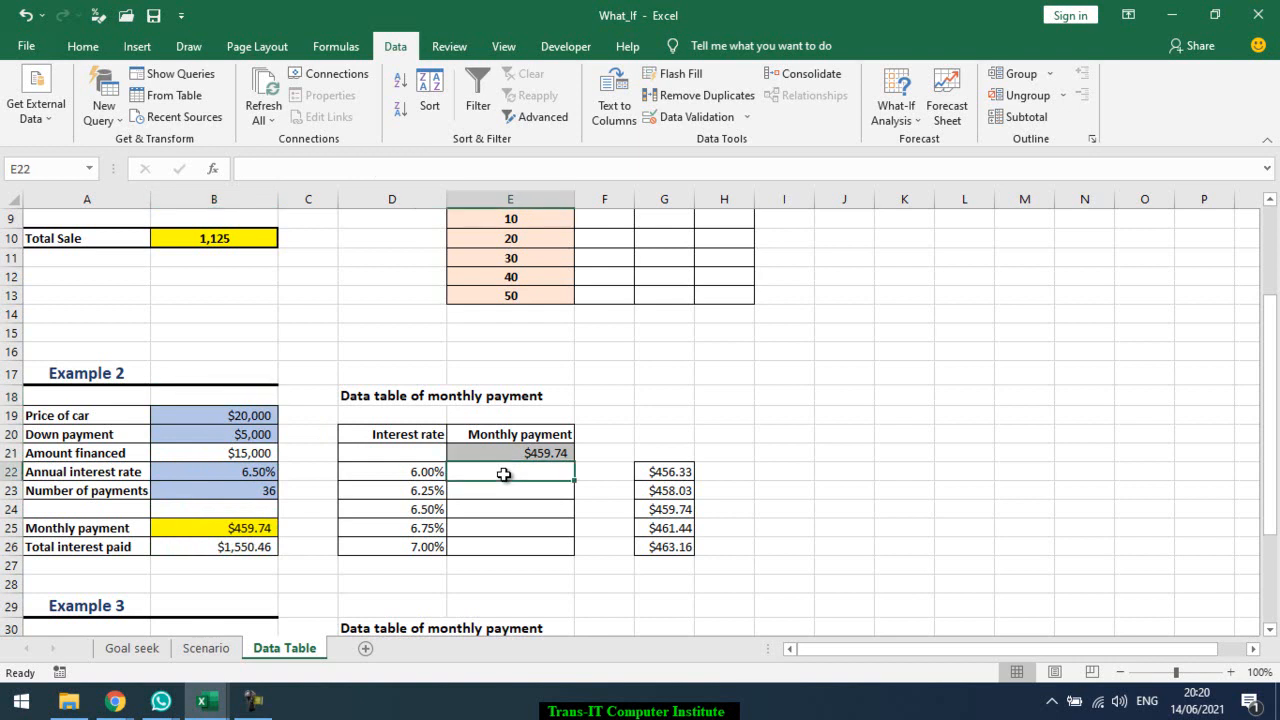
{"action": "left_click", "coordinate": [506, 453]}
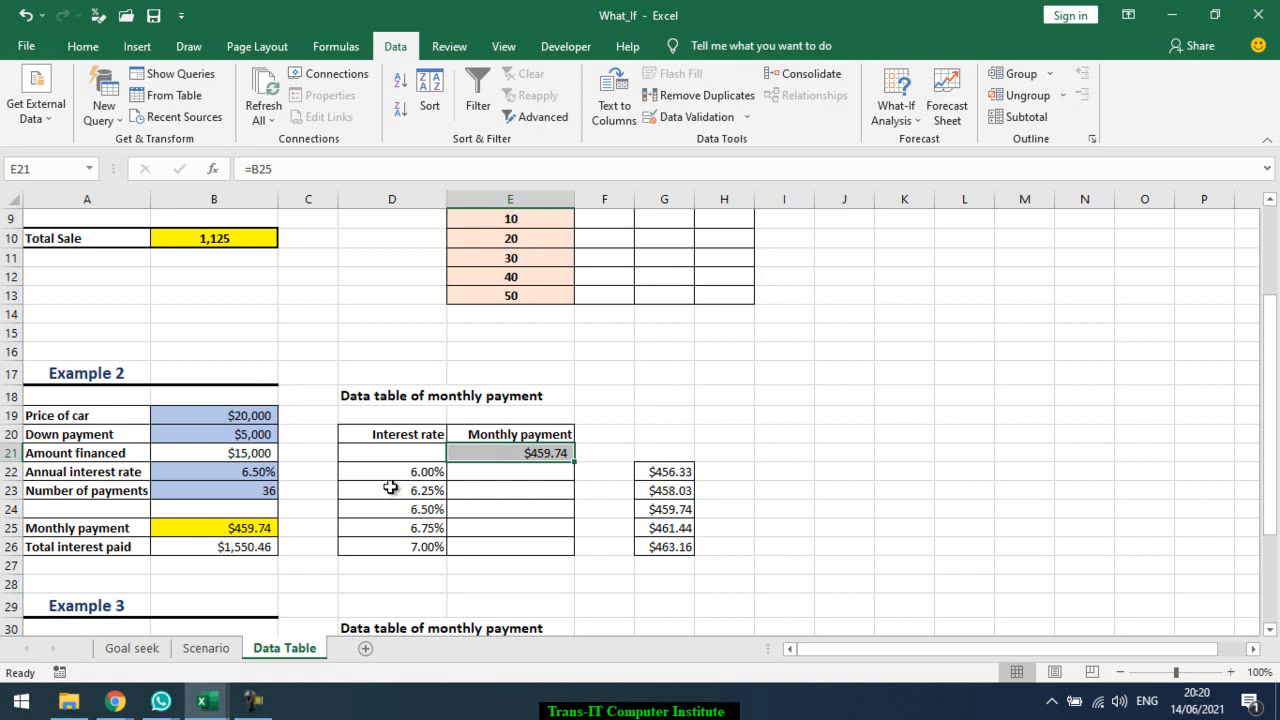
{"action": "left_click", "coordinate": [484, 471]}
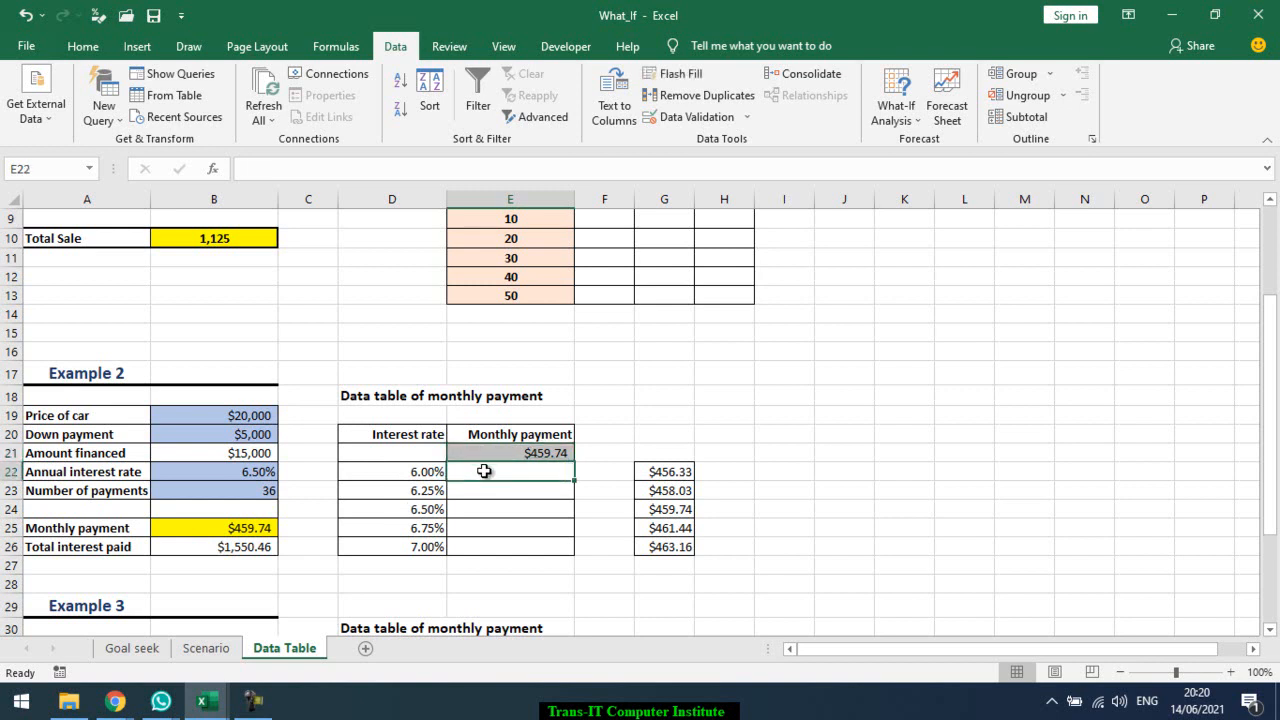
- Fill Example 2's monthly payment table D21:E26 with a what-if Data Table, using annual interest rate cell B22 as column input cell
{"action": "left_click", "coordinate": [421, 453]}
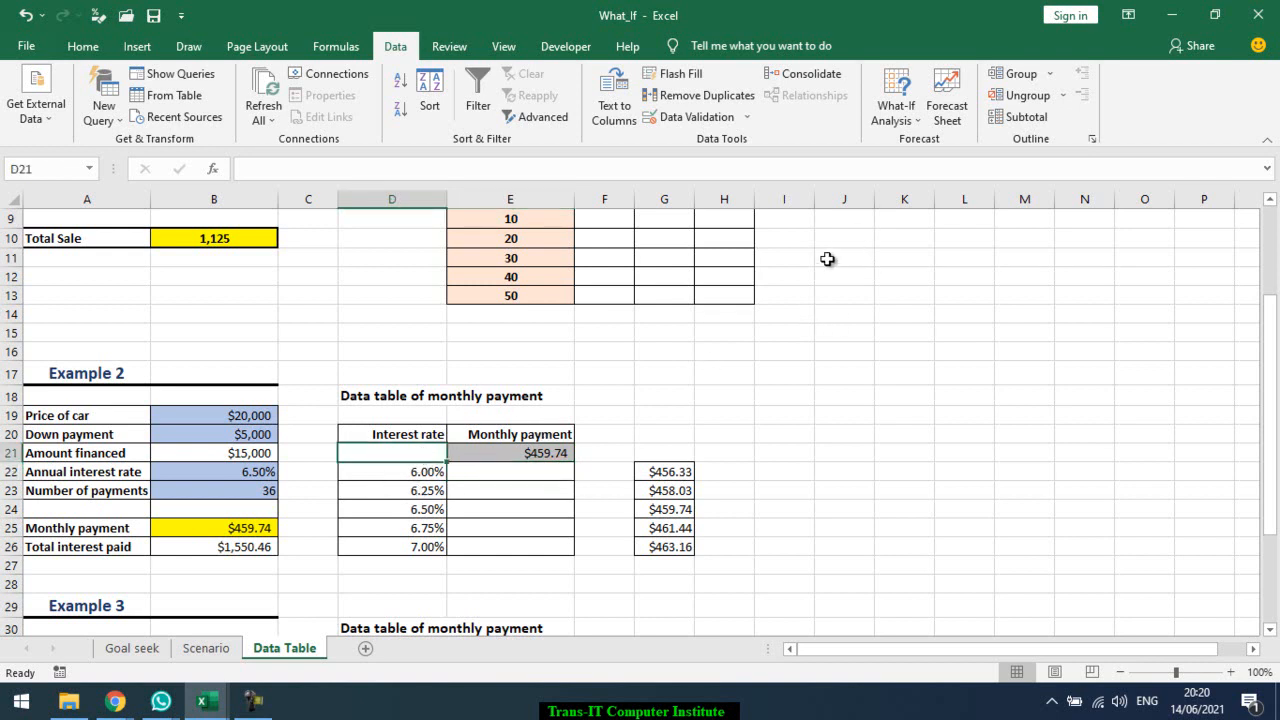
{"action": "mouse_move", "coordinate": [427, 452]}
{"action": "left_mouse_down"}
{"action": "mouse_move", "coordinate": [480, 486]}
{"action": "mouse_move", "coordinate": [493, 545]}
{"action": "left_mouse_up"}
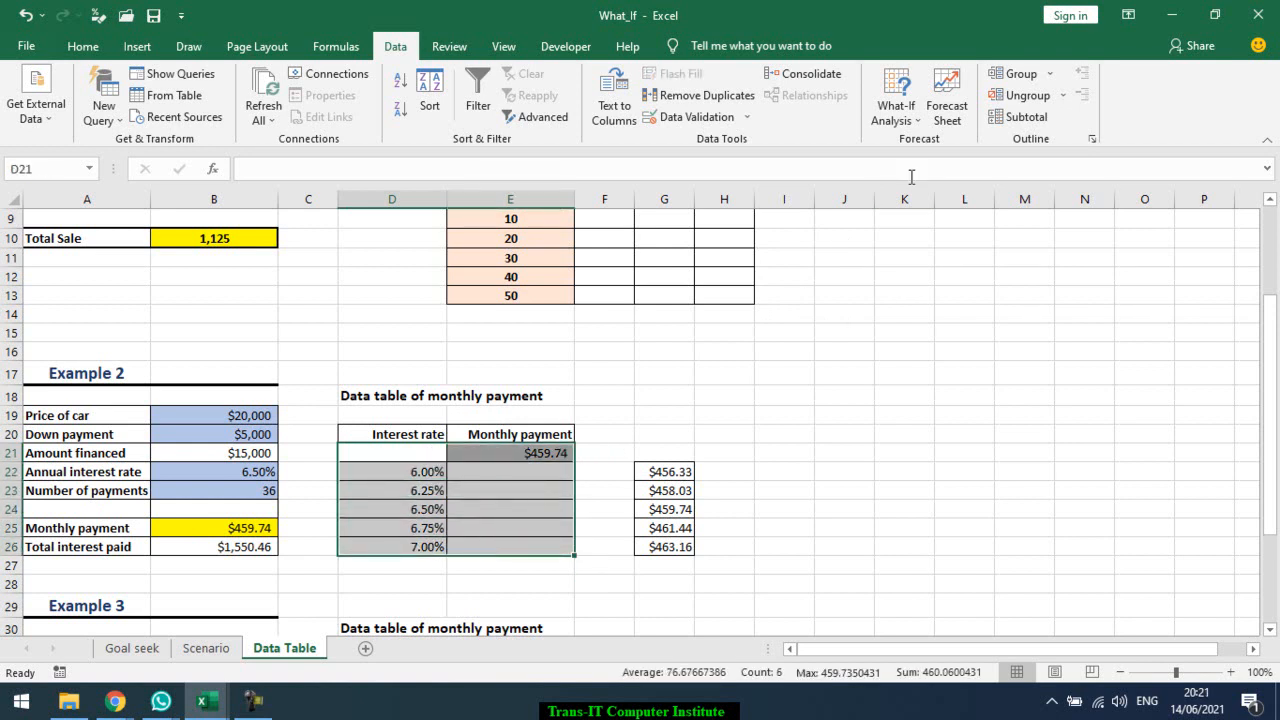
{"action": "left_click", "coordinate": [900, 115]}
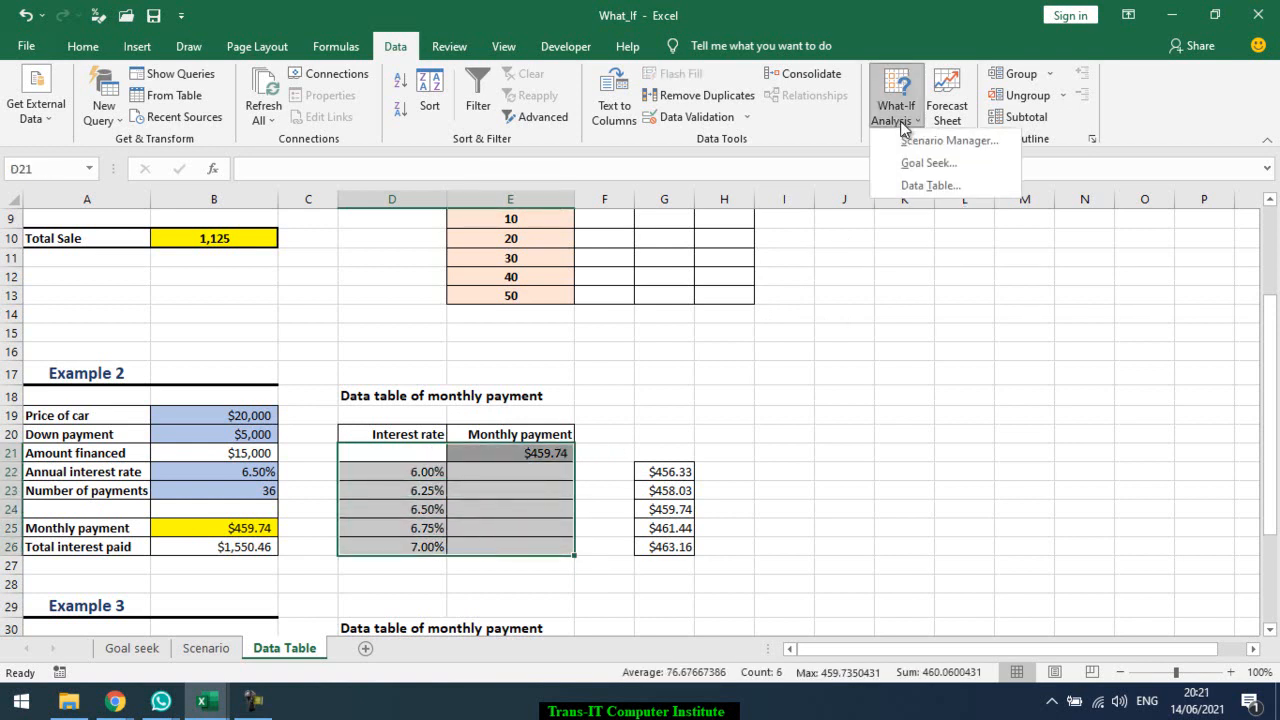
{"action": "left_click", "coordinate": [916, 190]}
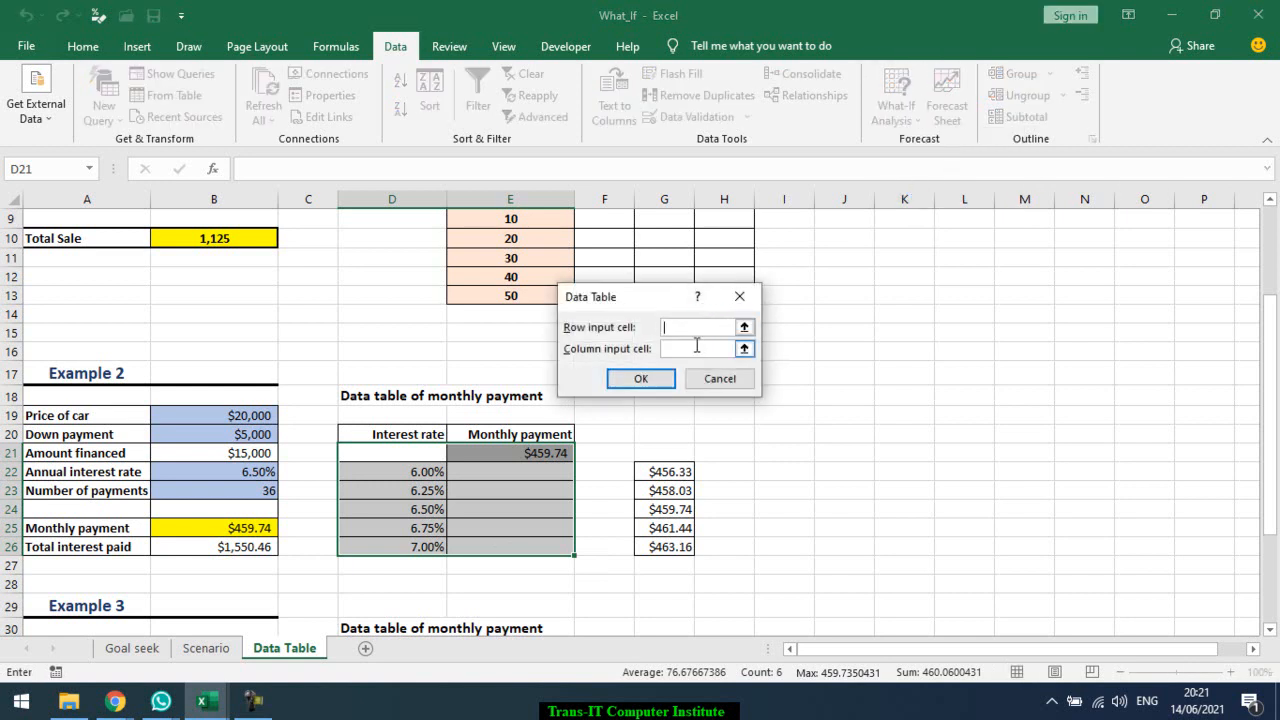
{"action": "left_click", "coordinate": [700, 348]}
{"action": "left_click", "coordinate": [245, 472]}
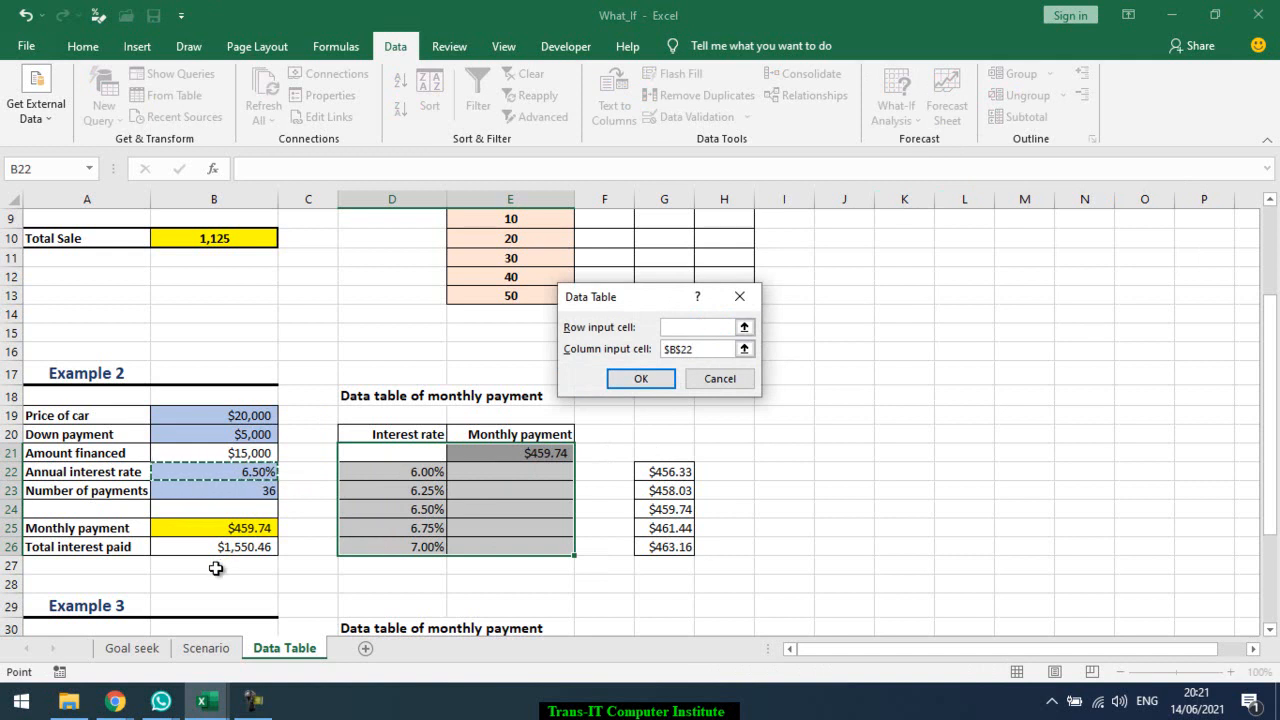
{"action": "left_click", "coordinate": [645, 381]}
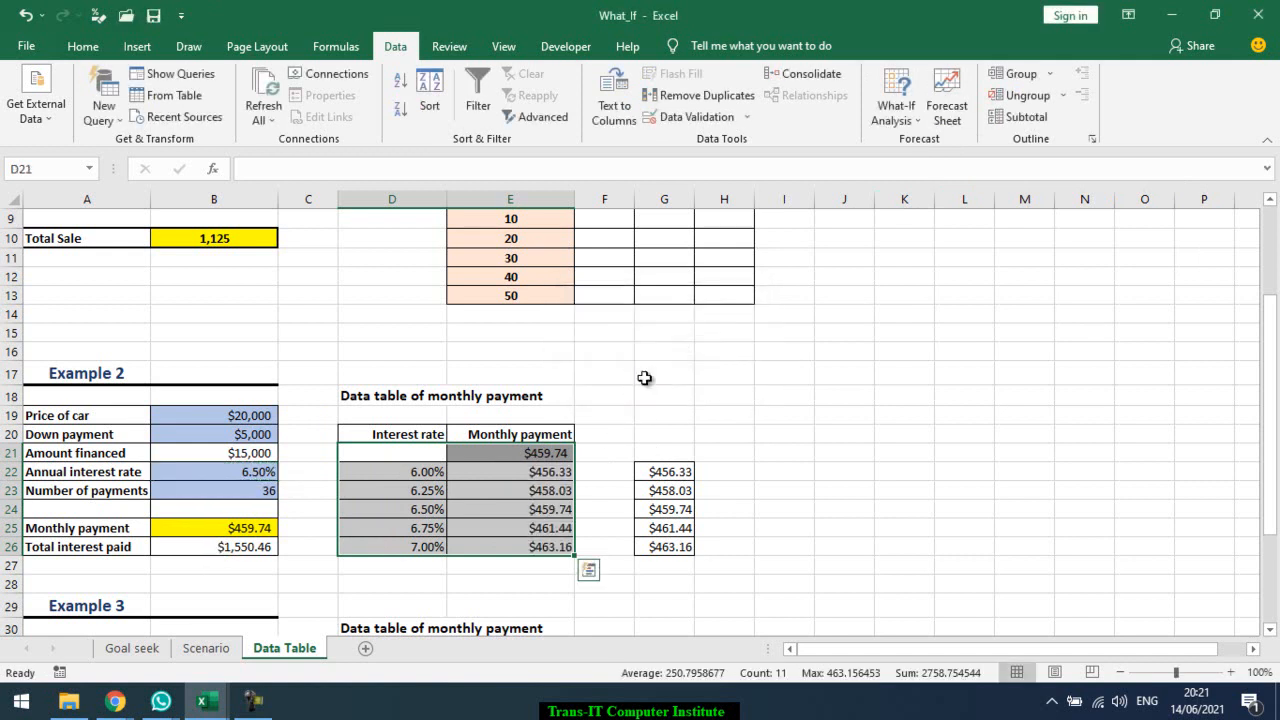
- Examine the table formula behind each of Example 2's monthly payments in E22:E26
{"action": "left_click", "coordinate": [553, 469]}
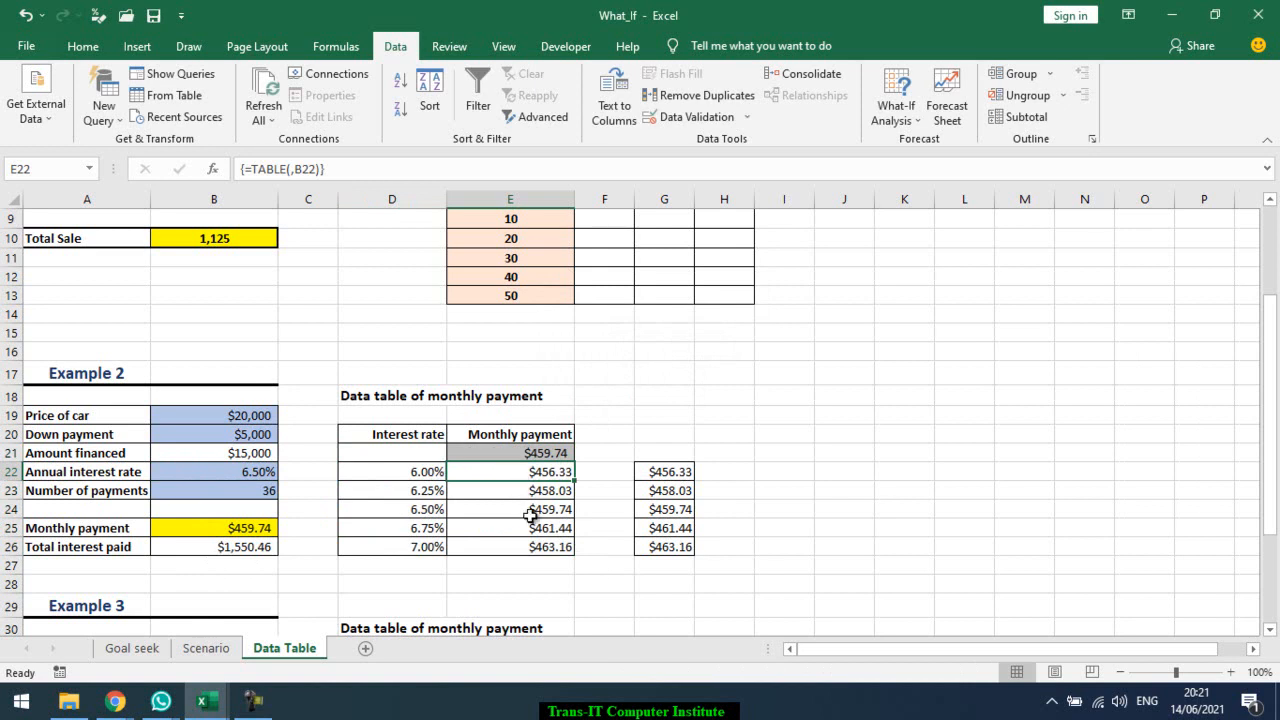
{"action": "key", "text": "Down"}
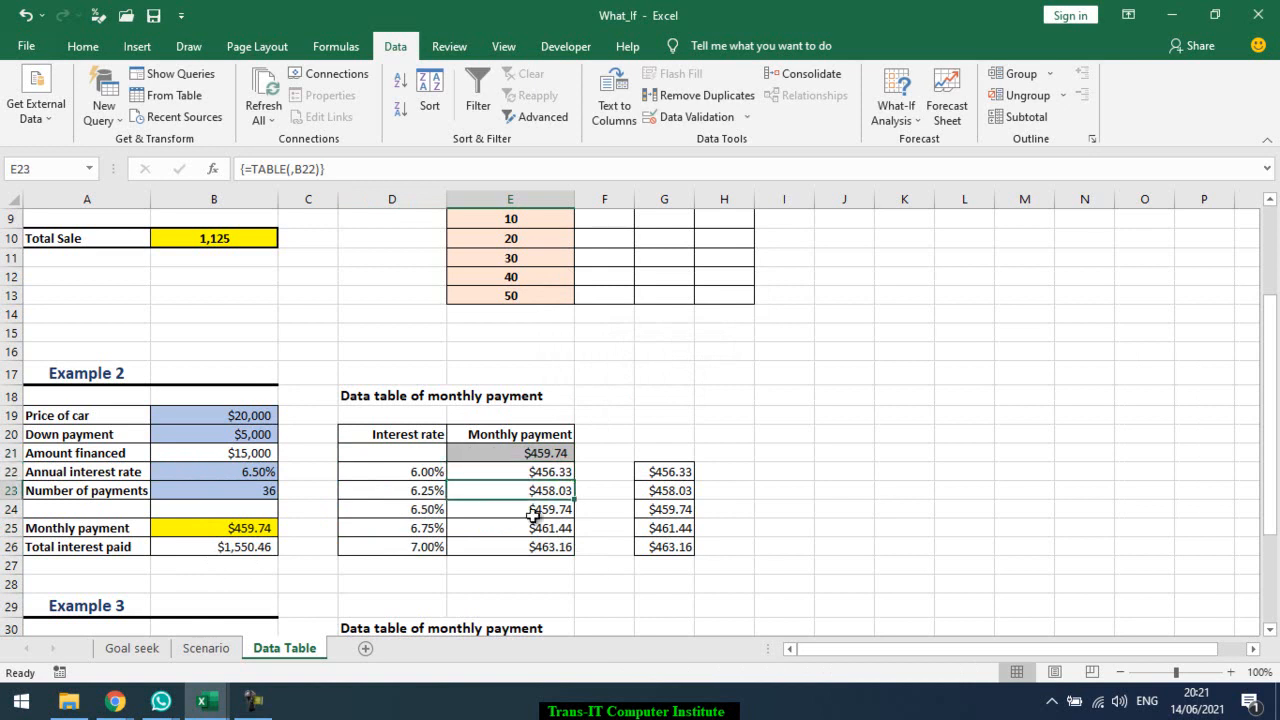
{"action": "key", "text": "Down"}
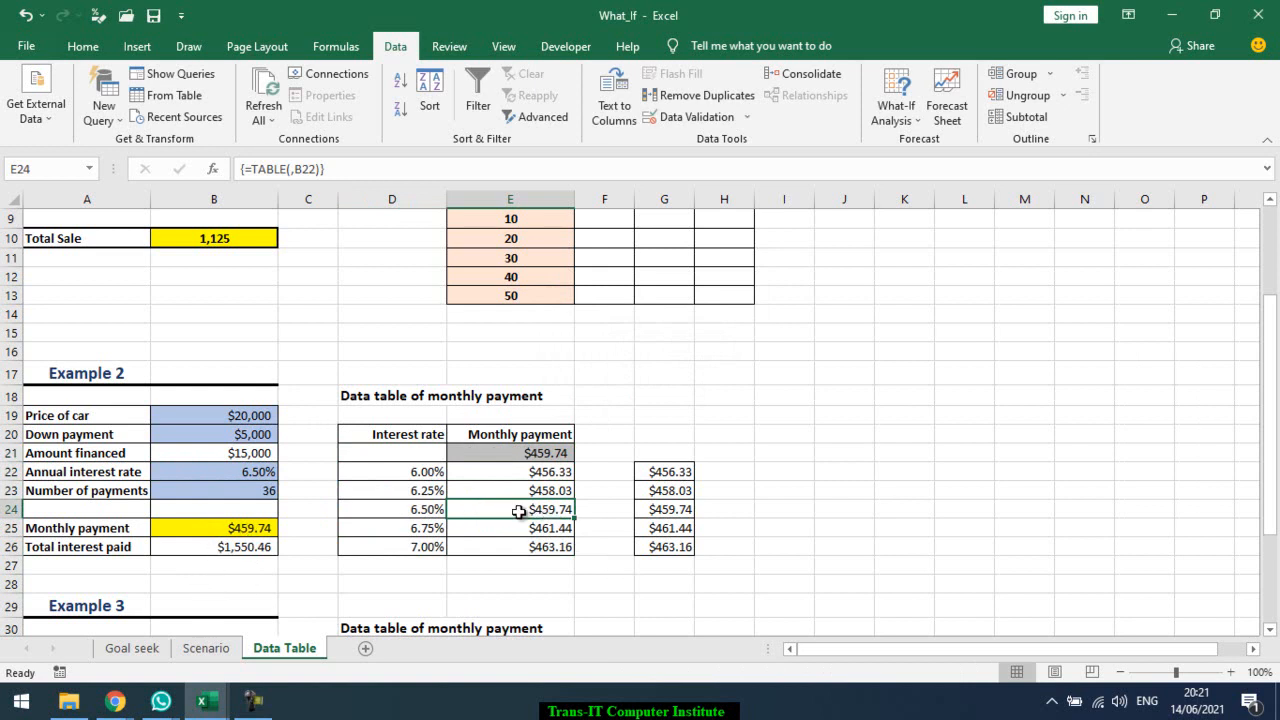
{"action": "key", "text": "Down"}
{"action": "key", "text": "Down"}
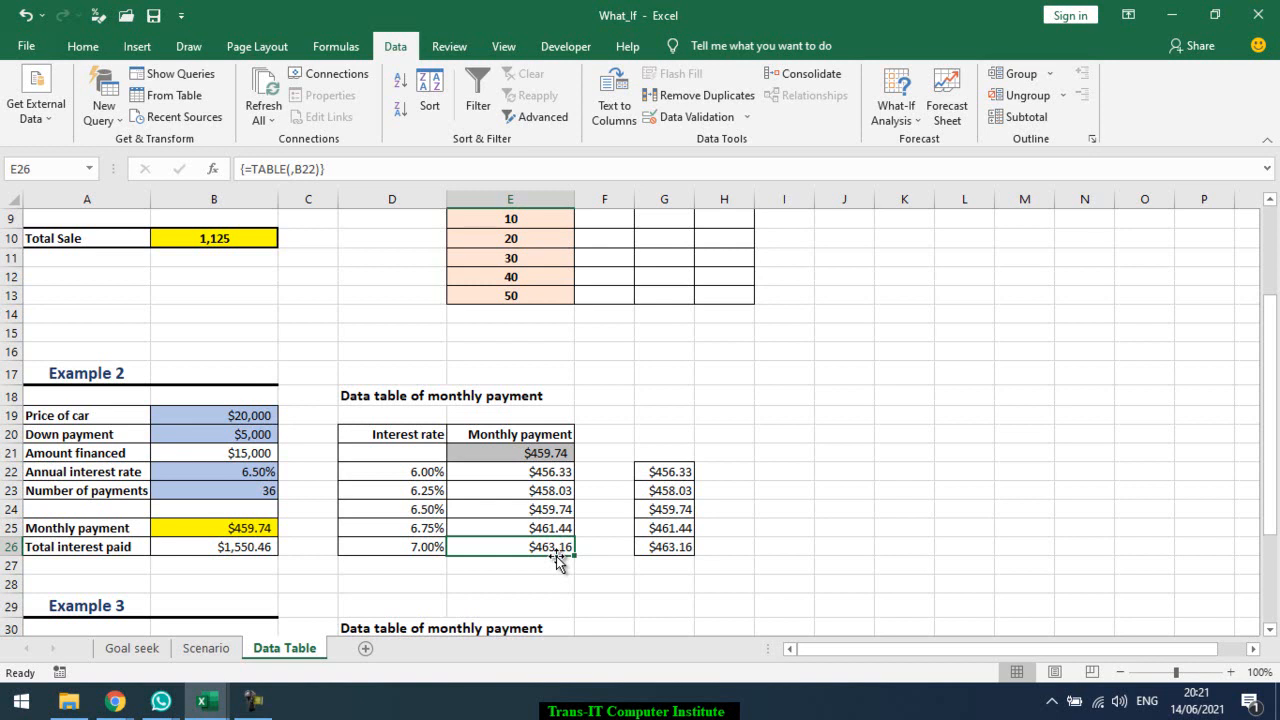
{"action": "key", "text": "Up"}
{"action": "key", "text": "Up"}
{"action": "key", "text": "Up"}
{"action": "key", "text": "Up"}
{"action": "key", "text": "Up"}
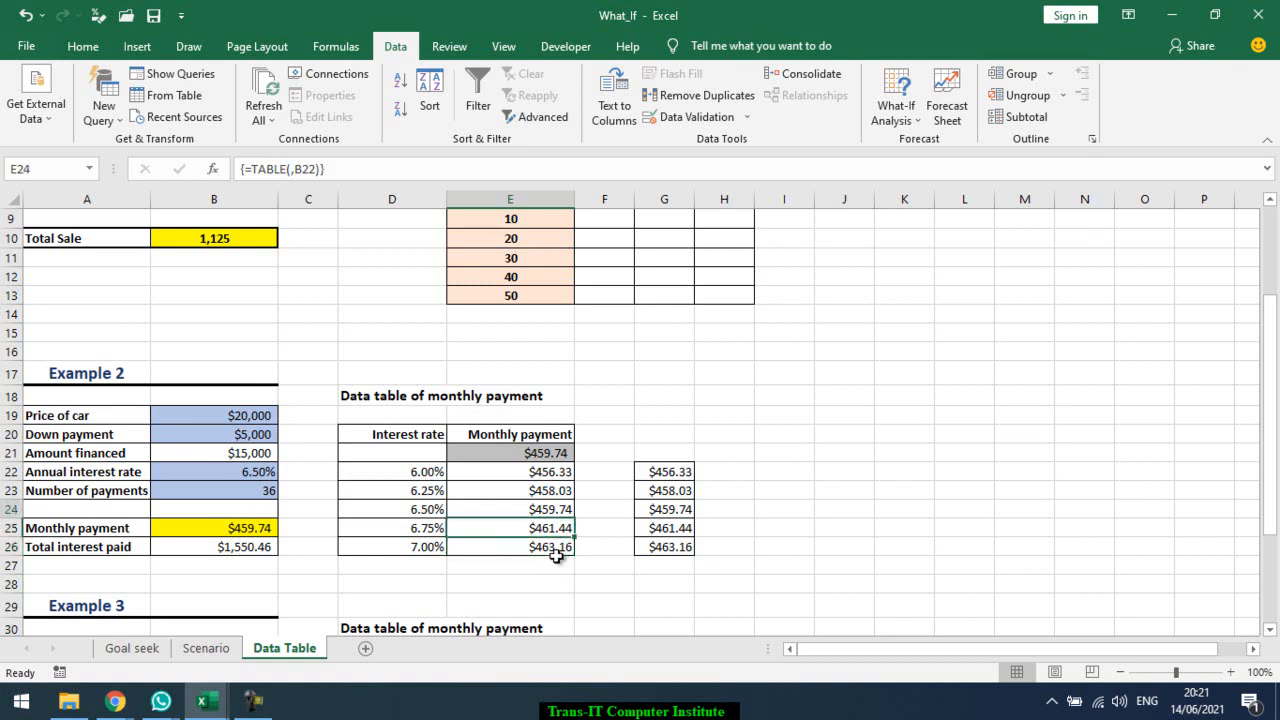
{"action": "key", "text": "Down"}
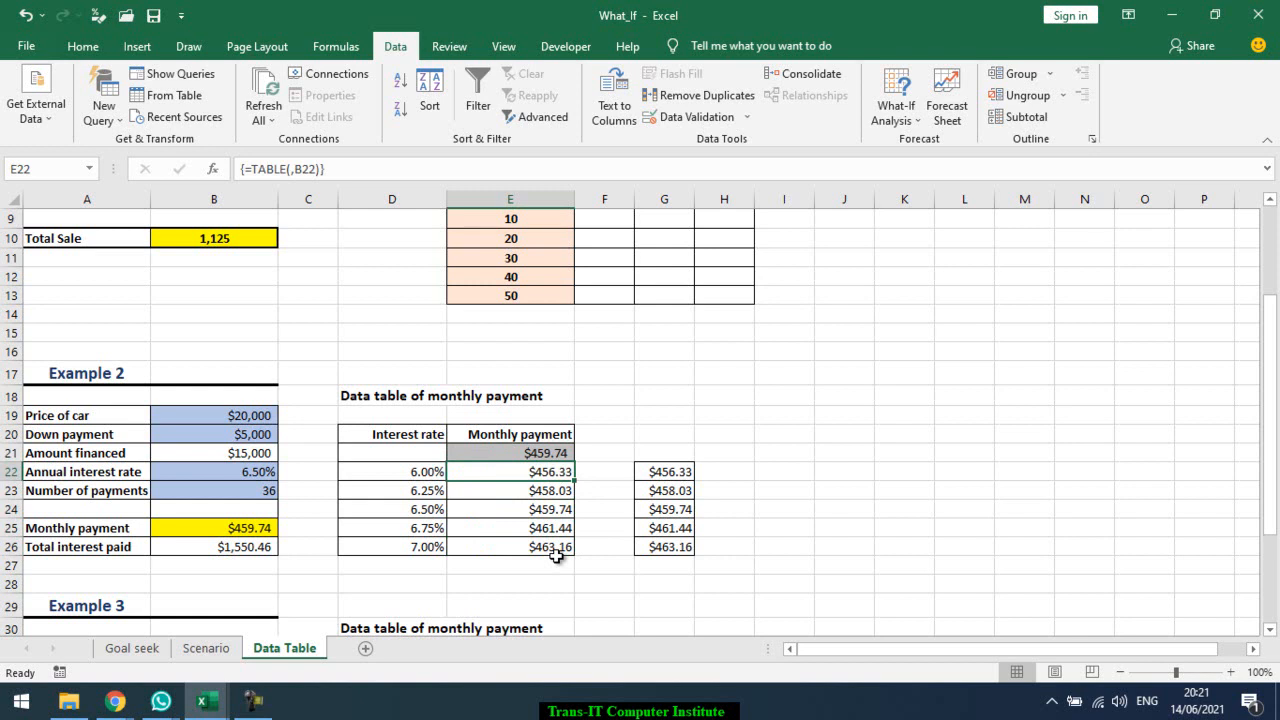
- Look over Example 3's two-variable monthly payment table, and return to Example 1 at the start of the sheet
{"action": "left_click", "coordinate": [897, 112]}
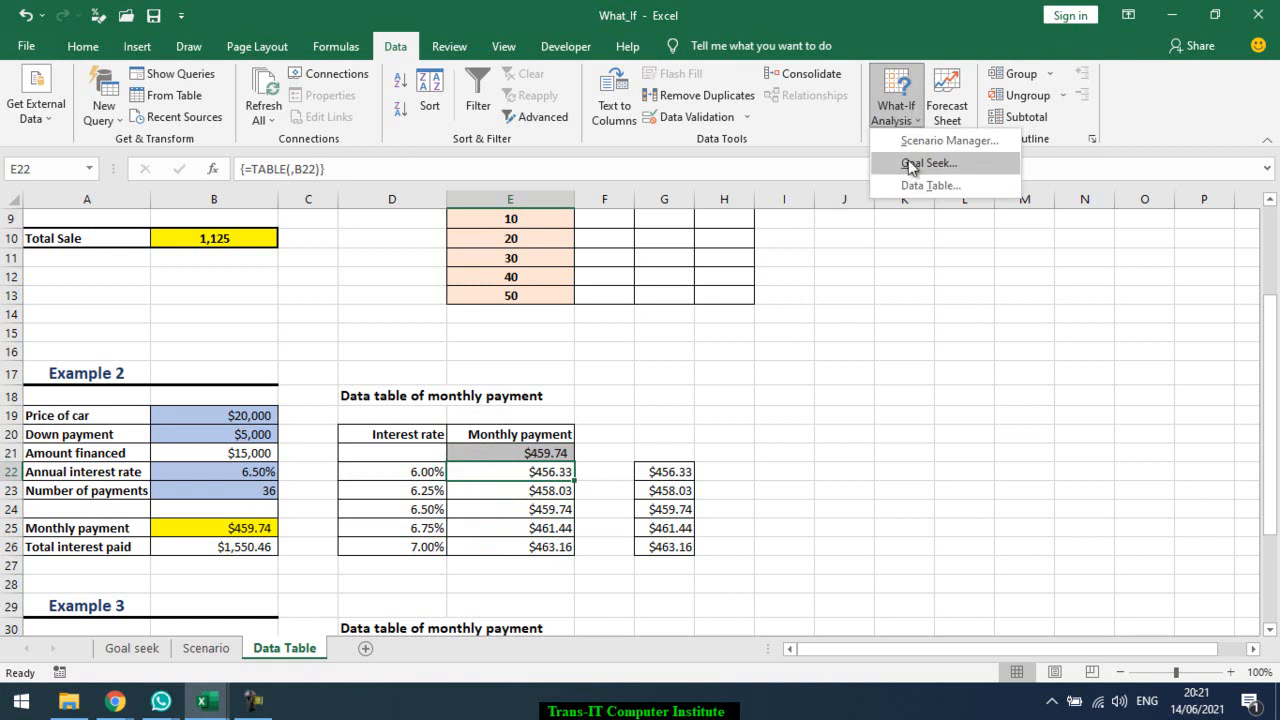
{"action": "key", "text": "Escape"}
{"action": "key", "text": "Down"}
{"action": "key", "text": "Down"}
{"action": "key", "text": "Down"}
{"action": "key", "text": "Down"}
{"action": "key", "text": "Down"}
{"action": "key", "text": "Down"}
{"action": "key", "text": "Down"}
{"action": "key", "text": "Down"}
{"action": "key", "text": "Down"}
{"action": "key", "text": "Down"}
{"action": "key", "text": "Down"}
{"action": "key", "text": "Down"}
{"action": "key", "text": "Down"}
{"action": "key", "text": "Down"}
{"action": "key", "text": "Down"}
{"action": "key", "text": "Down"}
{"action": "key", "text": "Down"}
{"action": "key", "text": "Down"}
{"action": "key", "text": "Down"}
{"action": "key", "text": "Down"}
{"action": "key", "text": "Down"}
{"action": "key", "text": "Down"}
{"action": "key", "text": "Down"}
{"action": "key", "text": "Down"}
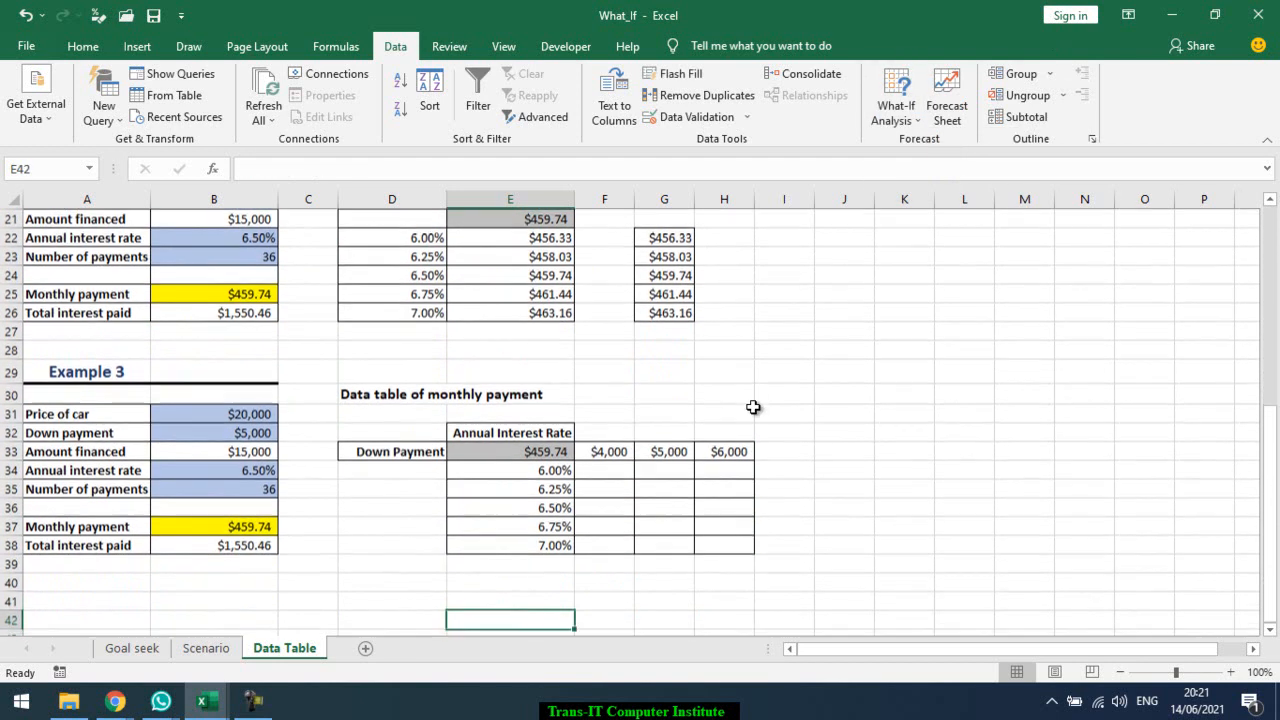
{"action": "key", "text": "Up"}
{"action": "key", "text": "Up"}
{"action": "key", "text": "Up"}
{"action": "key", "text": "Up"}
{"action": "key", "text": "Up"}
{"action": "key", "text": "Up"}
{"action": "key", "text": "Up"}
{"action": "key", "text": "Up"}
{"action": "key", "text": "Up"}
{"action": "key", "text": "Up"}
{"action": "key", "text": "Up"}
{"action": "key", "text": "Up"}
{"action": "key", "text": "Up"}
{"action": "key", "text": "Up"}
{"action": "key", "text": "Up"}
{"action": "key", "text": "Up"}
{"action": "key", "text": "Up"}
{"action": "key", "text": "Up"}
{"action": "key", "text": "Up"}
{"action": "key", "text": "Up"}
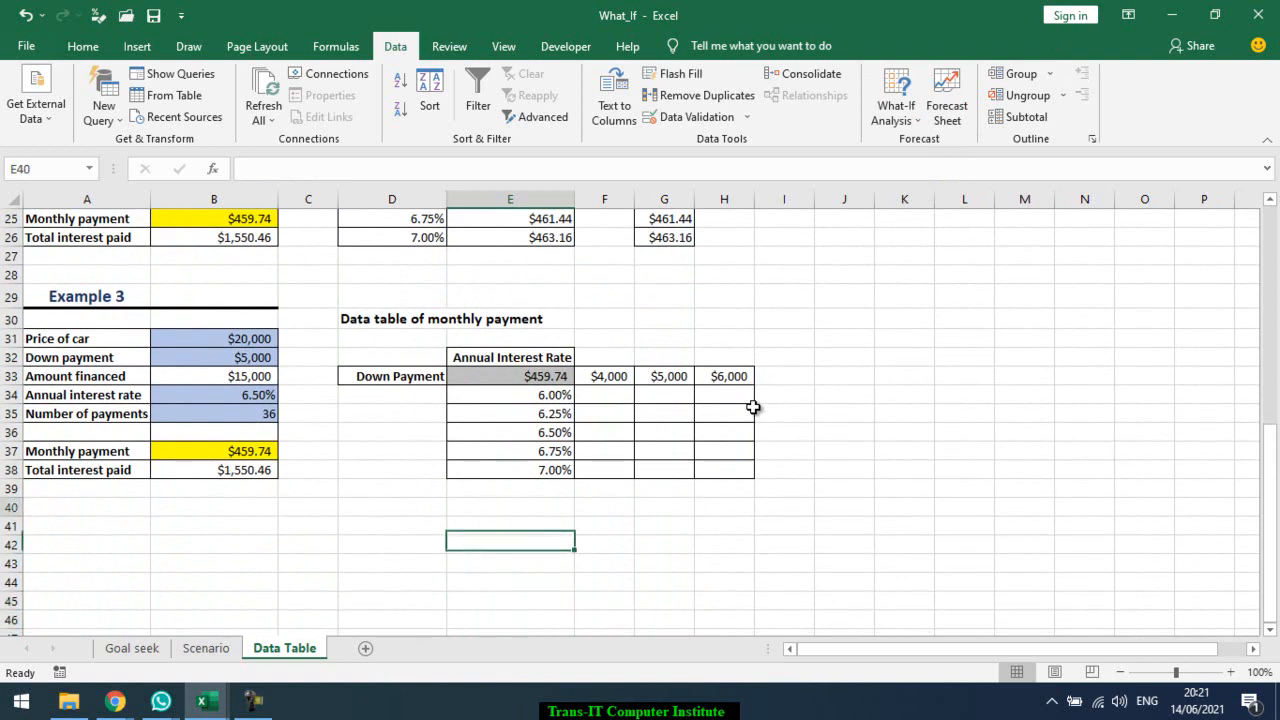
{"action": "key", "text": "Up"}
{"action": "key", "text": "Up"}
{"action": "key", "text": "Up"}
{"action": "key", "text": "Up"}
{"action": "key", "text": "Up"}
{"action": "key", "text": "Up"}
{"action": "key", "text": "Up"}
{"action": "key", "text": "Up"}
{"action": "key", "text": "Up"}
{"action": "key", "text": "Up"}
{"action": "key", "text": "Up"}
{"action": "key", "text": "Up"}
{"action": "key", "text": "Up"}
{"action": "key", "text": "Up"}
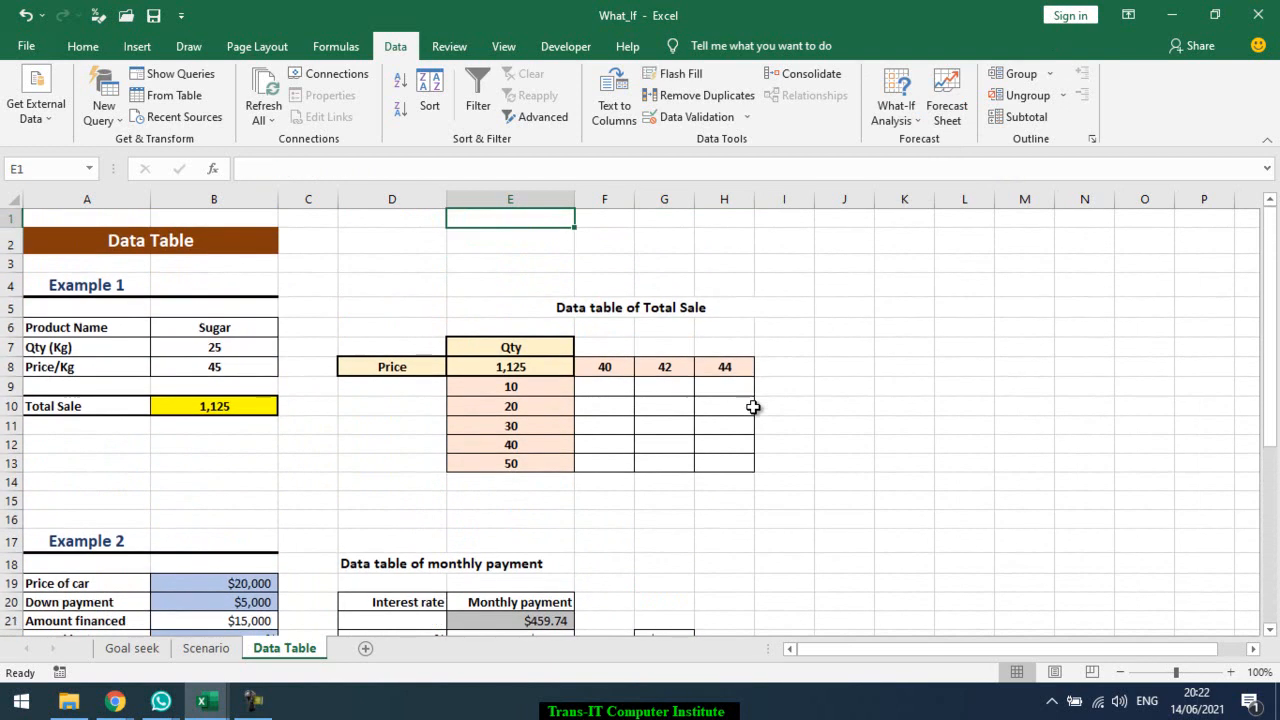
- Examine Example 1's Total Sale table with its linked cell E8, plus the quantity and price inputs in B7 and B8
{"action": "key", "text": "Down"}
{"action": "key", "text": "Down"}
{"action": "key", "text": "Down"}
{"action": "key", "text": "Down"}
{"action": "key", "text": "Down"}
{"action": "key", "text": "Down"}
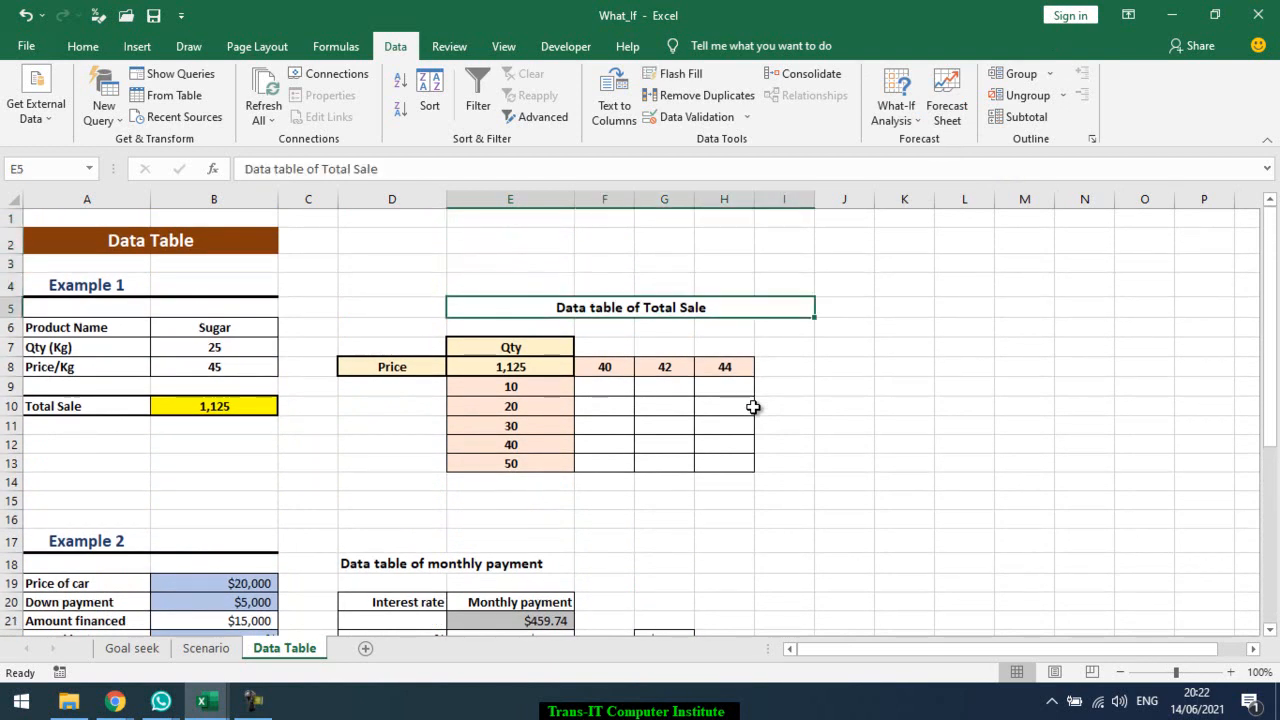
{"action": "key", "text": "Down"}
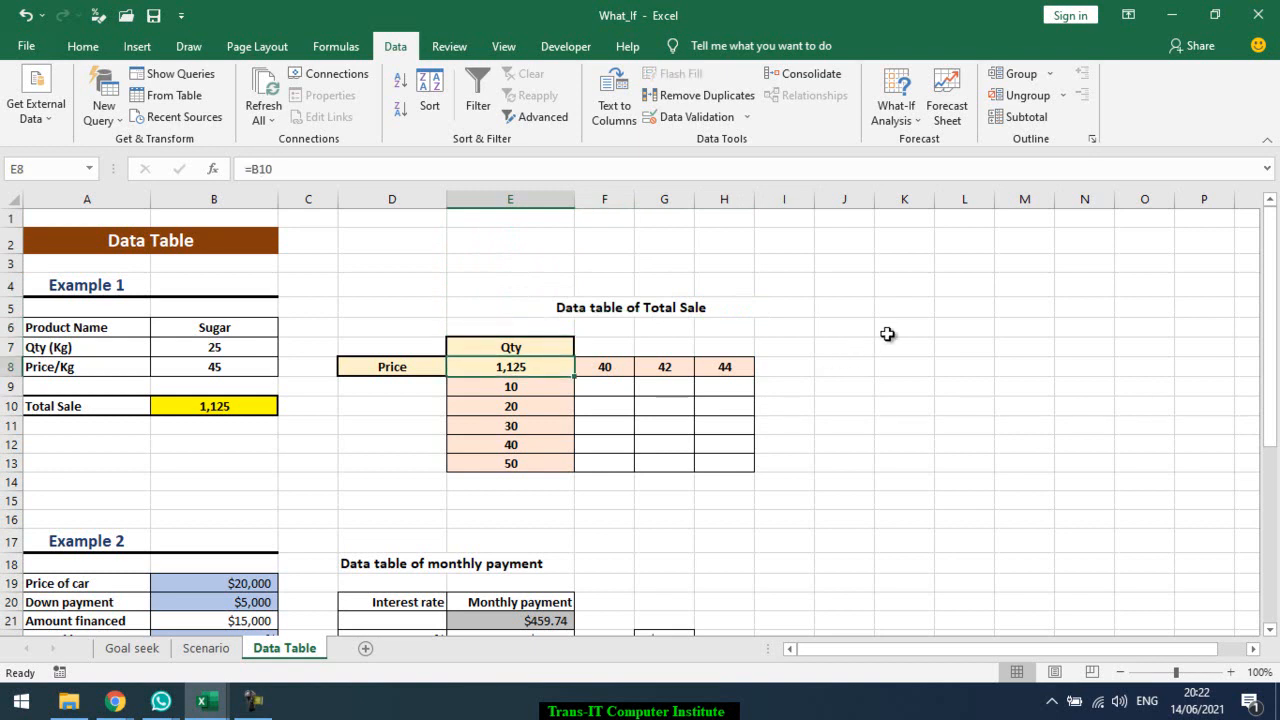
{"action": "left_click", "coordinate": [913, 291]}
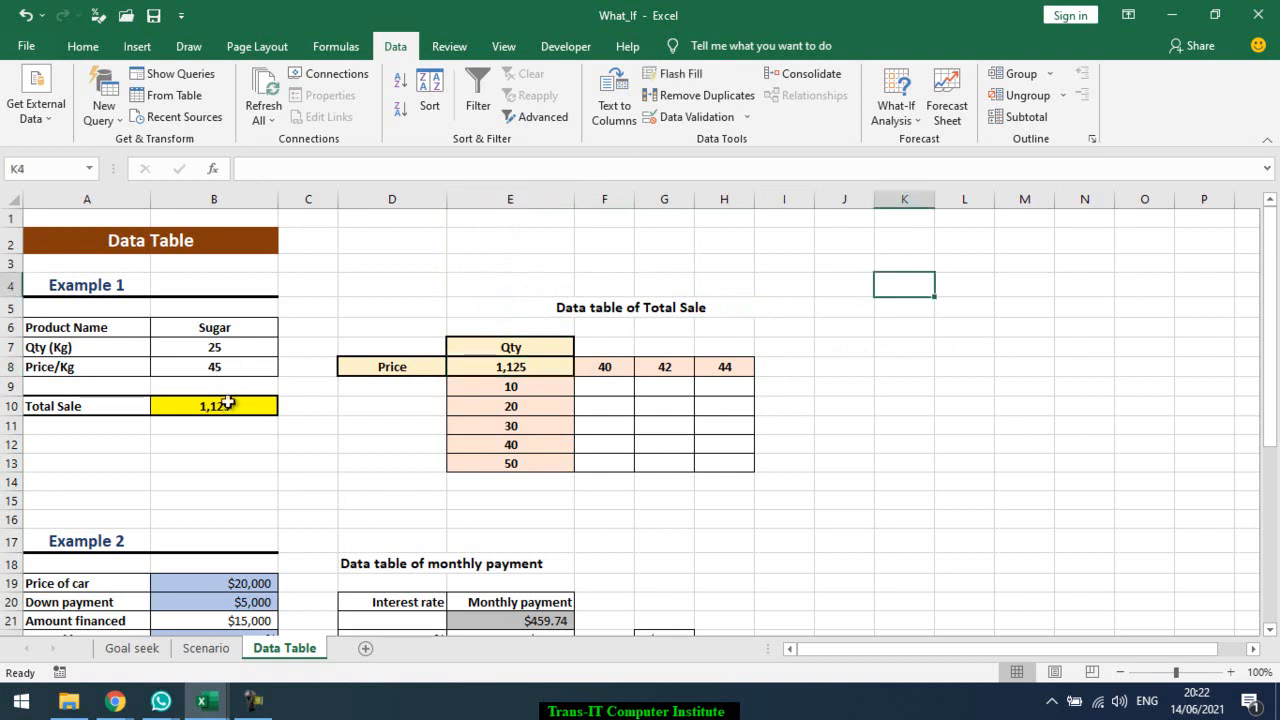
{"action": "left_click", "coordinate": [229, 356]}
{"action": "left_click", "coordinate": [228, 366]}
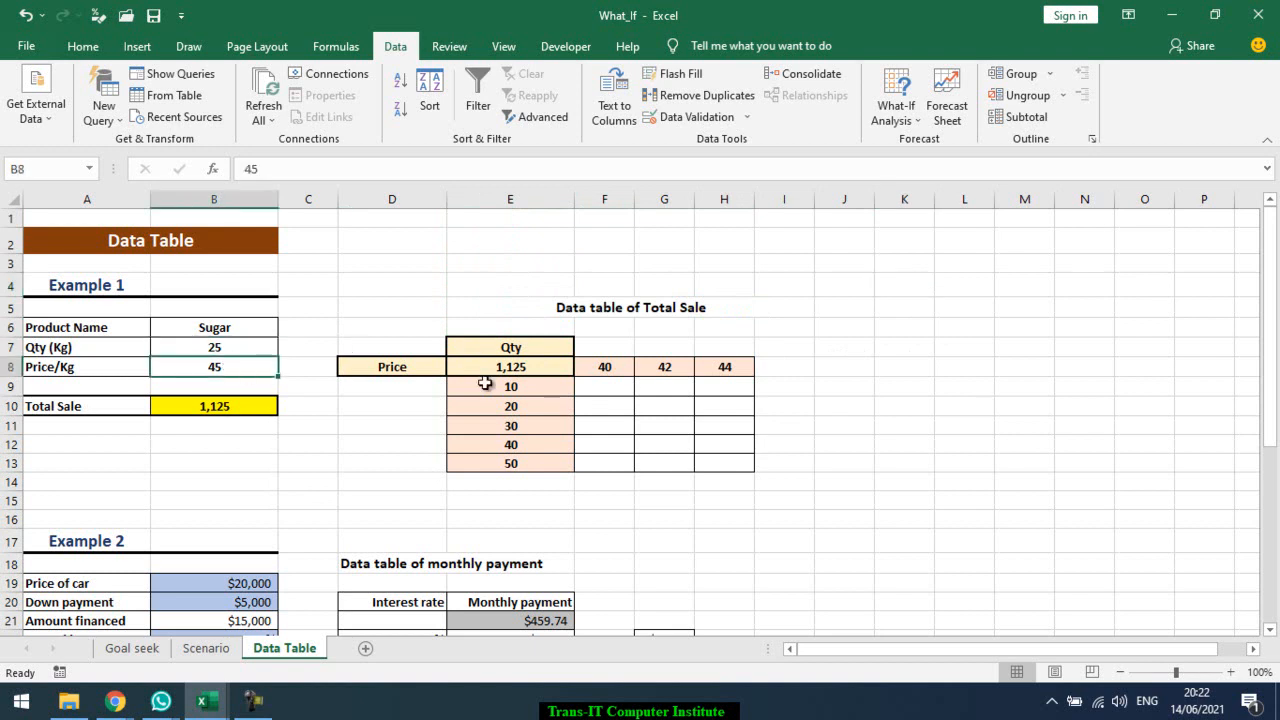
{"action": "left_click", "coordinate": [219, 352]}
{"action": "left_click", "coordinate": [221, 366]}
- Enter the trial prices 40, 45, 50 and 60 in cells J6 to J9 beside the Total Sale table
{"action": "left_click", "coordinate": [853, 324]}
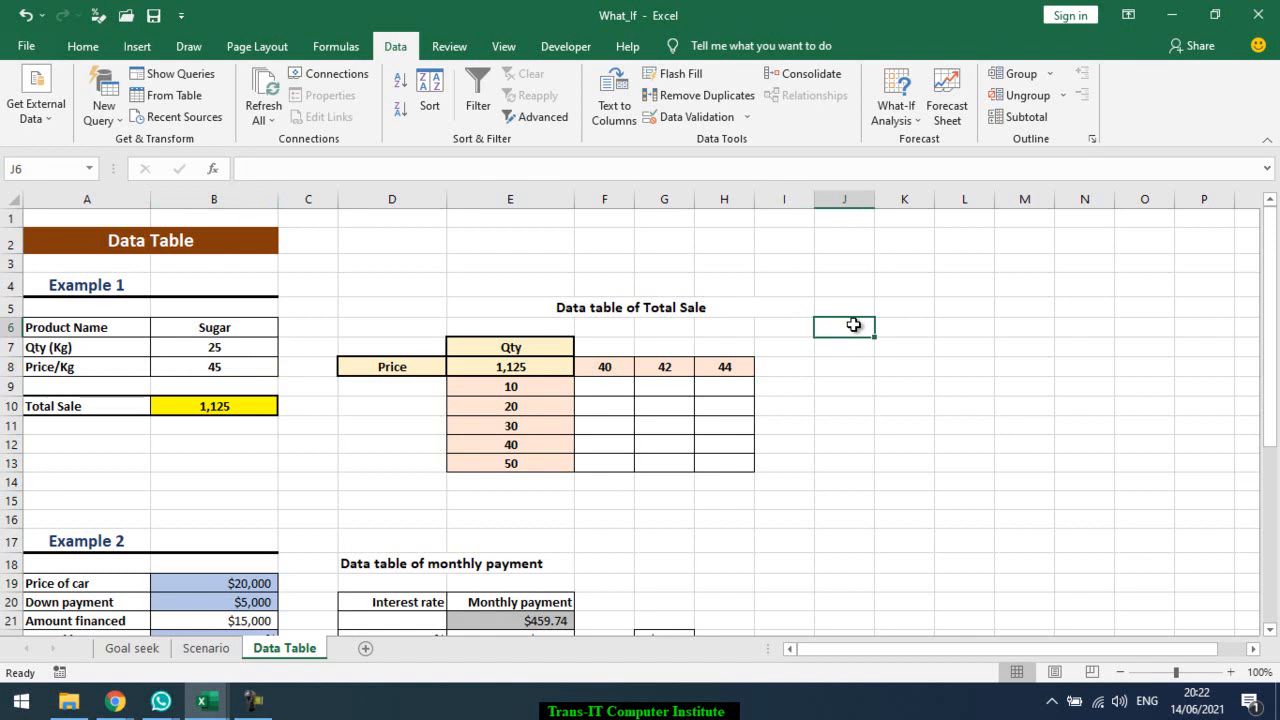
{"action": "type", "text": "40"}
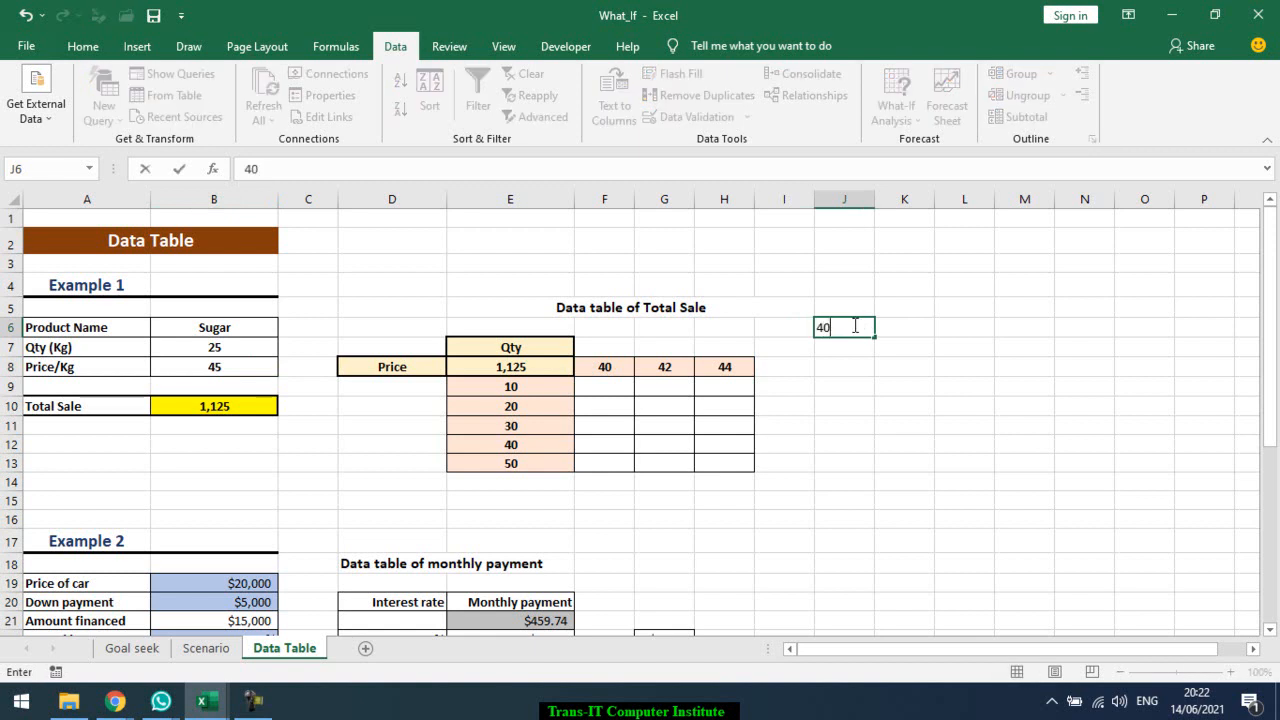
{"action": "key", "text": "Return"}
{"action": "type", "text": "45"}
{"action": "key", "text": "Return"}
{"action": "type", "text": "50"}
{"action": "key", "text": "Return"}
{"action": "type", "text": "60"}
{"action": "key", "text": "Return"}
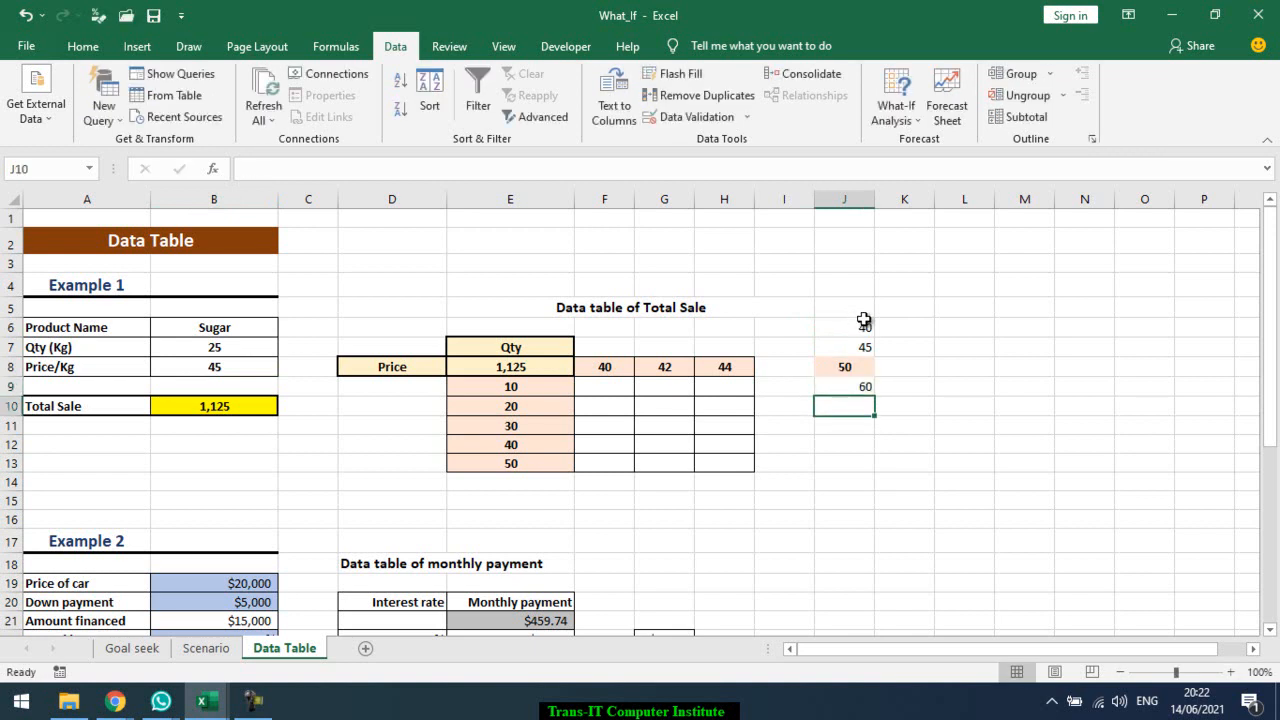
- Link cell K5 to Example 1's Total Sale with =B10, and check the formula behind Total Sale
{"action": "left_click", "coordinate": [893, 309]}
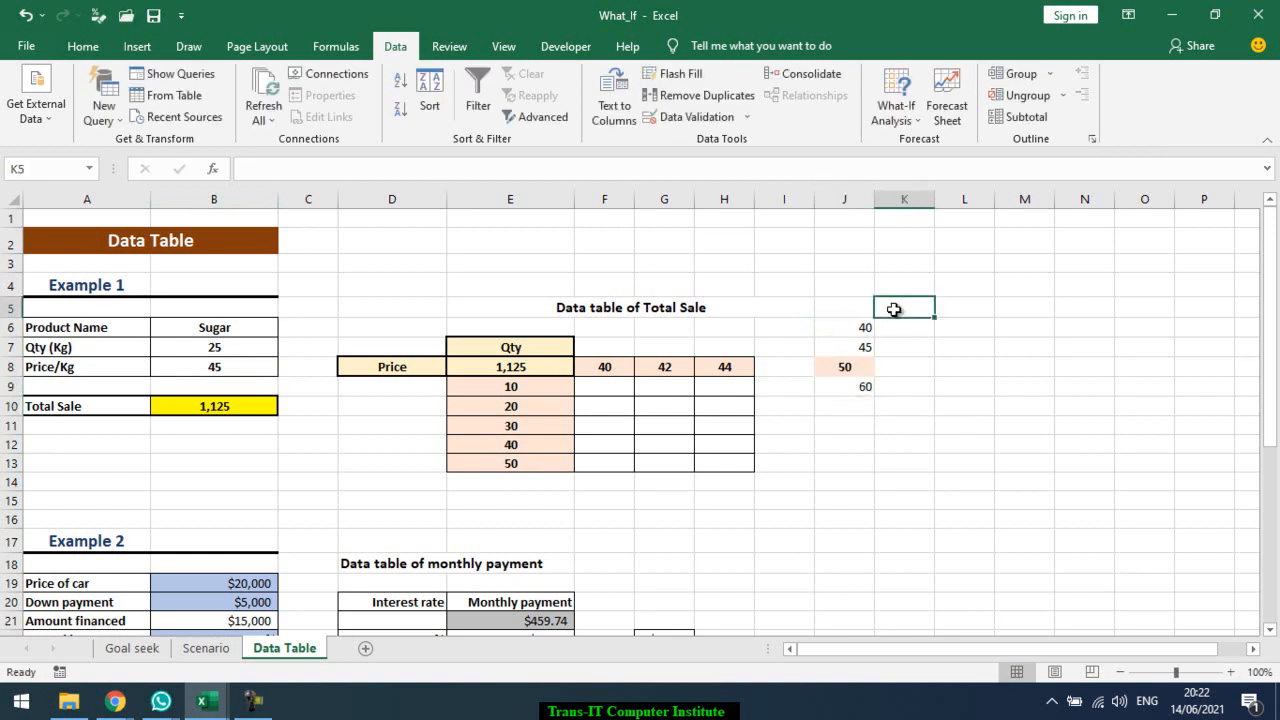
{"action": "type", "text": "="}
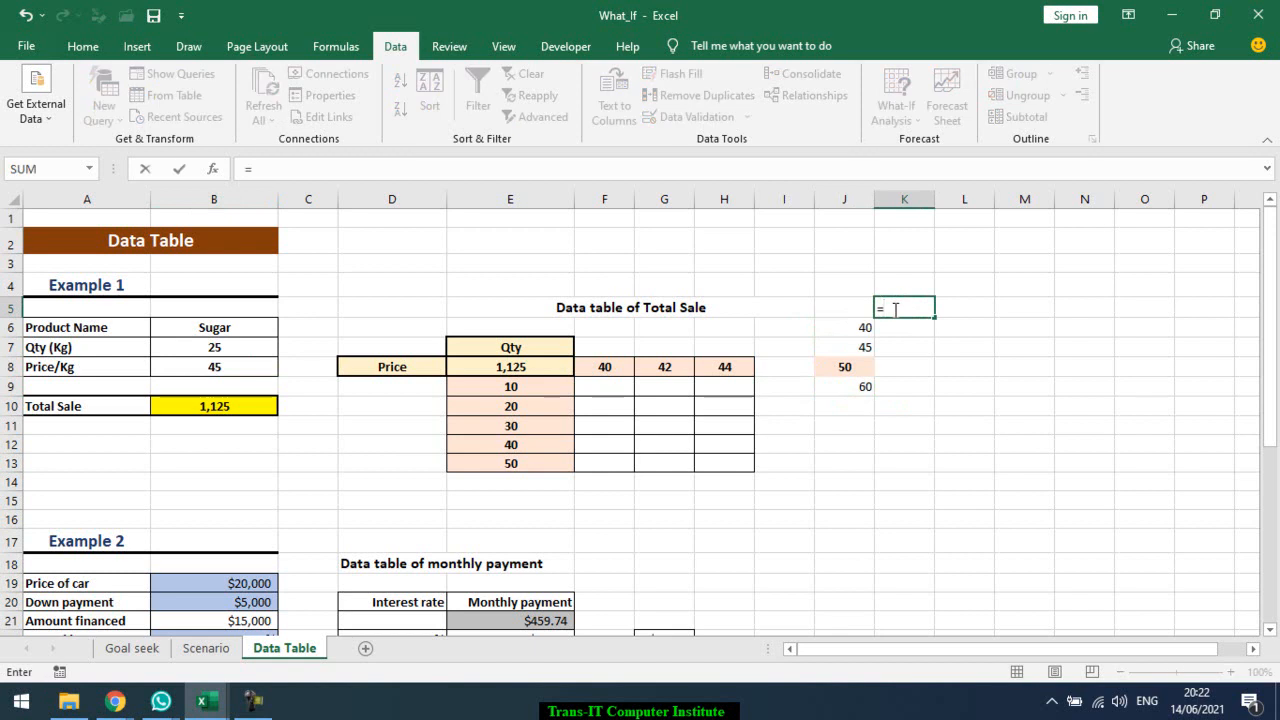
{"action": "left_click", "coordinate": [234, 406]}
{"action": "key", "text": "Return"}
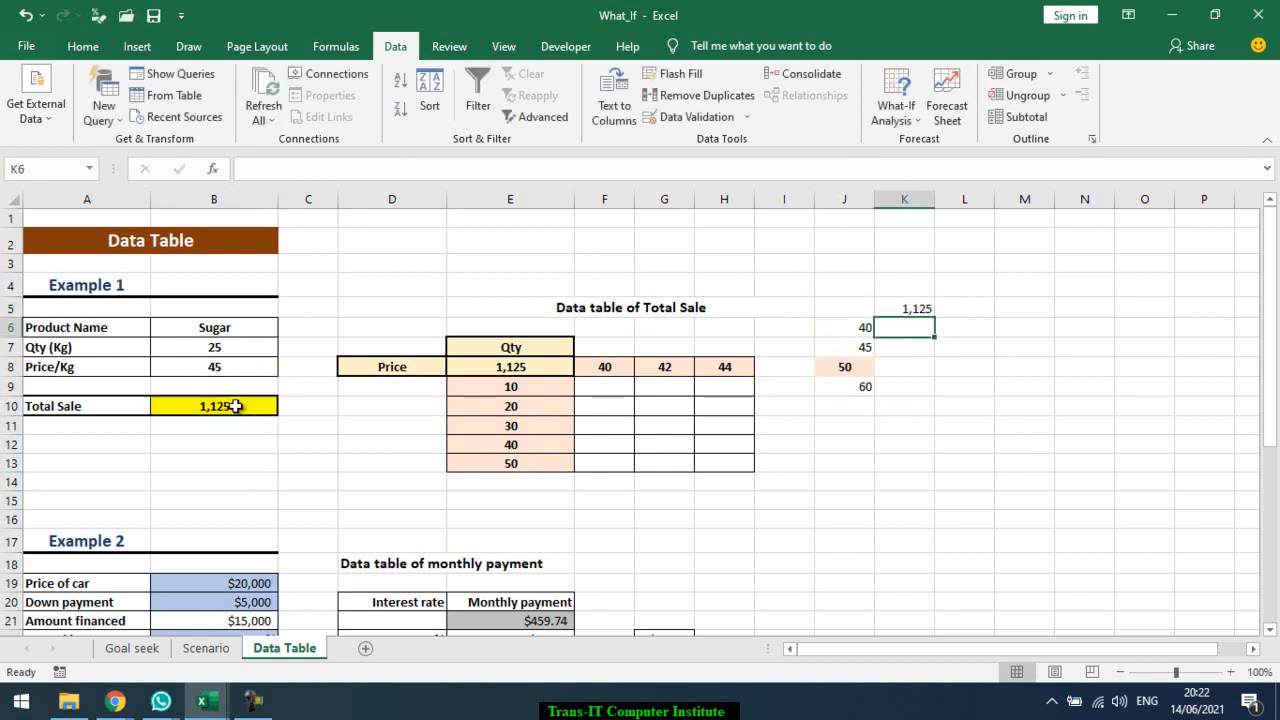
{"action": "left_click", "coordinate": [916, 309]}
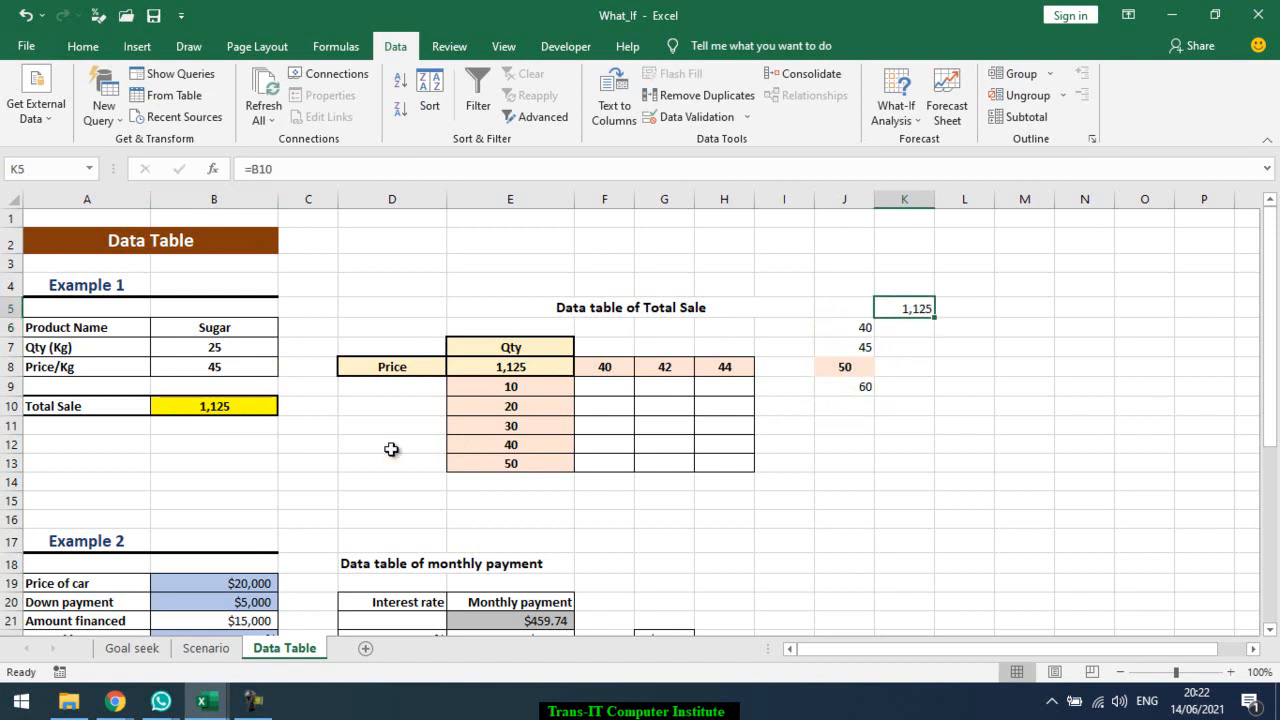
{"action": "left_click", "coordinate": [851, 333]}
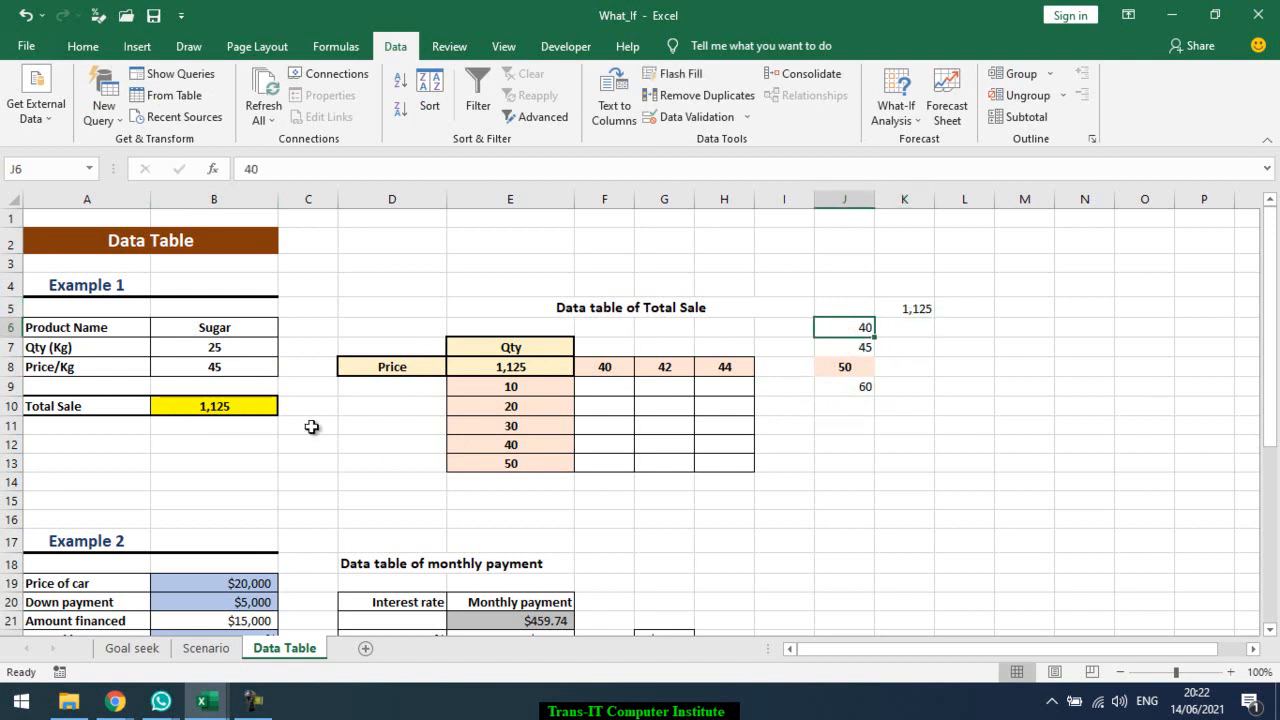
{"action": "double_click", "coordinate": [262, 406]}
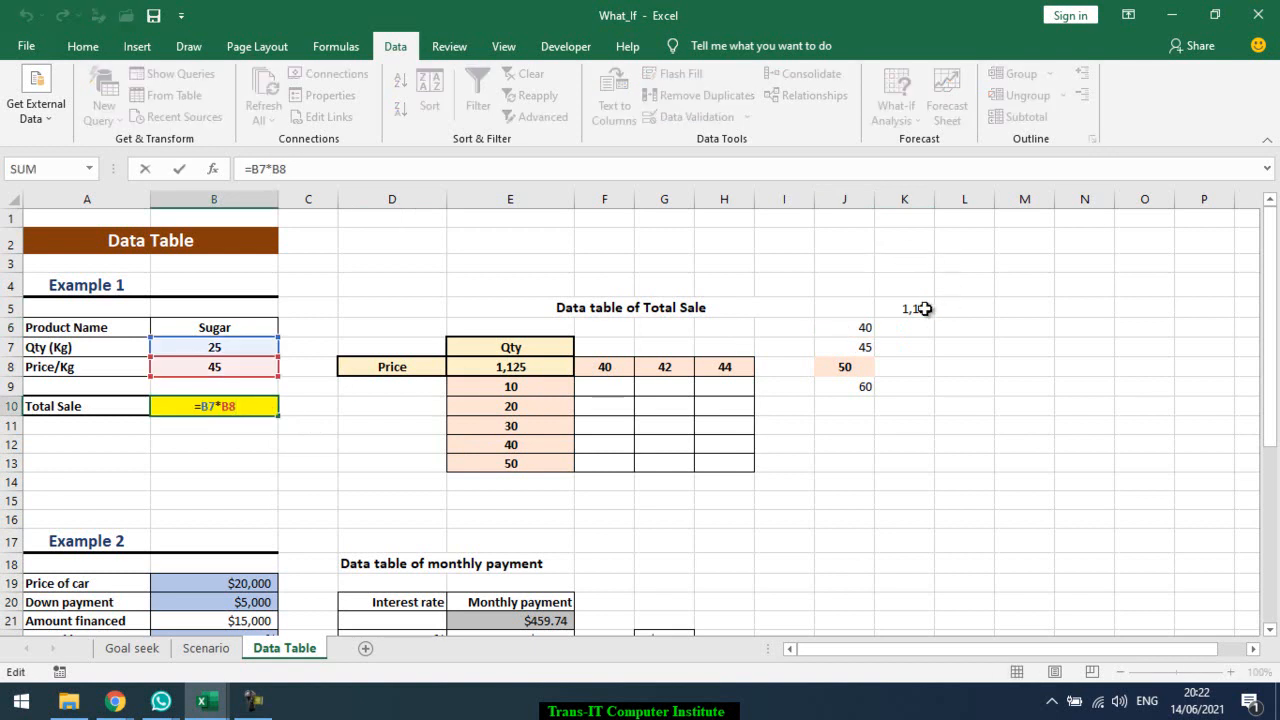
{"action": "key", "text": "Escape"}
- Fill J5:K9 with a one-variable Data Table, using Price/Kg cell B8 as column input cell
{"action": "left_click_drag", "start_coordinate": [859, 303], "coordinate": [897, 391]}
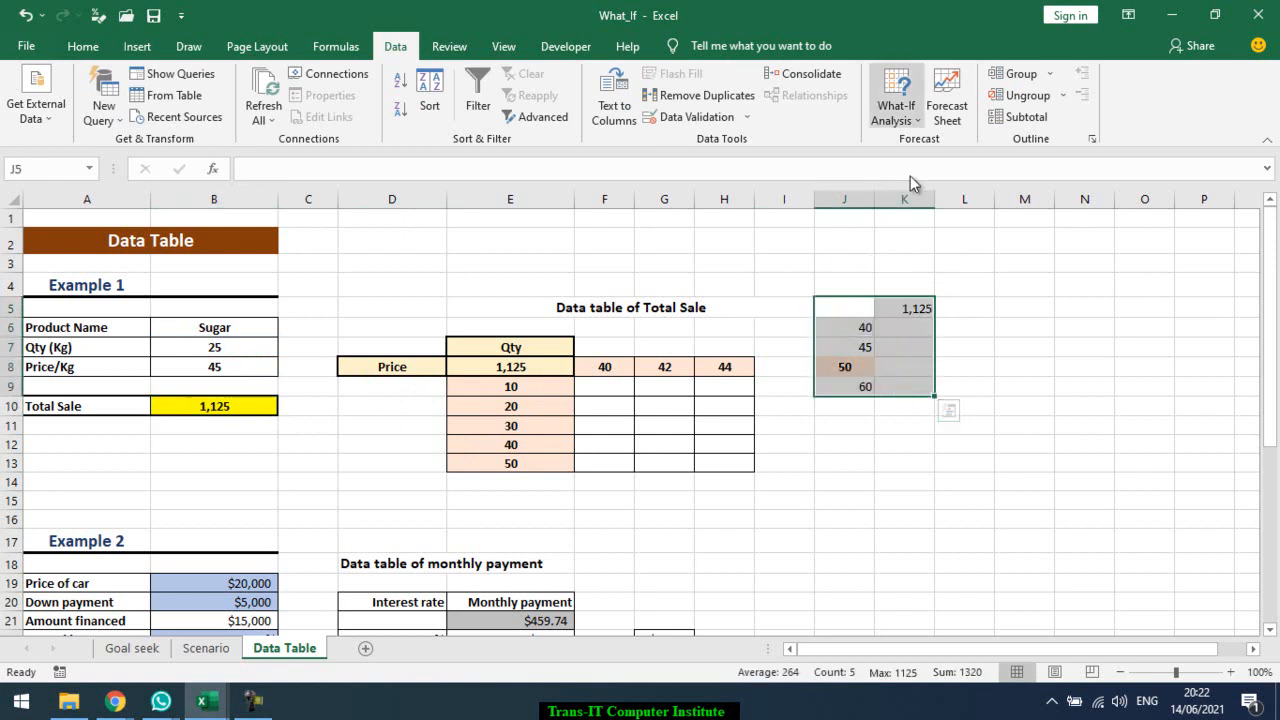
{"action": "left_click", "coordinate": [922, 118]}
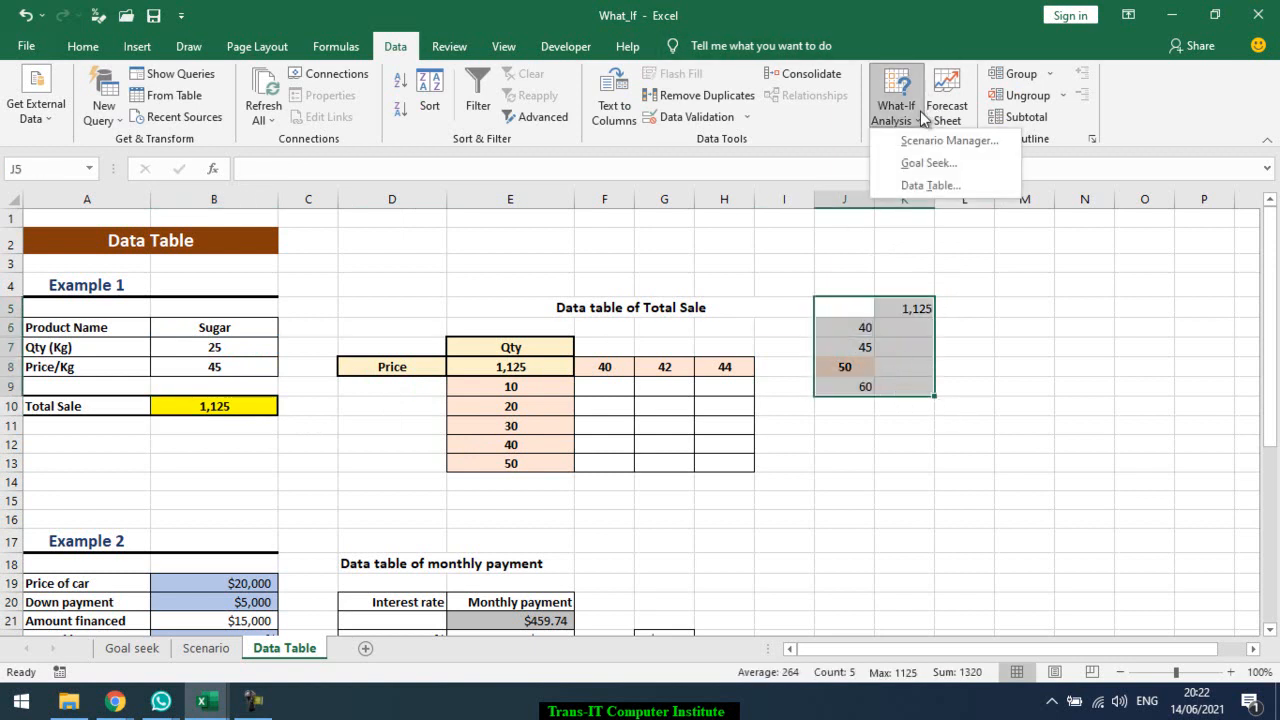
{"action": "left_click", "coordinate": [931, 185]}
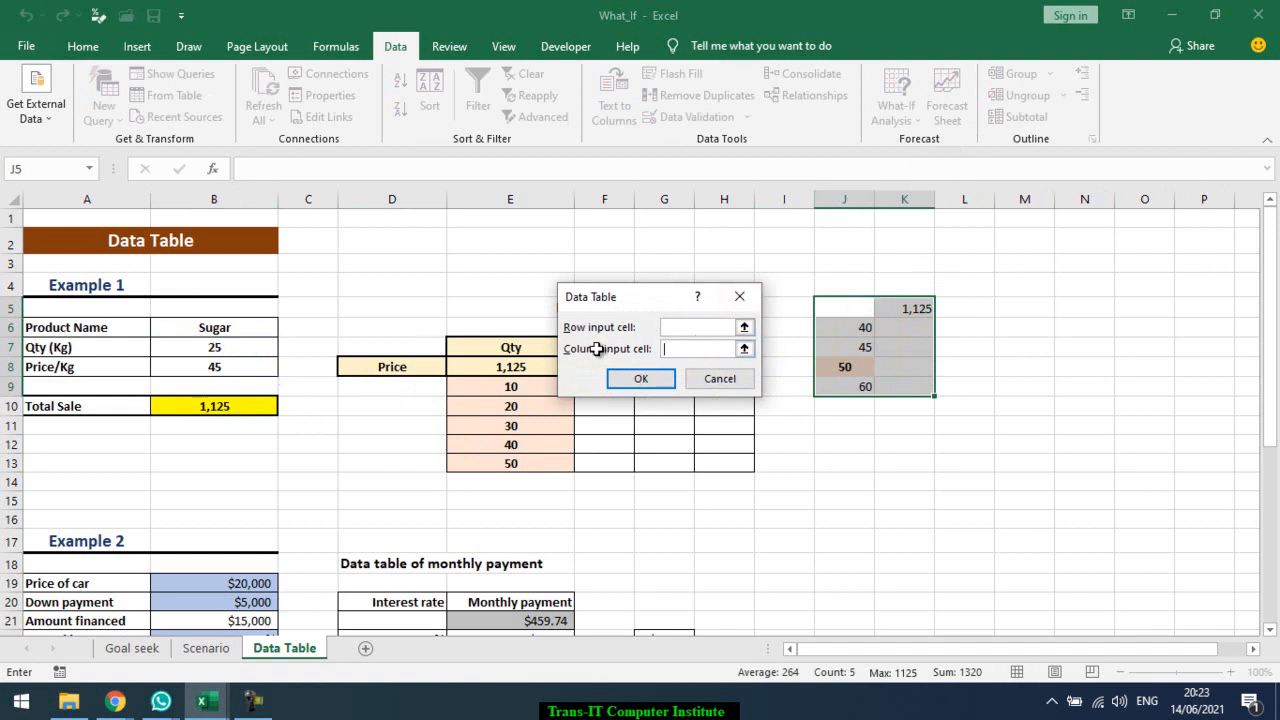
{"action": "left_click", "coordinate": [210, 365]}
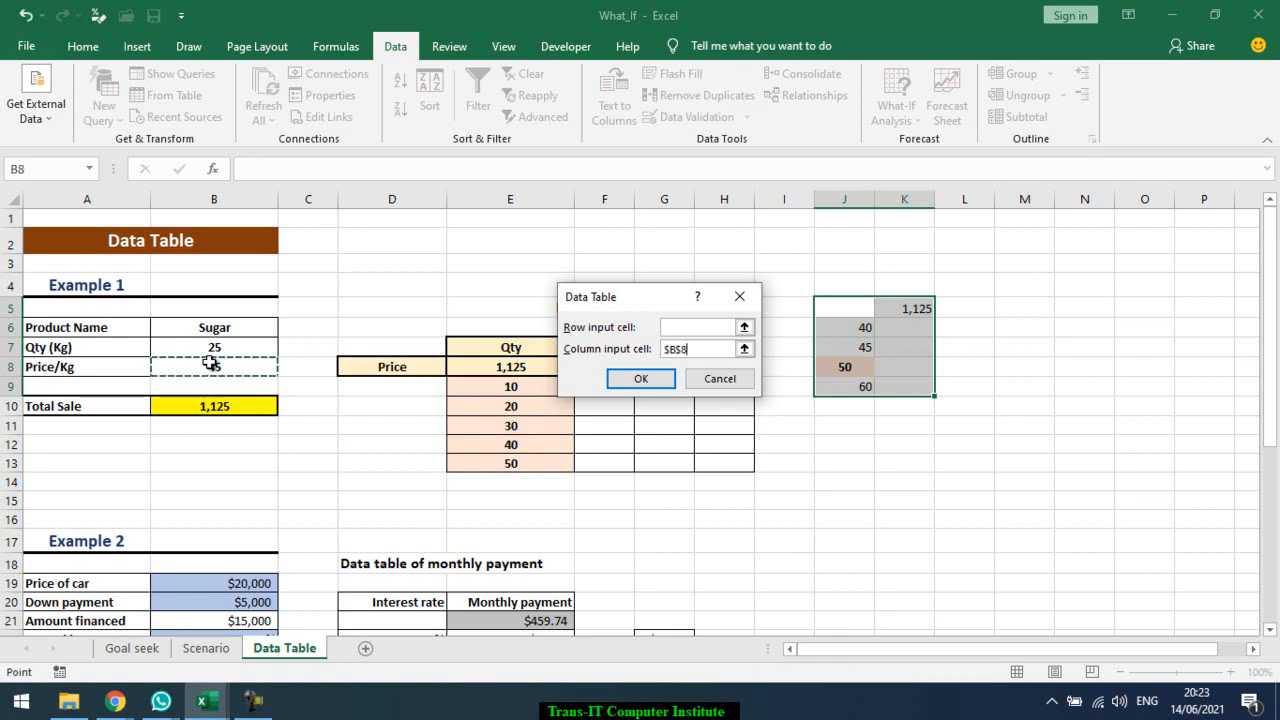
{"action": "left_click", "coordinate": [641, 379]}
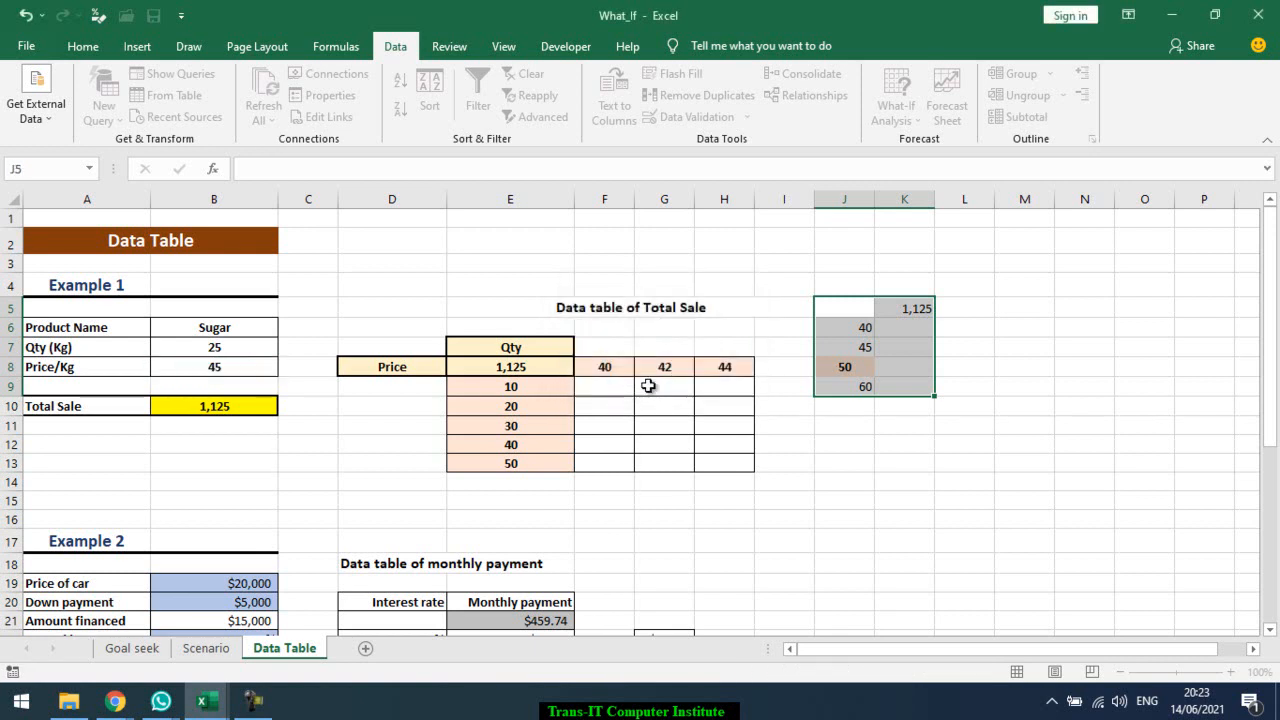
{"action": "left_click", "coordinate": [866, 329]}
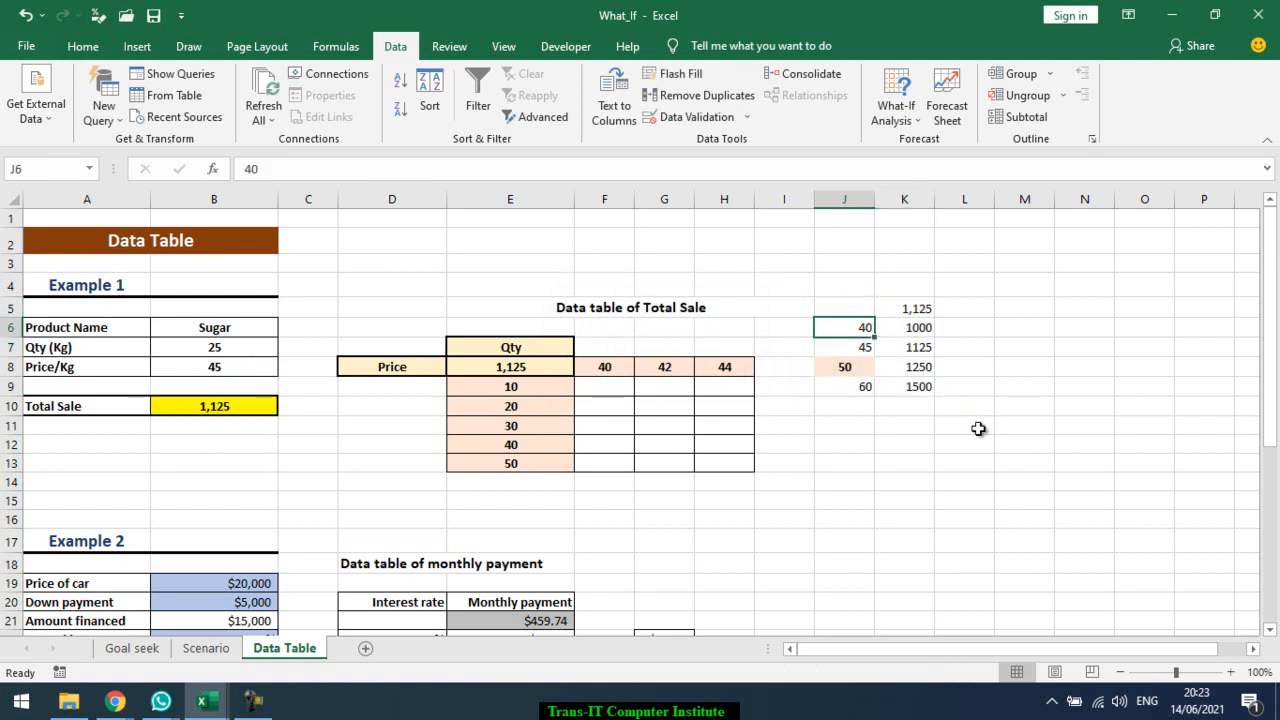
- Review the one-variable table by comparing each trial price in J6:J9 with its total sale in column K
{"action": "key", "text": "Right"}
{"action": "key", "text": "Down"}
{"action": "key", "text": "Left"}
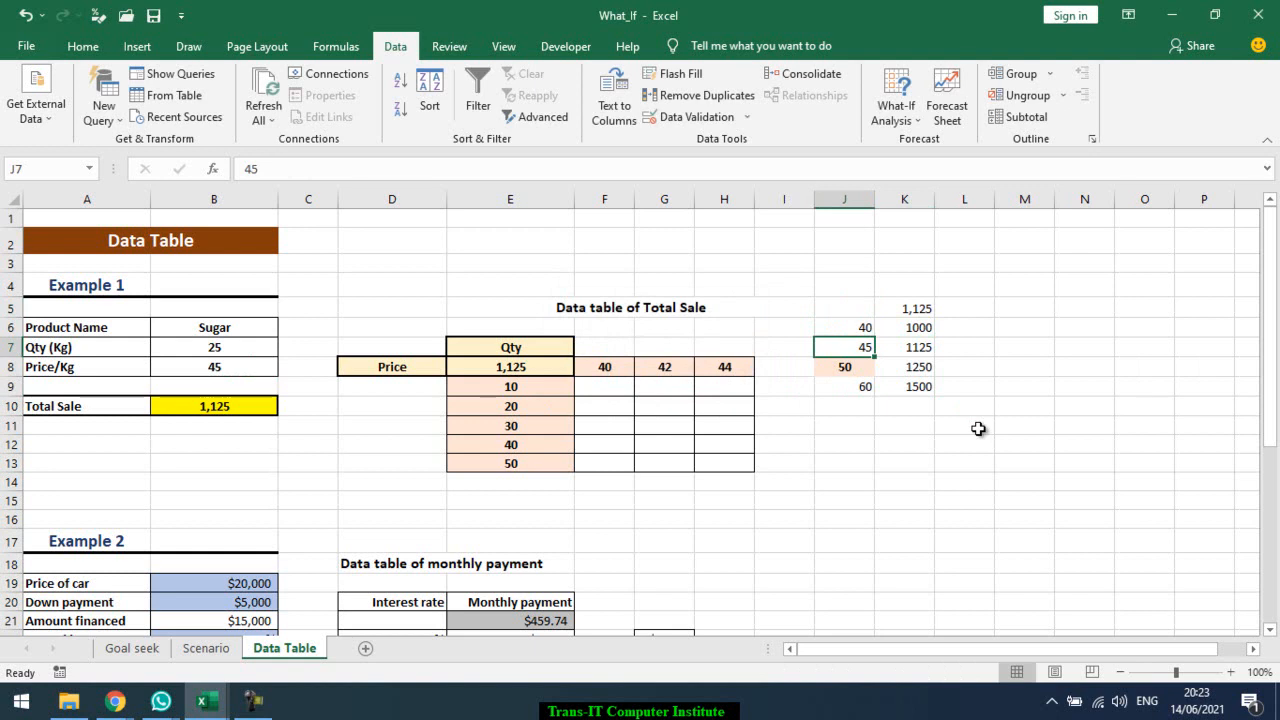
{"action": "key", "text": "Right"}
{"action": "key", "text": "Down"}
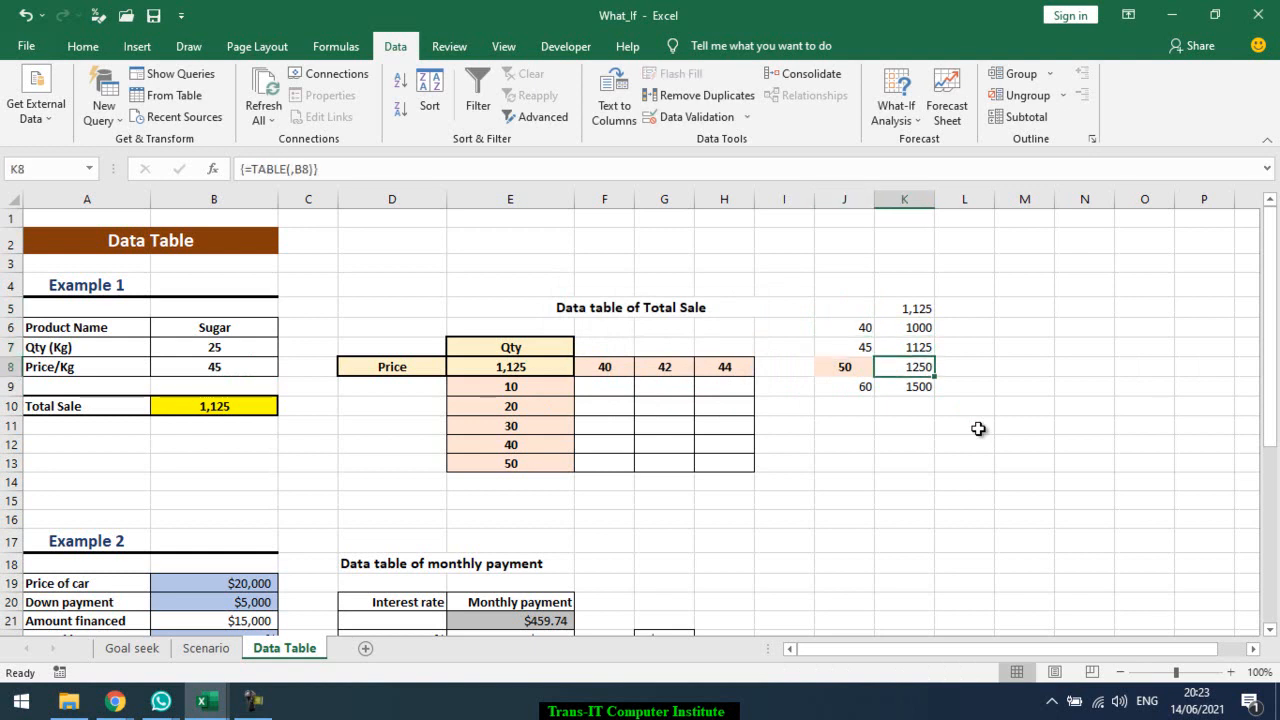
{"action": "key", "text": "Left"}
{"action": "key", "text": "Right"}
{"action": "key", "text": "Down"}
{"action": "key", "text": "Left"}
{"action": "key", "text": "Right"}
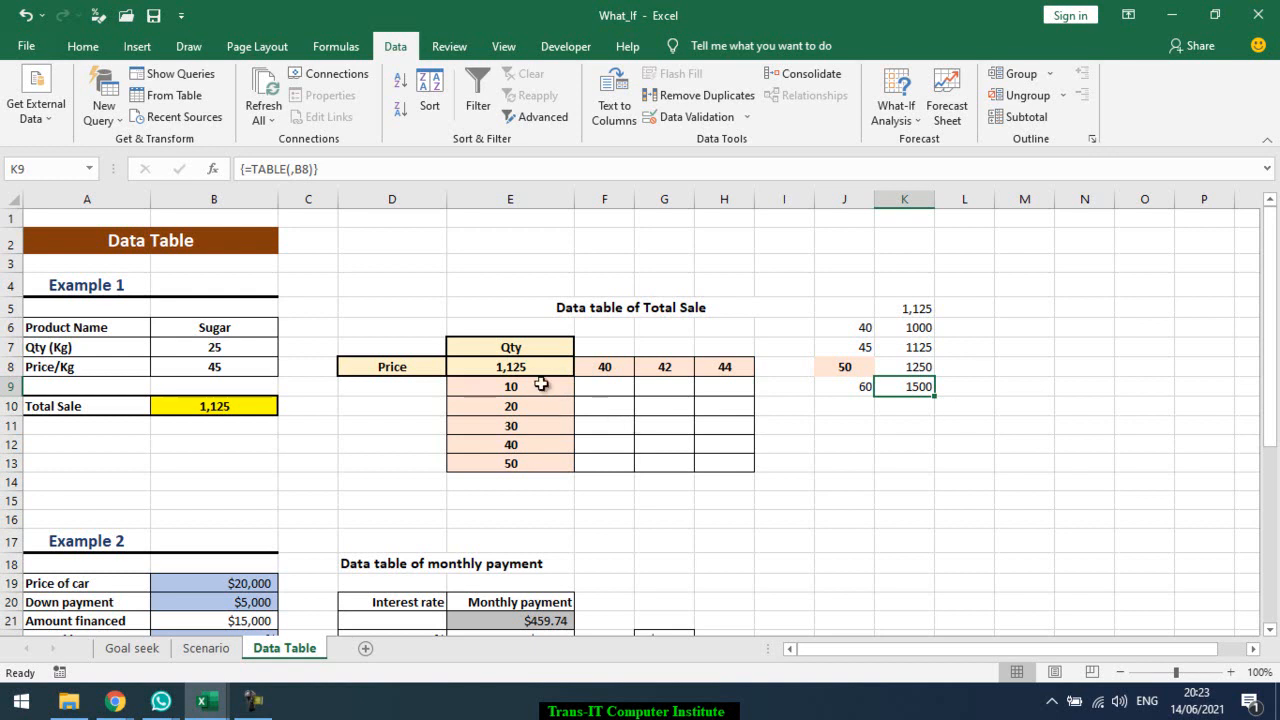
- Review the trial prices across row 8 and the trial quantities down column E of the Total Sale table
{"action": "left_click", "coordinate": [593, 373]}
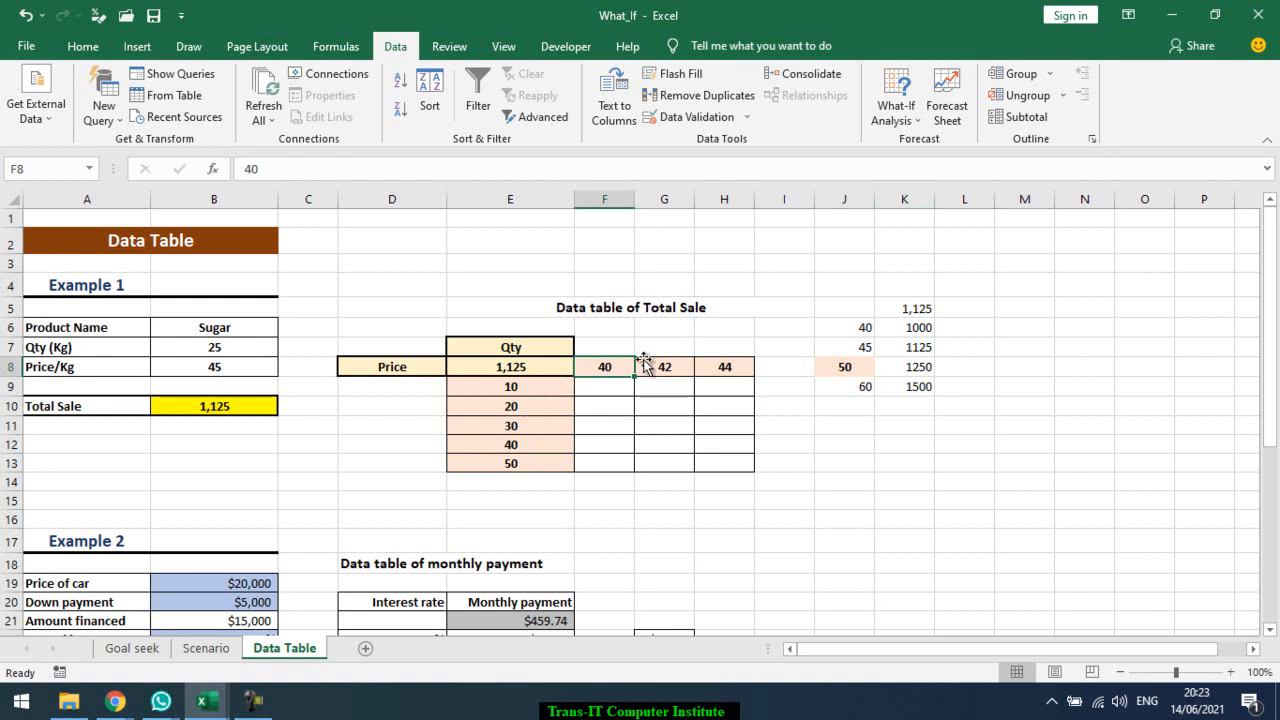
{"action": "left_click", "coordinate": [525, 392]}
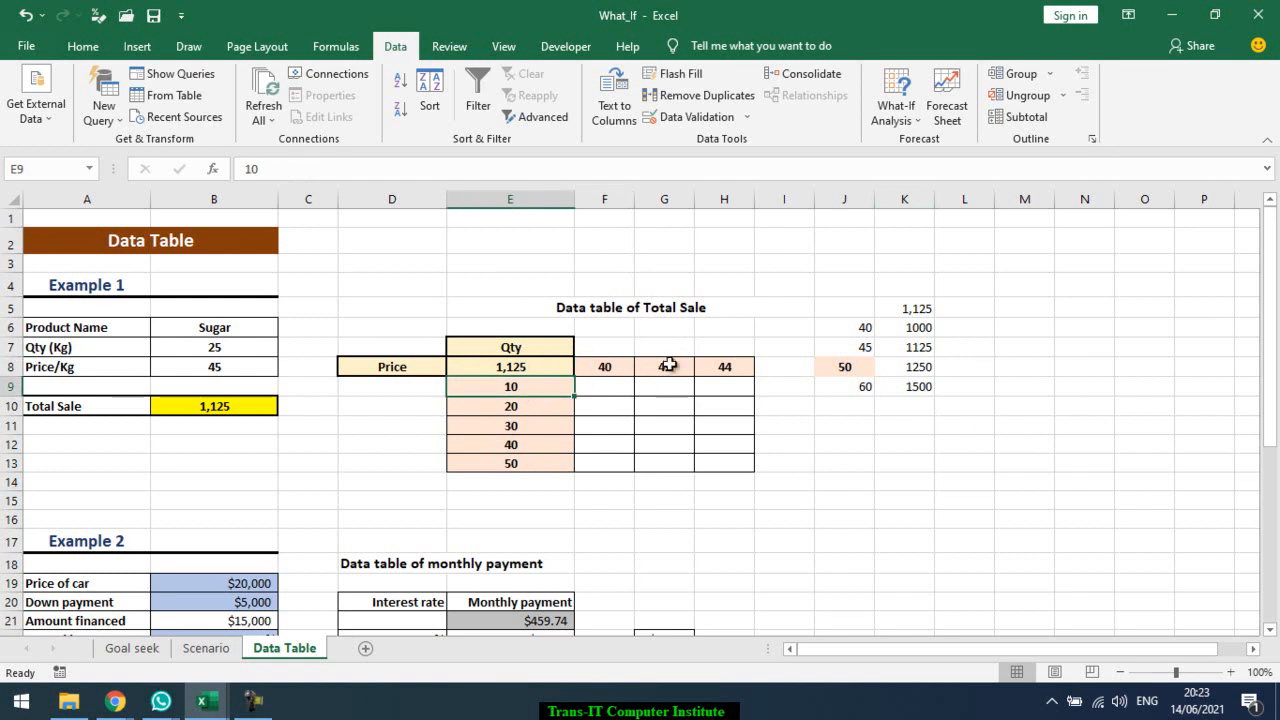
{"action": "left_click", "coordinate": [549, 404]}
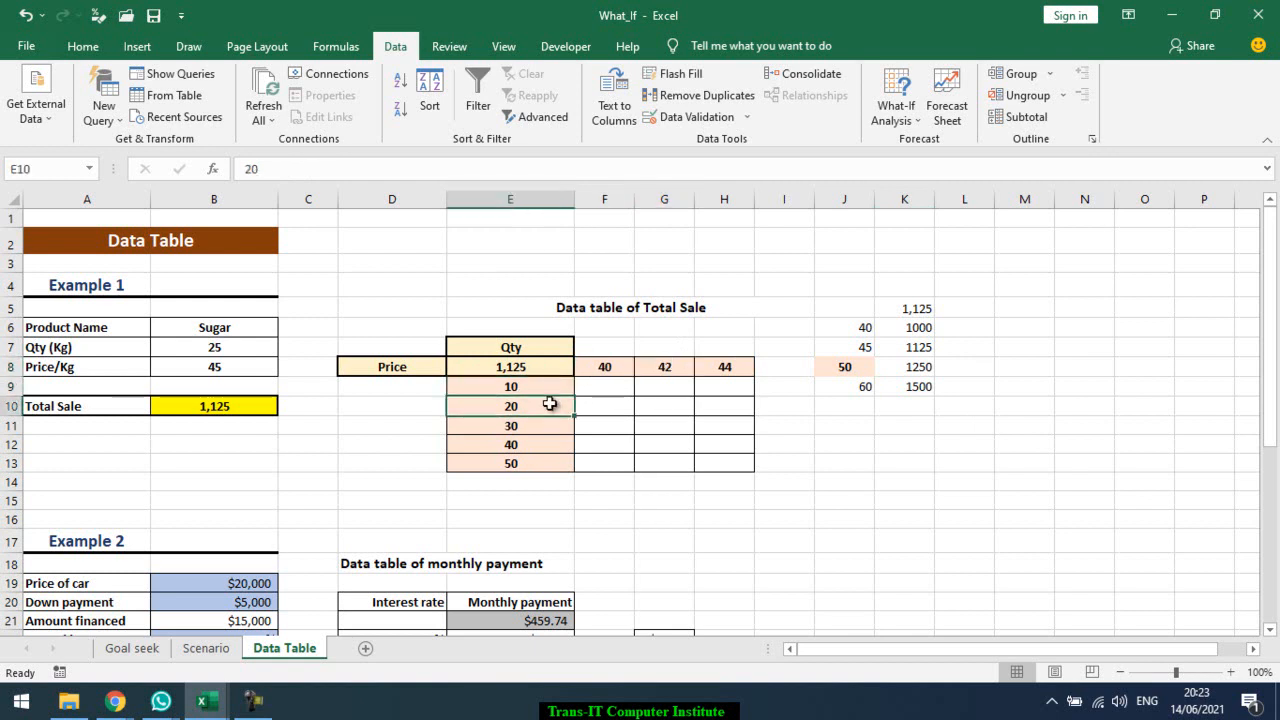
{"action": "left_click", "coordinate": [723, 369]}
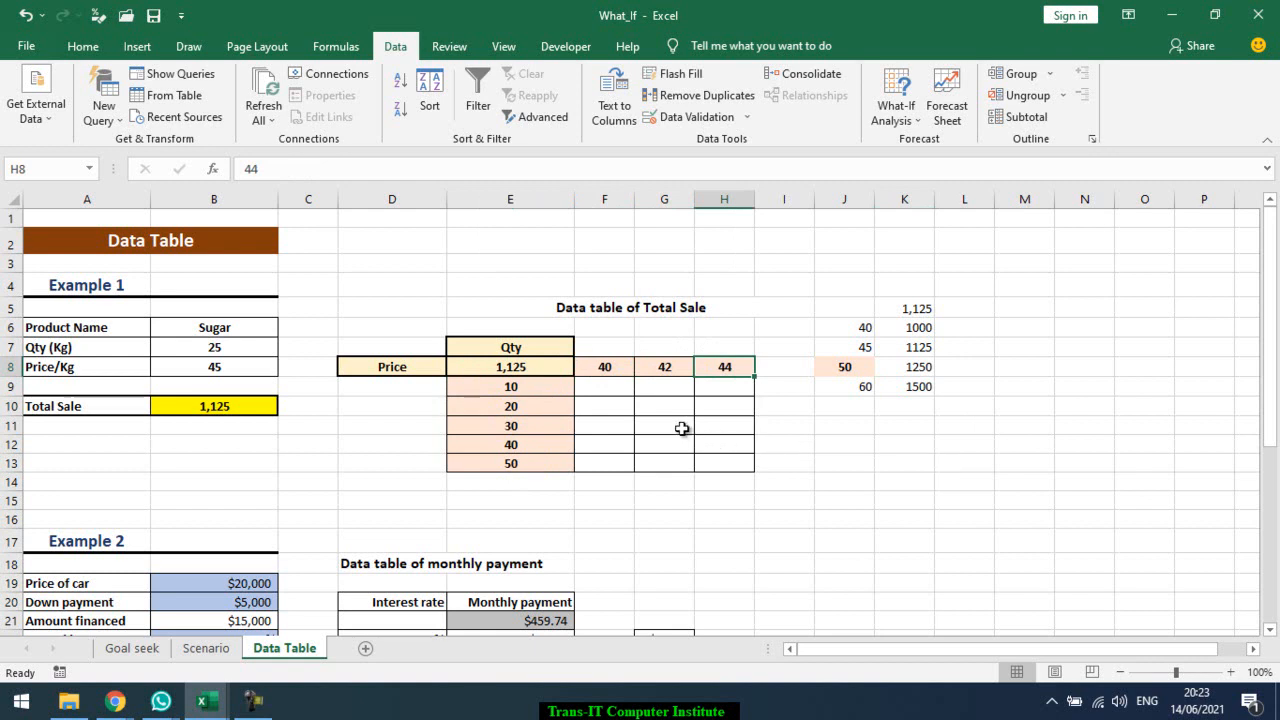
- Fill E8:H13 with a two-variable Data Table, using Price/Kg cell B8 as row input and Qty cell B7 as column input
{"action": "left_click_drag", "start_coordinate": [538, 367], "coordinate": [743, 463]}
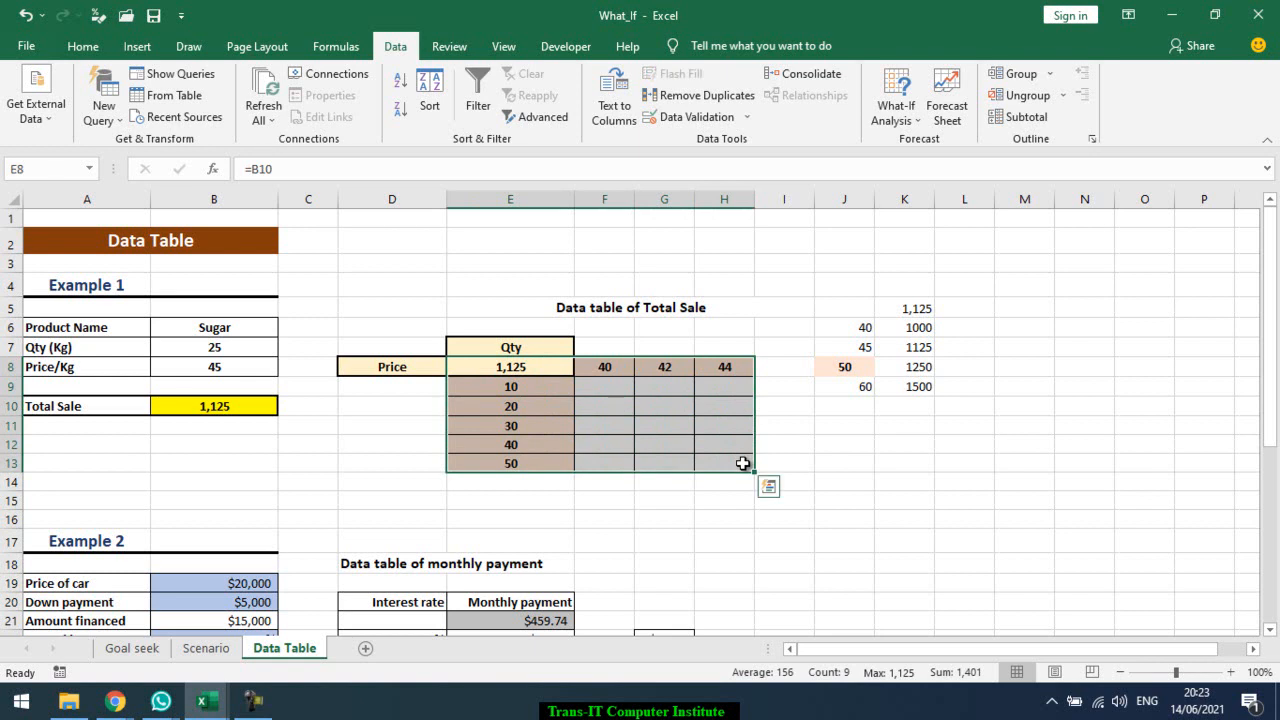
{"action": "left_click", "coordinate": [912, 122]}
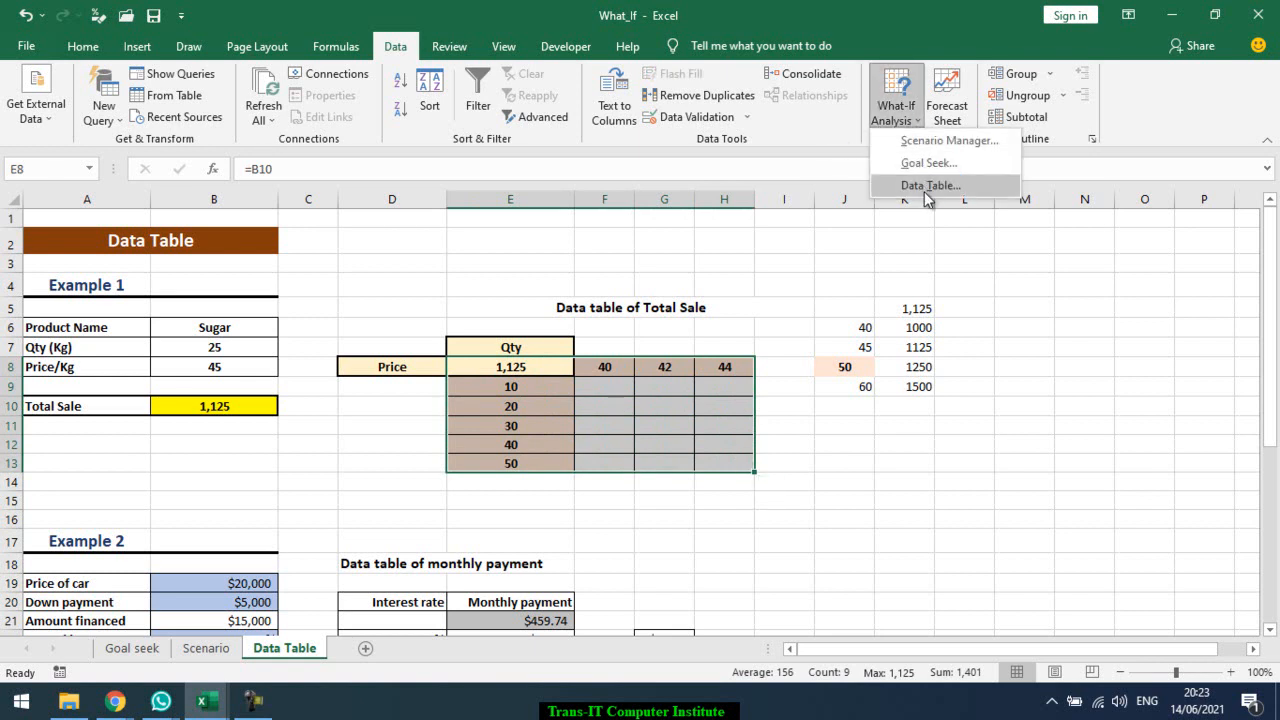
{"action": "left_click", "coordinate": [927, 186]}
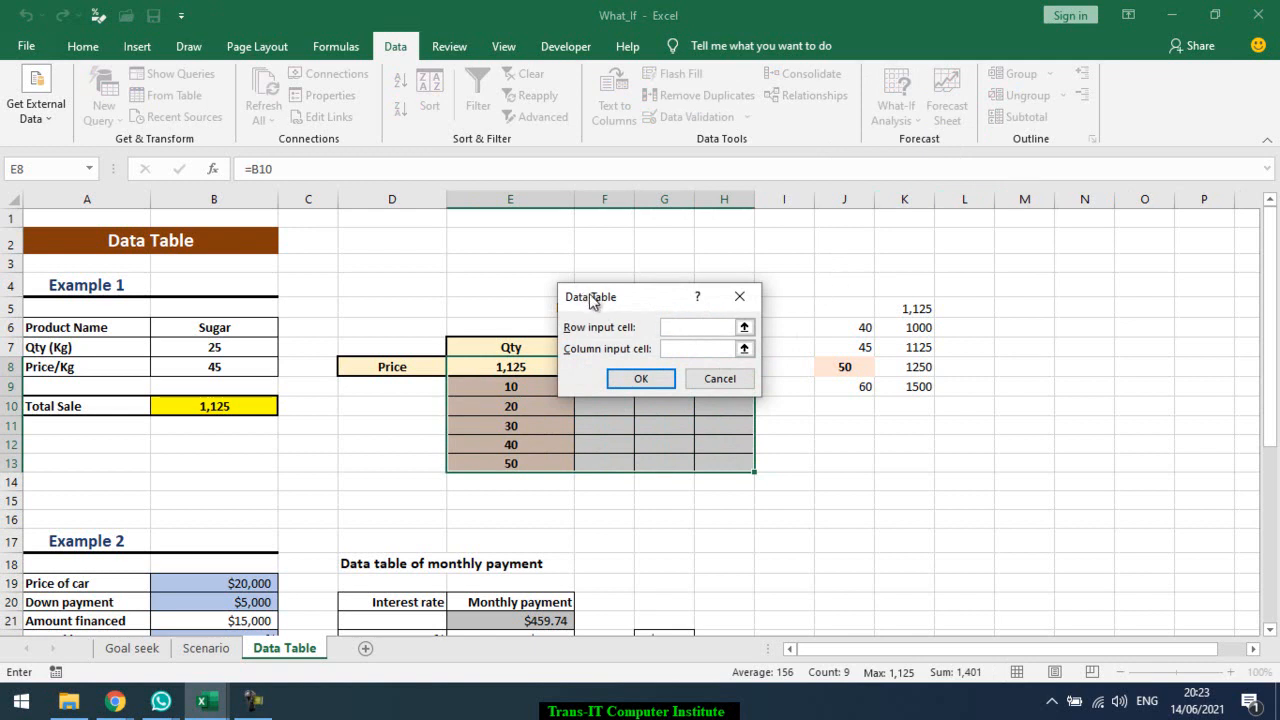
{"action": "left_click_drag", "start_coordinate": [592, 302], "coordinate": [772, 252]}
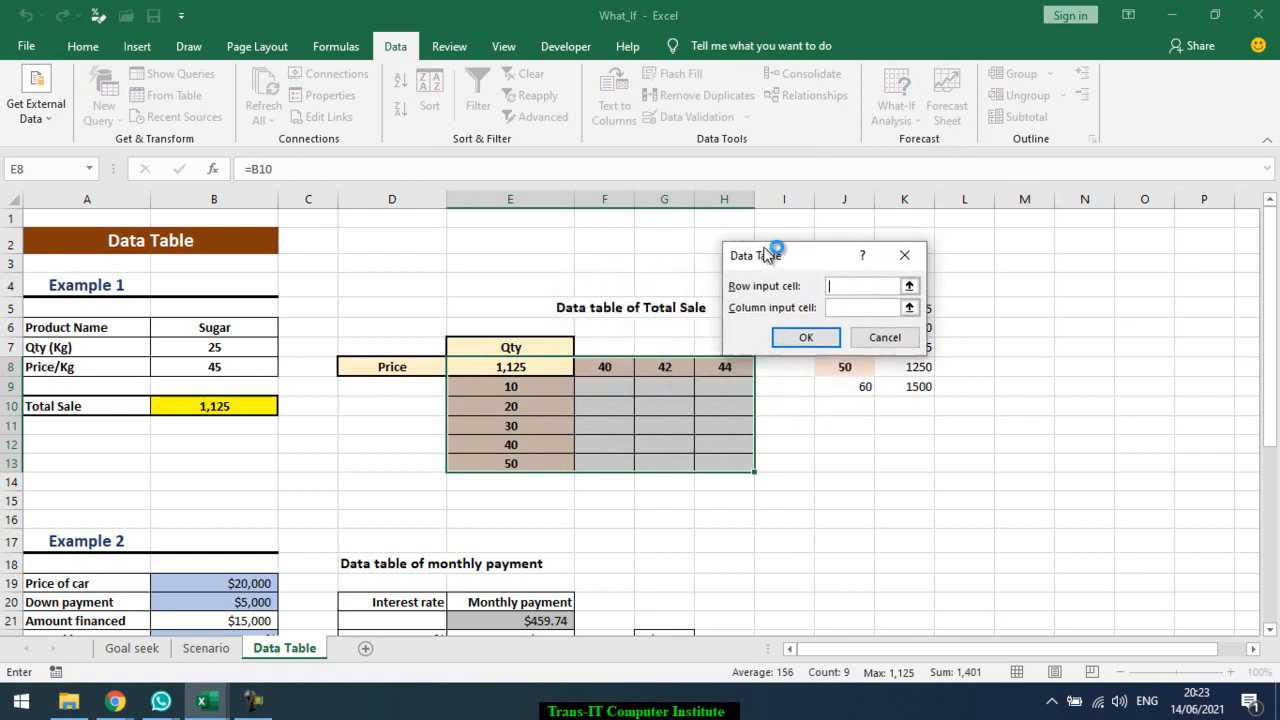
{"action": "left_click", "coordinate": [217, 367]}
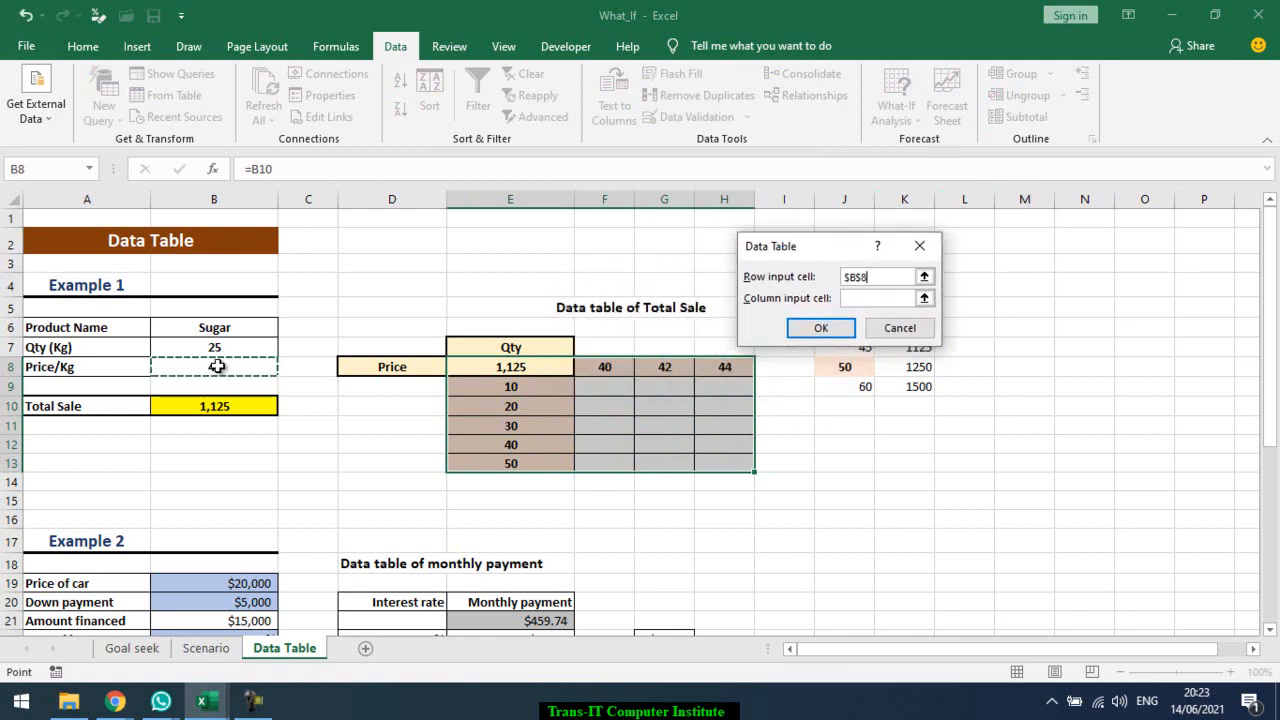
{"action": "left_click", "coordinate": [890, 298]}
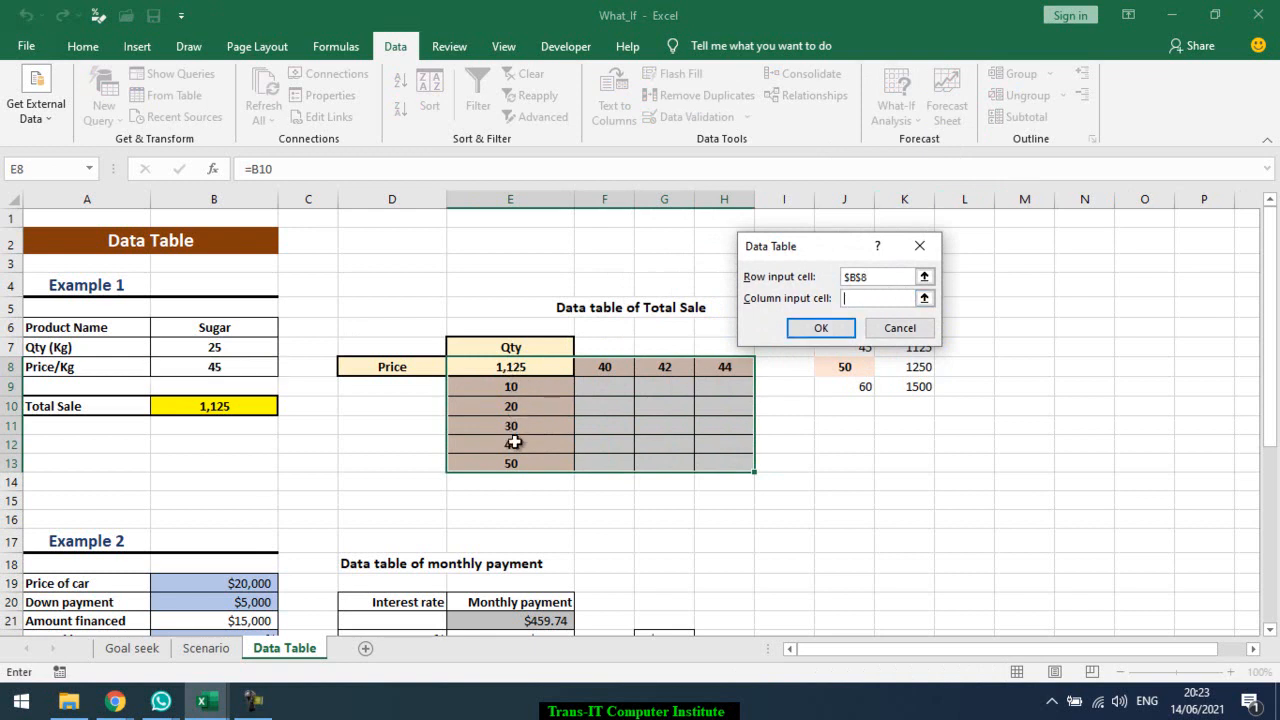
{"action": "left_click", "coordinate": [228, 367]}
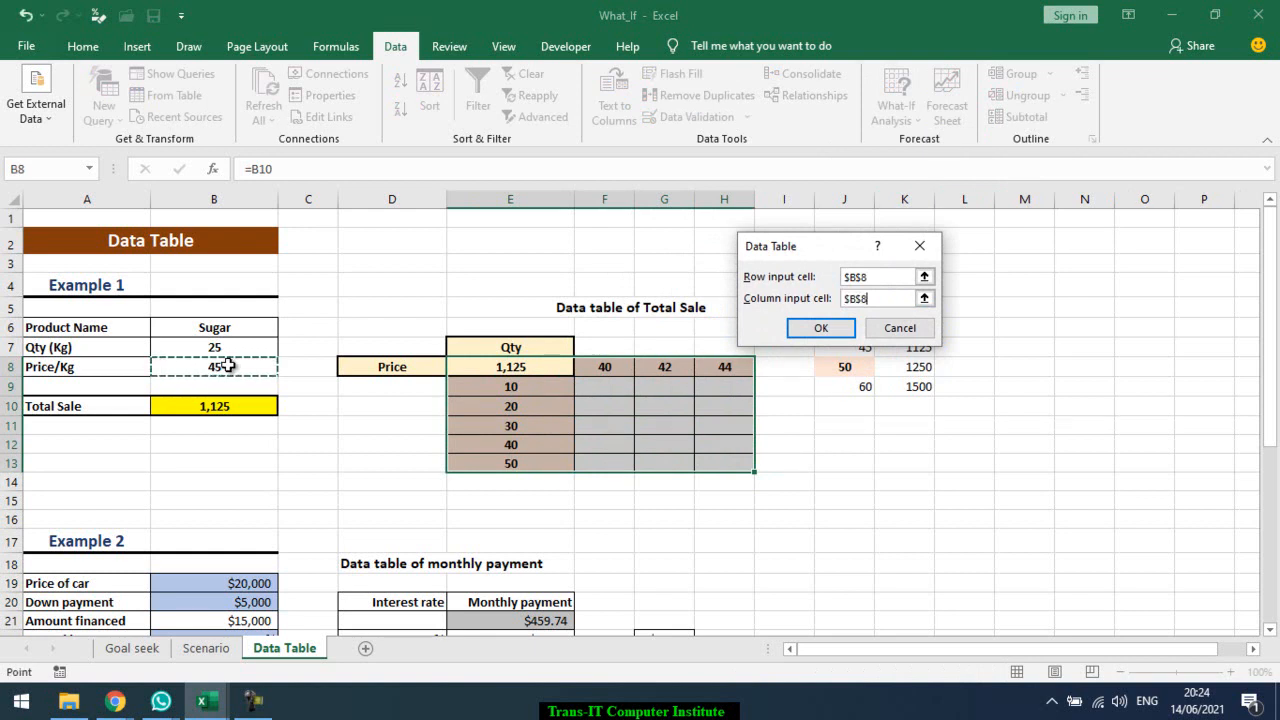
{"action": "double_click", "coordinate": [890, 277]}
{"action": "left_click", "coordinate": [222, 372]}
{"action": "double_click", "coordinate": [814, 299]}
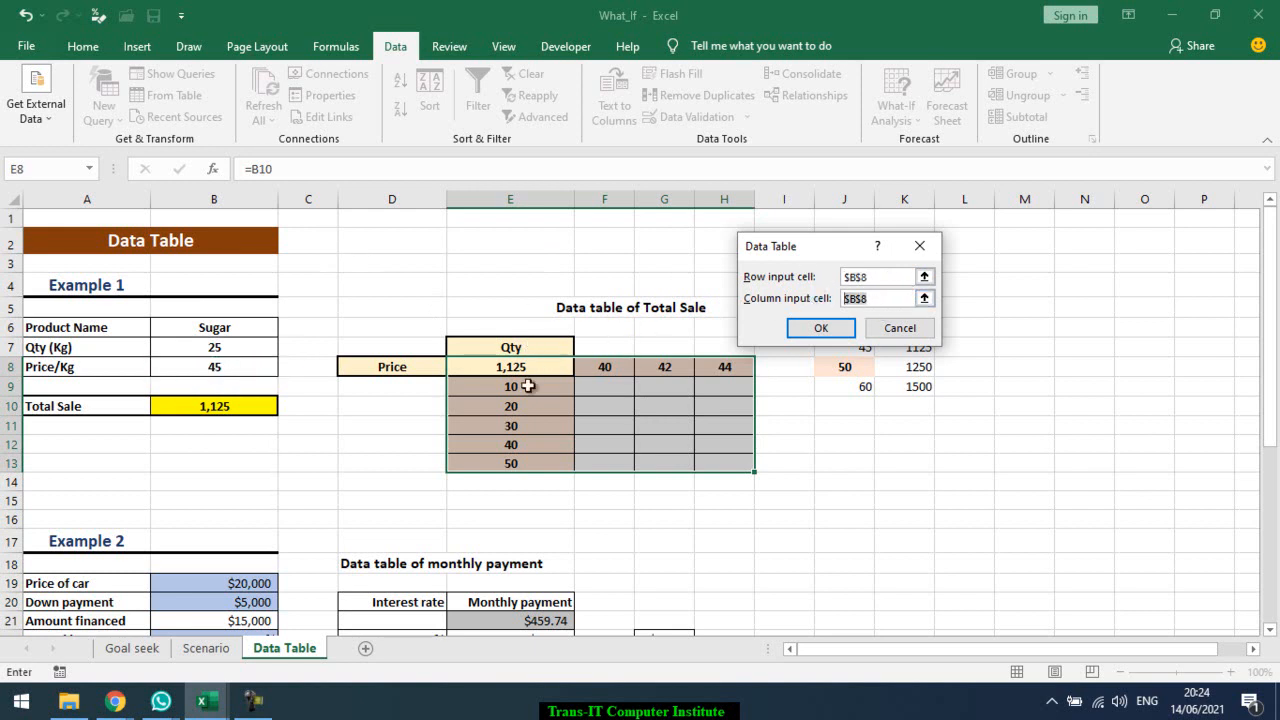
{"action": "left_click", "coordinate": [216, 345]}
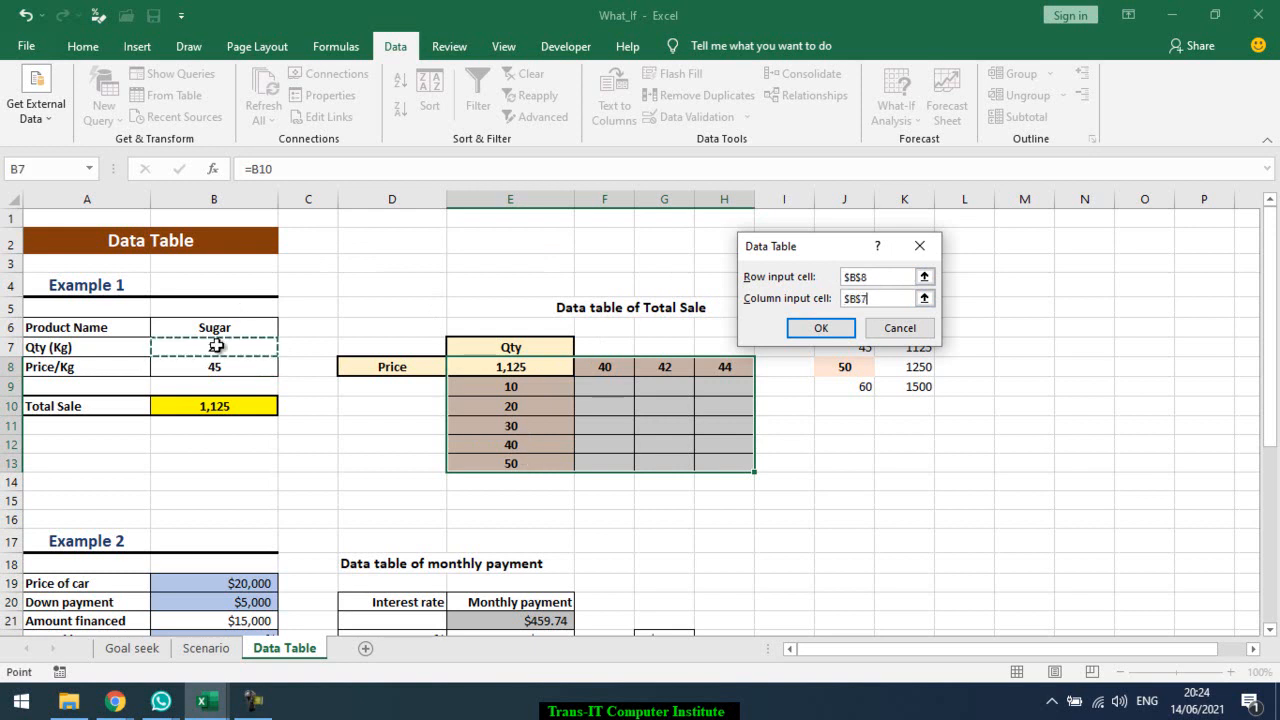
{"action": "left_click", "coordinate": [820, 329]}
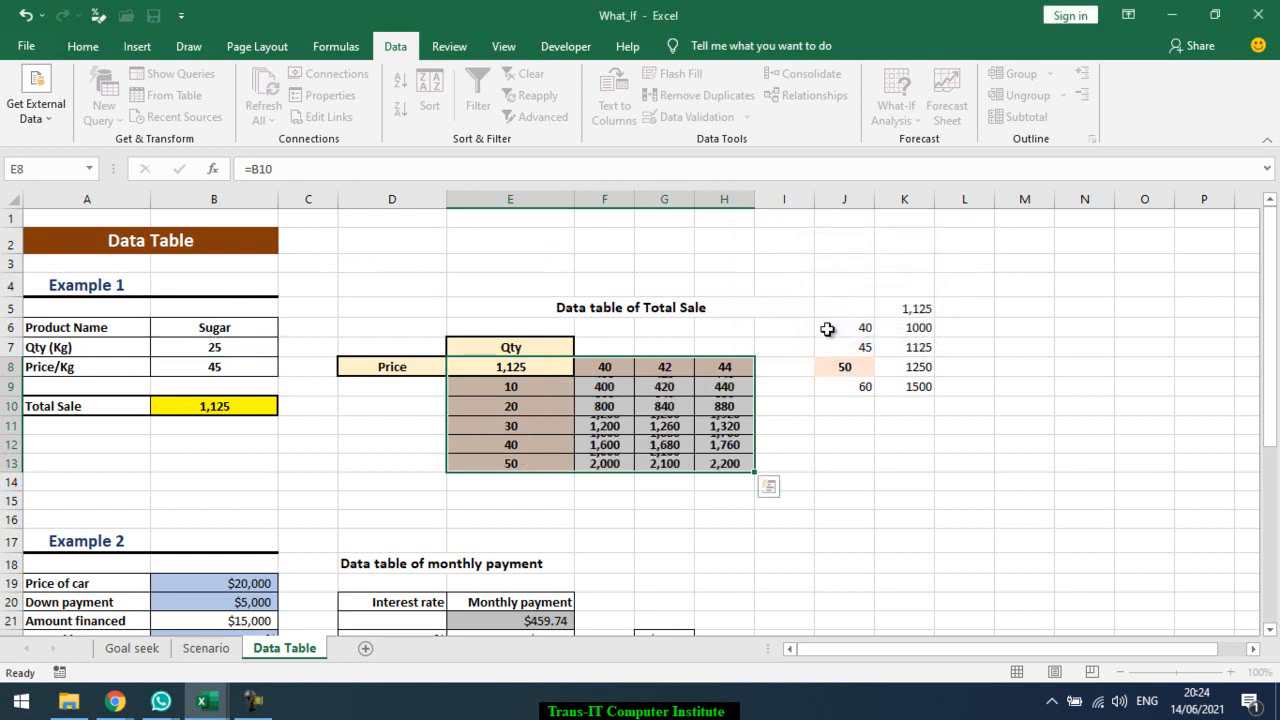
- Check the Total Sale result in F9 against its quantity in E9 and price in F8
{"action": "left_click", "coordinate": [610, 389]}
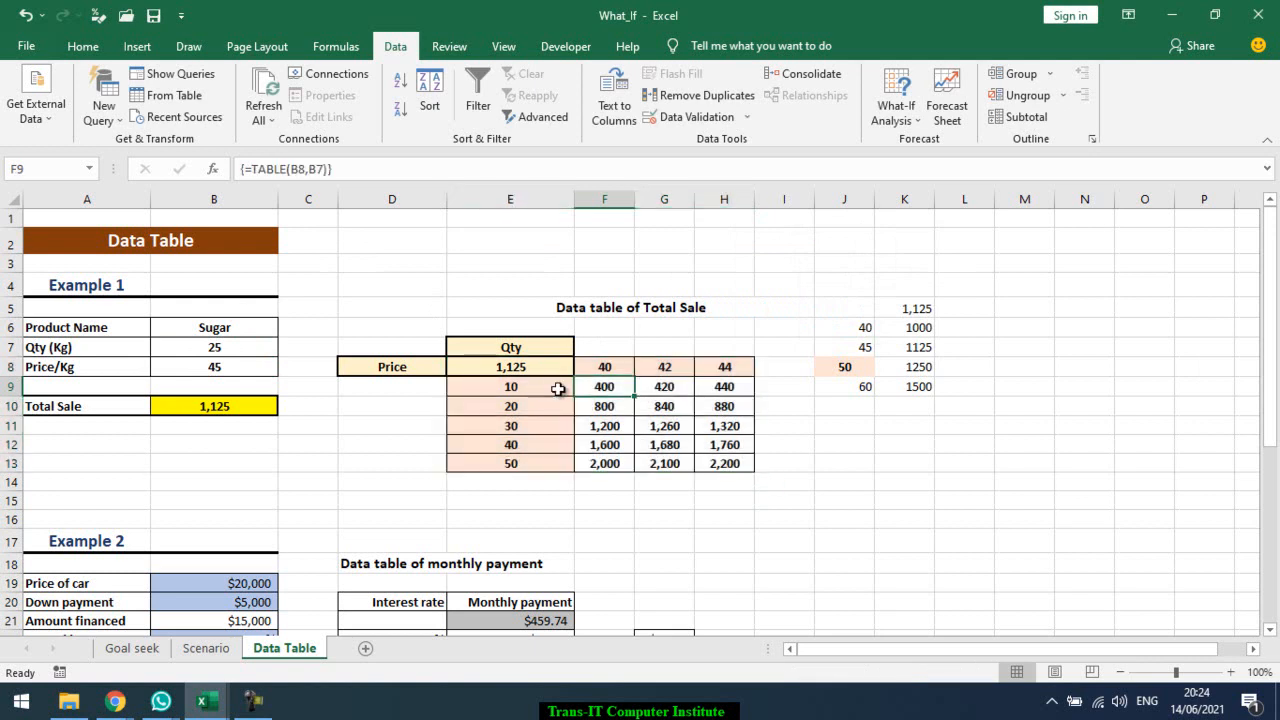
{"action": "left_click", "coordinate": [544, 390]}
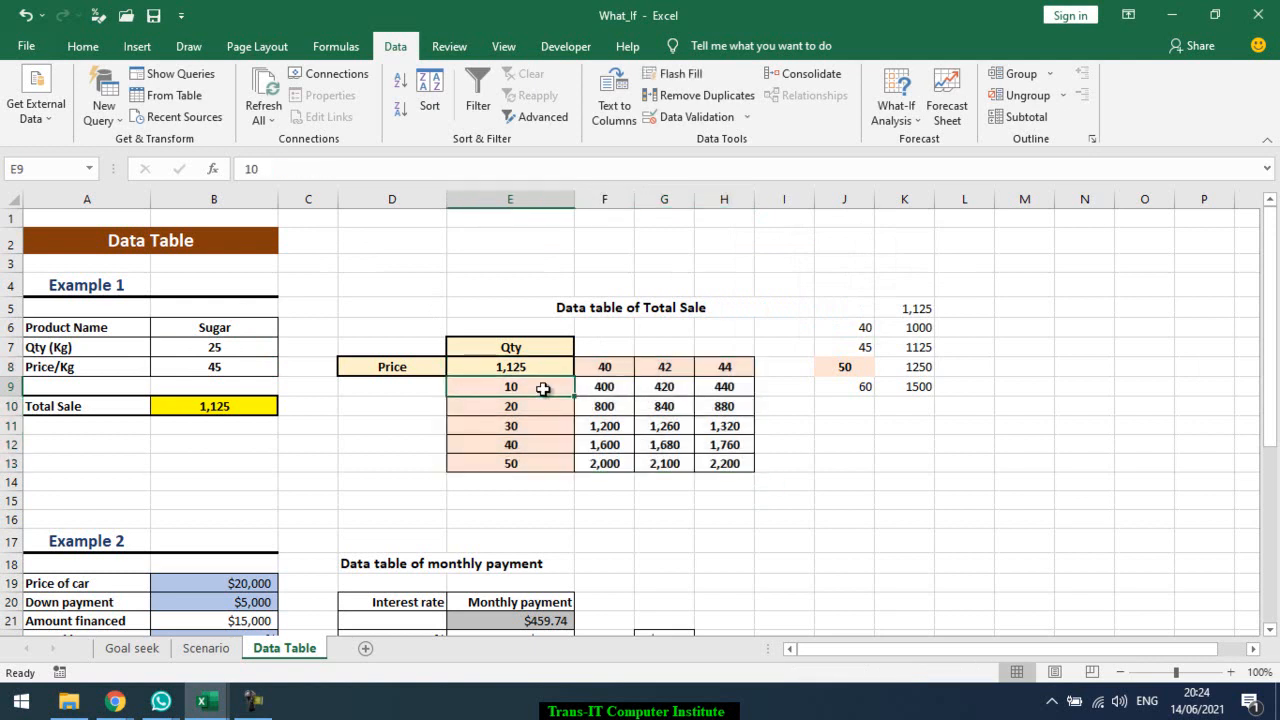
{"action": "left_click", "coordinate": [605, 367]}
{"action": "left_click", "coordinate": [605, 390]}
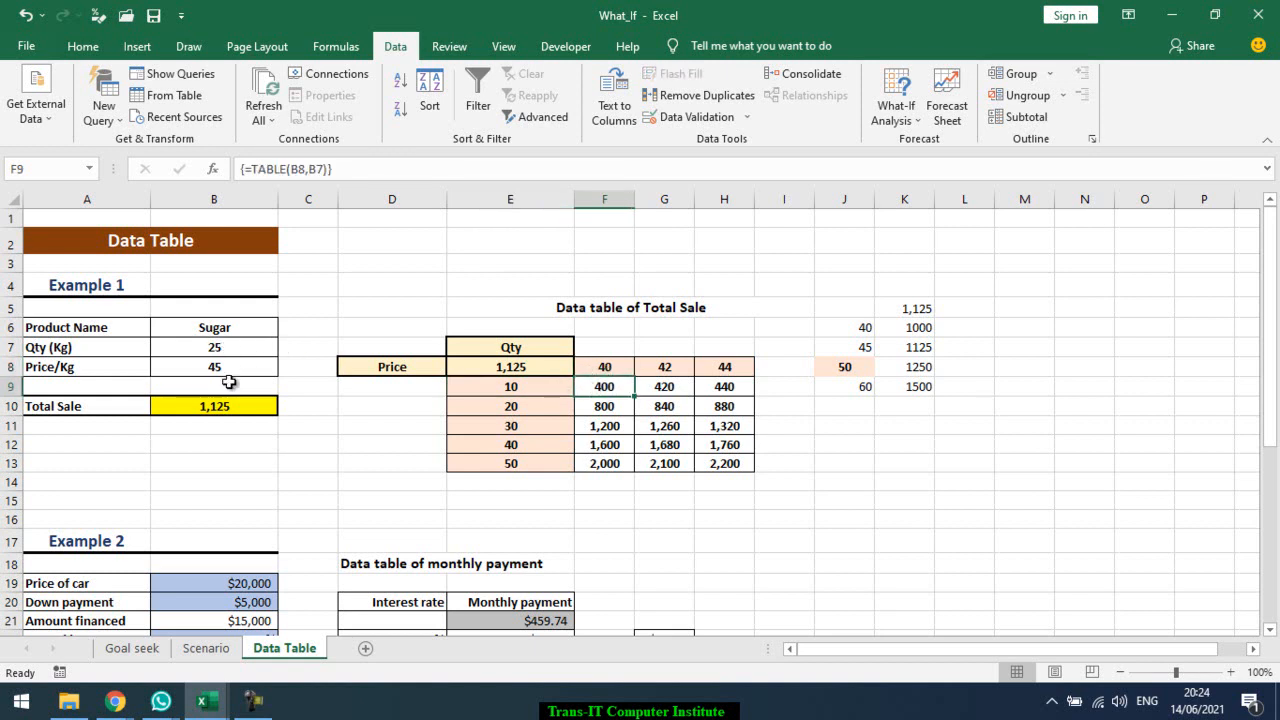
- Examine Example 3's car loan inputs and the down payments and interest rates bordering its monthly payment table
{"action": "key", "text": "Down"}
{"action": "key", "text": "Down"}
{"action": "key", "text": "Down"}
{"action": "key", "text": "Down"}
{"action": "key", "text": "Down"}
{"action": "key", "text": "Down"}
{"action": "key", "text": "Down"}
{"action": "key", "text": "Down"}
{"action": "key", "text": "Down"}
{"action": "key", "text": "Down"}
{"action": "key", "text": "Down"}
{"action": "key", "text": "Down"}
{"action": "key", "text": "Down"}
{"action": "key", "text": "Down"}
{"action": "key", "text": "Down"}
{"action": "key", "text": "Down"}
{"action": "key", "text": "Down"}
{"action": "key", "text": "Down"}
{"action": "key", "text": "Down"}
{"action": "key", "text": "Down"}
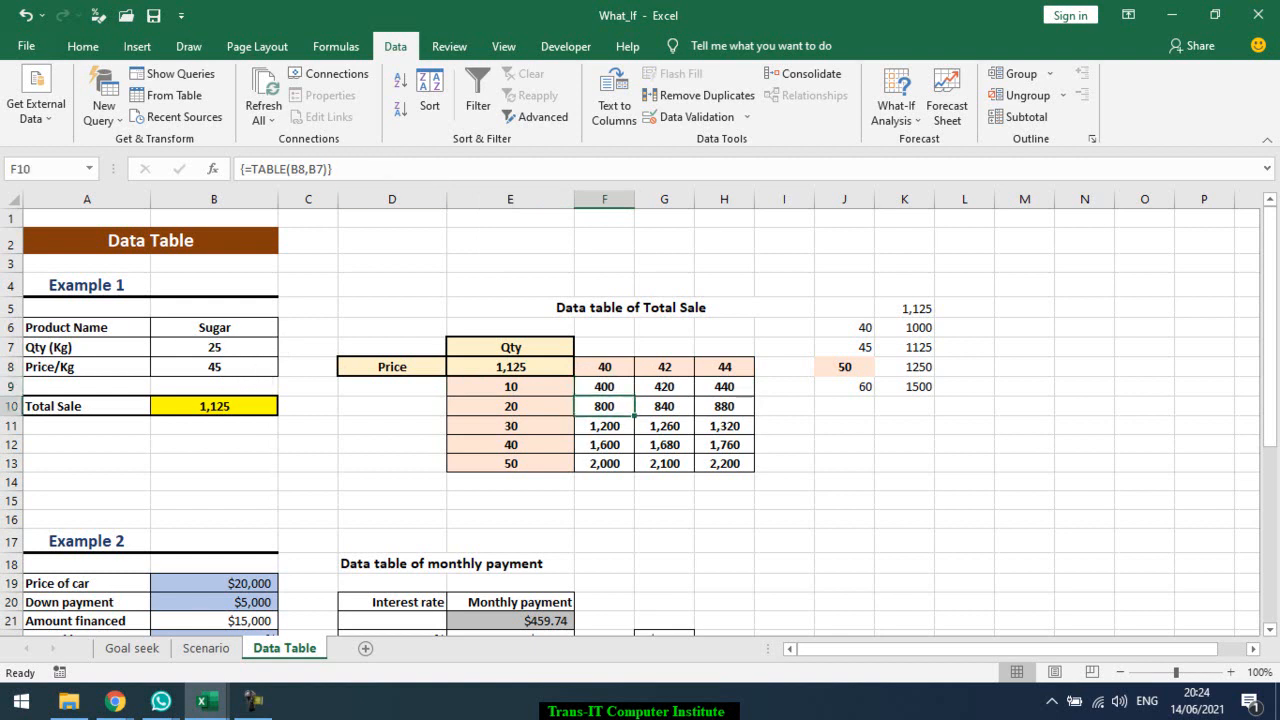
{"action": "key", "text": "Down"}
{"action": "key", "text": "Down"}
{"action": "key", "text": "Down"}
{"action": "key", "text": "Down"}
{"action": "key", "text": "Down"}
{"action": "key", "text": "Down"}
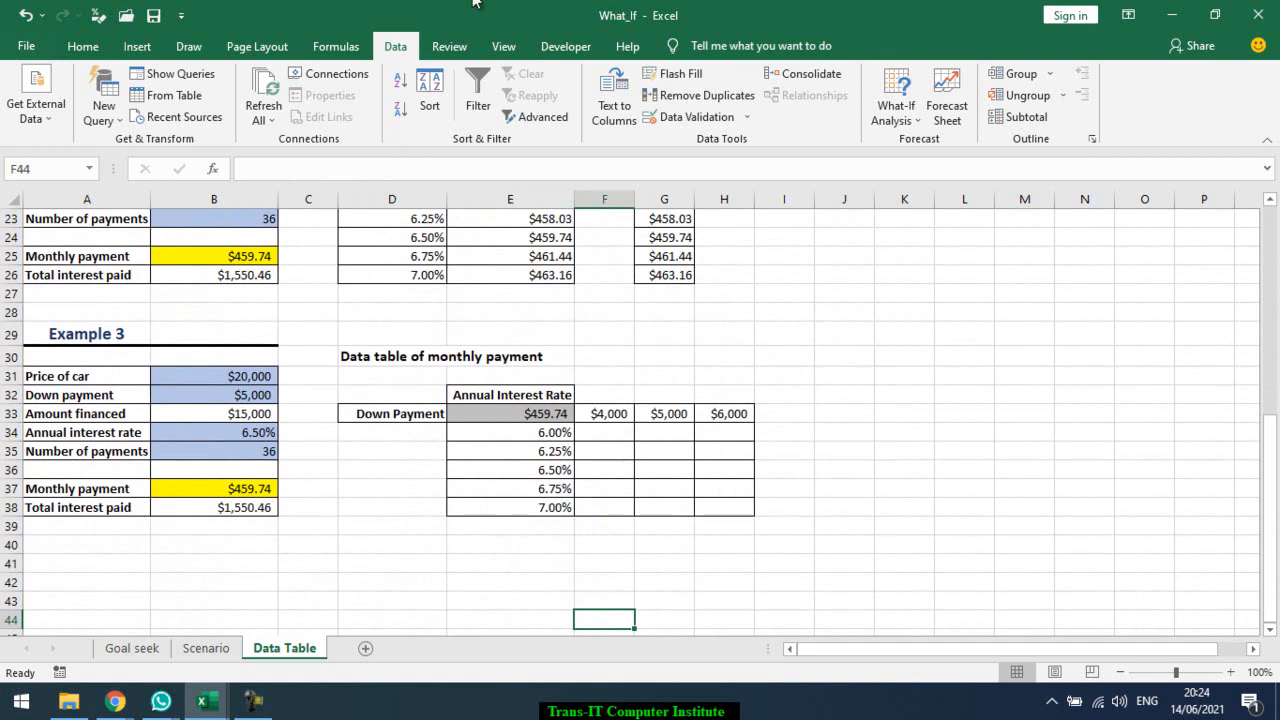
{"action": "left_click", "coordinate": [187, 384]}
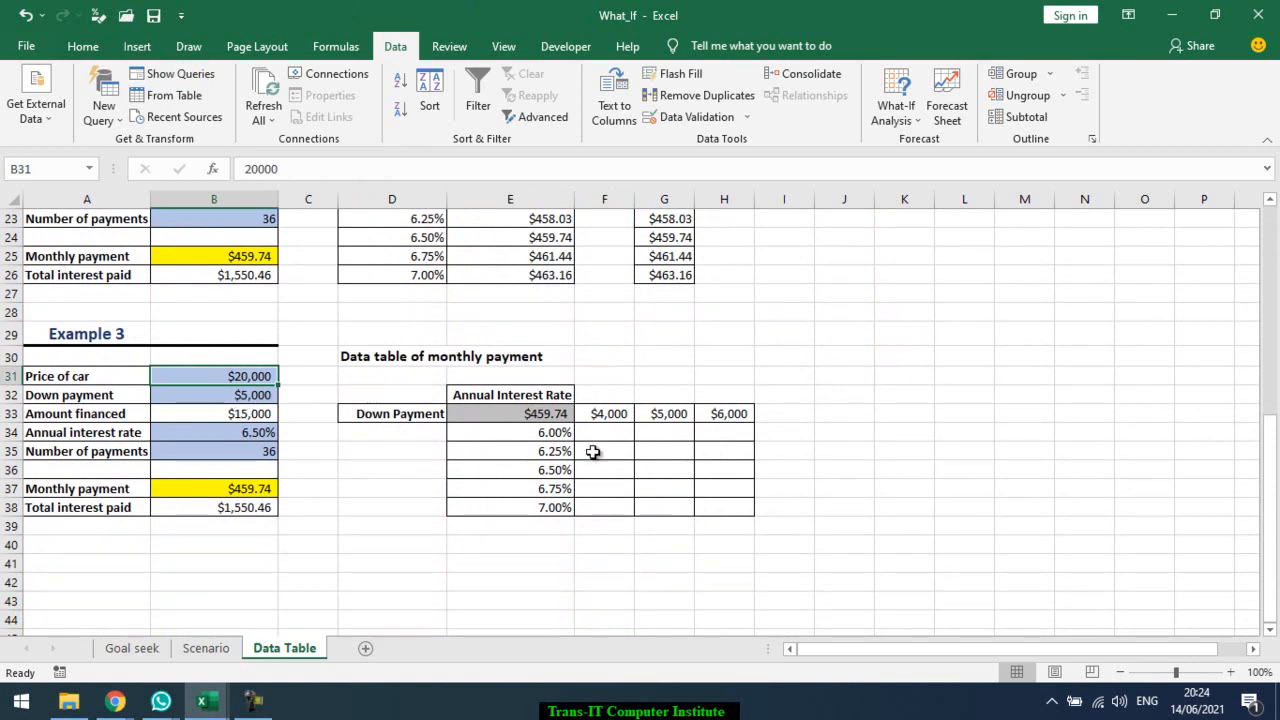
{"action": "left_click", "coordinate": [593, 418]}
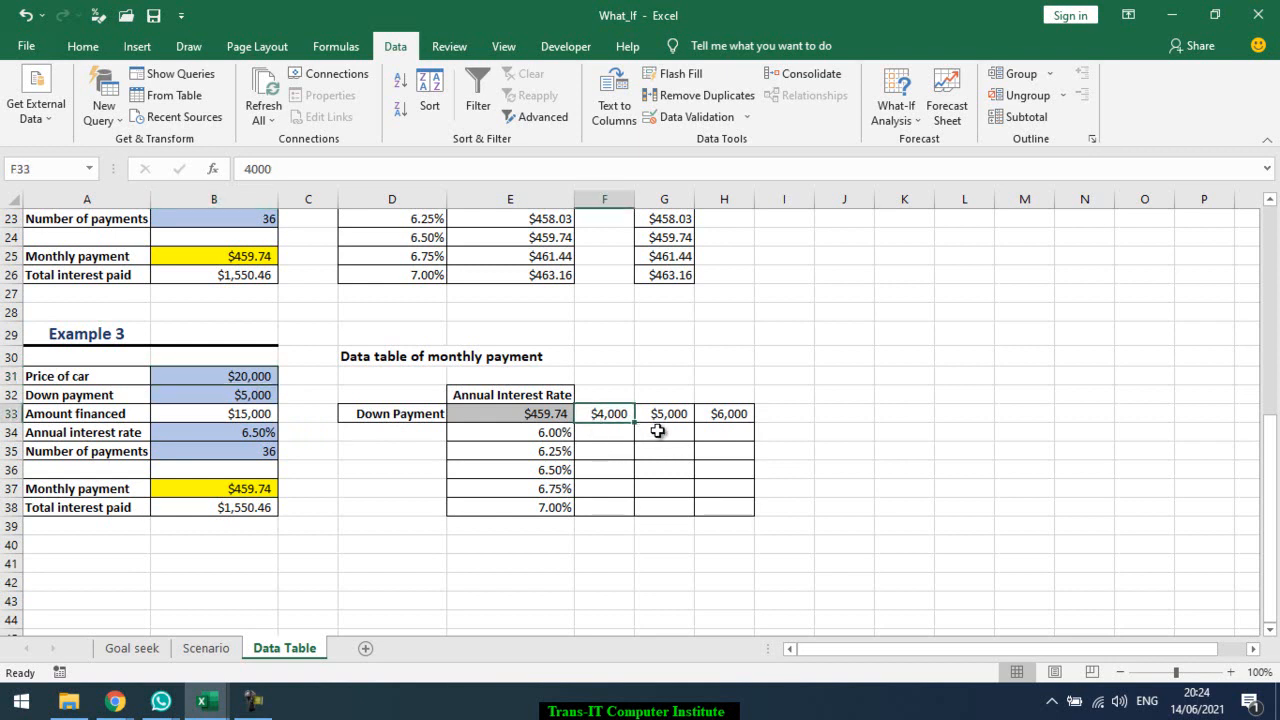
{"action": "left_click", "coordinate": [688, 411]}
{"action": "left_click", "coordinate": [742, 412]}
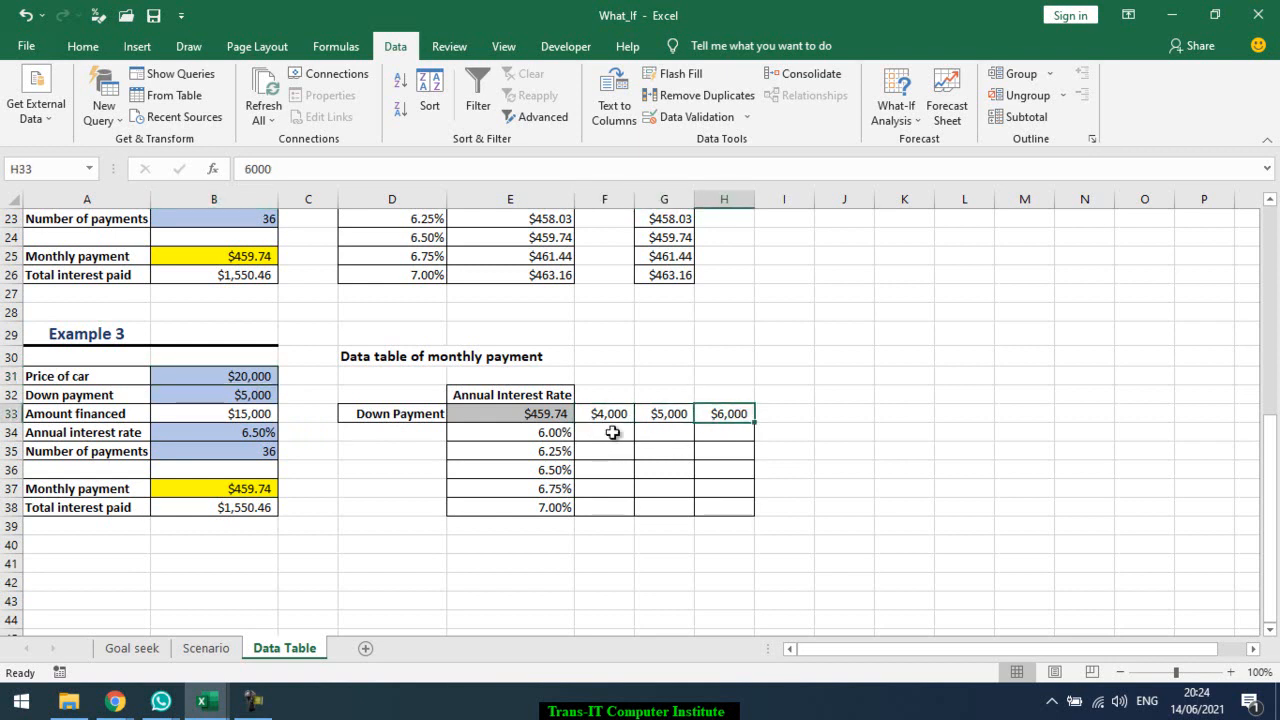
{"action": "left_click_drag", "start_coordinate": [545, 444], "coordinate": [603, 433]}
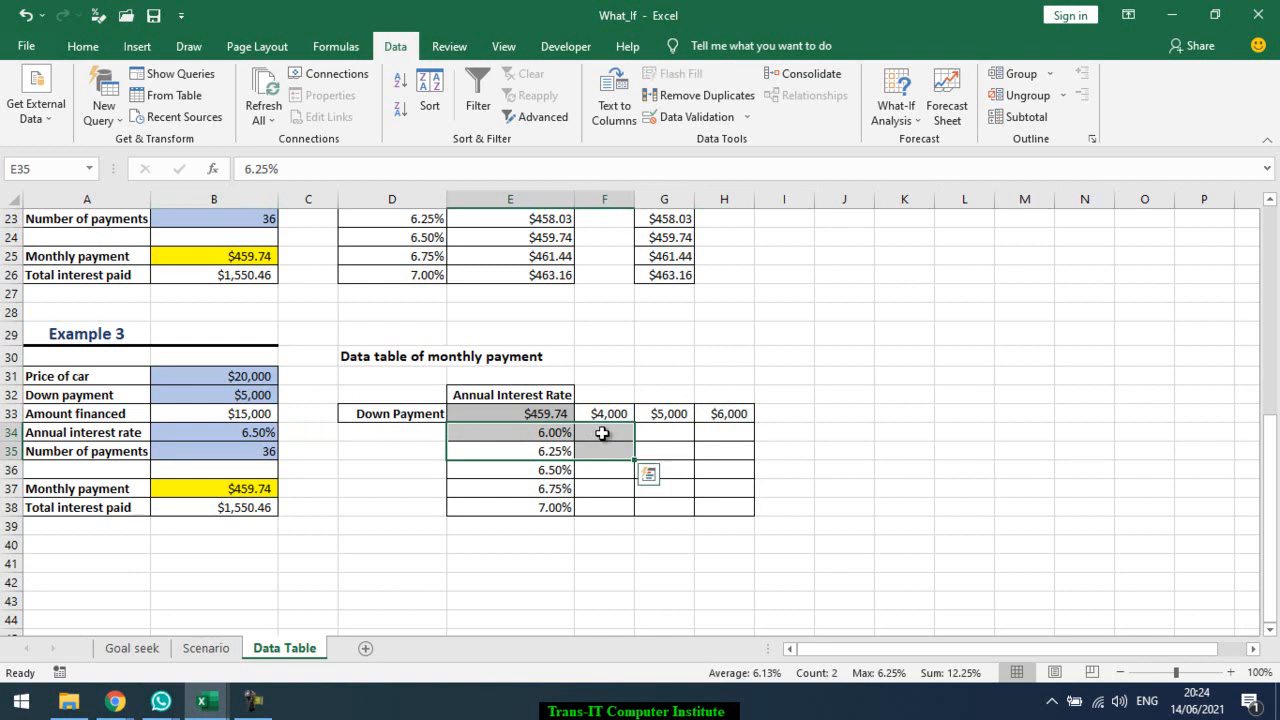
{"action": "left_click", "coordinate": [605, 437]}
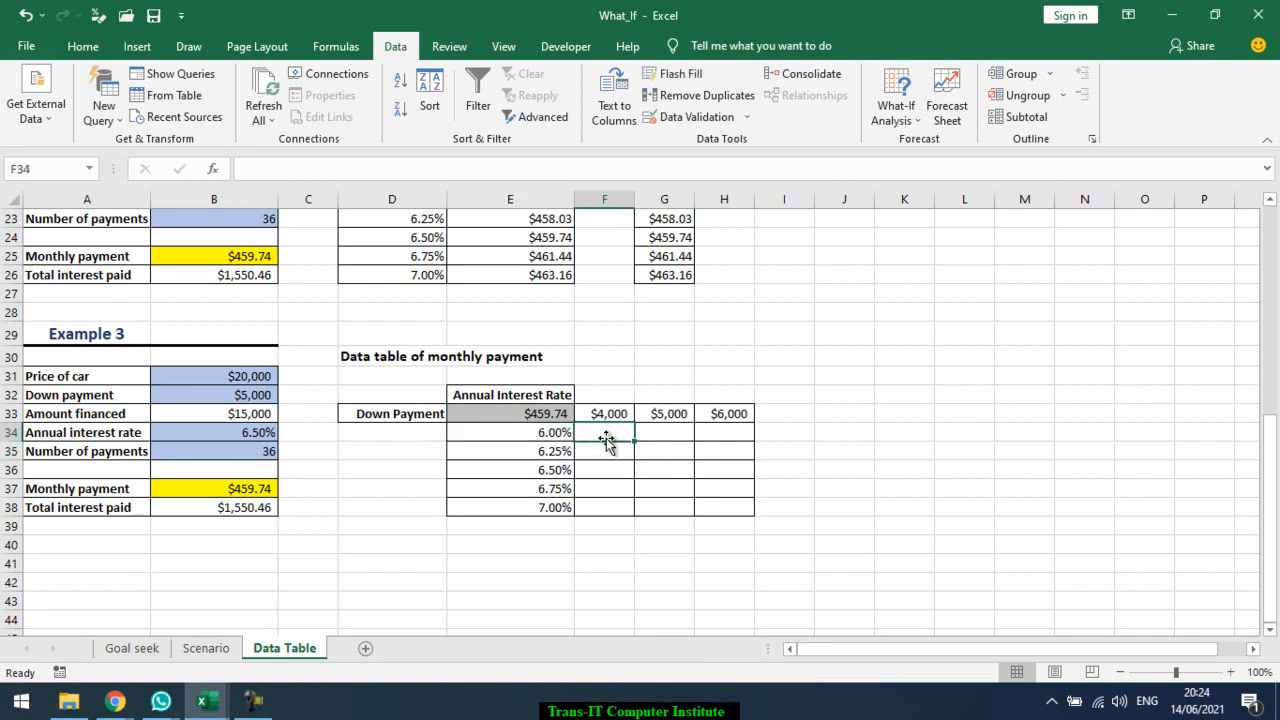
- Fill E33:H38 with a two-variable Data Table, using Down payment cell B32 as row input and Annual interest rate cell B34 as column input
{"action": "left_click", "coordinate": [527, 414]}
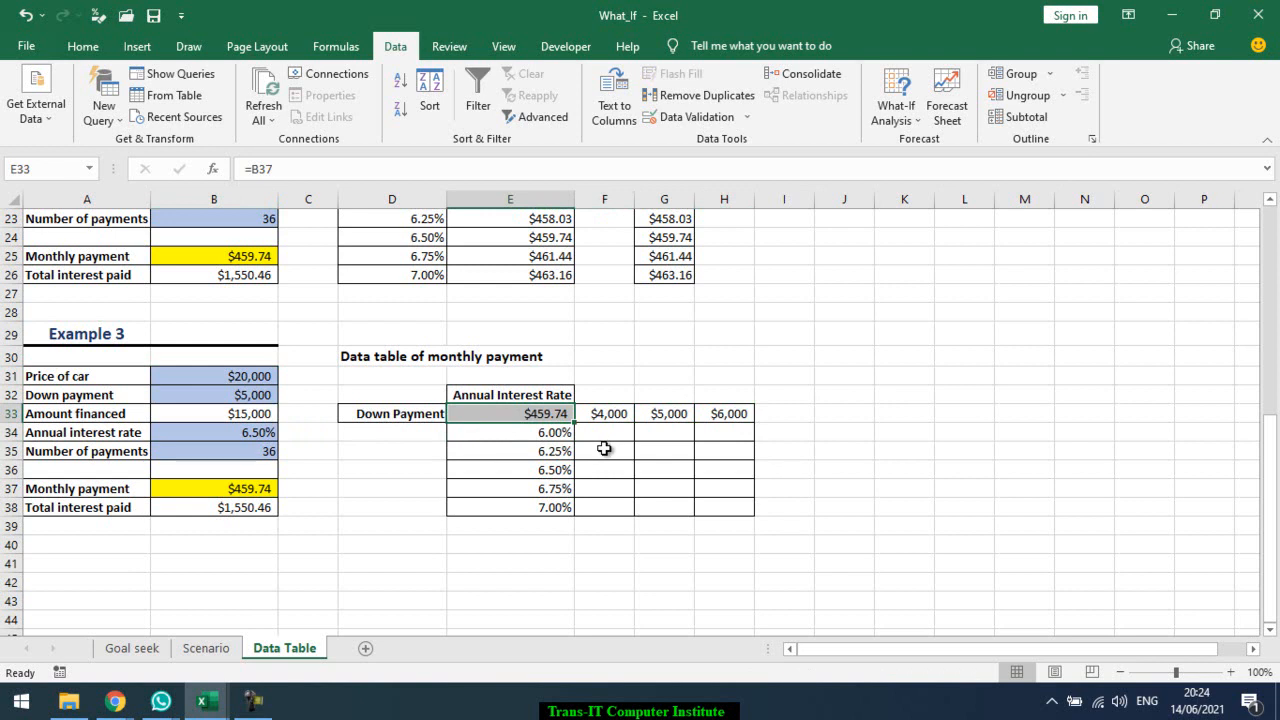
{"action": "key", "text": "shift+Right"}
{"action": "key", "text": "shift+Right"}
{"action": "key", "text": "shift+Right"}
{"action": "key", "text": "shift+Down"}
{"action": "key", "text": "shift+Down"}
{"action": "key", "text": "shift+Down"}
{"action": "key", "text": "shift+Down"}
{"action": "key", "text": "shift+Down"}
{"action": "key", "text": "shift+Down"}
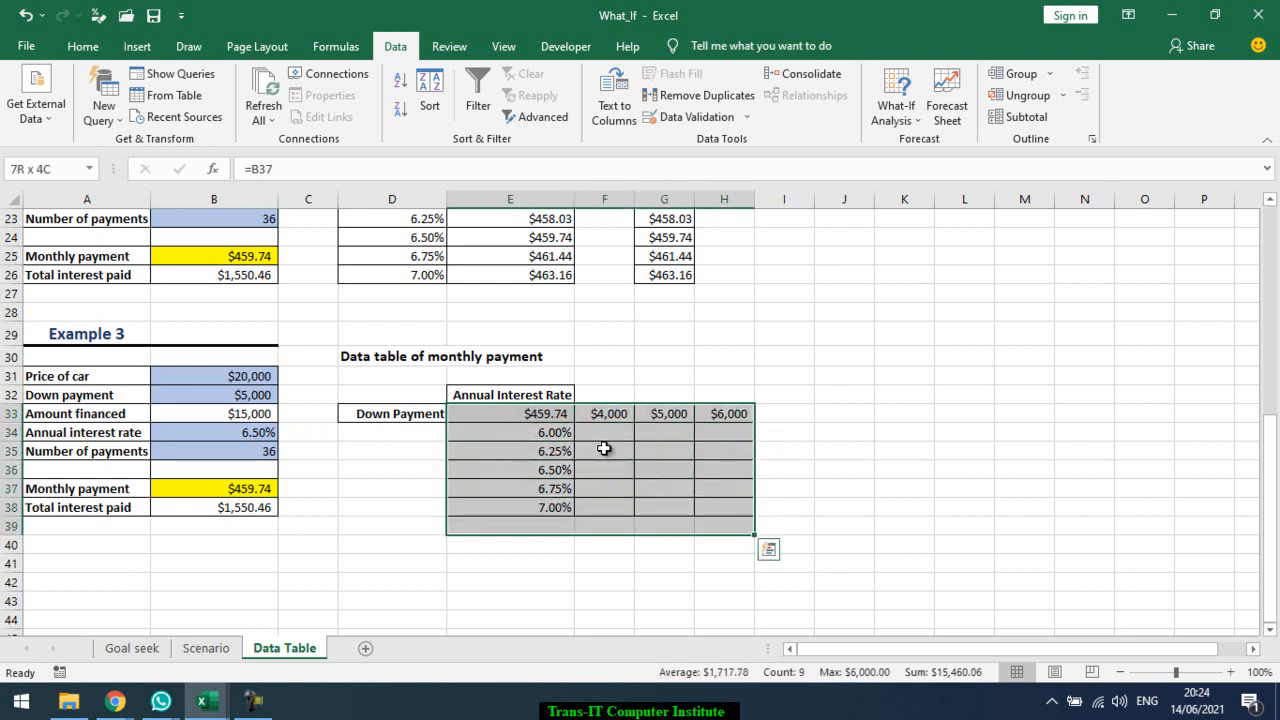
{"action": "key", "text": "shift+Up"}
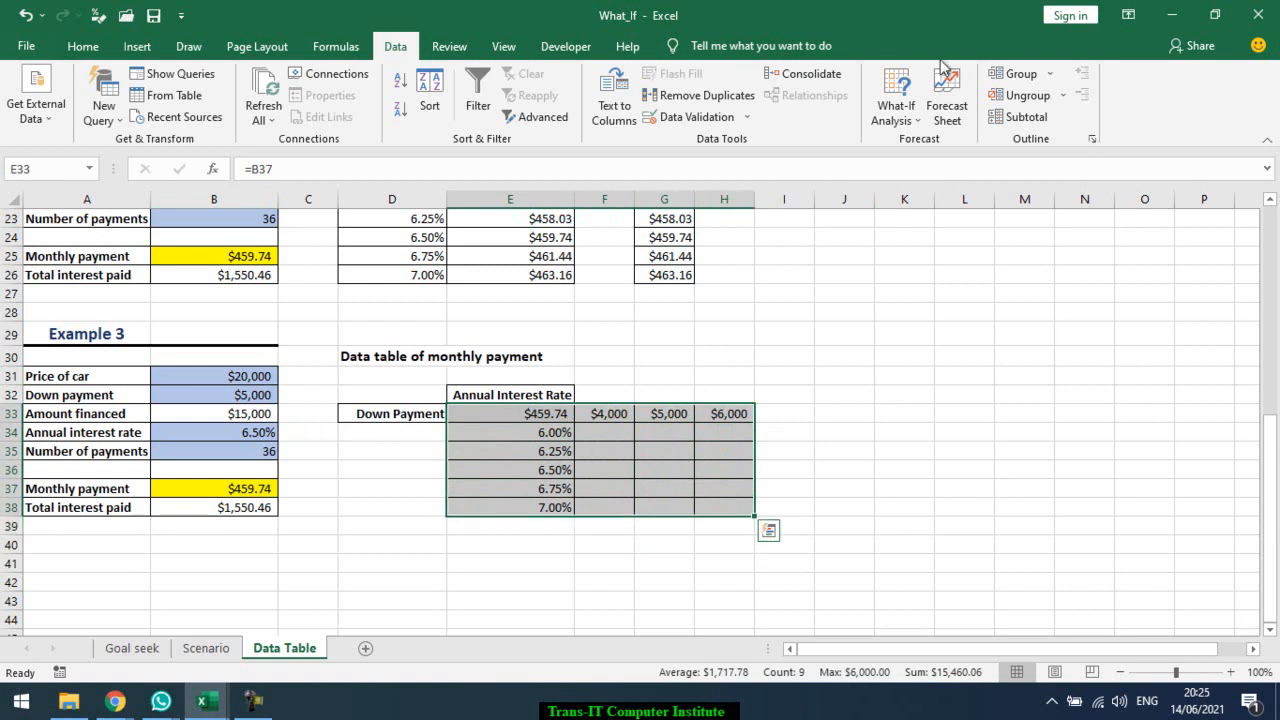
{"action": "left_click", "coordinate": [918, 118]}
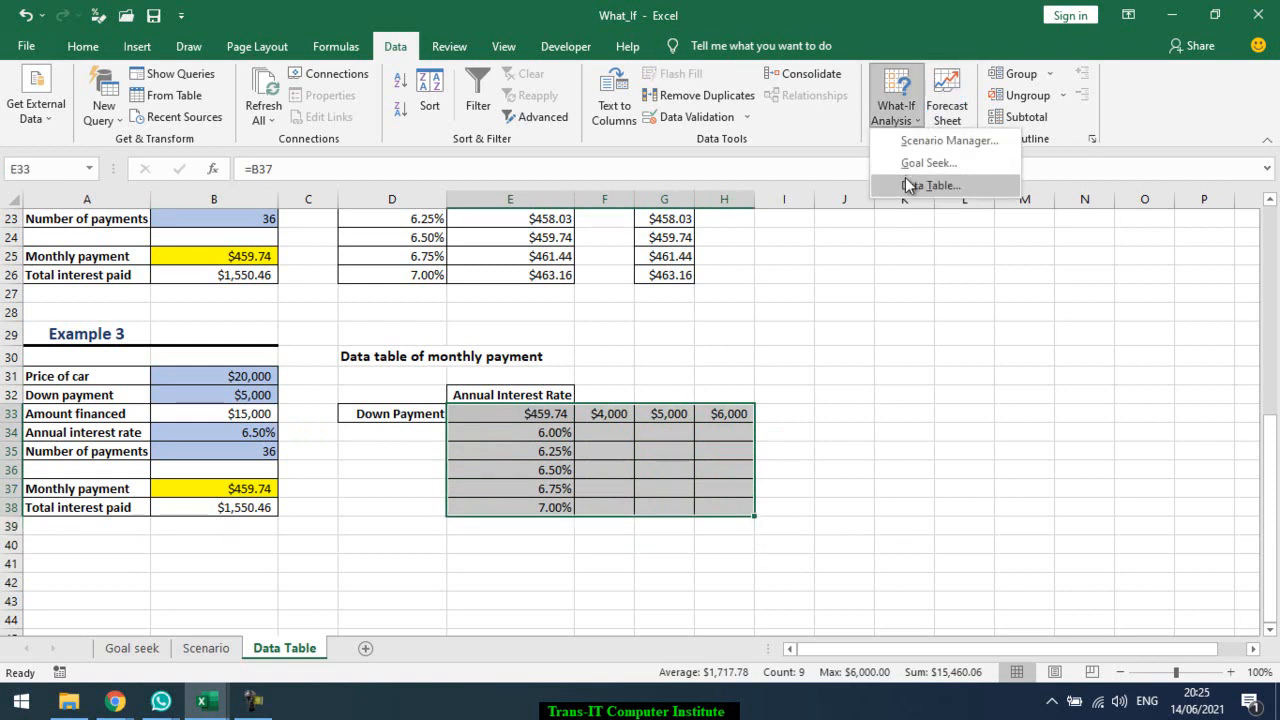
{"action": "left_click", "coordinate": [910, 186]}
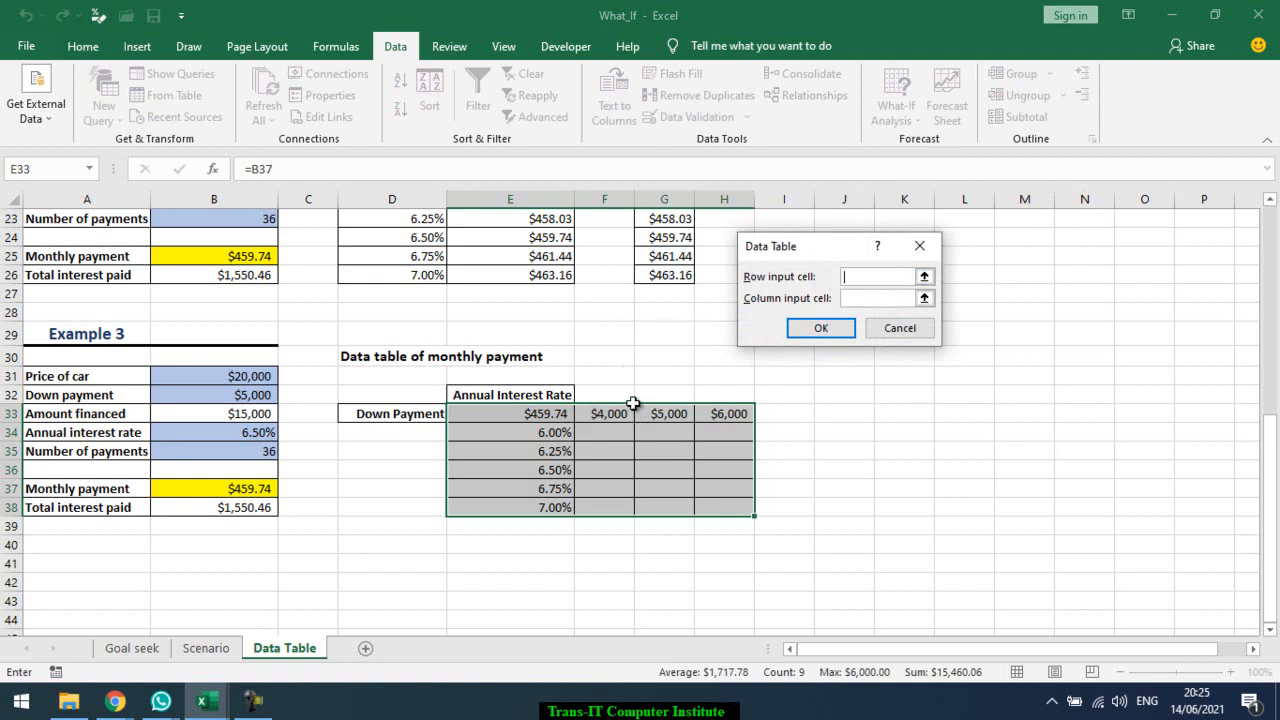
{"action": "left_click", "coordinate": [245, 396]}
{"action": "left_click", "coordinate": [882, 297]}
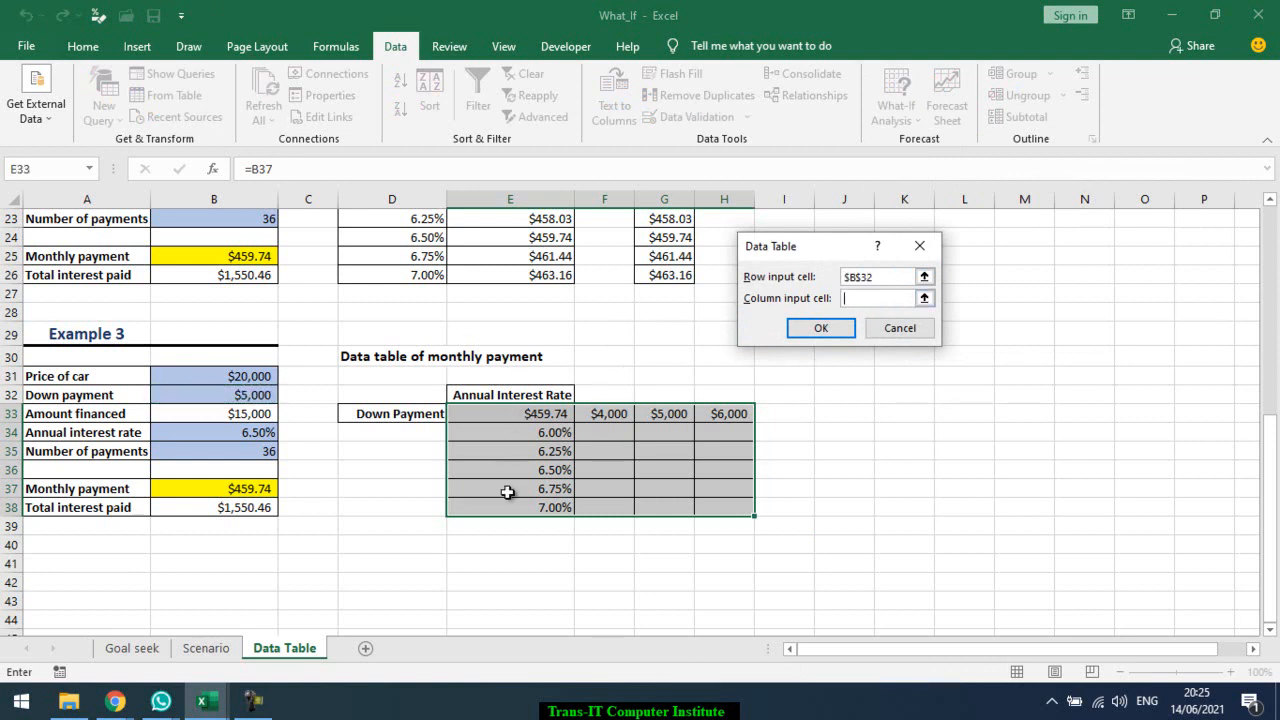
{"action": "left_click", "coordinate": [252, 432]}
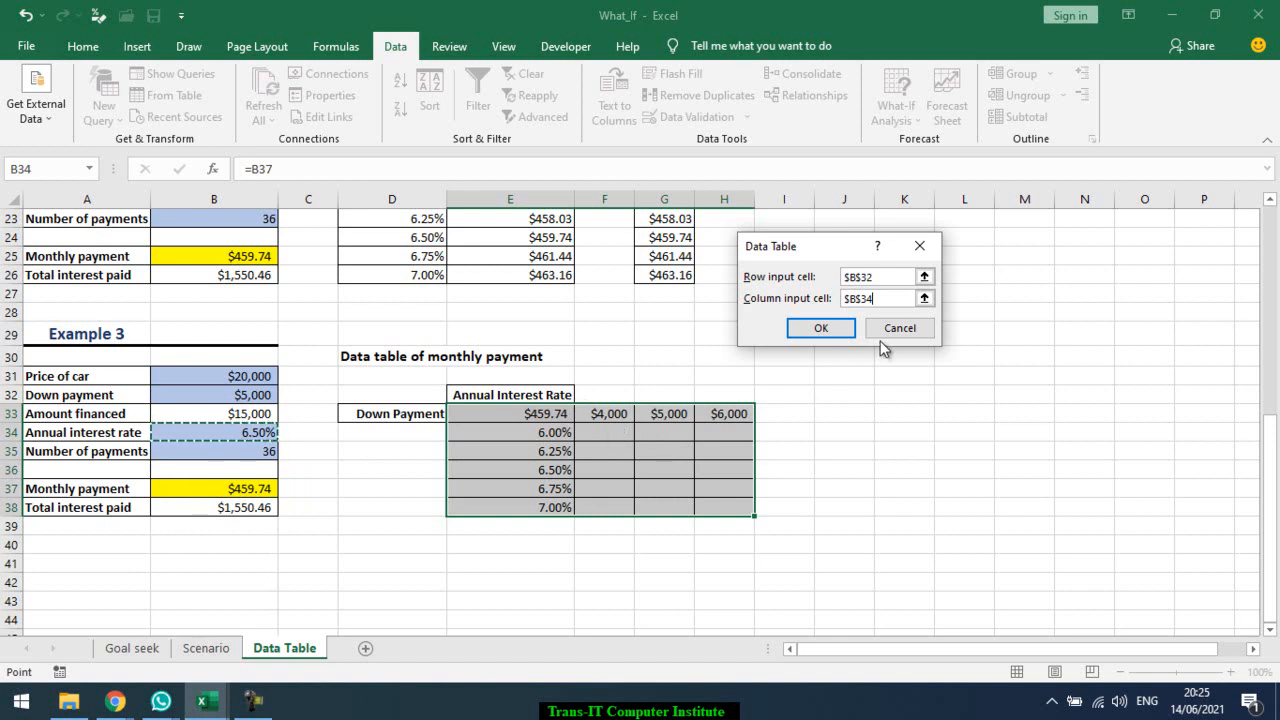
{"action": "left_click", "coordinate": [823, 328]}
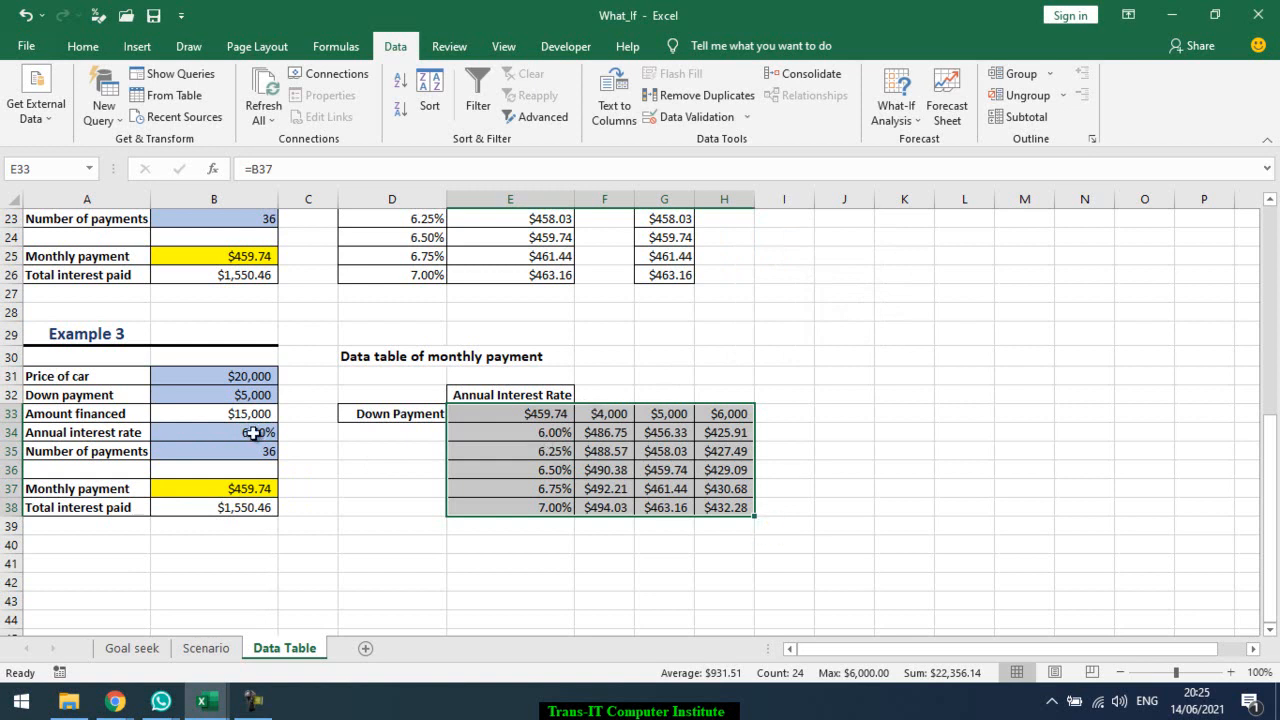
- Check Example 3's 6.50% results in G36 and H36, the E33 reference and the PMT formula in B37
{"action": "left_click", "coordinate": [679, 472]}
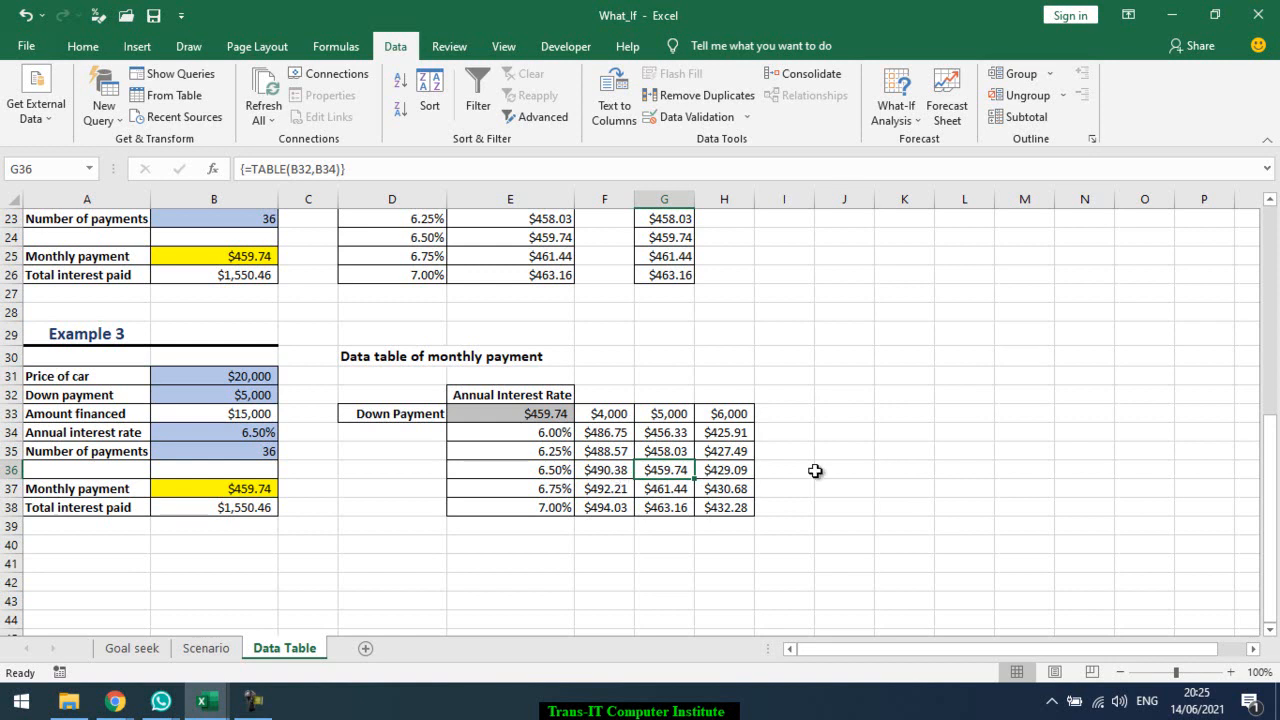
{"action": "left_click", "coordinate": [727, 475]}
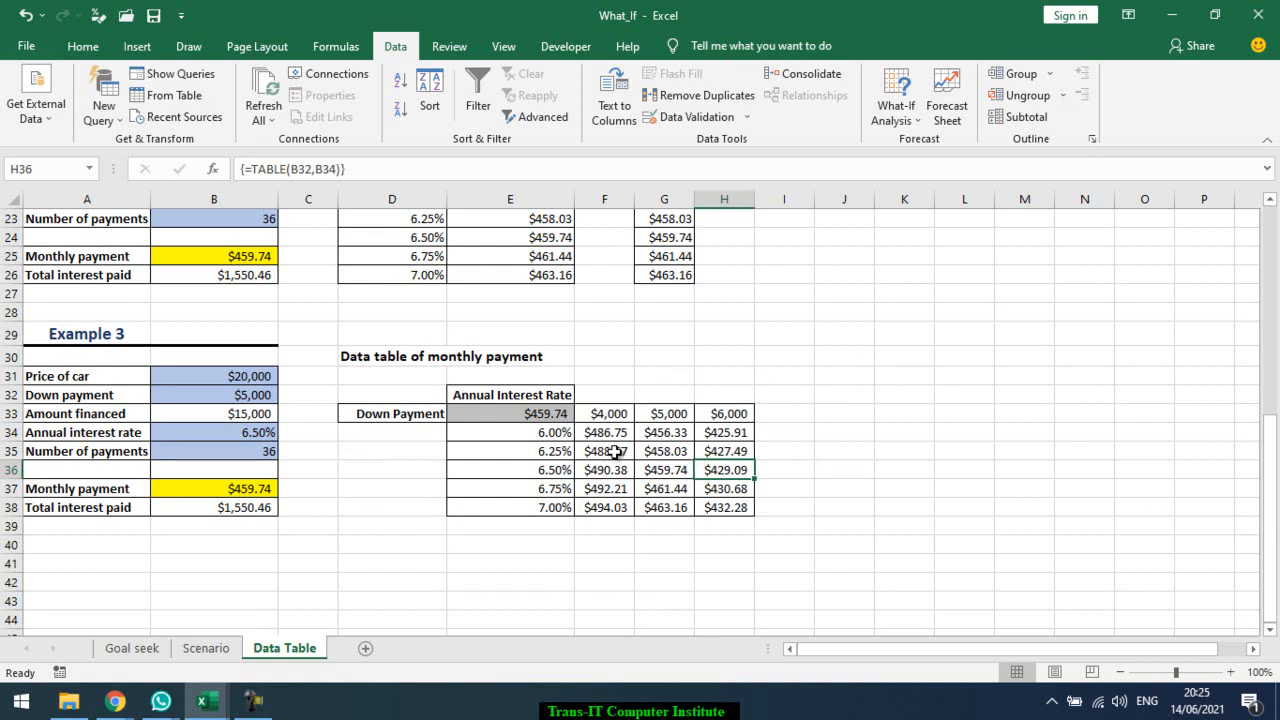
{"action": "double_click", "coordinate": [503, 413]}
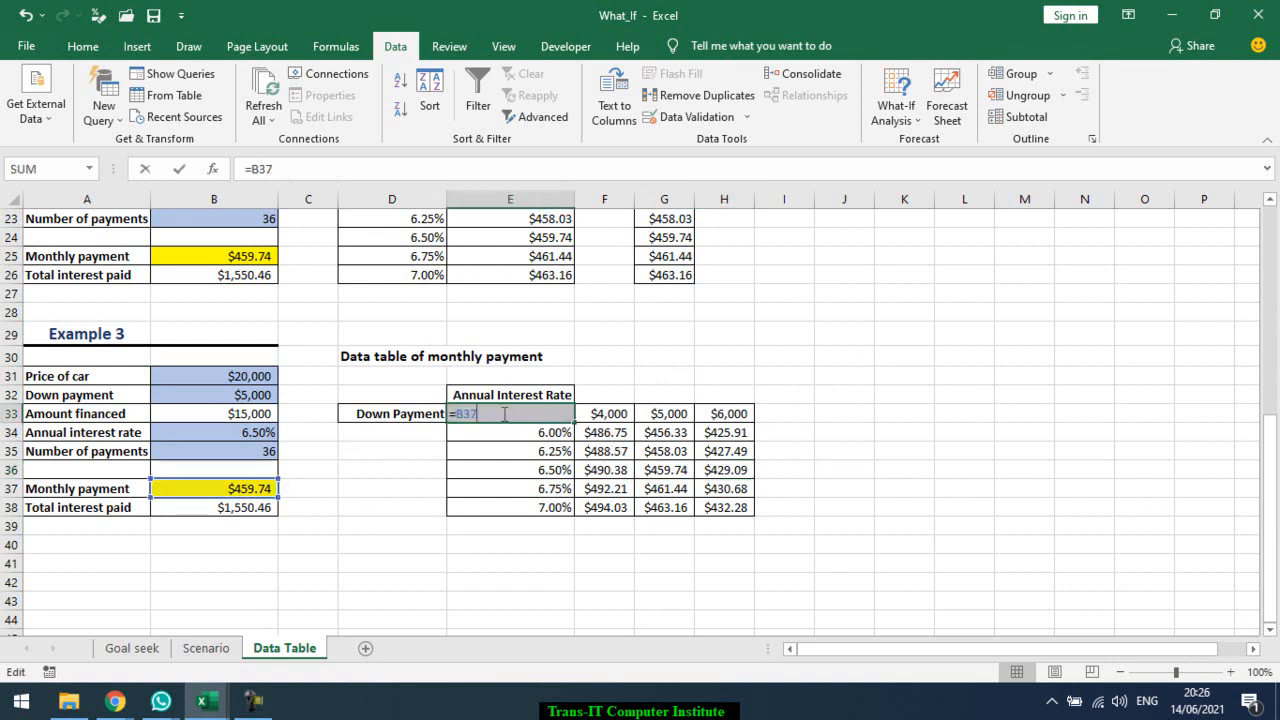
{"action": "key", "text": "Escape"}
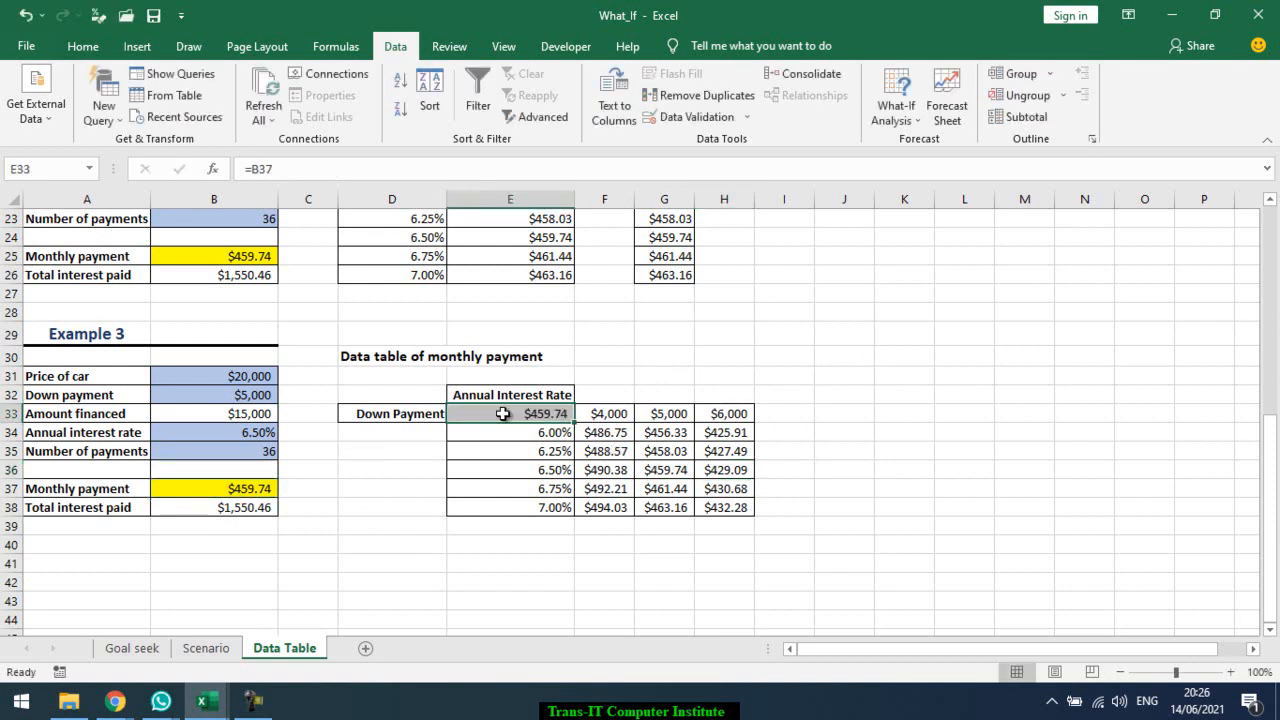
{"action": "left_click", "coordinate": [246, 490]}
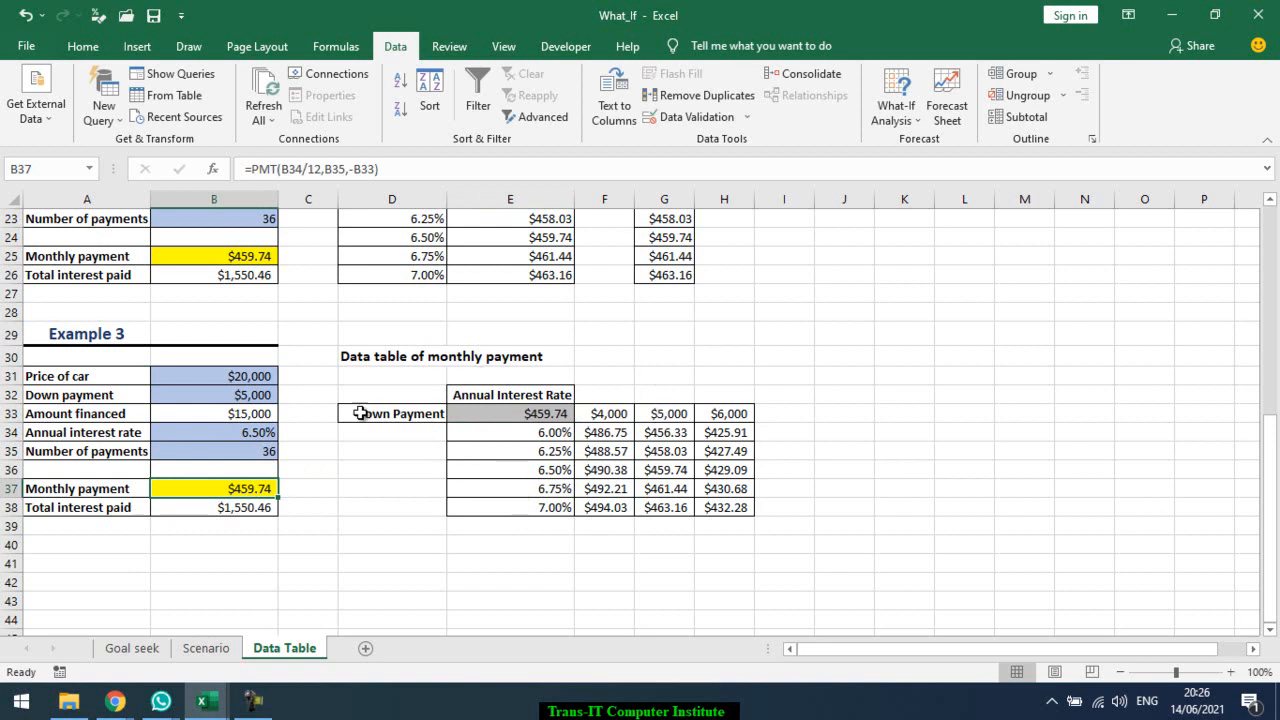
{"action": "double_click", "coordinate": [246, 489]}
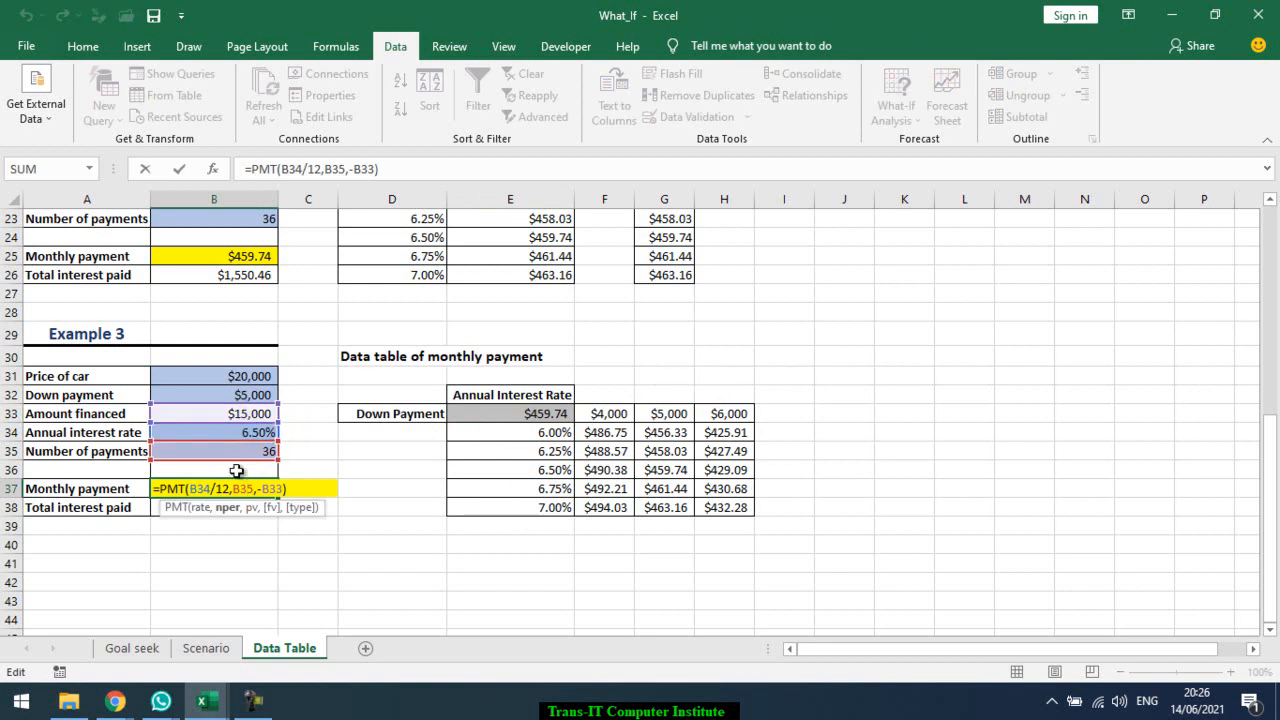
{"action": "key", "text": "Escape"}
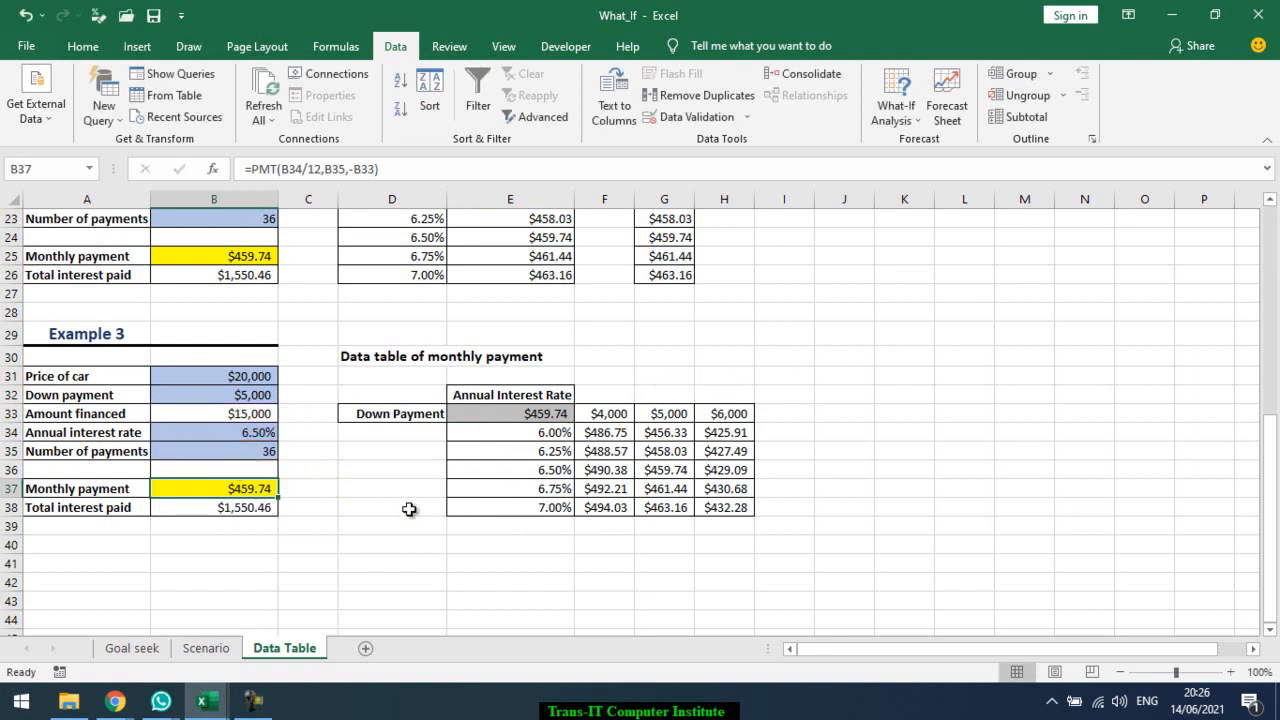
- Review the Total Sale data table in Example 1 and the monthly payment data table in Example 2
{"action": "left_click", "coordinate": [458, 516]}
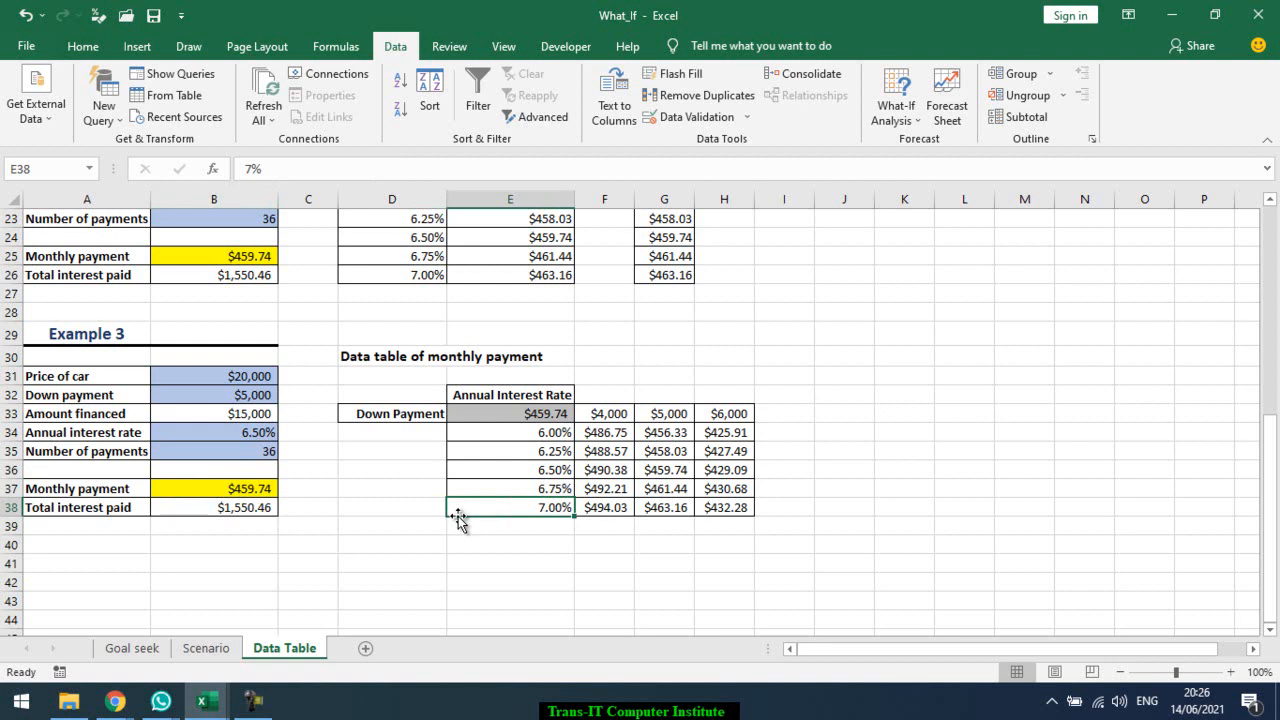
{"action": "key", "text": "Up"}
{"action": "key", "text": "Up"}
{"action": "key", "text": "Up"}
{"action": "key", "text": "Up"}
{"action": "key", "text": "Up"}
{"action": "key", "text": "Up"}
{"action": "key", "text": "Up"}
{"action": "key", "text": "Up"}
{"action": "key", "text": "Up"}
{"action": "key", "text": "Up"}
{"action": "key", "text": "Up"}
{"action": "key", "text": "Up"}
{"action": "key", "text": "Up"}
{"action": "key", "text": "Up"}
{"action": "key", "text": "Up"}
{"action": "key", "text": "Up"}
{"action": "key", "text": "Up"}
{"action": "key", "text": "Up"}
{"action": "key", "text": "Up"}
{"action": "key", "text": "Up"}
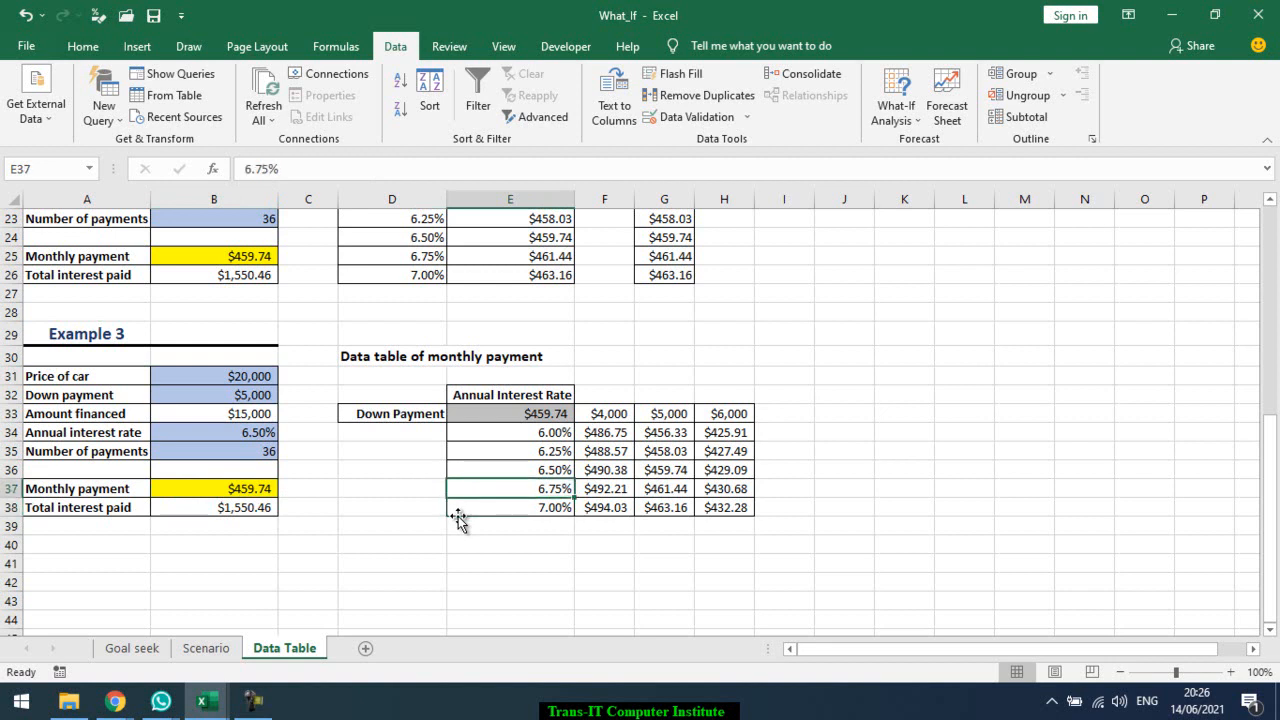
{"action": "key", "text": "Up"}
{"action": "key", "text": "Up"}
{"action": "key", "text": "Up"}
{"action": "key", "text": "Up"}
{"action": "key", "text": "Up"}
{"action": "key", "text": "Up"}
{"action": "key", "text": "Up"}
{"action": "key", "text": "Up"}
{"action": "key", "text": "Up"}
{"action": "key", "text": "Up"}
{"action": "key", "text": "Up"}
{"action": "key", "text": "Up"}
{"action": "key", "text": "Up"}
{"action": "key", "text": "Up"}
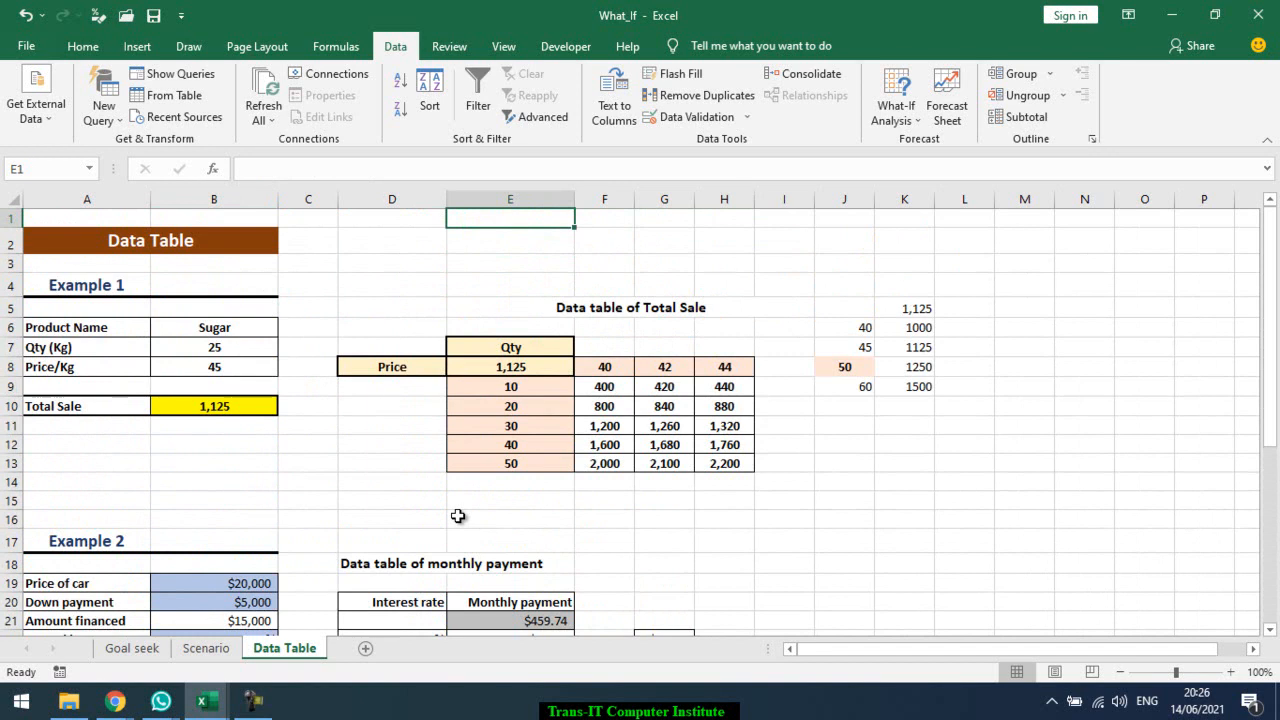
{"action": "key", "text": "Down"}
{"action": "key", "text": "Down"}
{"action": "key", "text": "Down"}
{"action": "key", "text": "Down"}
{"action": "key", "text": "Down"}
{"action": "key", "text": "Down"}
{"action": "key", "text": "Down"}
{"action": "key", "text": "Down"}
{"action": "key", "text": "Down"}
{"action": "key", "text": "Down"}
{"action": "key", "text": "Down"}
{"action": "key", "text": "Down"}
{"action": "key", "text": "Down"}
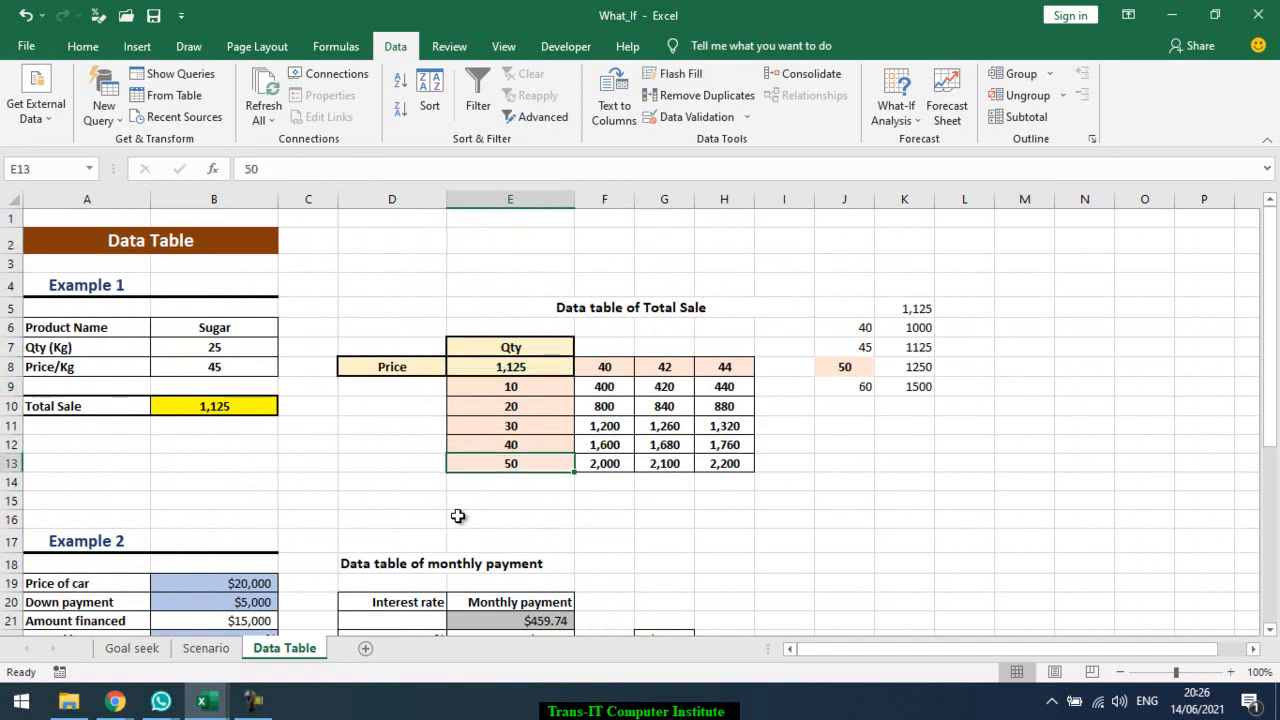
{"action": "key", "text": "Down"}
{"action": "key", "text": "Down"}
{"action": "key", "text": "Down"}
{"action": "key", "text": "Down"}
{"action": "key", "text": "Down"}
{"action": "key", "text": "Down"}
{"action": "key", "text": "Down"}
{"action": "key", "text": "Down"}
{"action": "key", "text": "Down"}
{"action": "key", "text": "Down"}
{"action": "key", "text": "Down"}
{"action": "key", "text": "Down"}
{"action": "key", "text": "Down"}
{"action": "key", "text": "Down"}
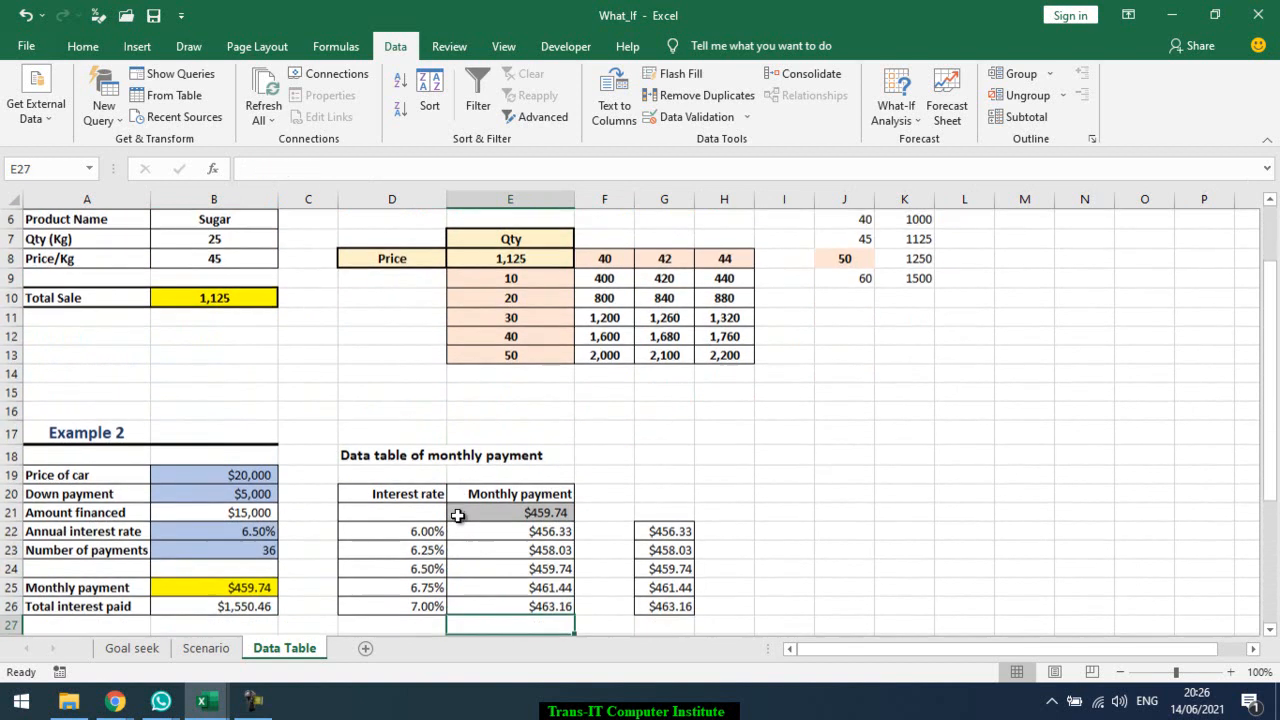
{"action": "key", "text": "Down"}
{"action": "key", "text": "Down"}
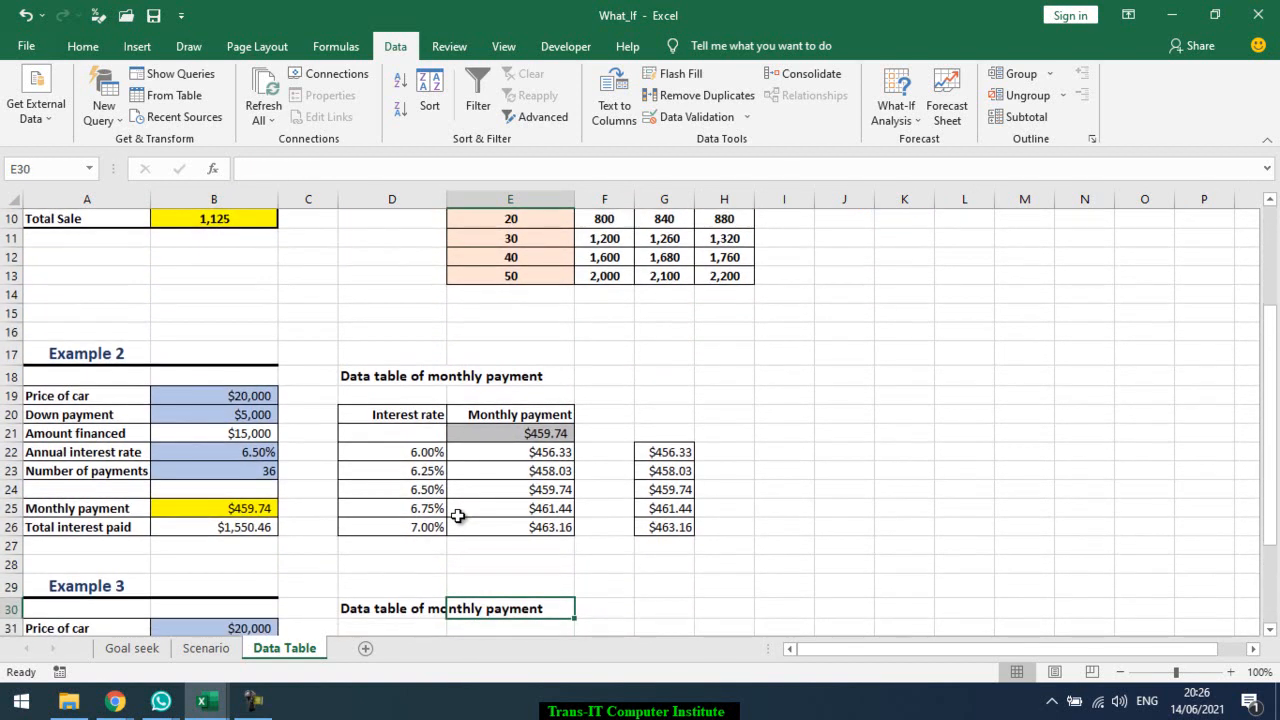
- Clear the Monthly payment data table results in E22:E26 of Example 2
{"action": "key", "text": "Left"}
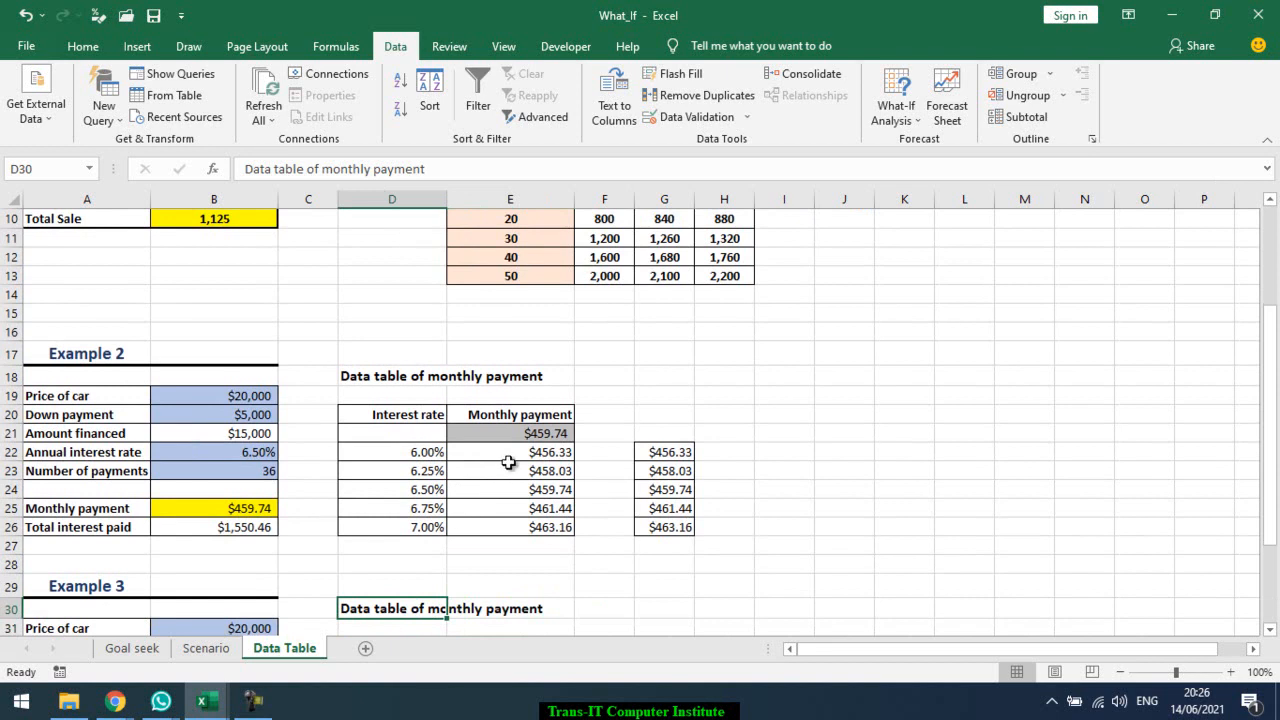
{"action": "left_click", "coordinate": [513, 456]}
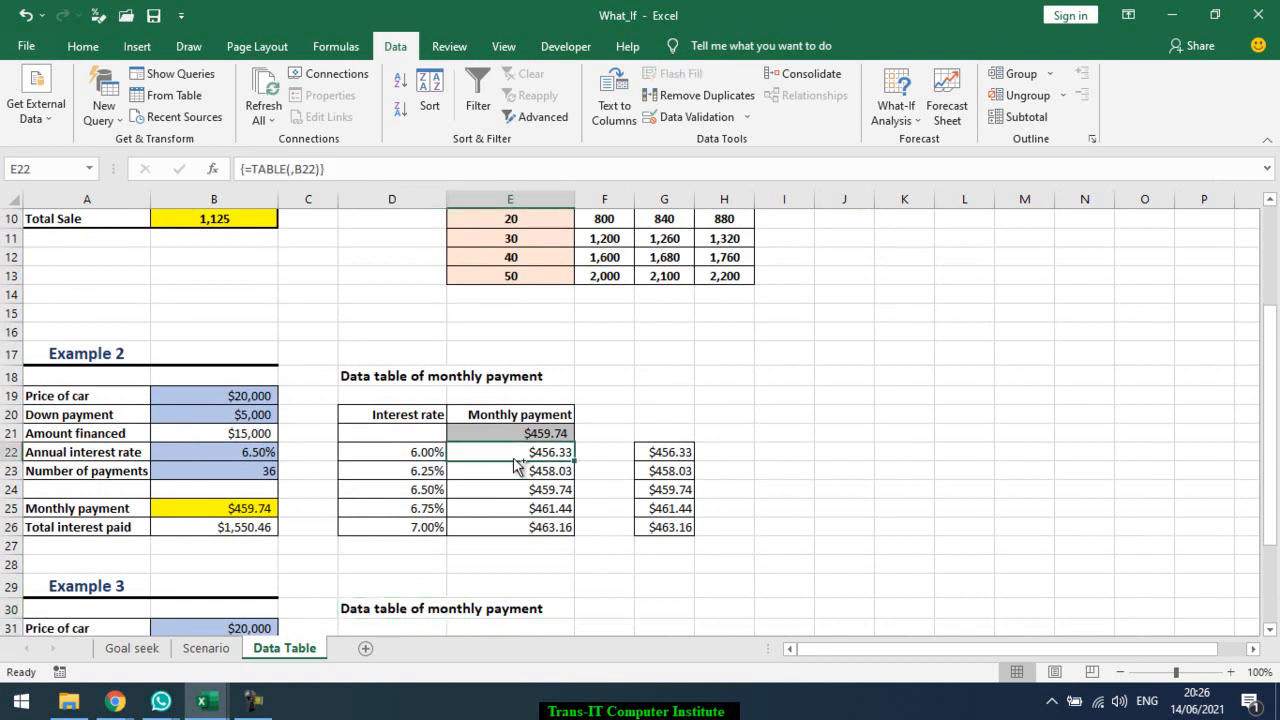
{"action": "key", "text": "ctrl+shift+Down"}
{"action": "key", "text": "Delete"}
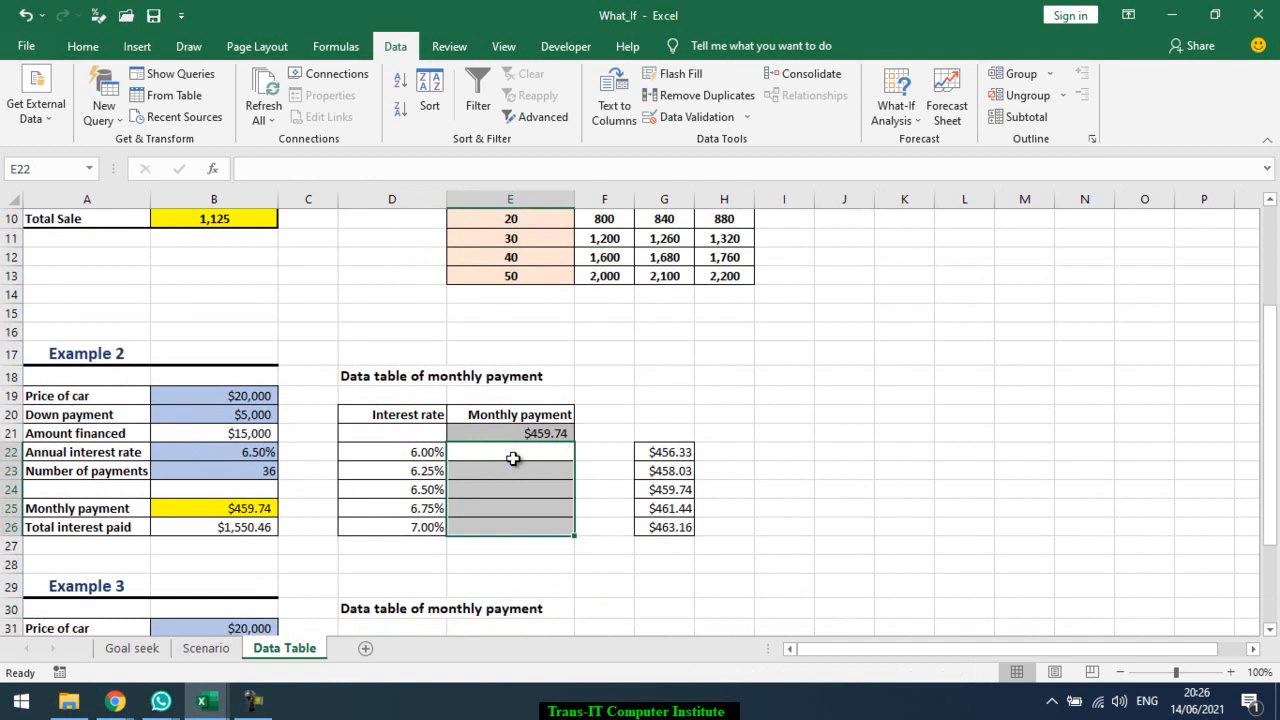
{"action": "left_click", "coordinate": [497, 519]}
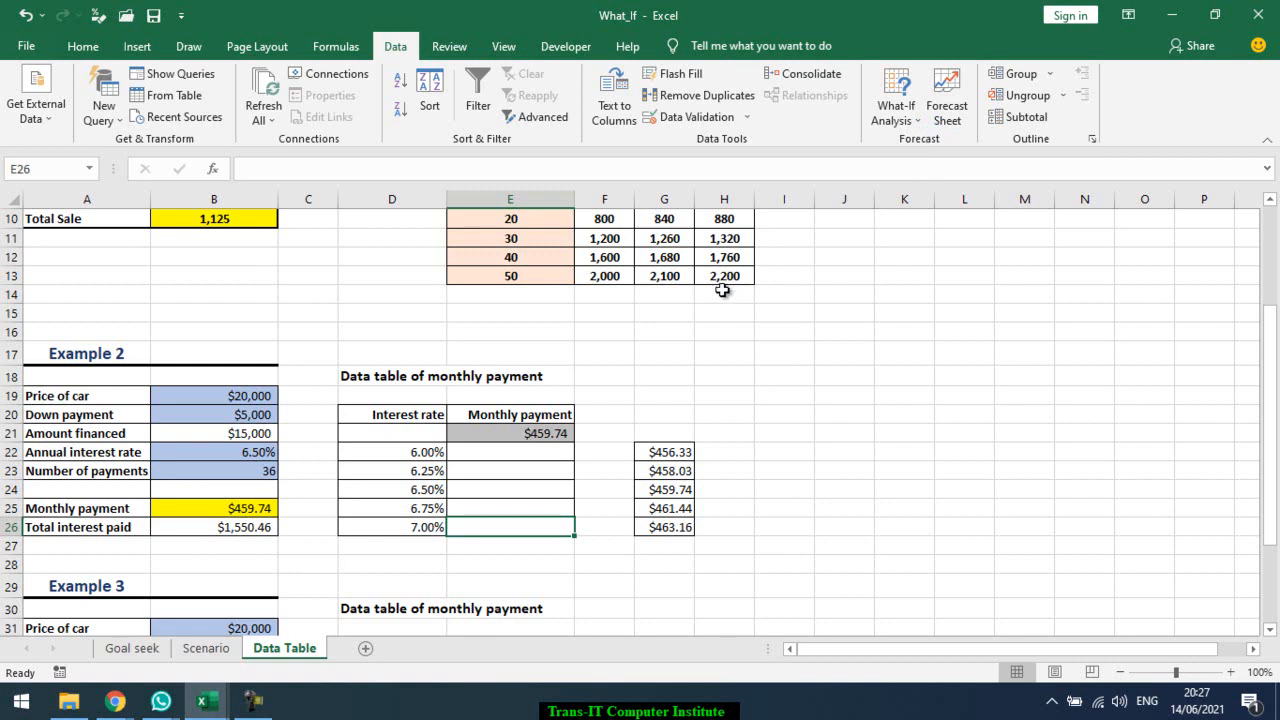
{"action": "left_click", "coordinate": [660, 365]}
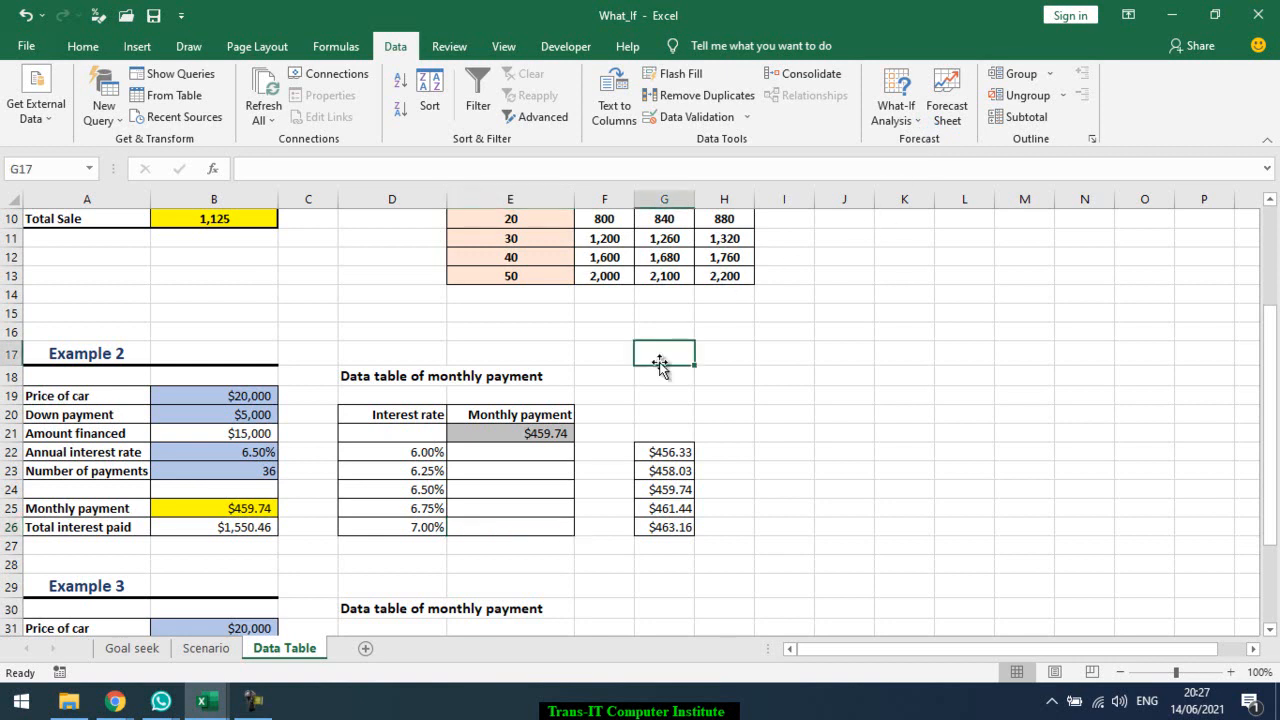